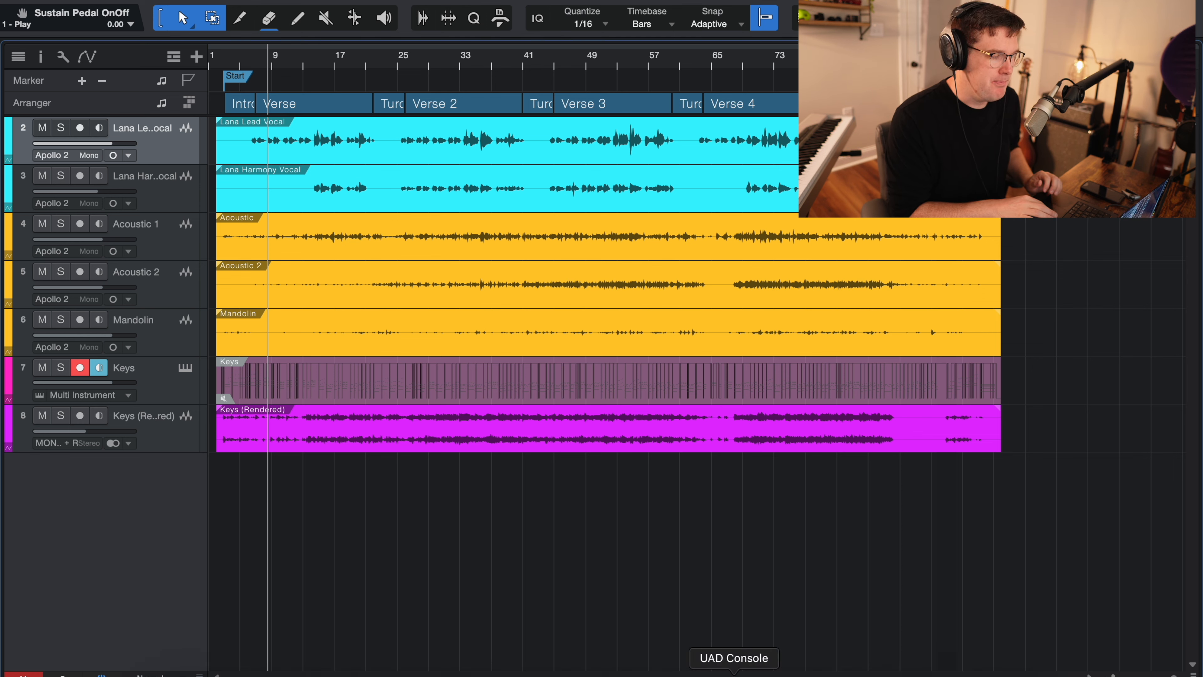
- Switch to UAD Console and open the Neve 1084 Unison preamp on the ANALOG 2 channel for viewing
left_click(733, 673)
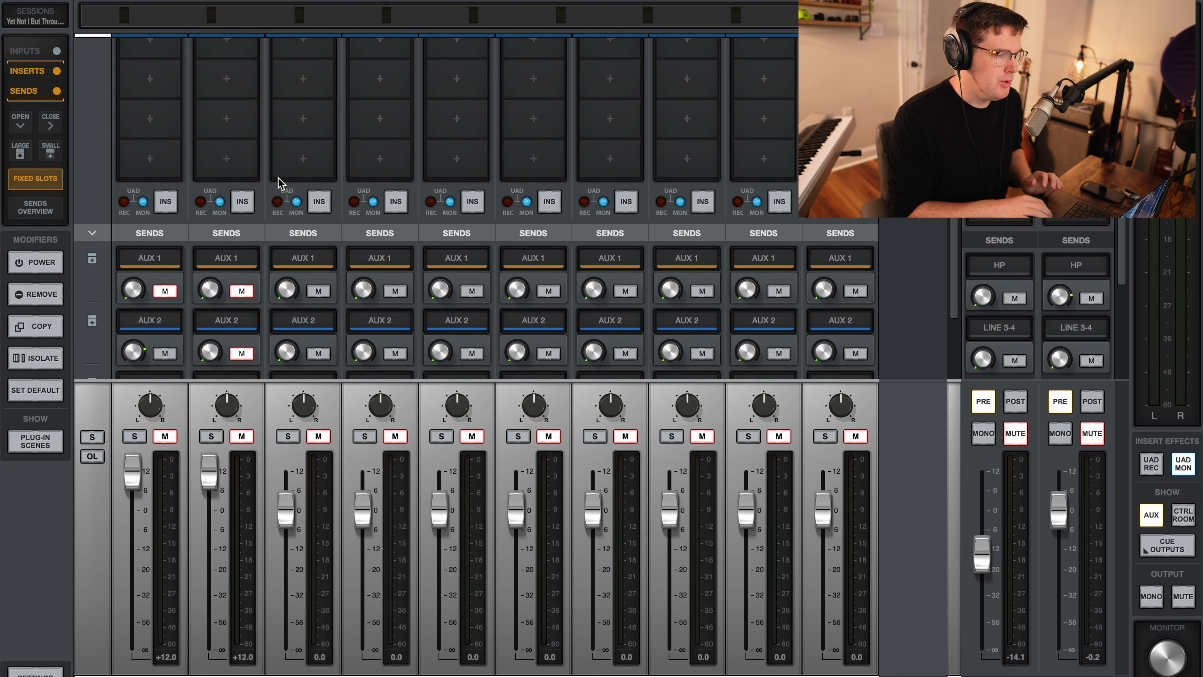
scroll(278, 177, "up", 5)
left_click(227, 95)
left_click(227, 102)
left_click_drag(651, 304, 598, 71)
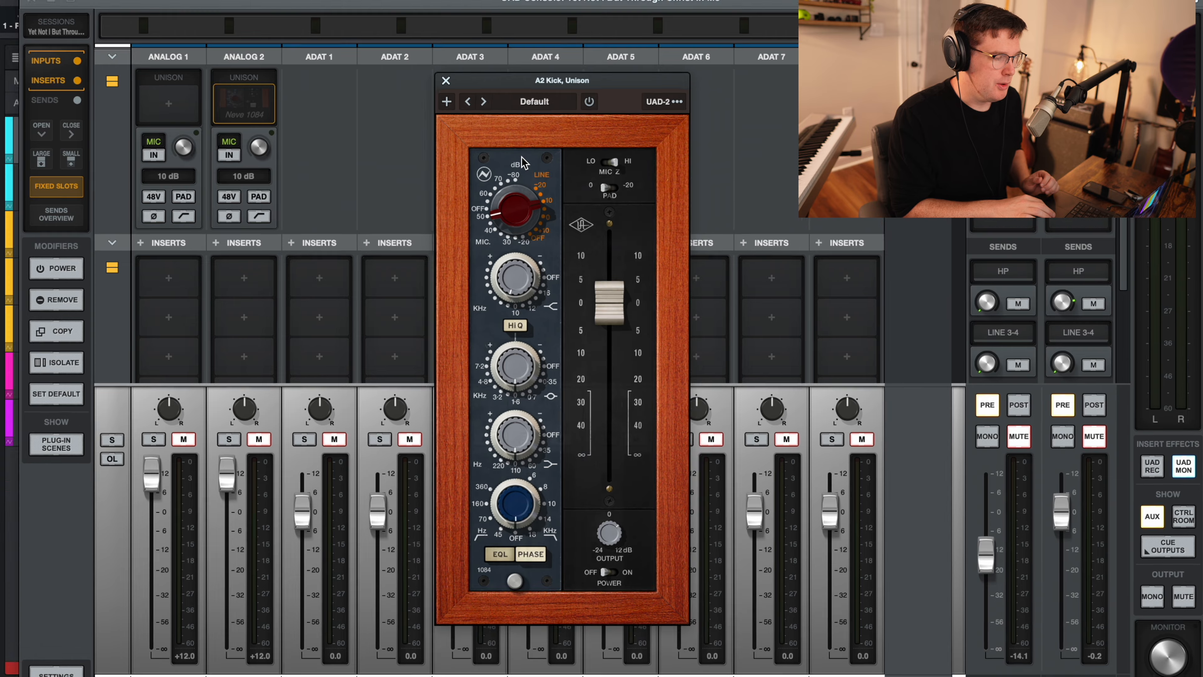
- Switch back to Studio One and open the Multi Instrument editor of the Keys track
key("ctrl+Up")
left_click(446, 168)
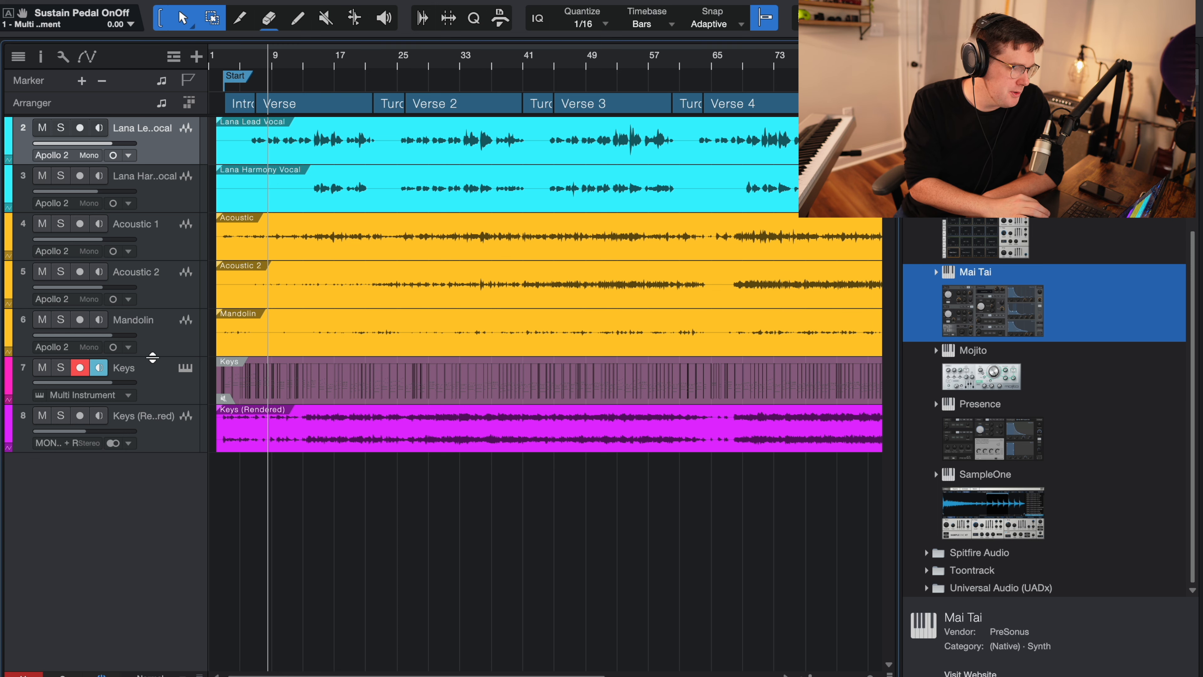
left_click(152, 370)
left_click(186, 369)
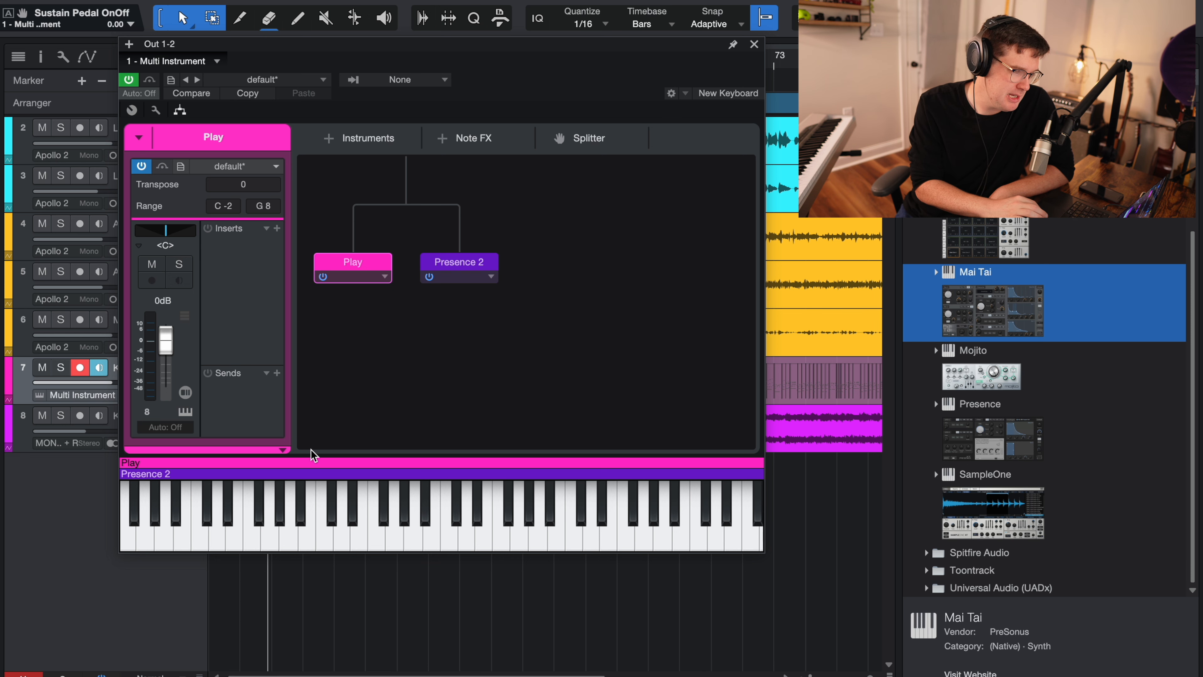
- Deactivate Presence 2 in the Multi Instrument and inspect the Player and Mixer pages of the Play piano
left_click(430, 279)
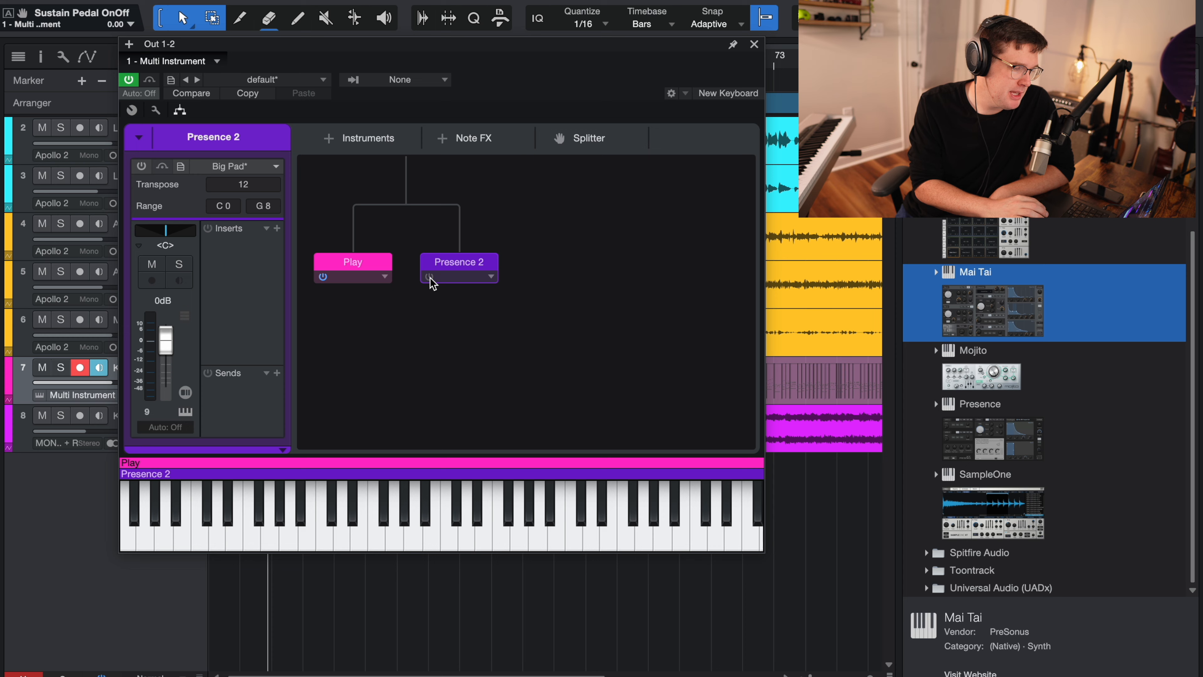
double_click(352, 264)
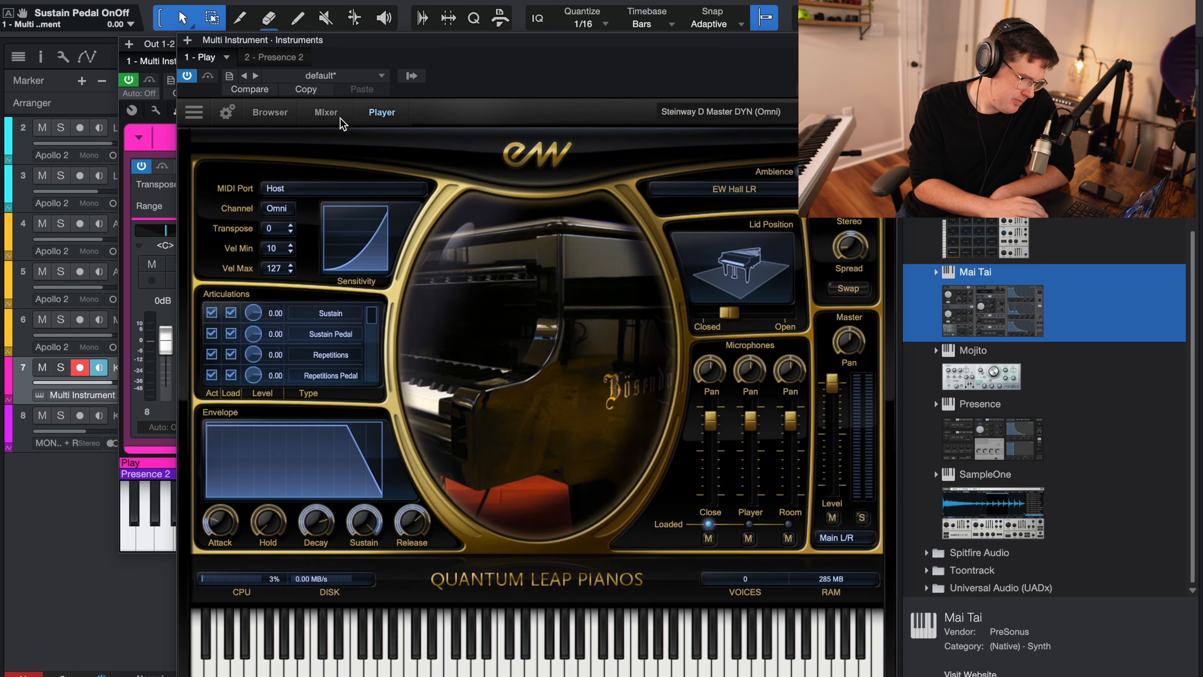
left_click(342, 123)
left_click(379, 119)
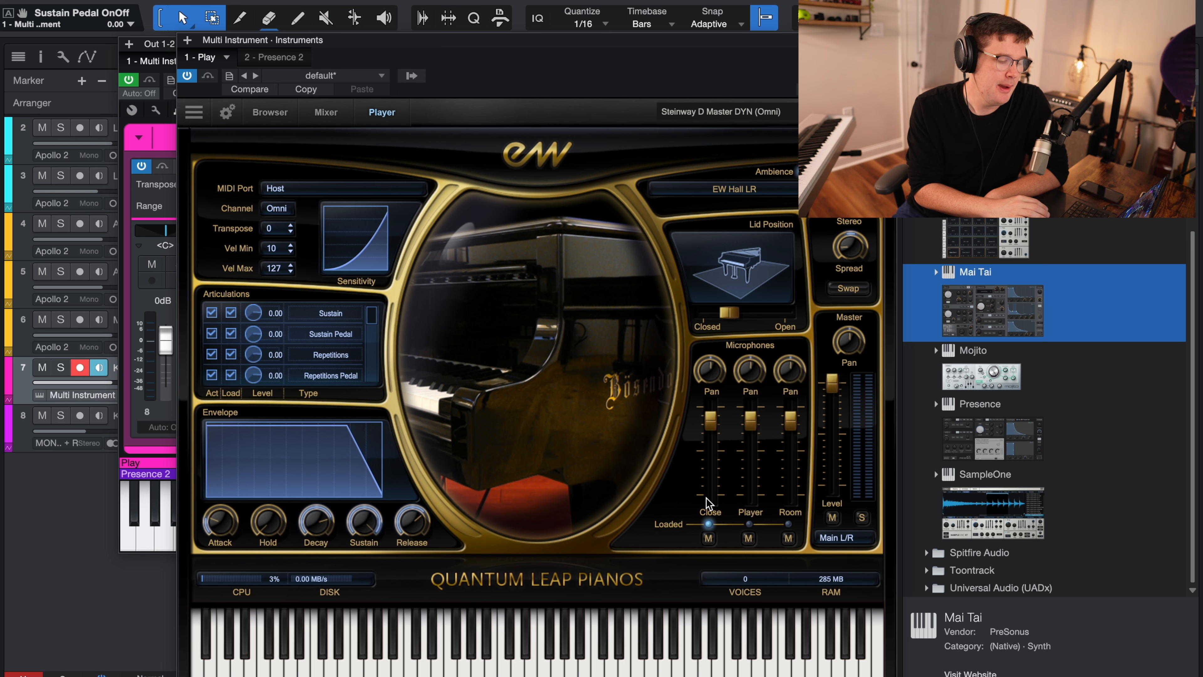
left_click(326, 112)
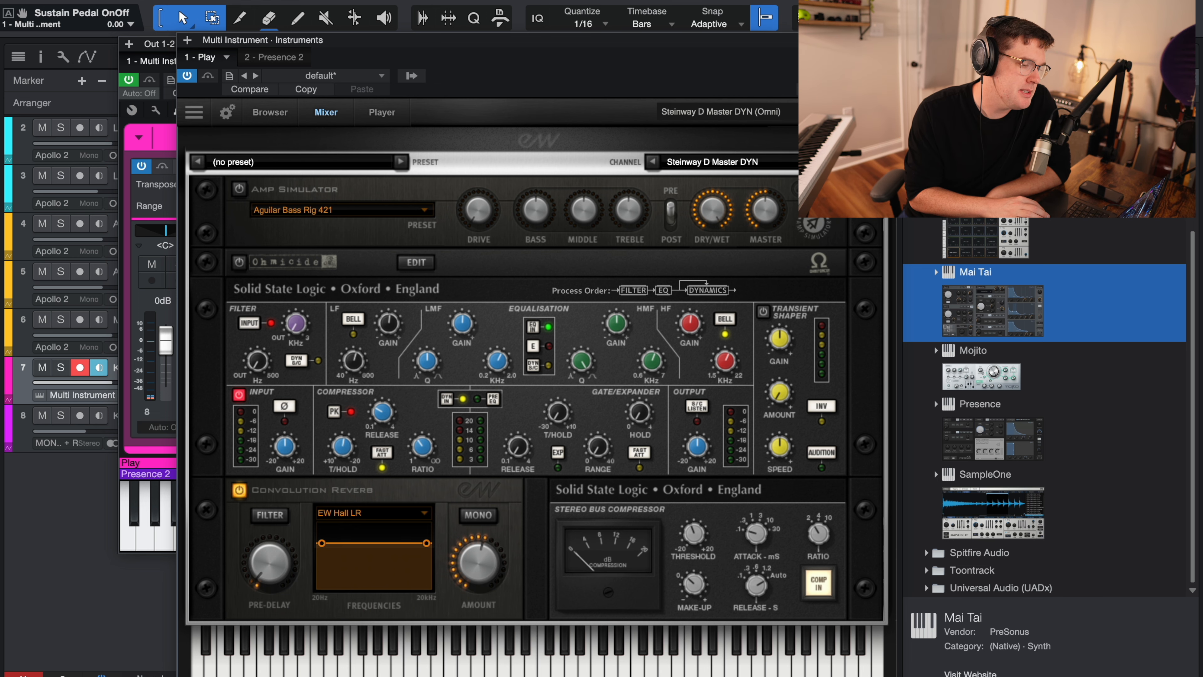
left_click(885, 40)
- Reactivate Presence 2 and audition its Big Pad with the Play instrument temporarily deactivated
left_click(432, 280)
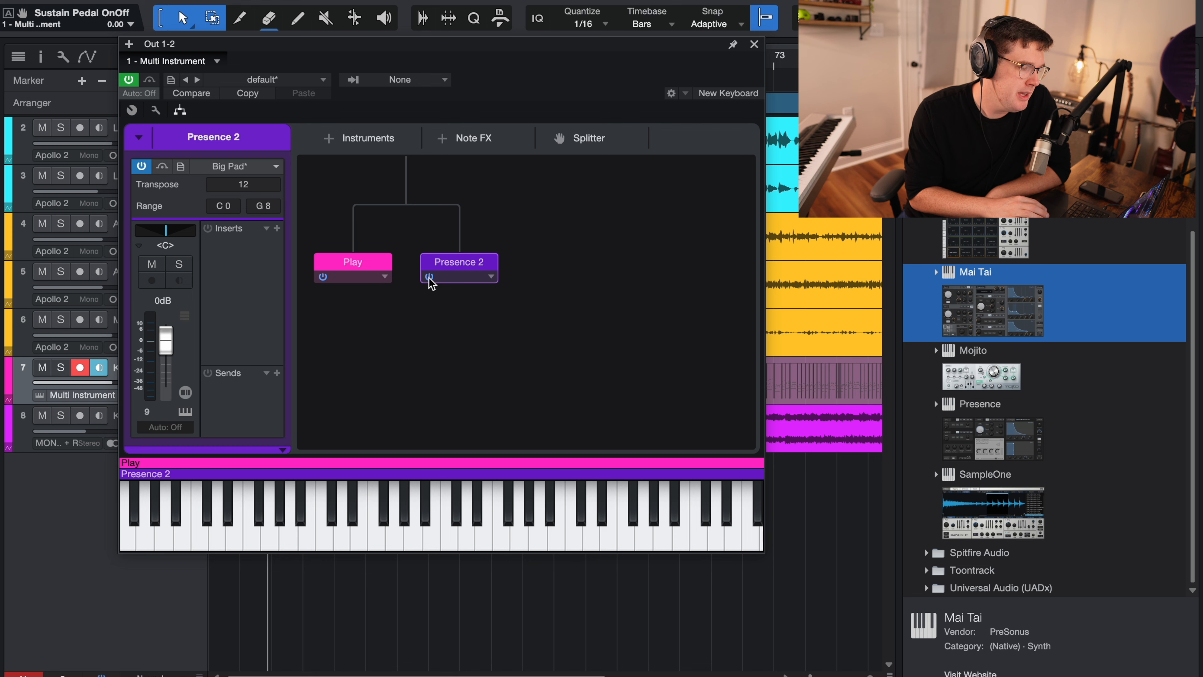
left_click(324, 280)
double_click(463, 268)
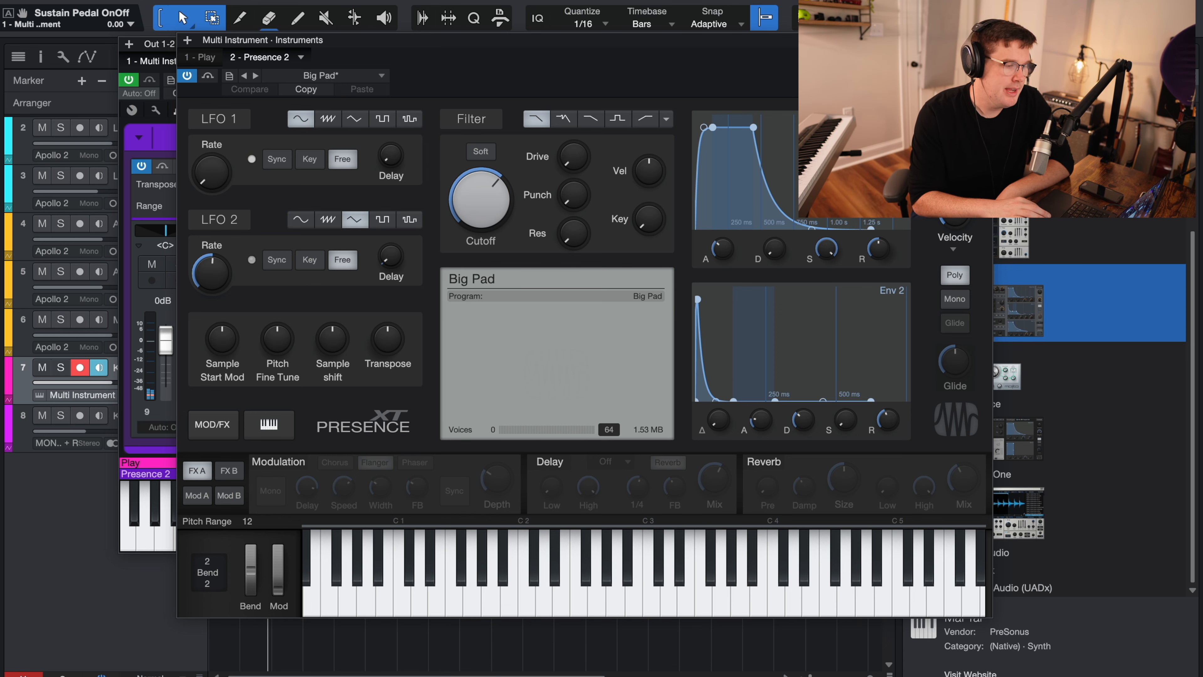
left_click(982, 40)
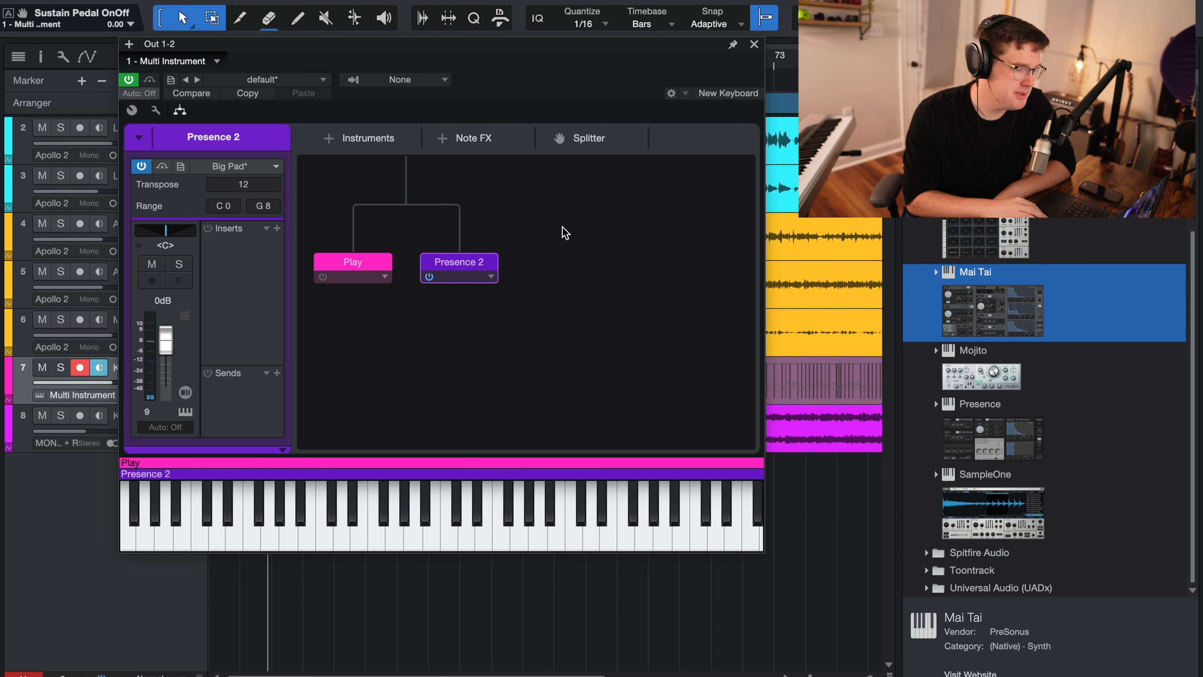
left_click(322, 278)
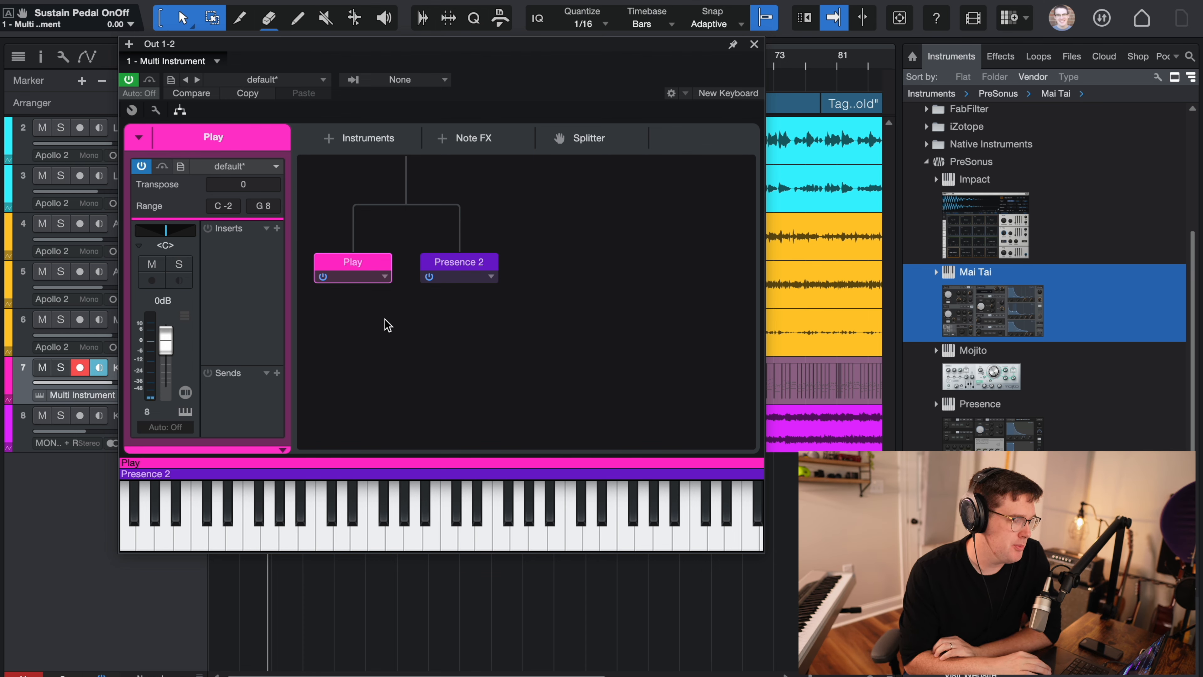
- Compare the range, transpose and volume settings of the Play and Presence 2 layers
left_click(478, 263)
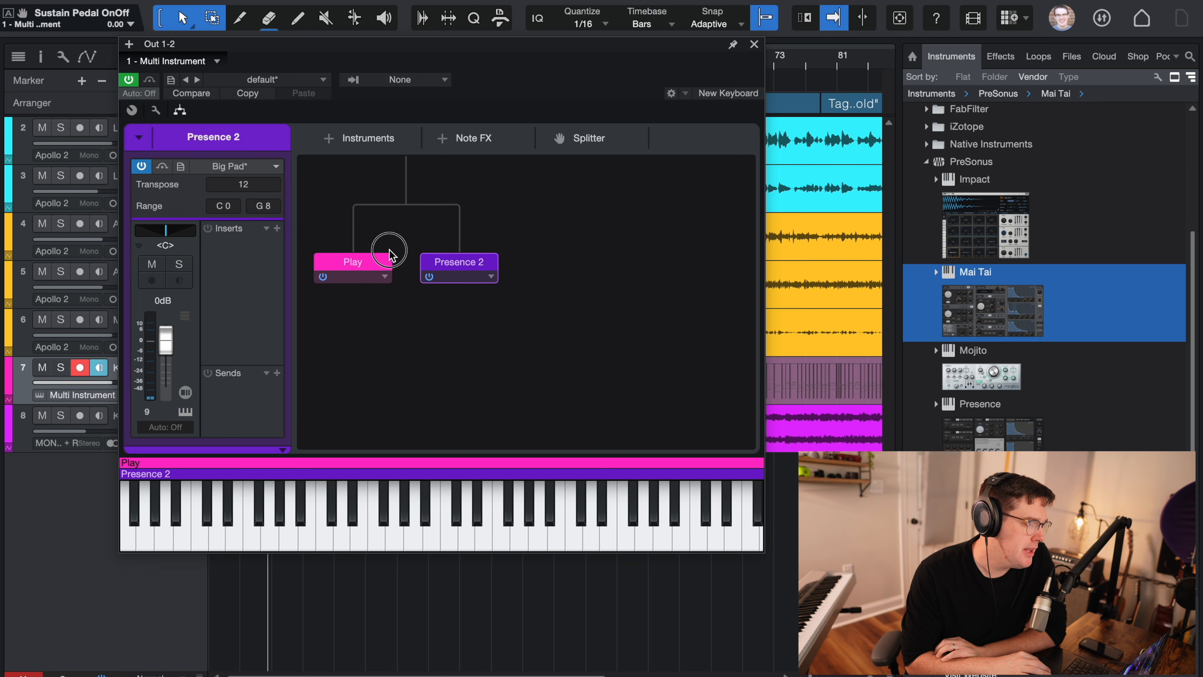
left_click(384, 263)
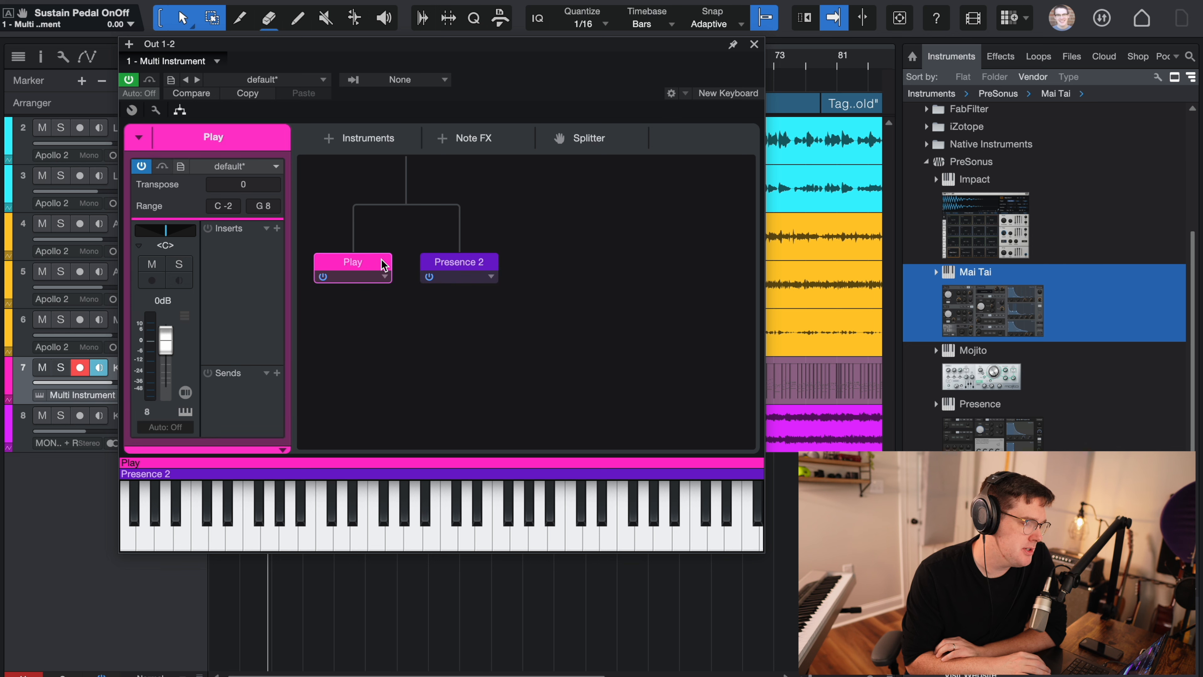
left_click(459, 267)
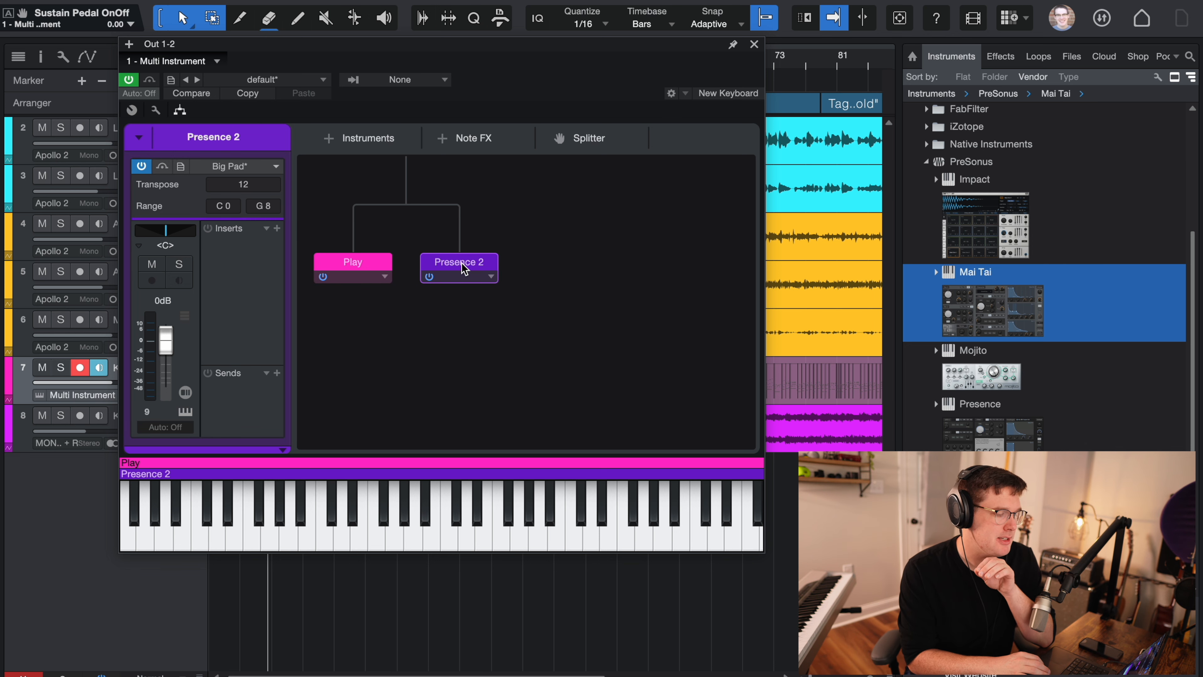
left_click(370, 268)
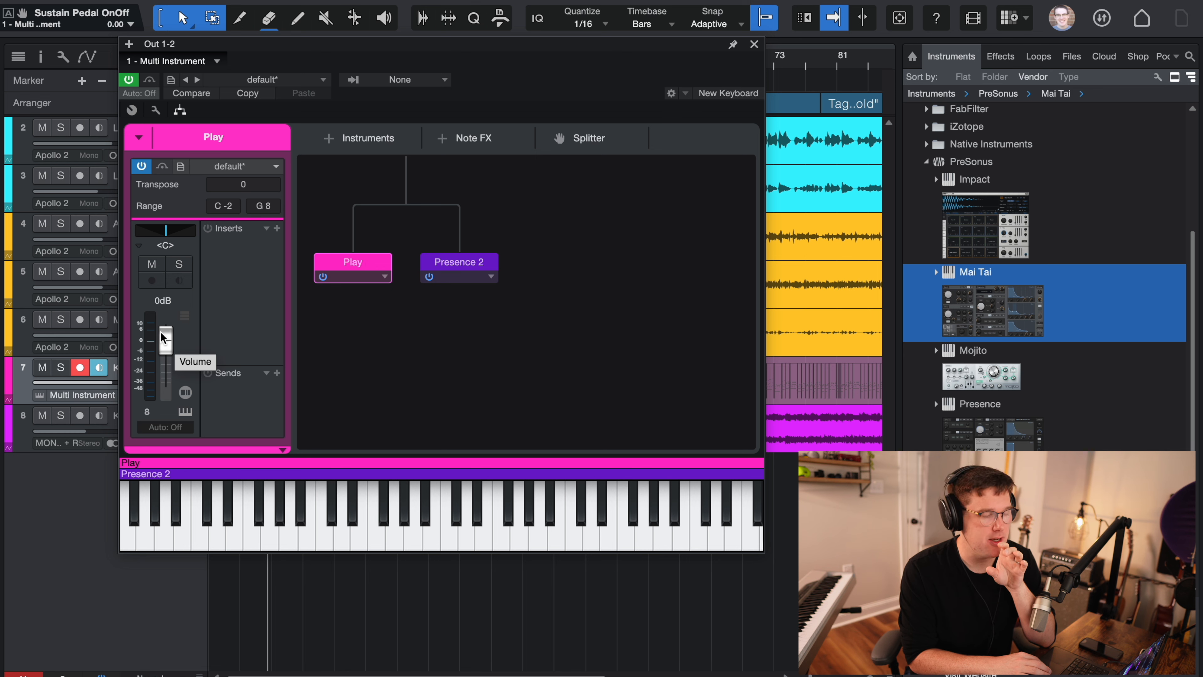
left_click(467, 269)
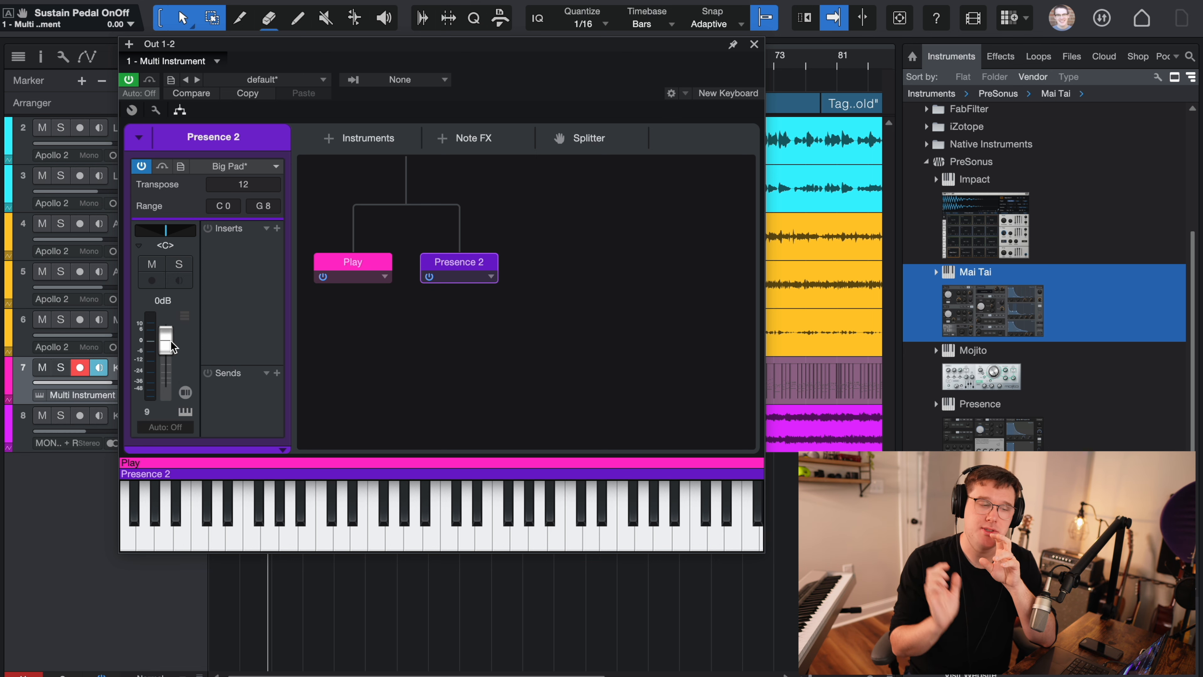
left_click(371, 267)
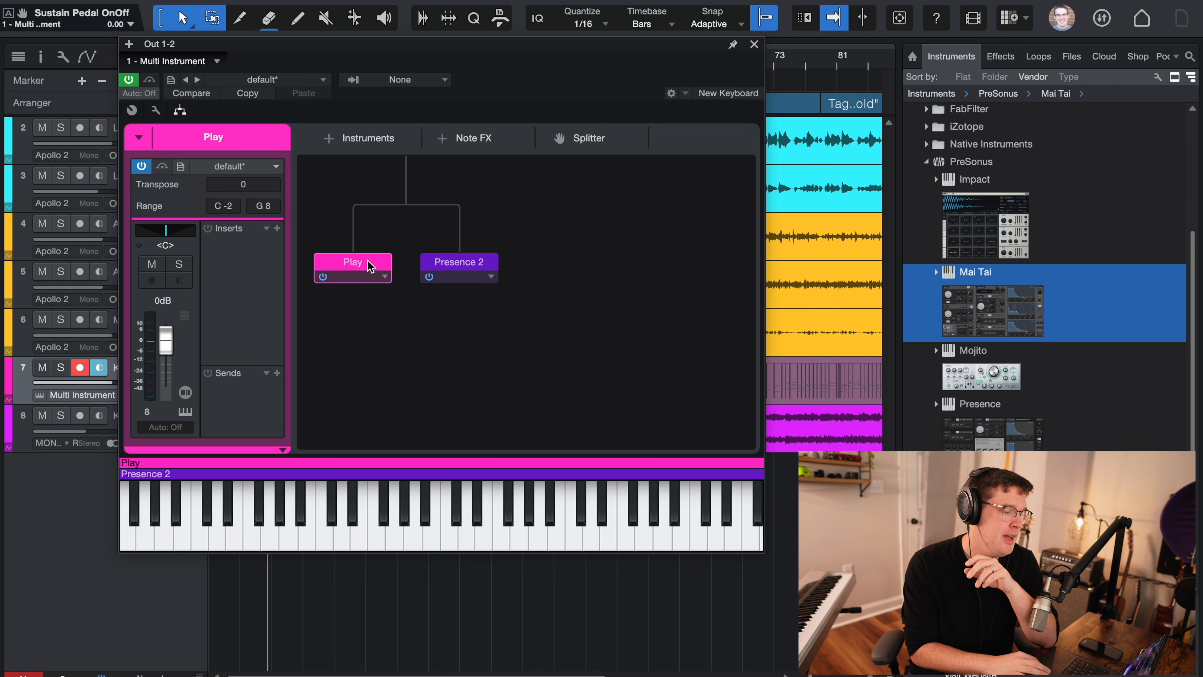
- Open the Presence 2 instrument, check its global volume, and close its window
double_click(454, 265)
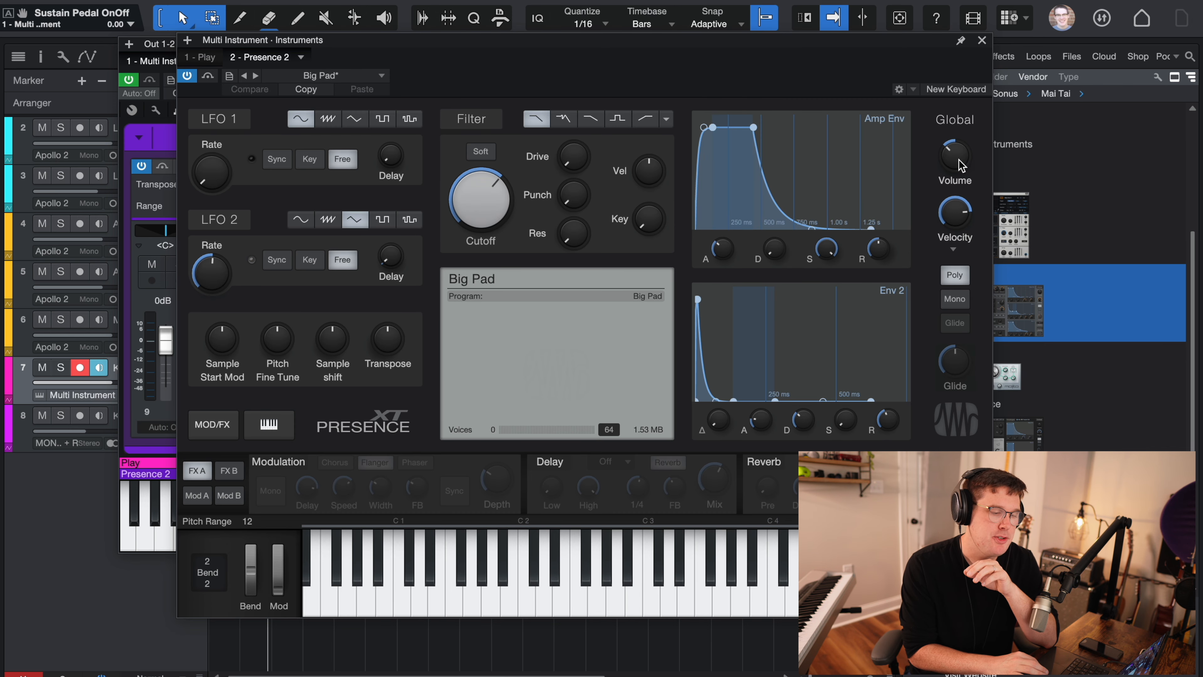
mouse_move(953, 161)
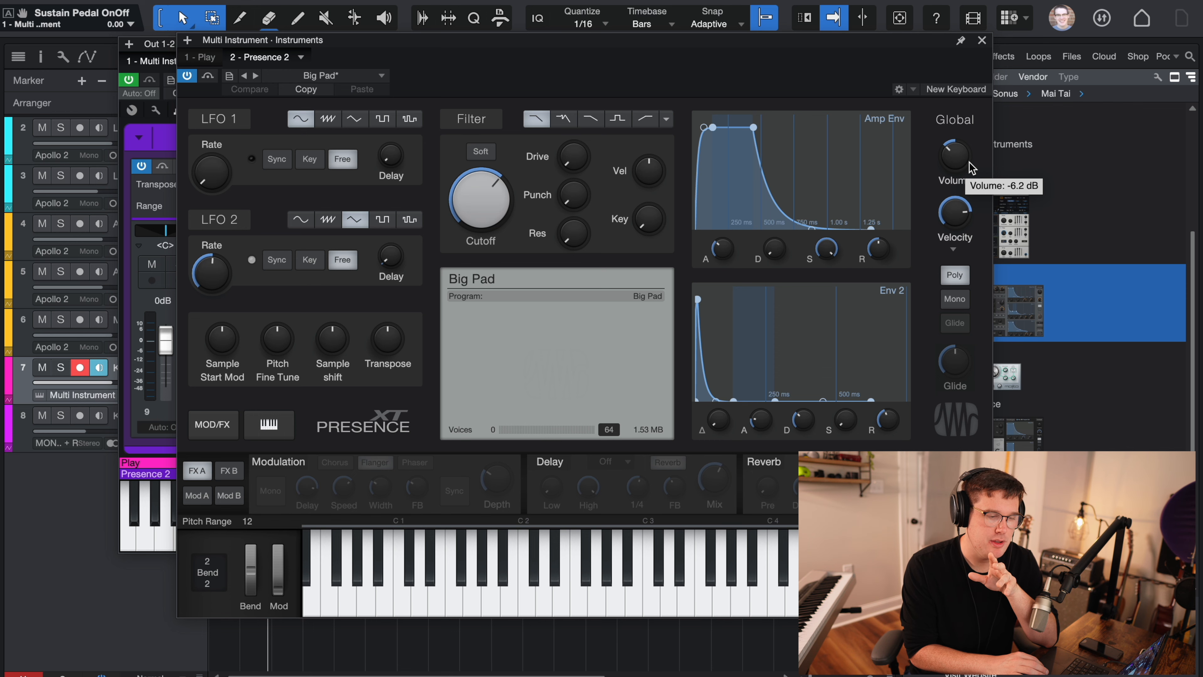
left_click(981, 41)
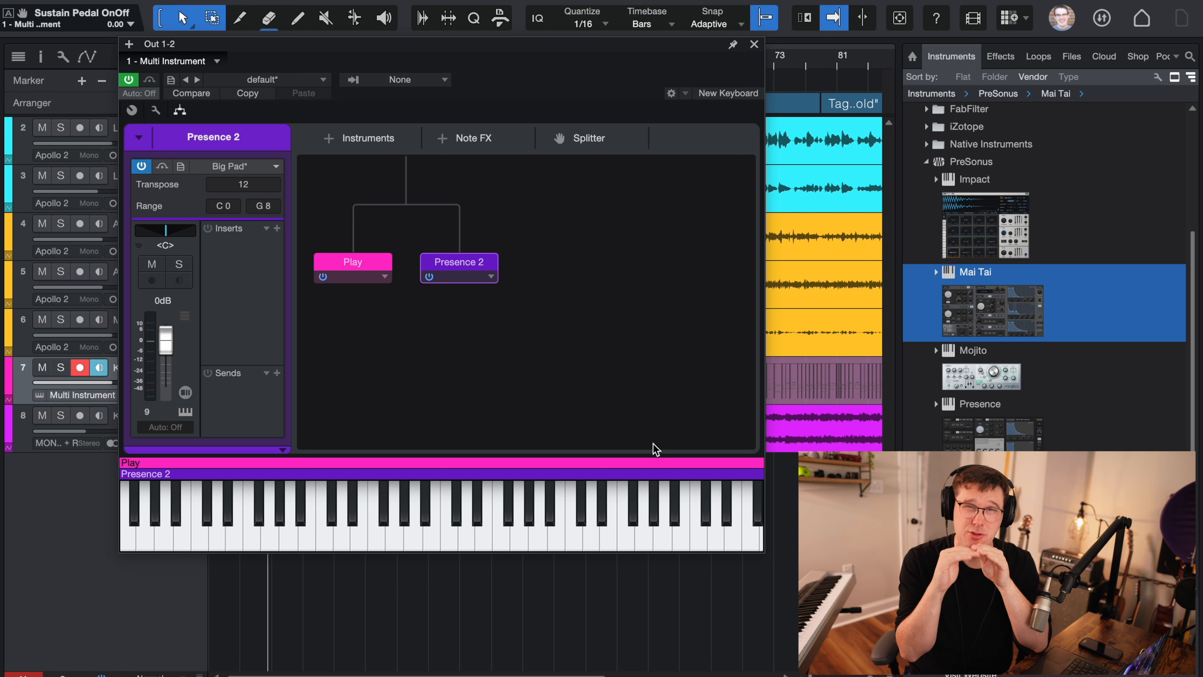
- Close the Multi Instrument editor and disable the Keys instrument track
left_click(754, 44)
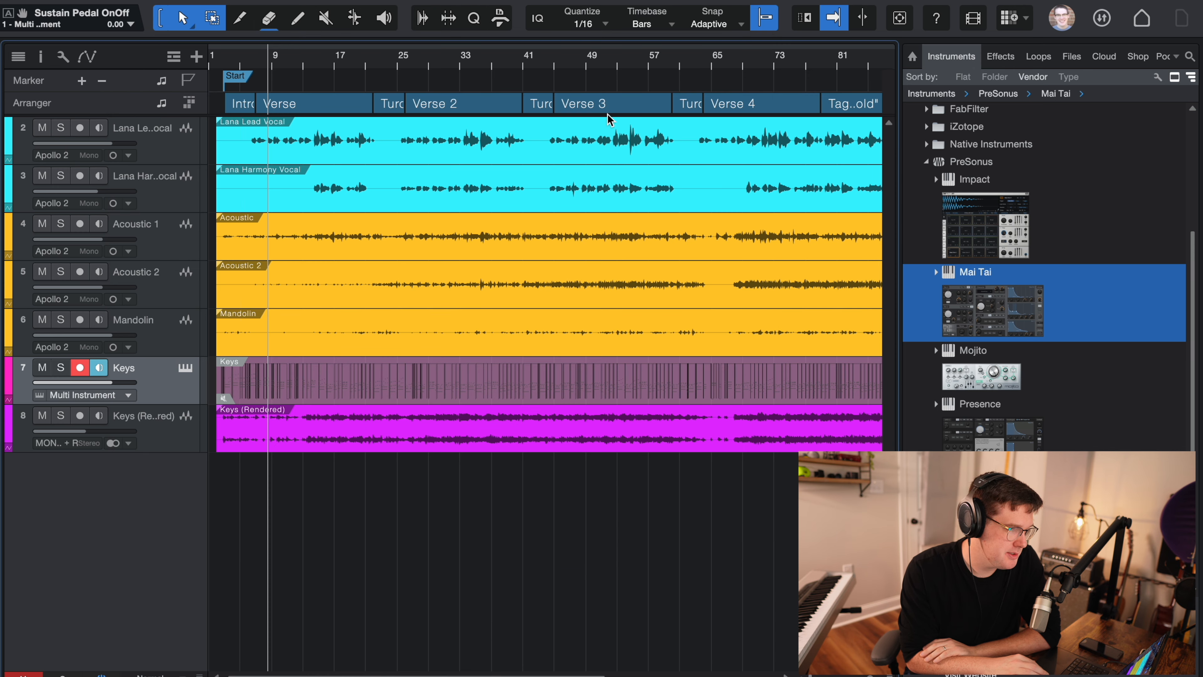
right_click(179, 388)
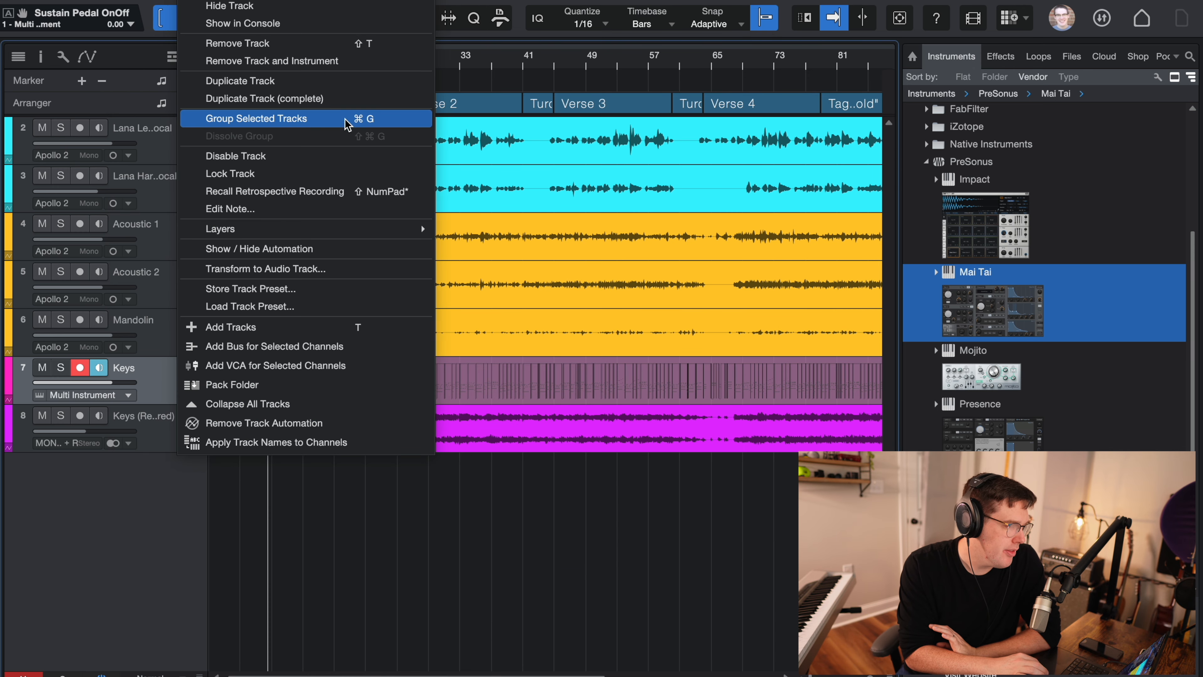
left_click(331, 155)
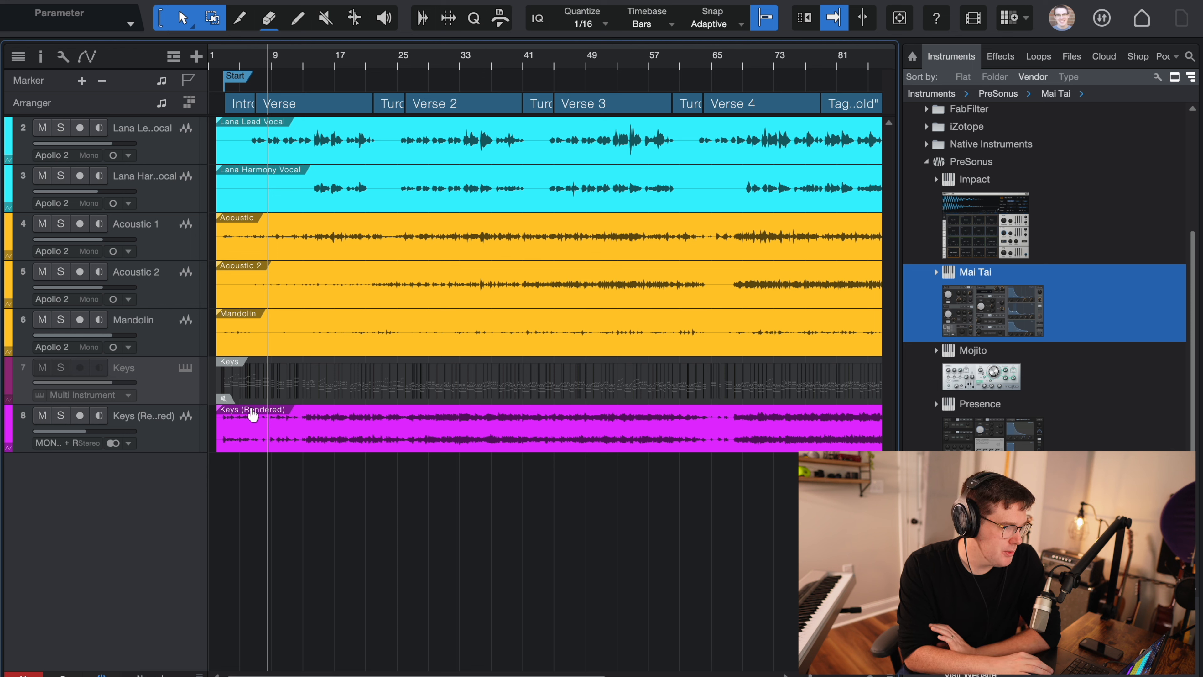
- Solo the rendered Keys audio track, play it back, and release the solo
left_click(173, 434)
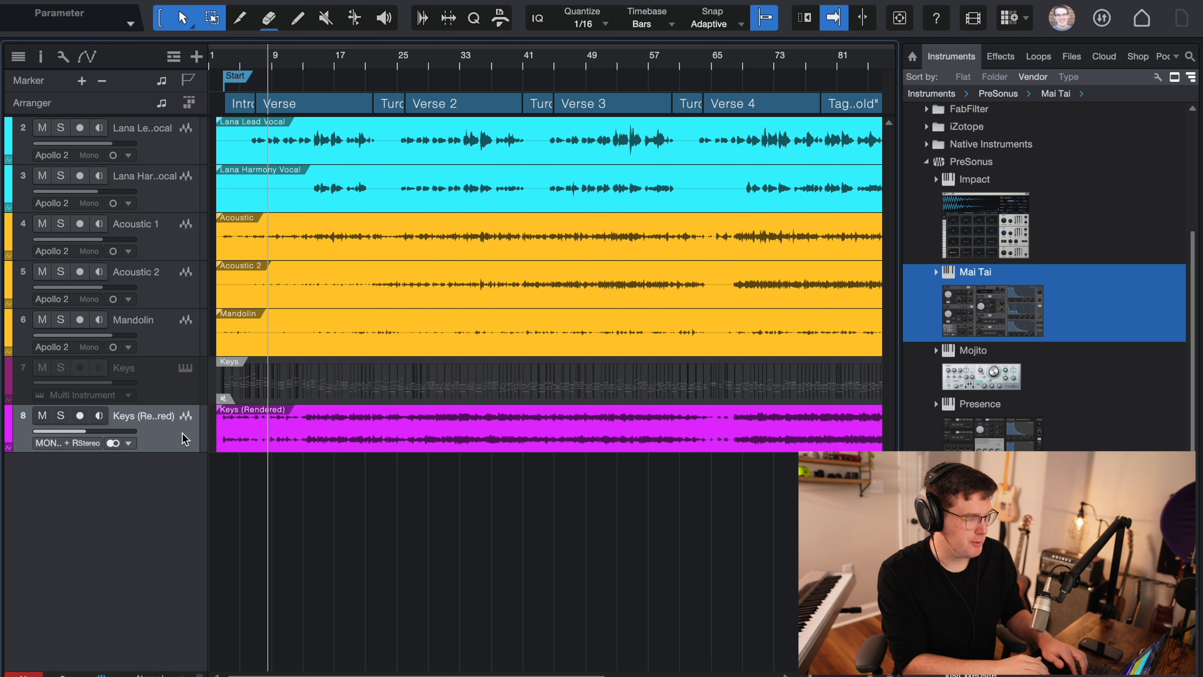
key("s")
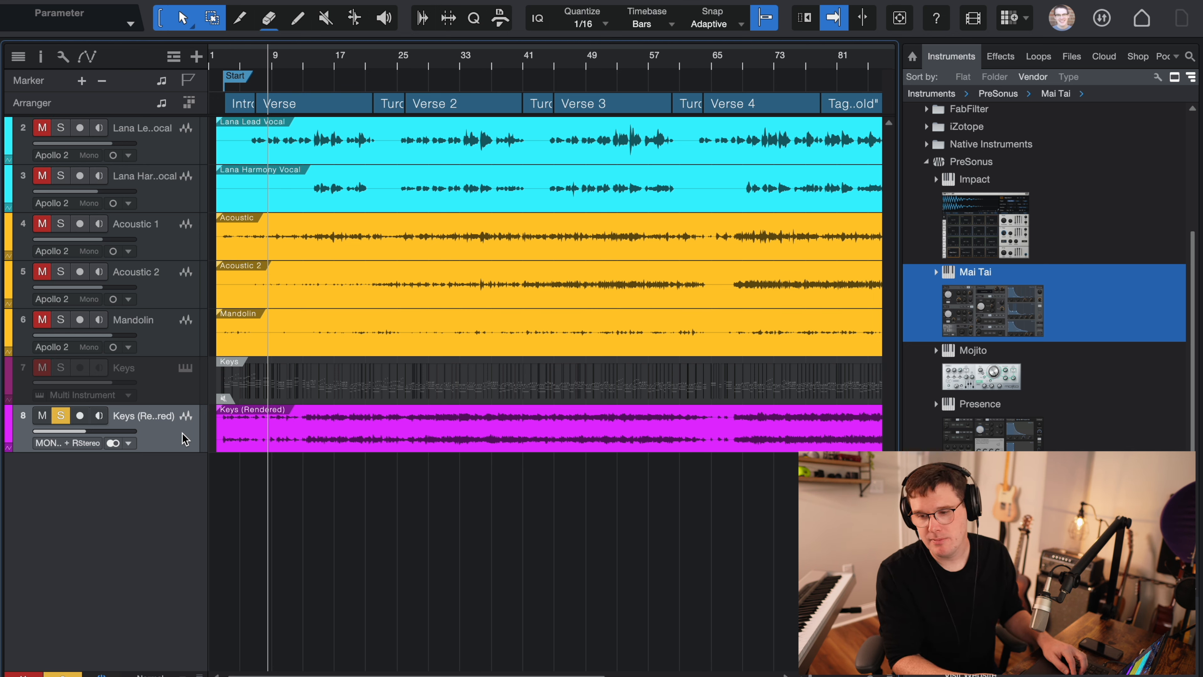
key("space")
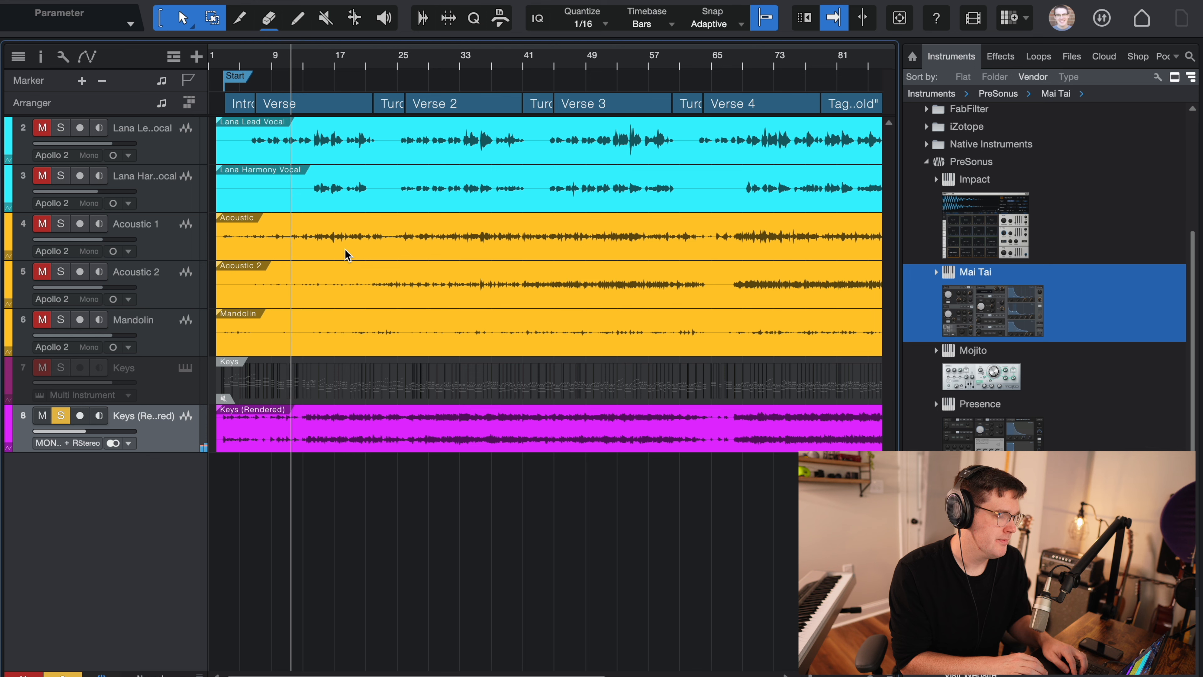
key("s")
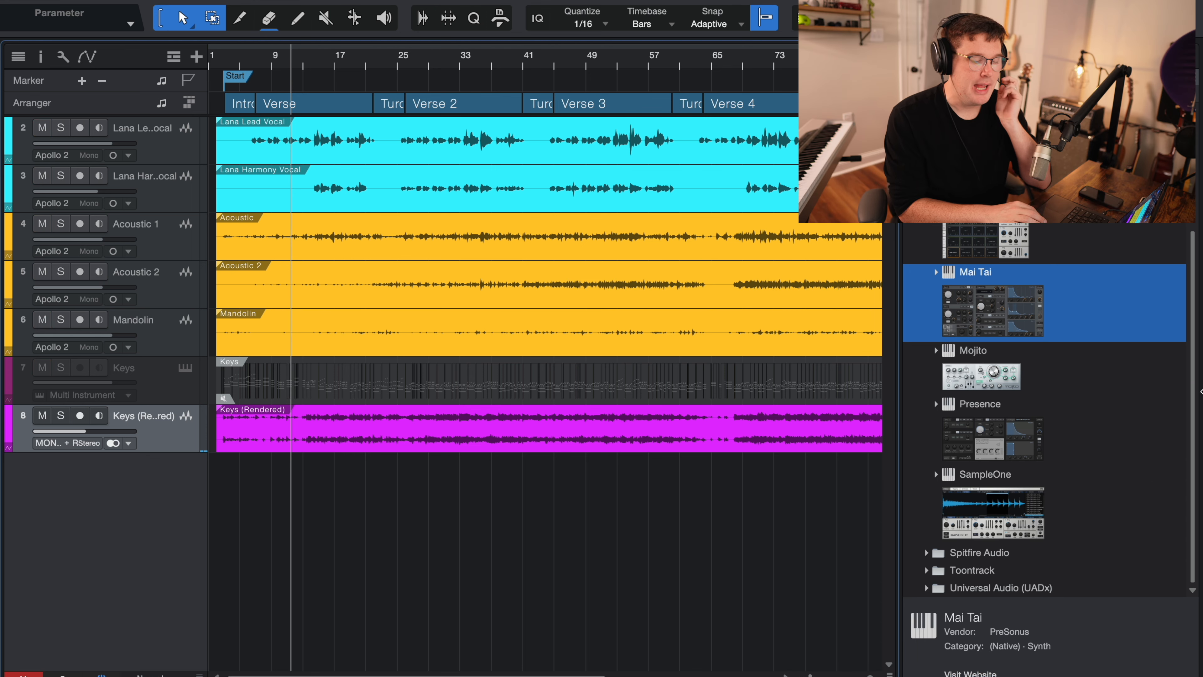
- Hide the instrument browser so the arrangement fills the full width
key("F5")
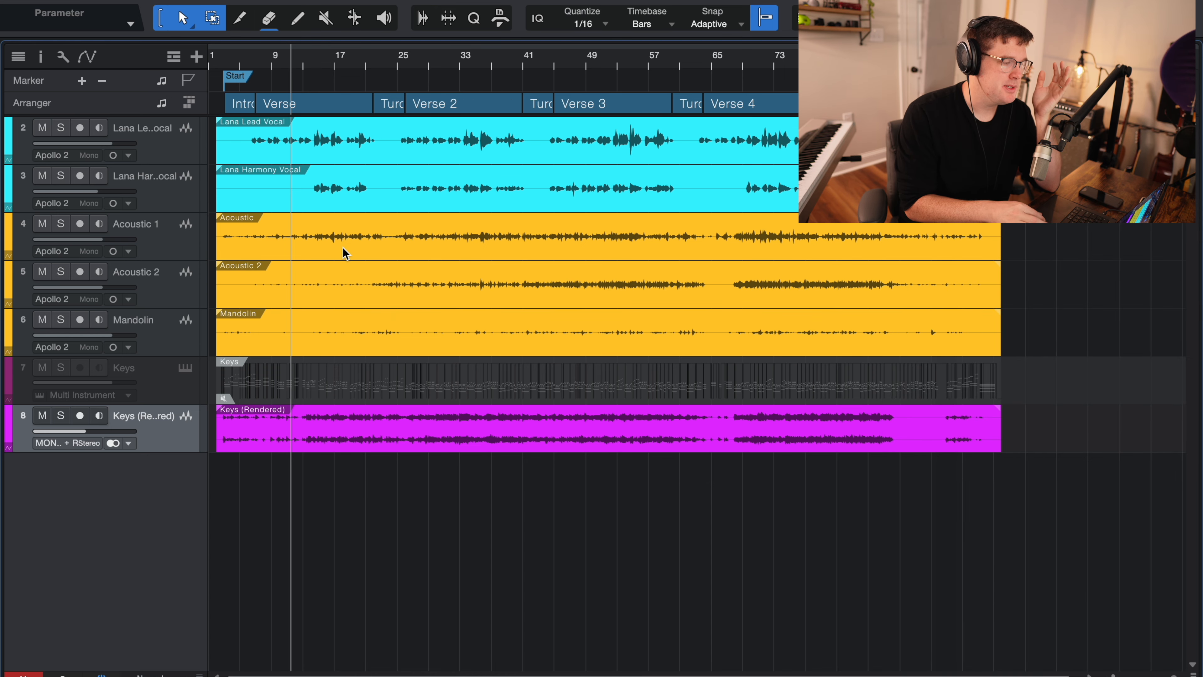
scroll(343, 248, "up", 2)
scroll(343, 248, "left", 2)
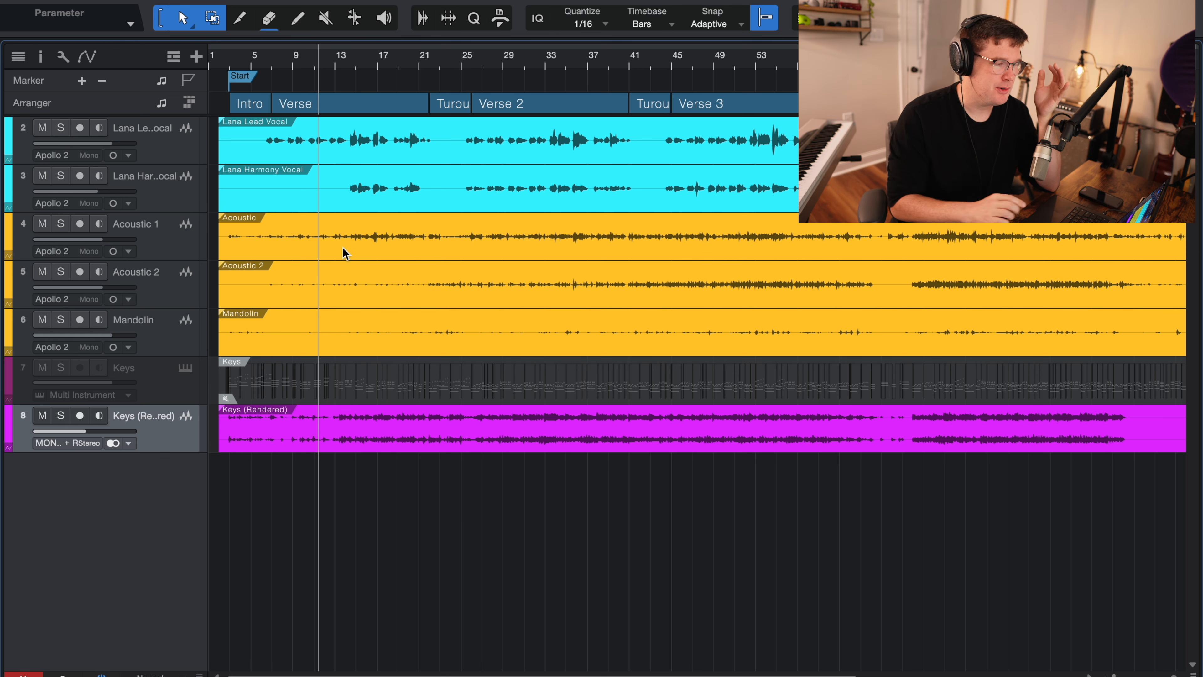
scroll(343, 248, "up", 1)
scroll(343, 248, "left", 1)
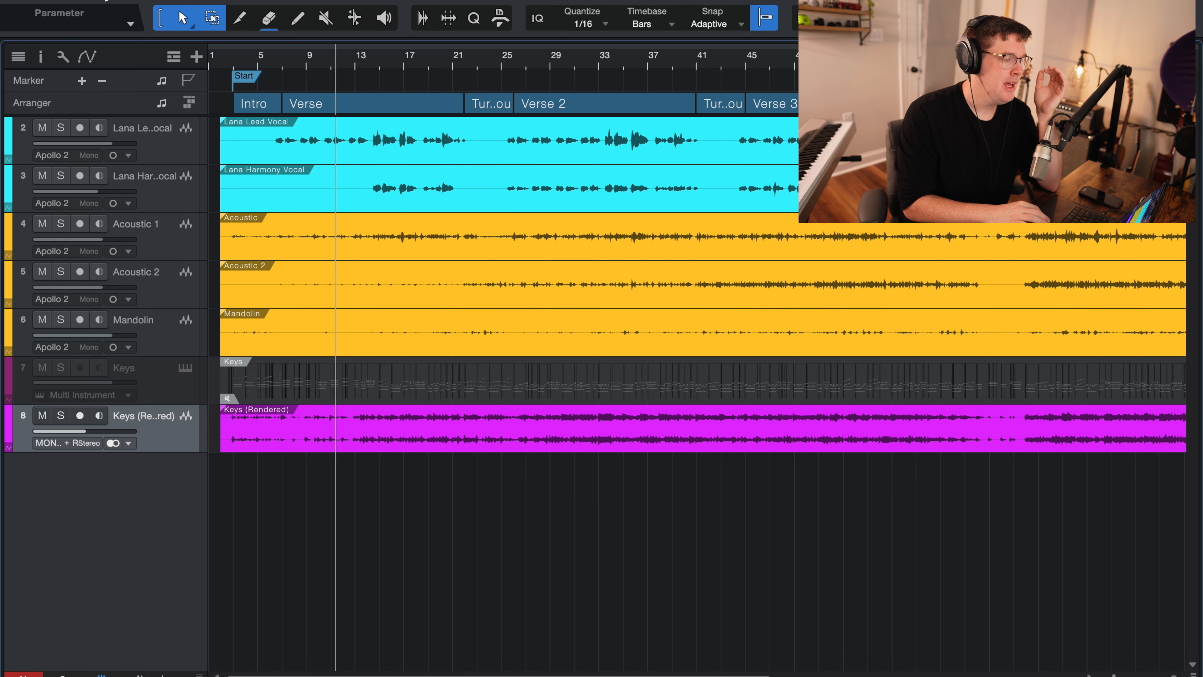
- Examine the Arranger track's song sections and the list of available global tracks
left_click(86, 104)
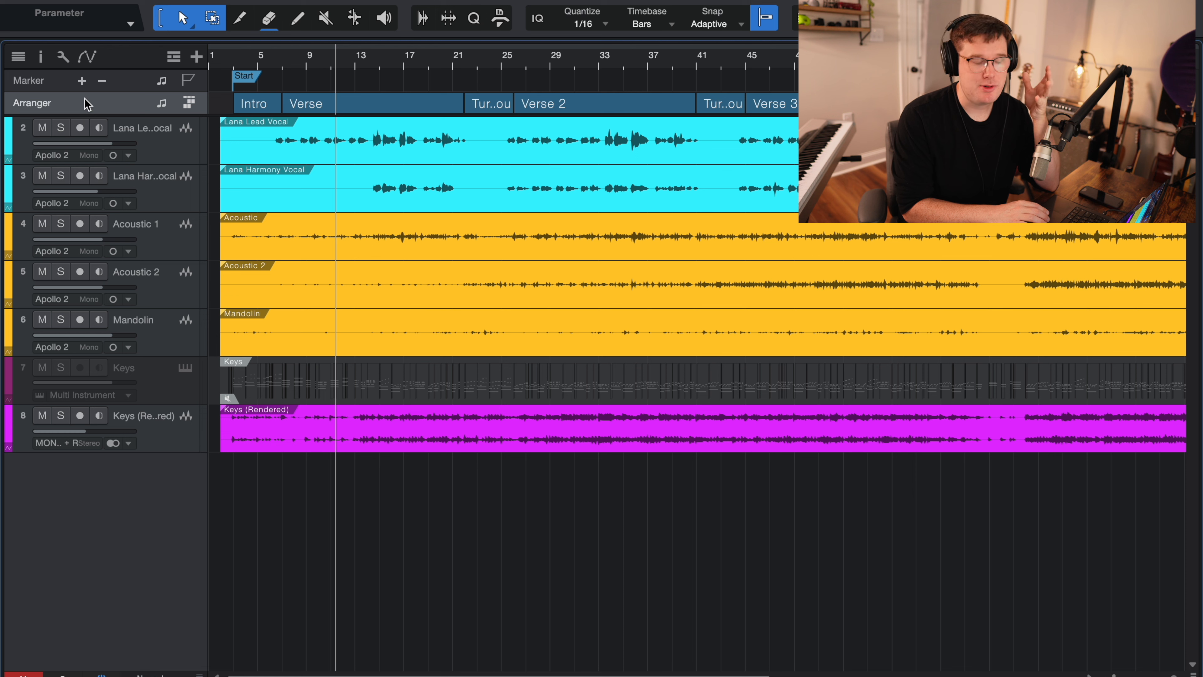
left_click(173, 57)
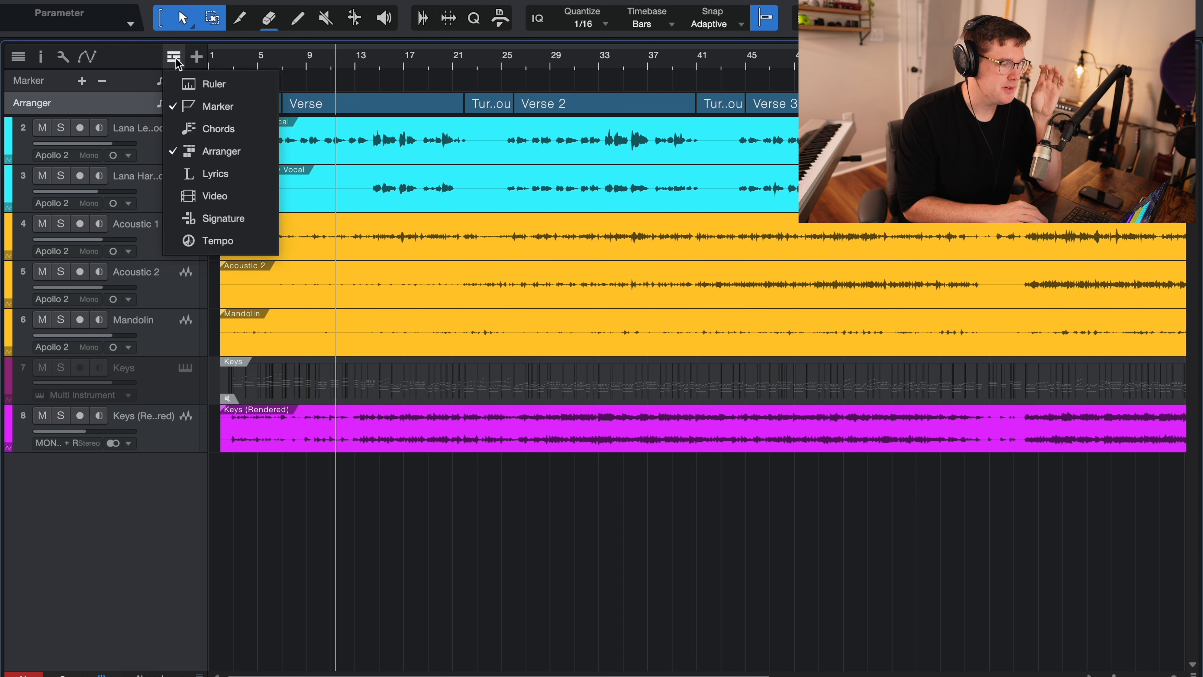
left_click(143, 84)
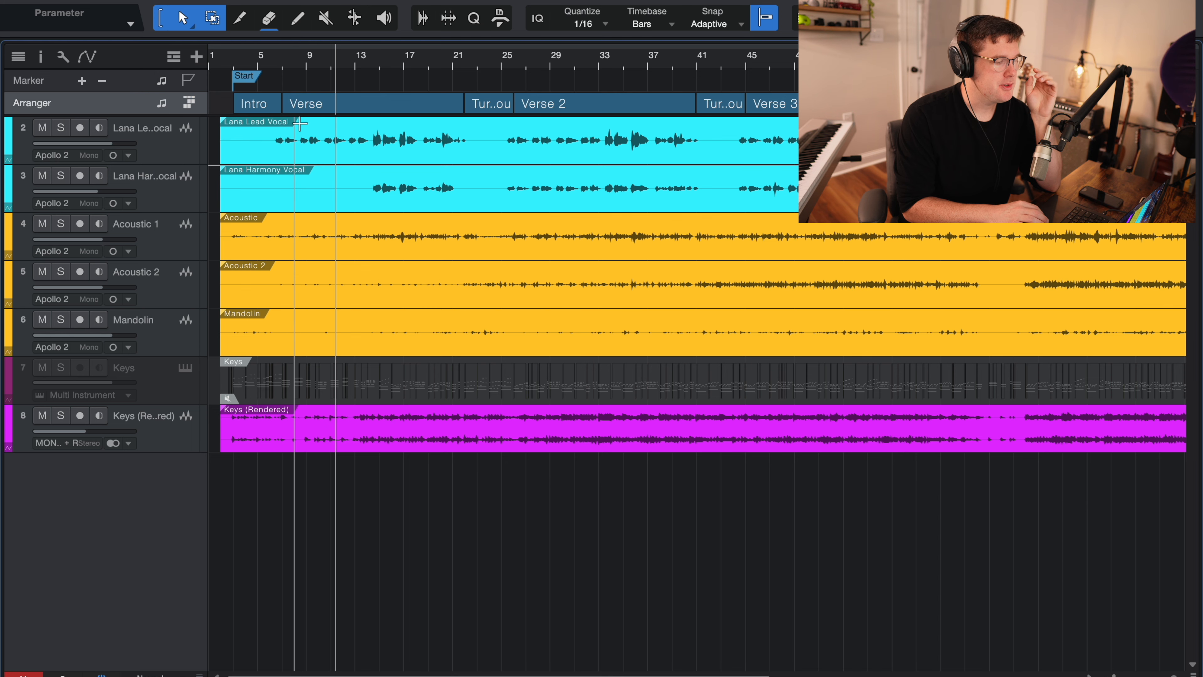
scroll(387, 122, "right", 10)
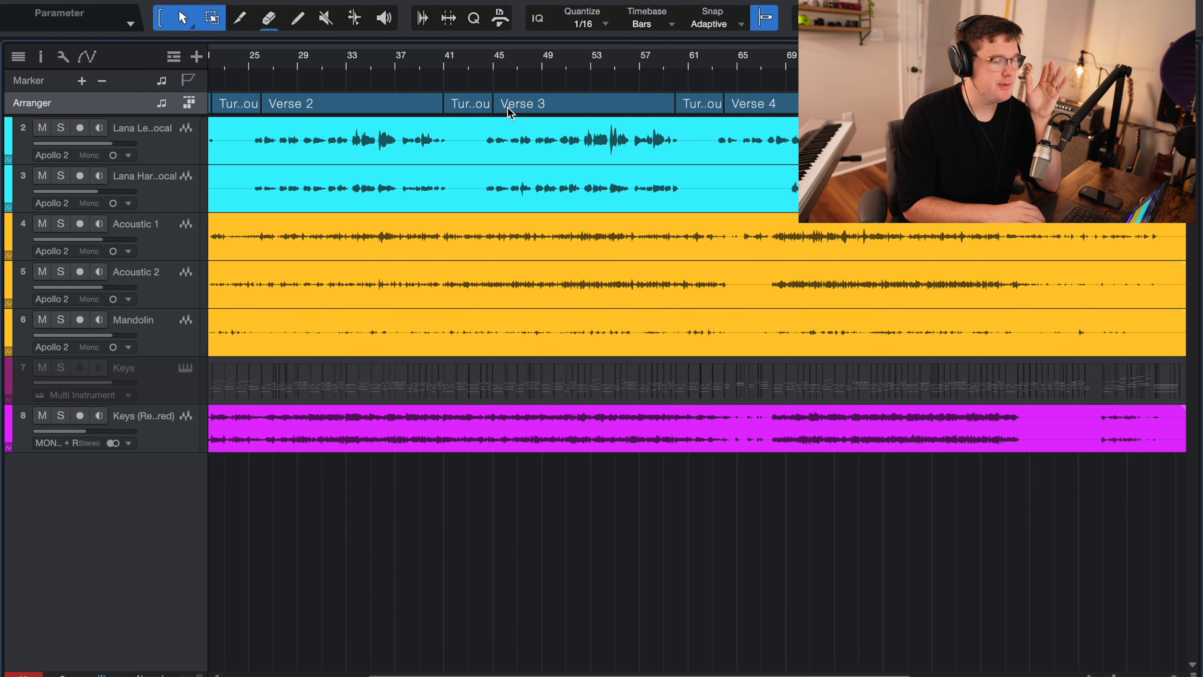
- Solo the Mandolin track, play it back from the Start marker at bar 3, and release the solo
scroll(508, 107, "right", 7)
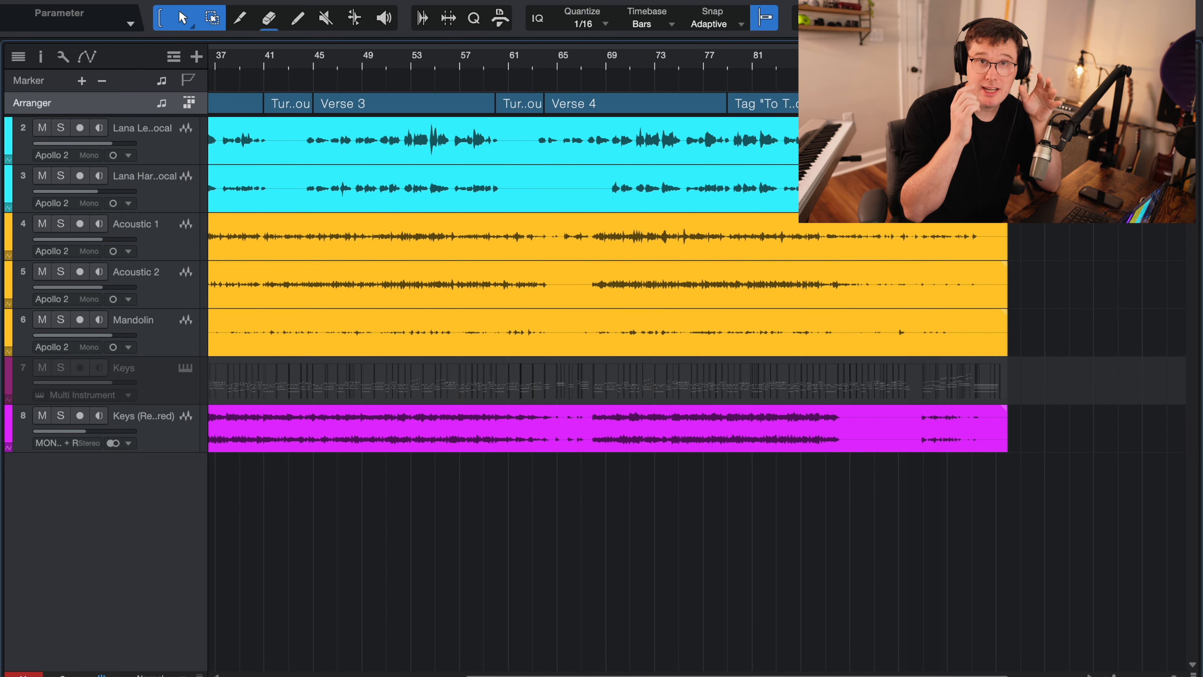
scroll(855, 230, "left", 15)
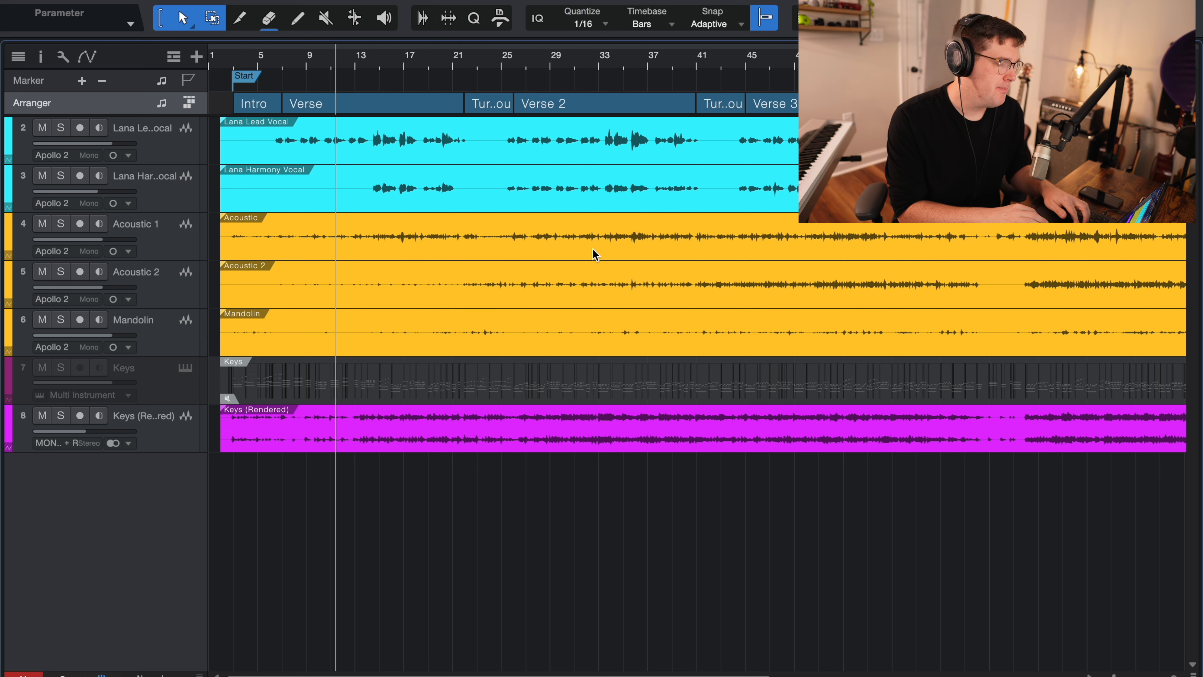
left_click(168, 350)
left_click_drag(268, 61, 291, 124)
scroll(293, 124, "left", 4)
left_click(304, 60)
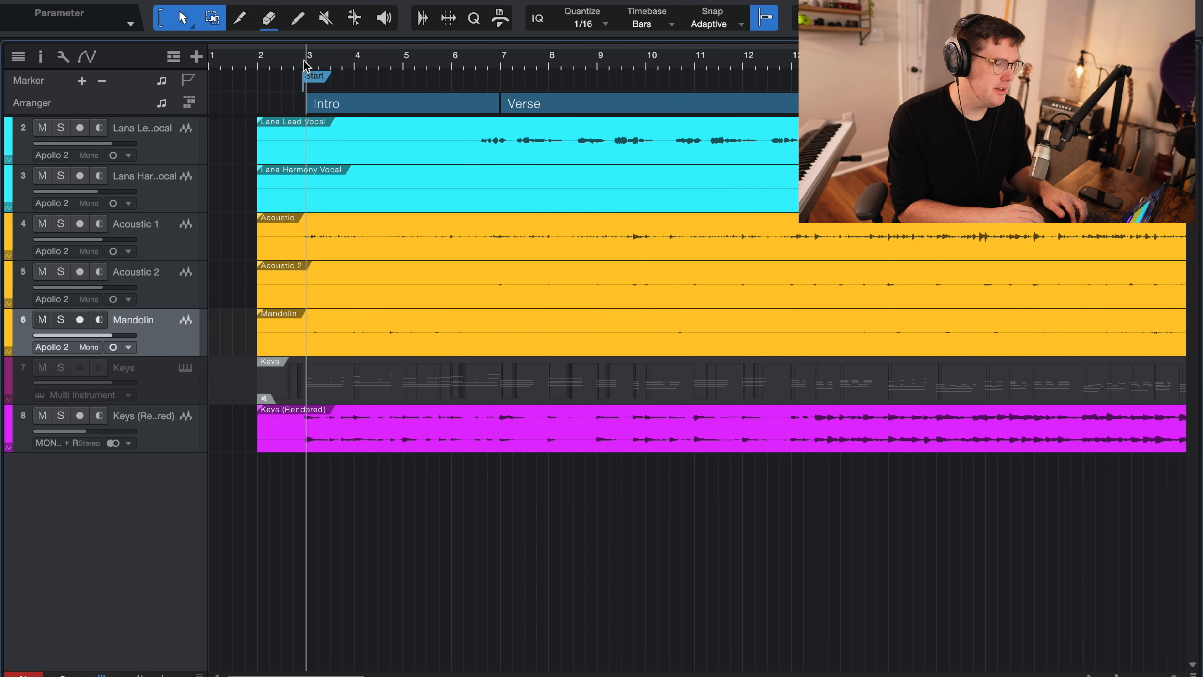
key("s")
key("space")
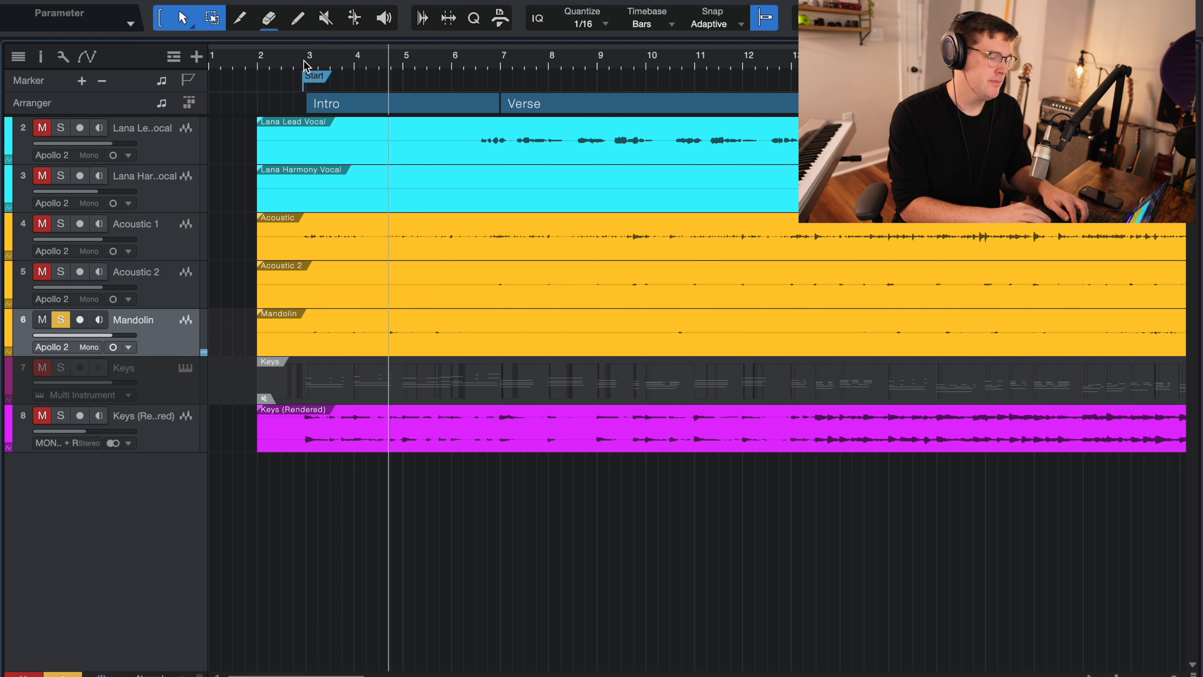
scroll(433, 244, "down", 1)
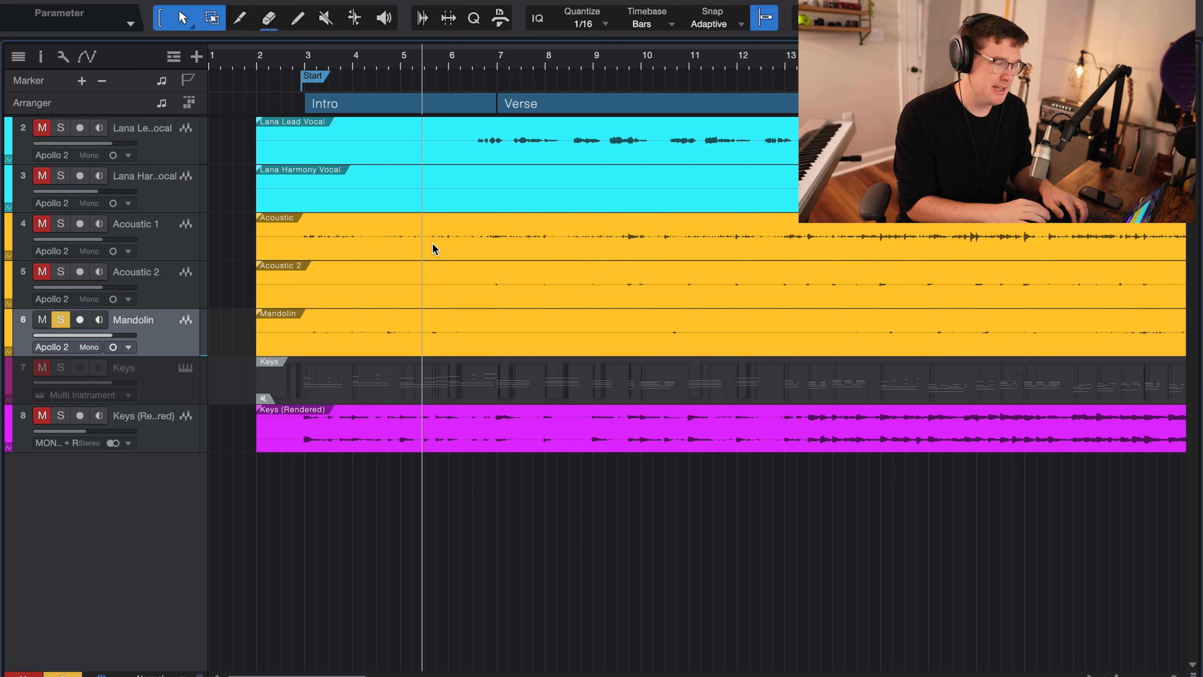
key("s")
key("w")
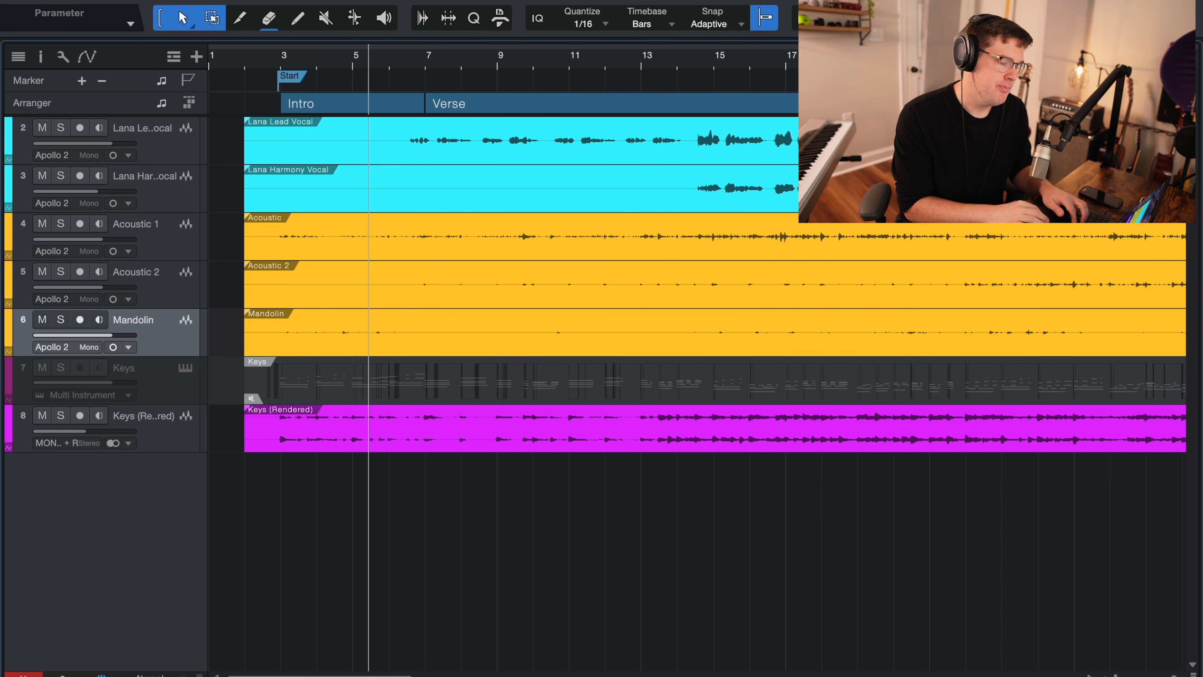
- Open the mixing console and examine the lead vocal, Mandolin, rendered Keys, and Chamber FX channels
key("F3")
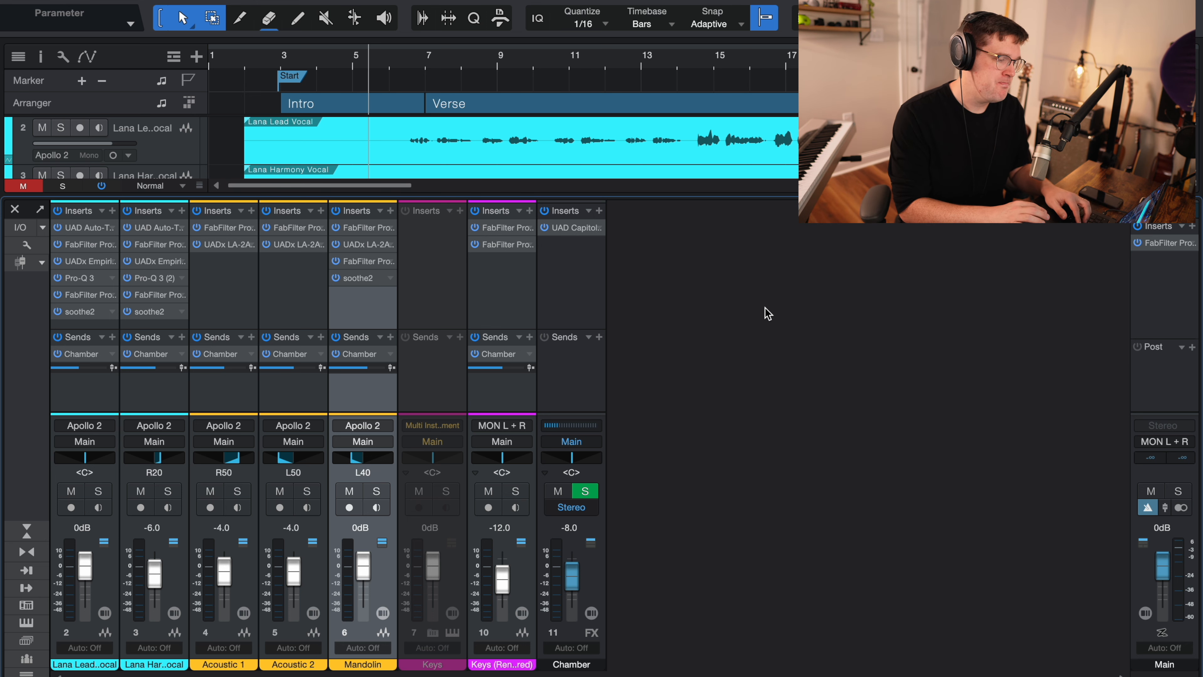
left_click(116, 394)
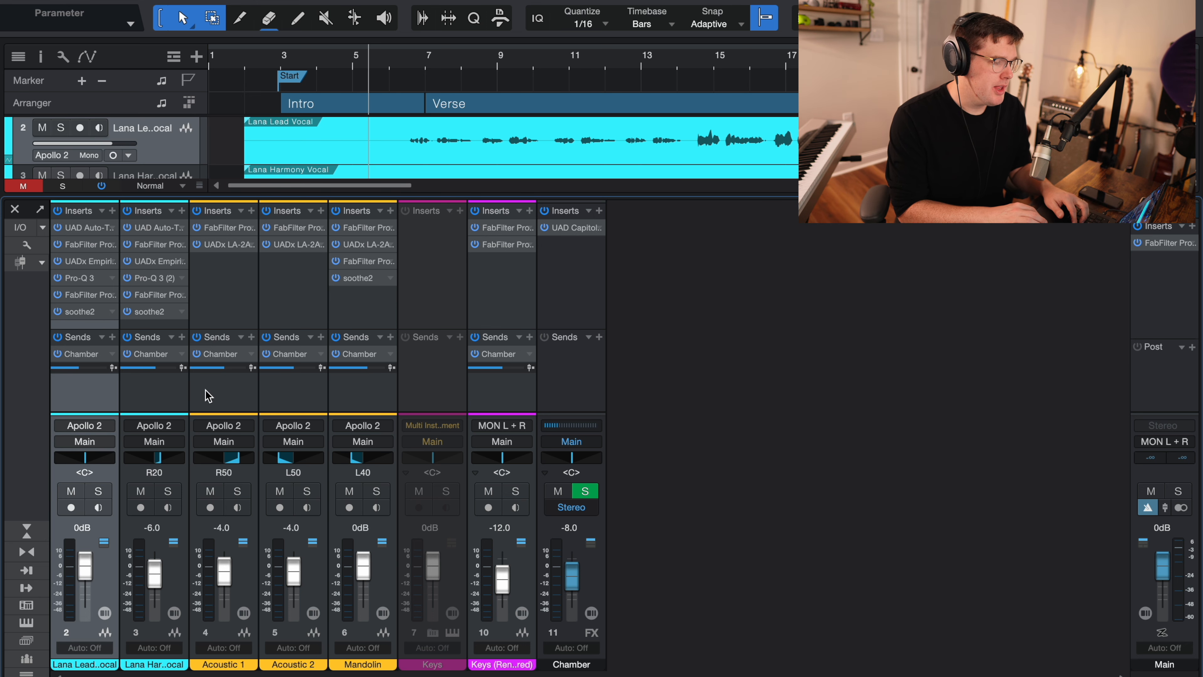
left_click(342, 400)
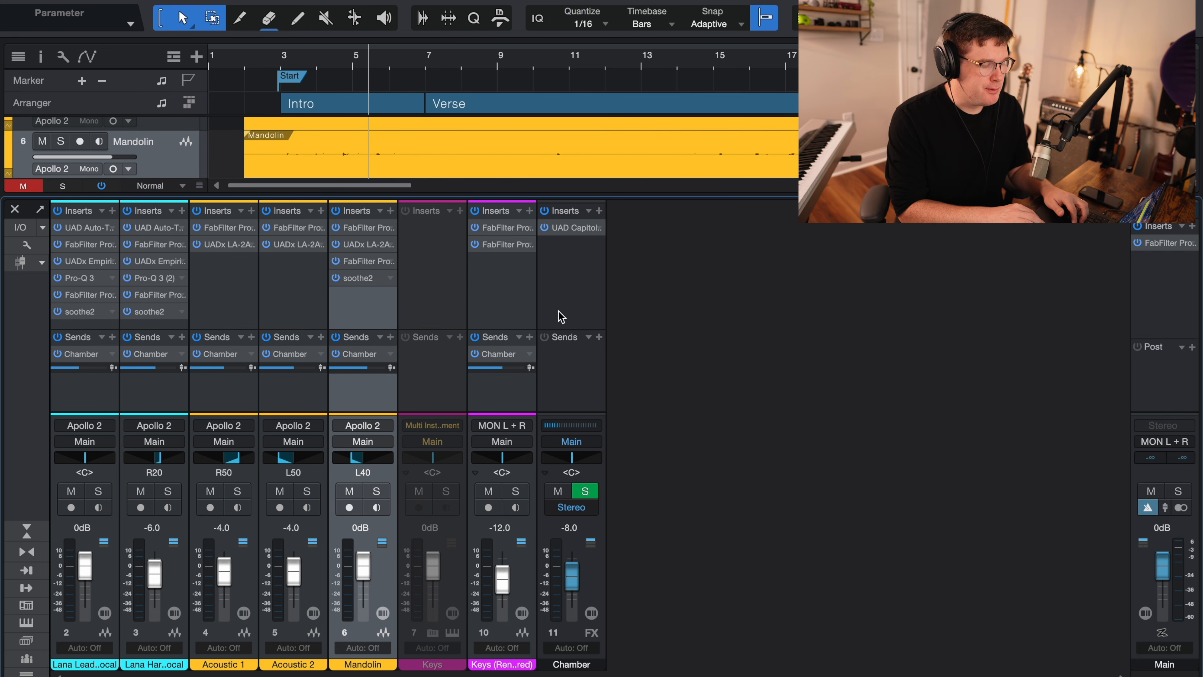
left_click(575, 312)
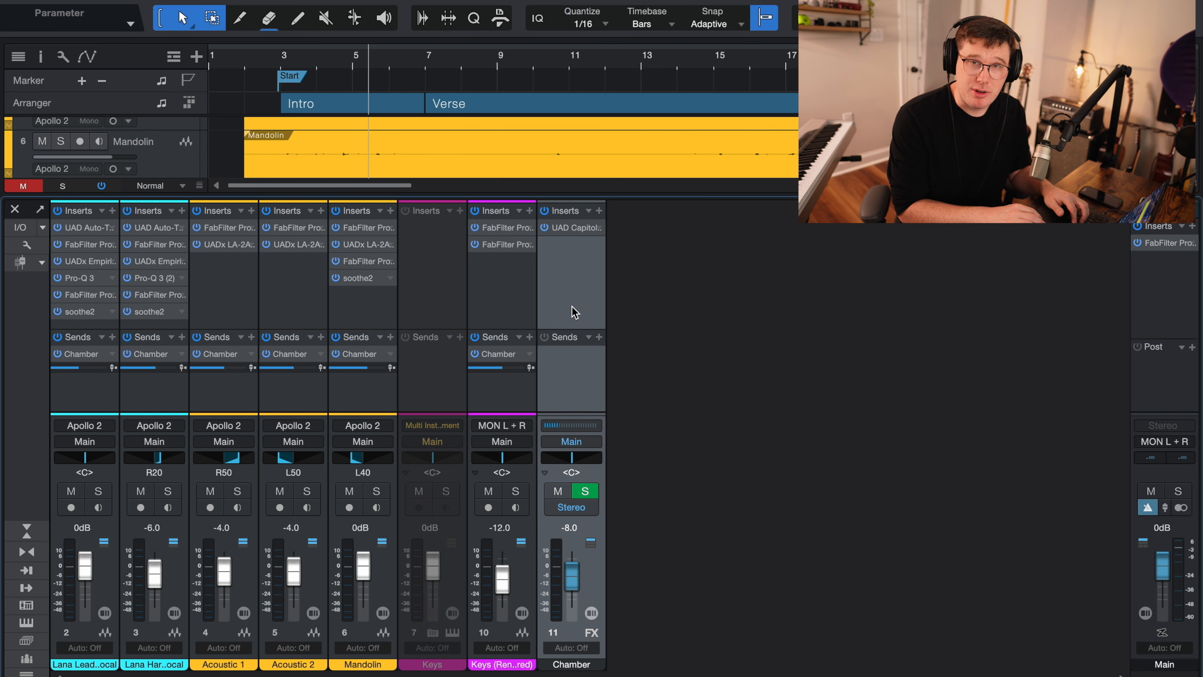
left_click(88, 403)
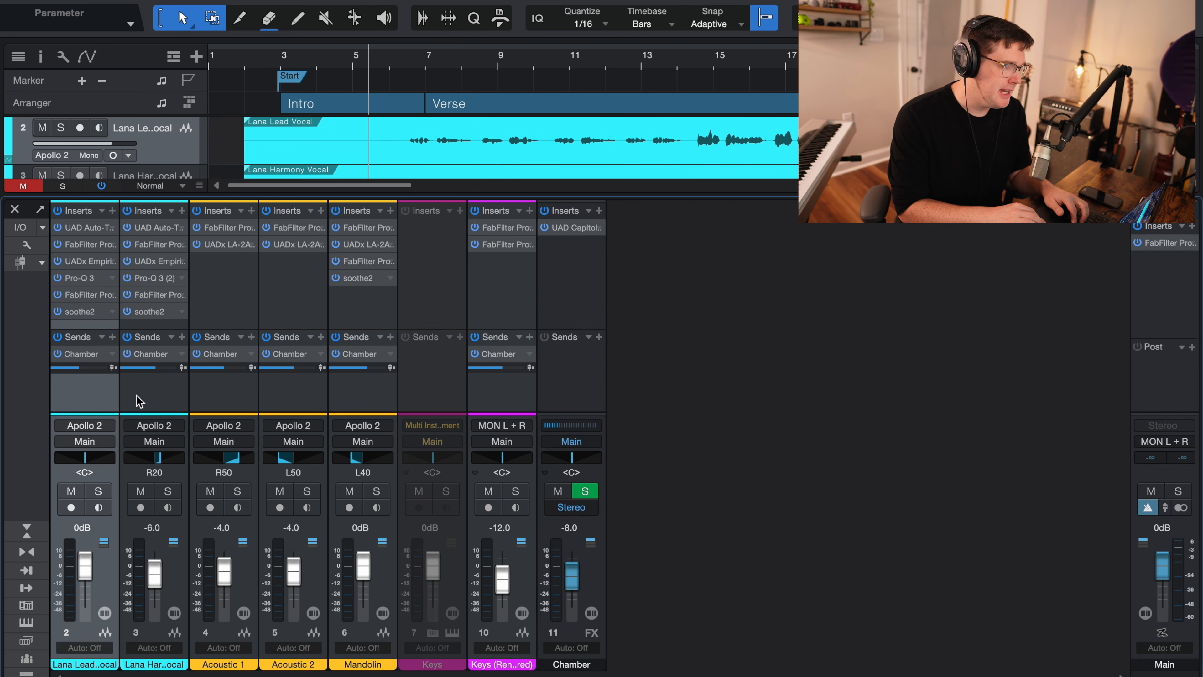
left_click(353, 393)
left_click(521, 387)
left_click(575, 291)
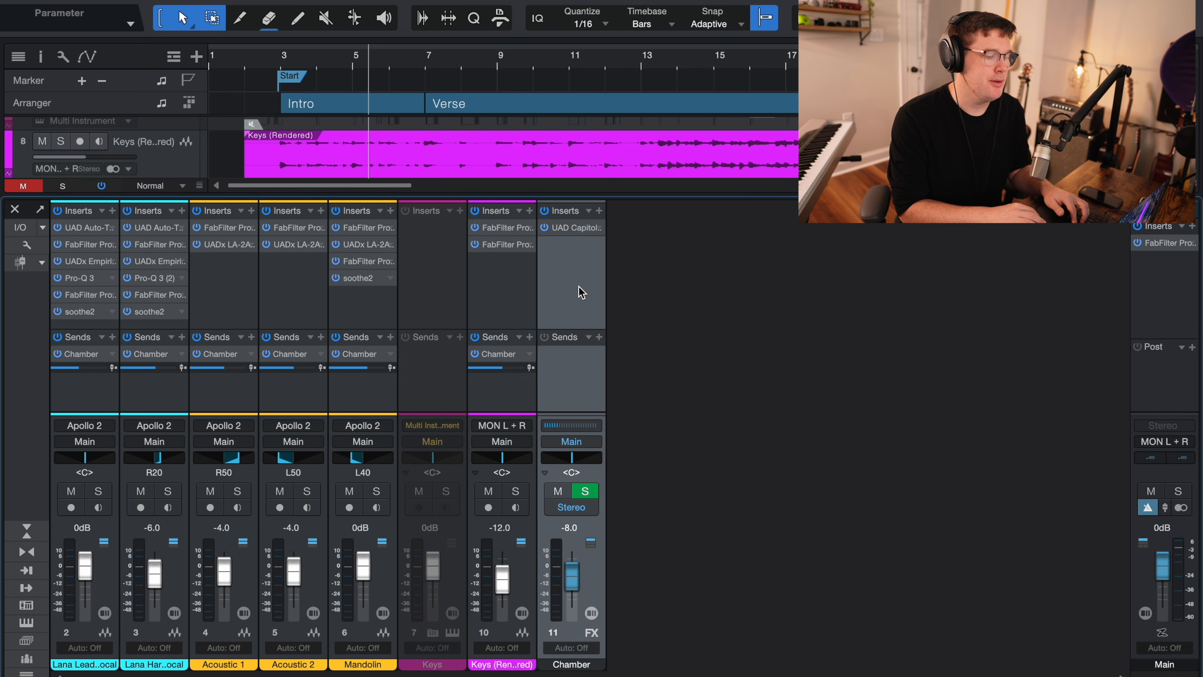
- Open the UAD Capitol Chambers reverb on the Chamber channel and place its window clear of the mixer channels
left_click(588, 235)
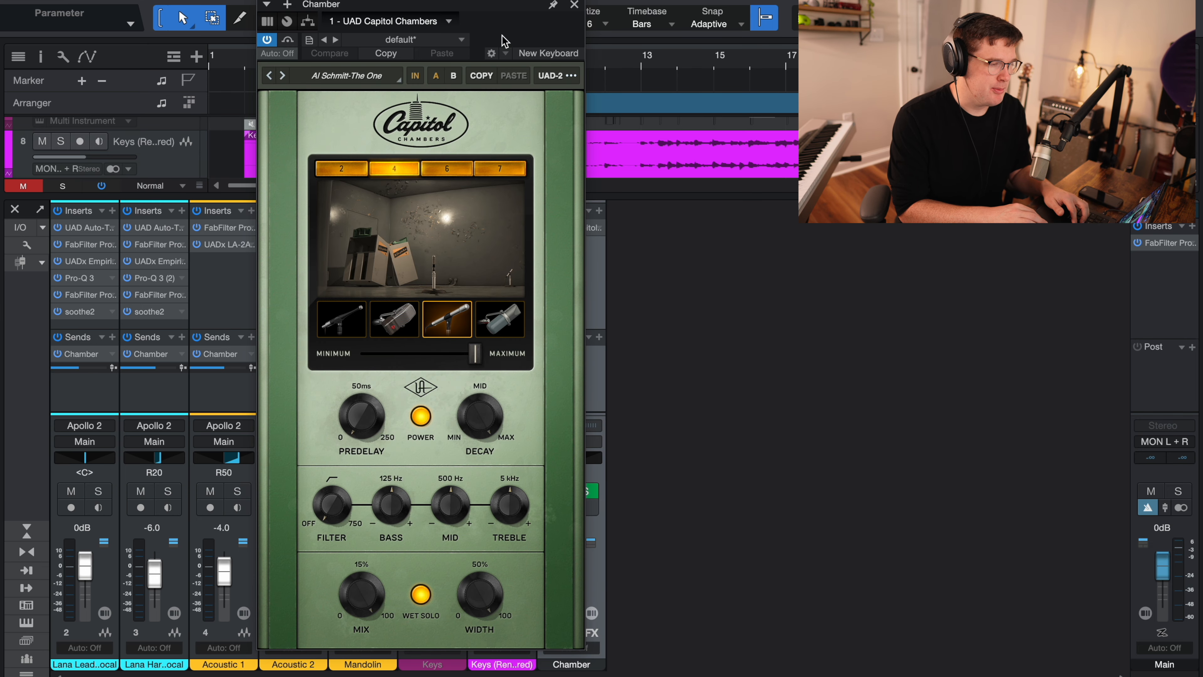
left_click_drag(507, 7, 770, 28)
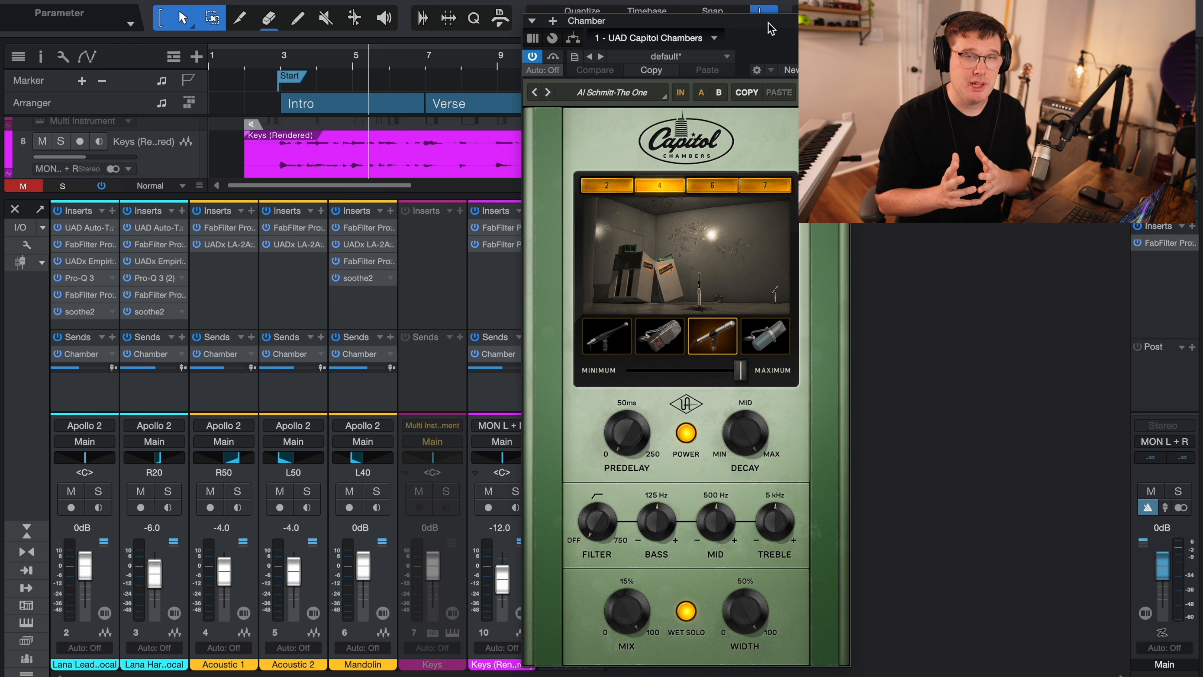
left_click_drag(772, 21, 981, 11)
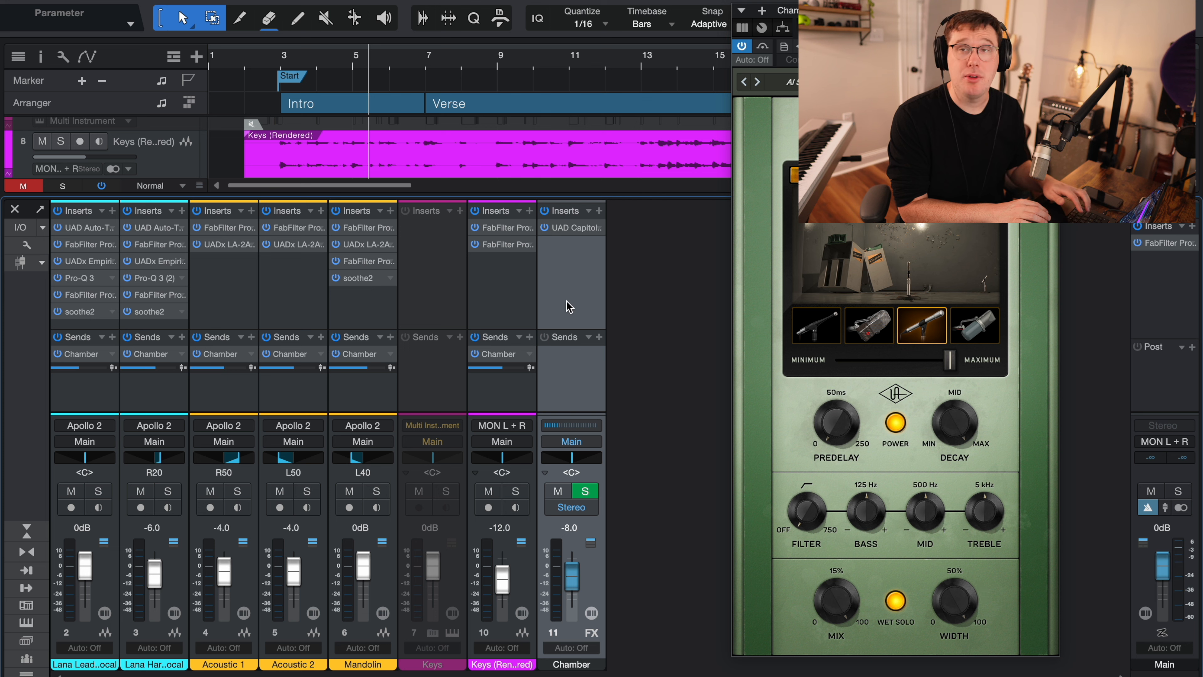
- Play the song with the Chamber channel soloed, and deactivate its UAD Capitol Chambers insert
key("s")
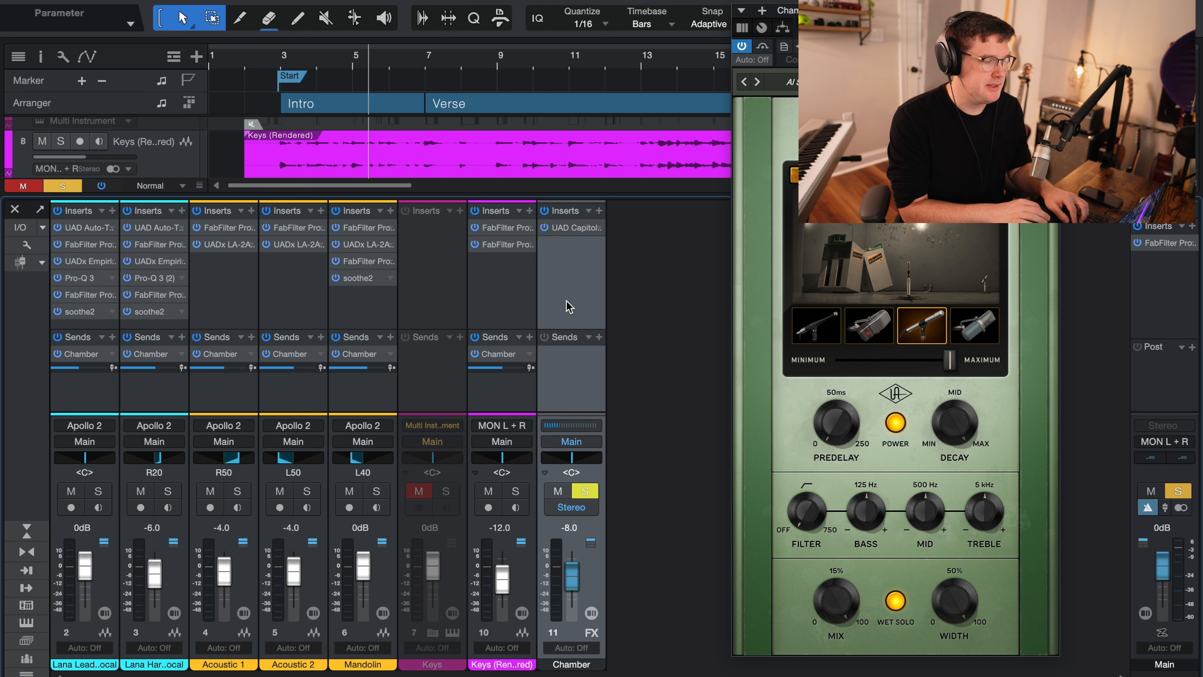
key("space")
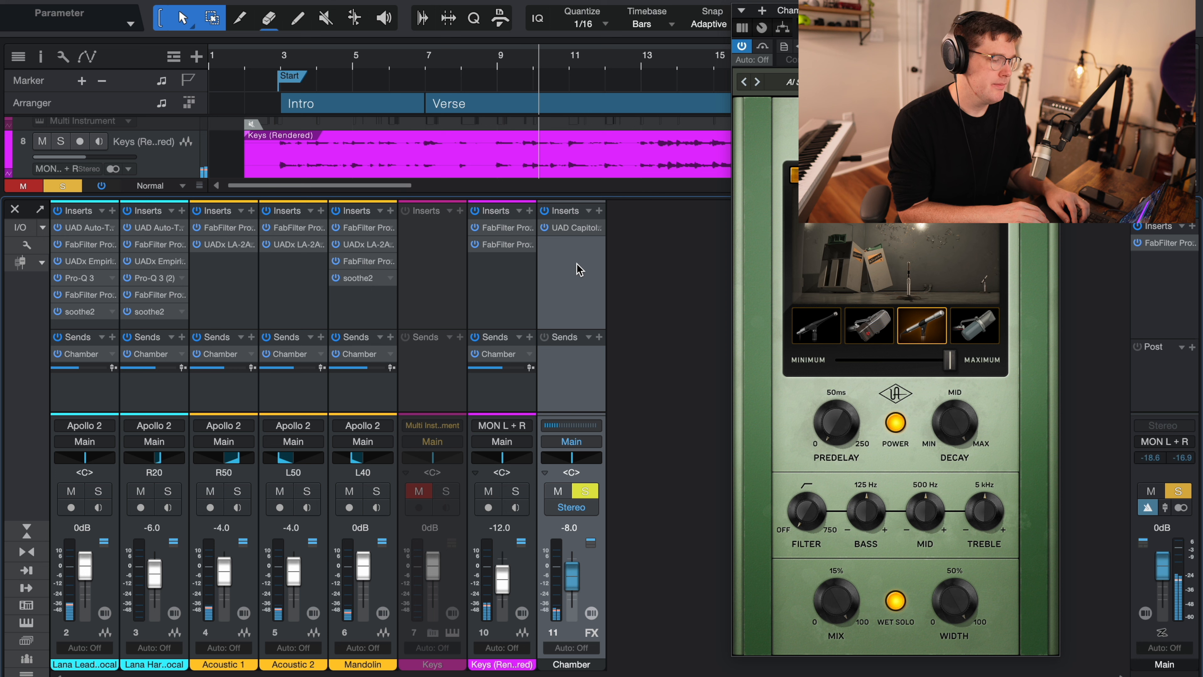
left_click(547, 227)
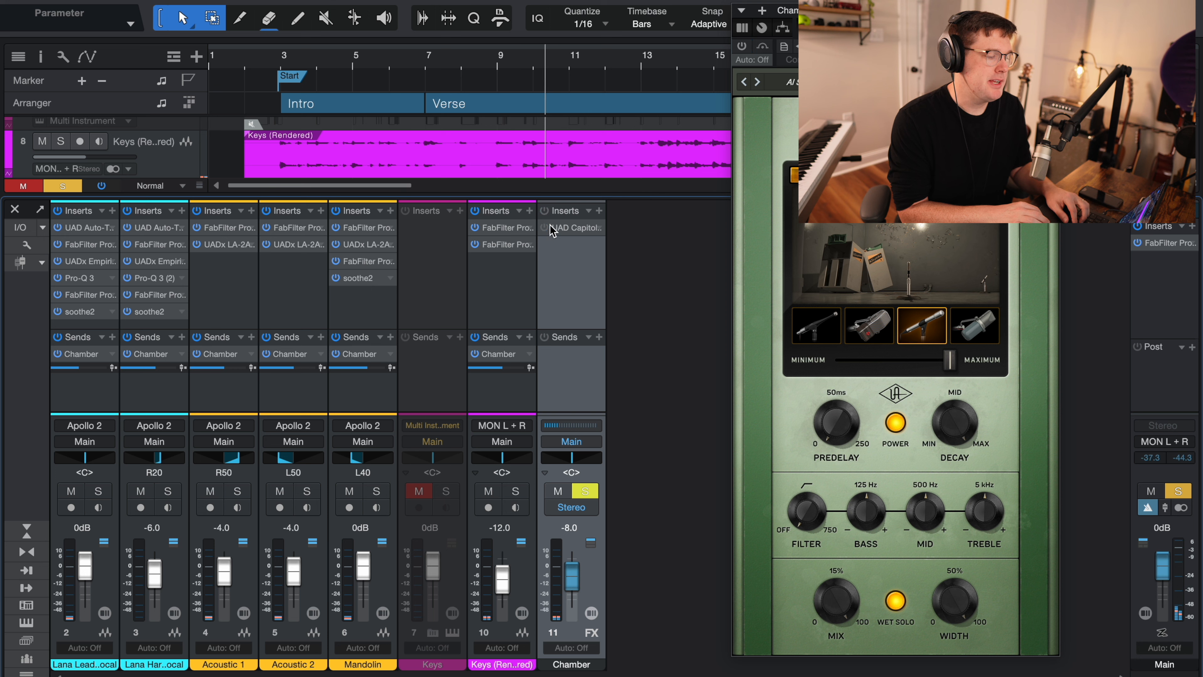
- Compare the mix with Capitol Chambers bypassed and active, playing from just before the Verse, and close the plug-in window
left_click(409, 58)
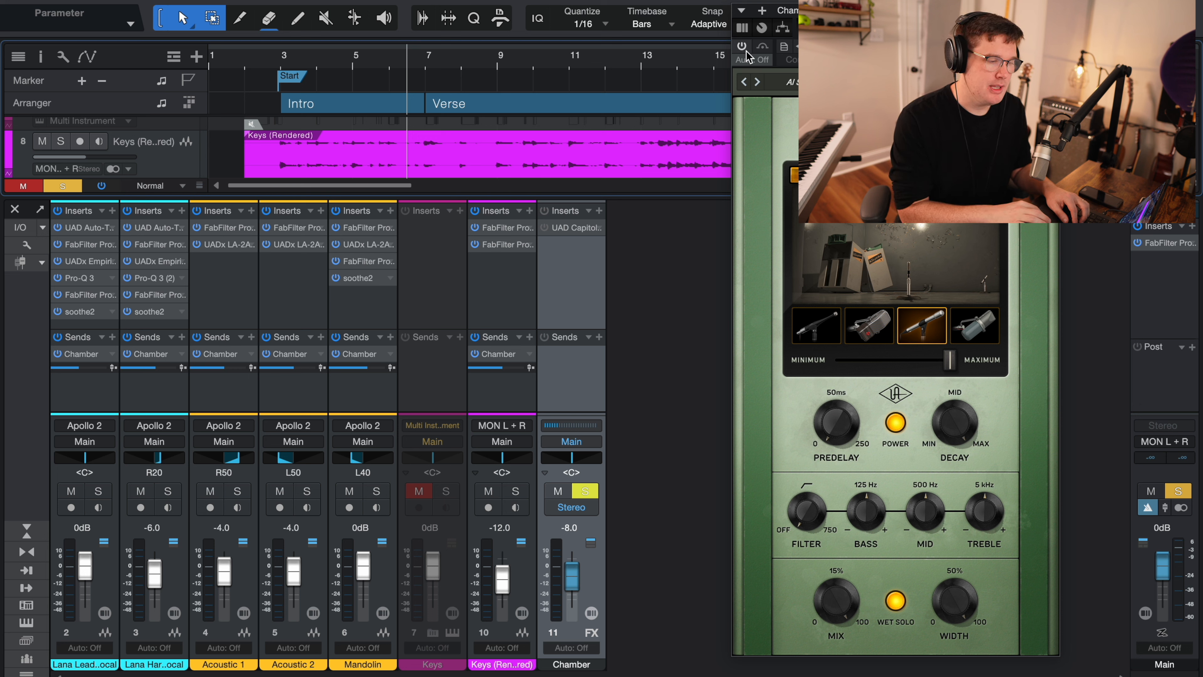
left_click(763, 49)
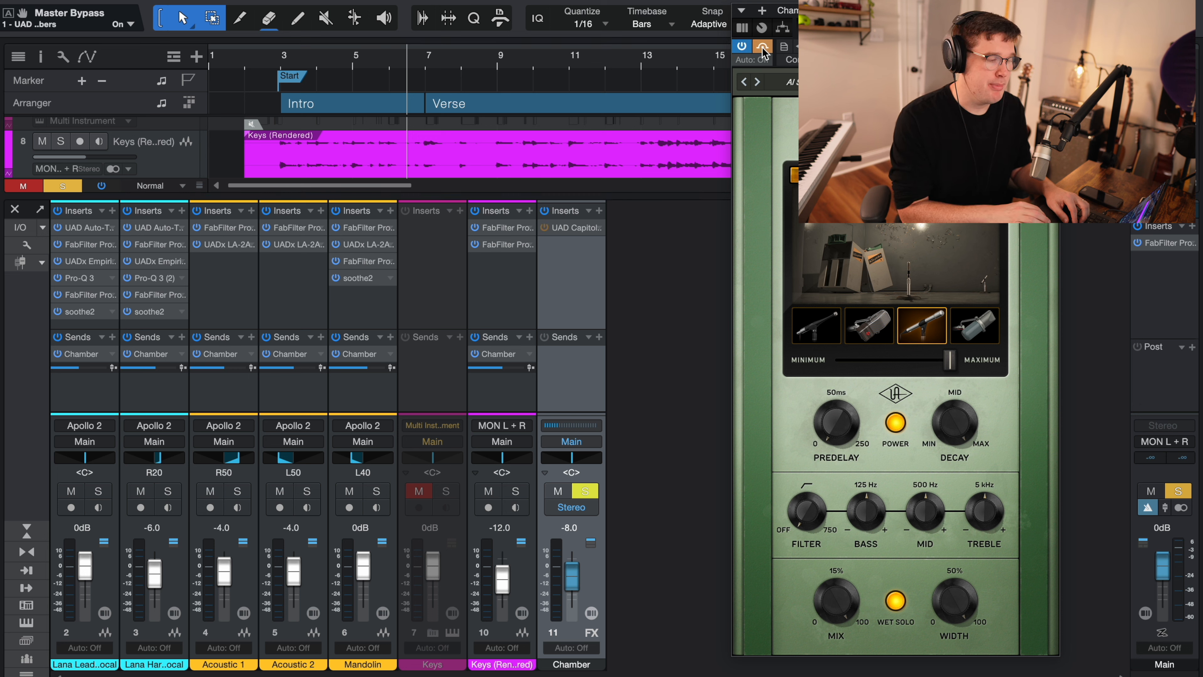
key("space")
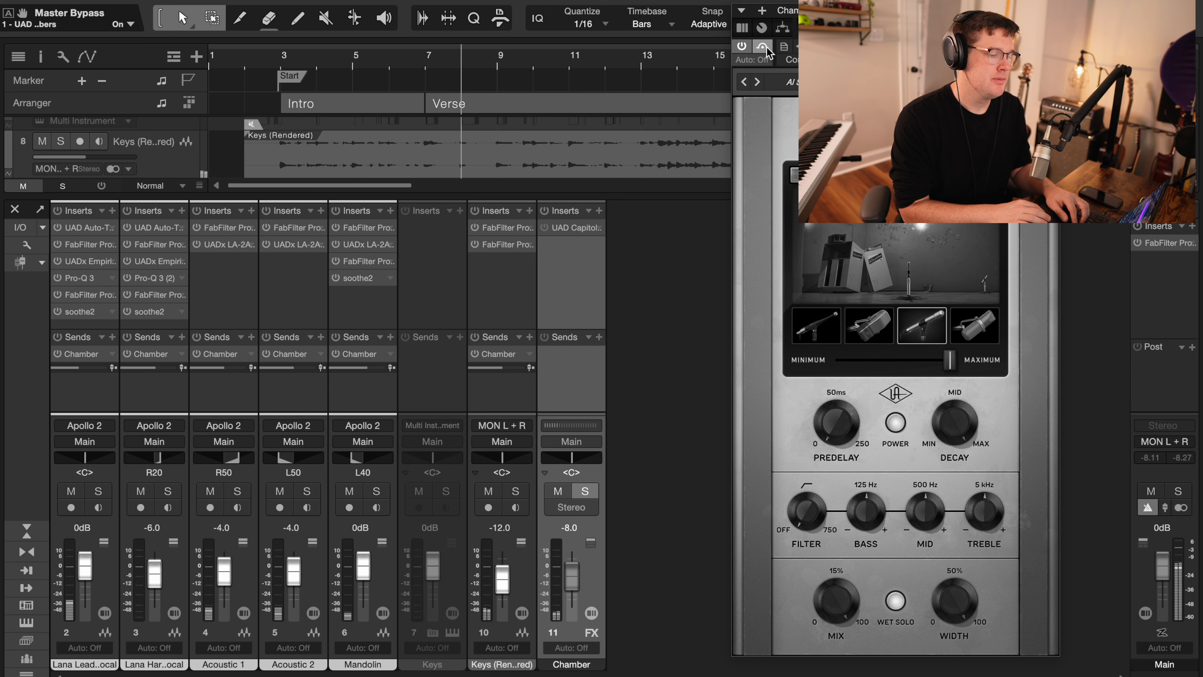
left_click(767, 47)
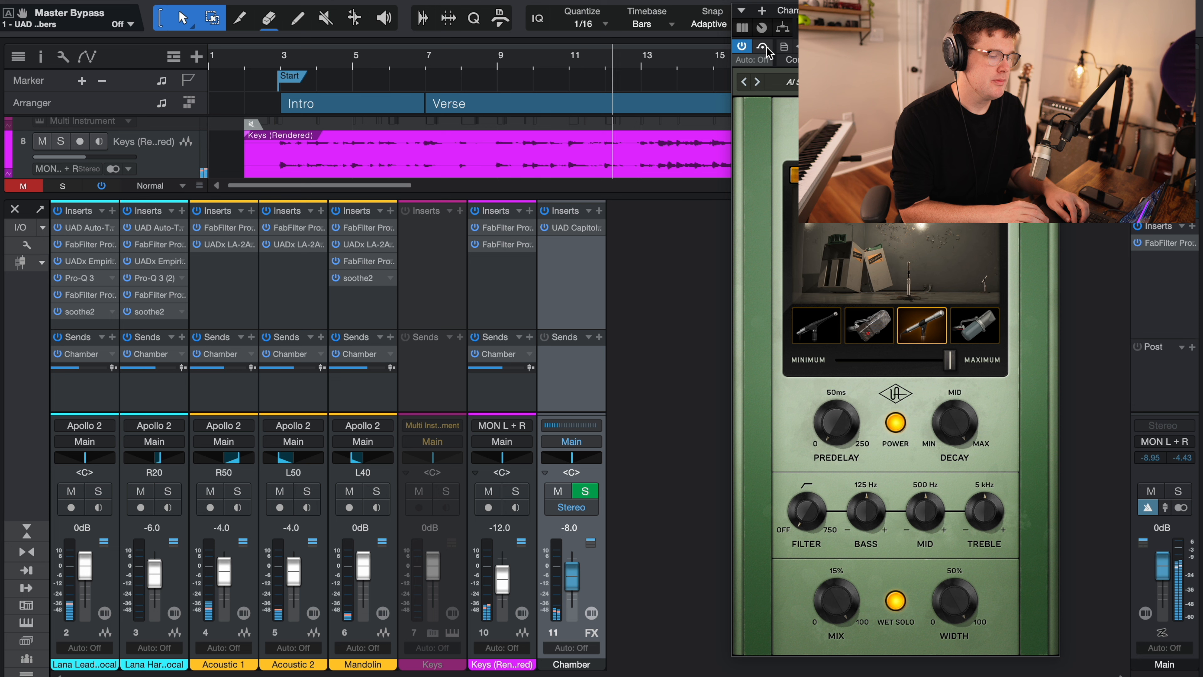
left_click(767, 47)
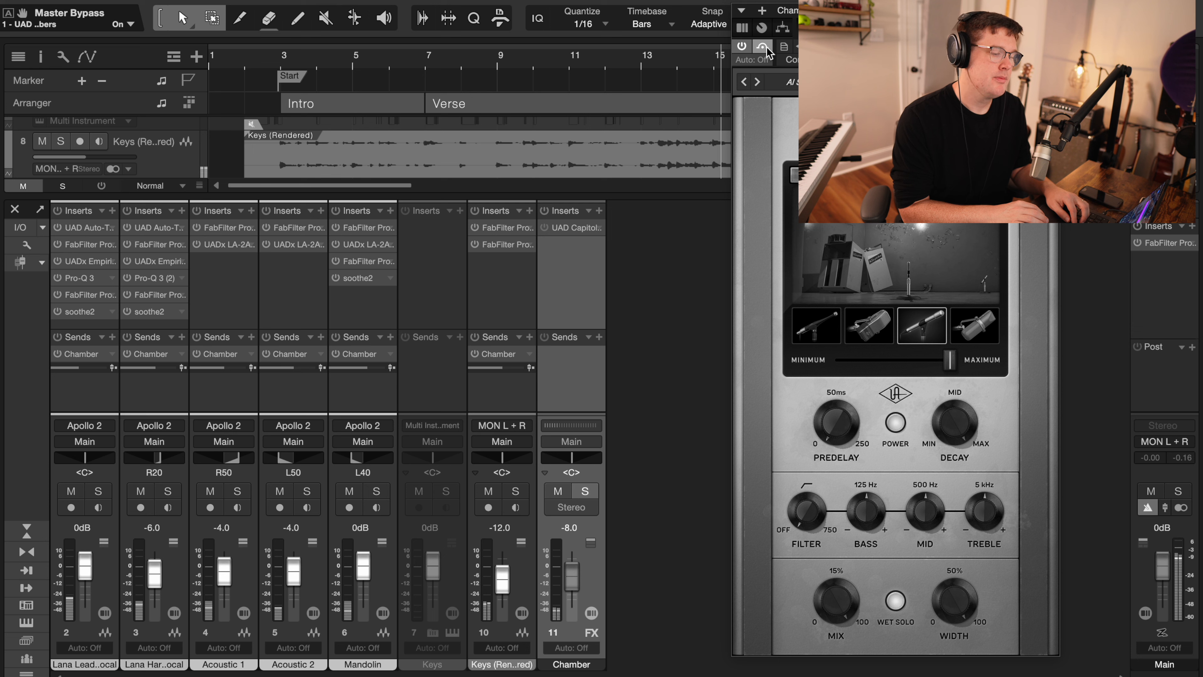
left_click(767, 47)
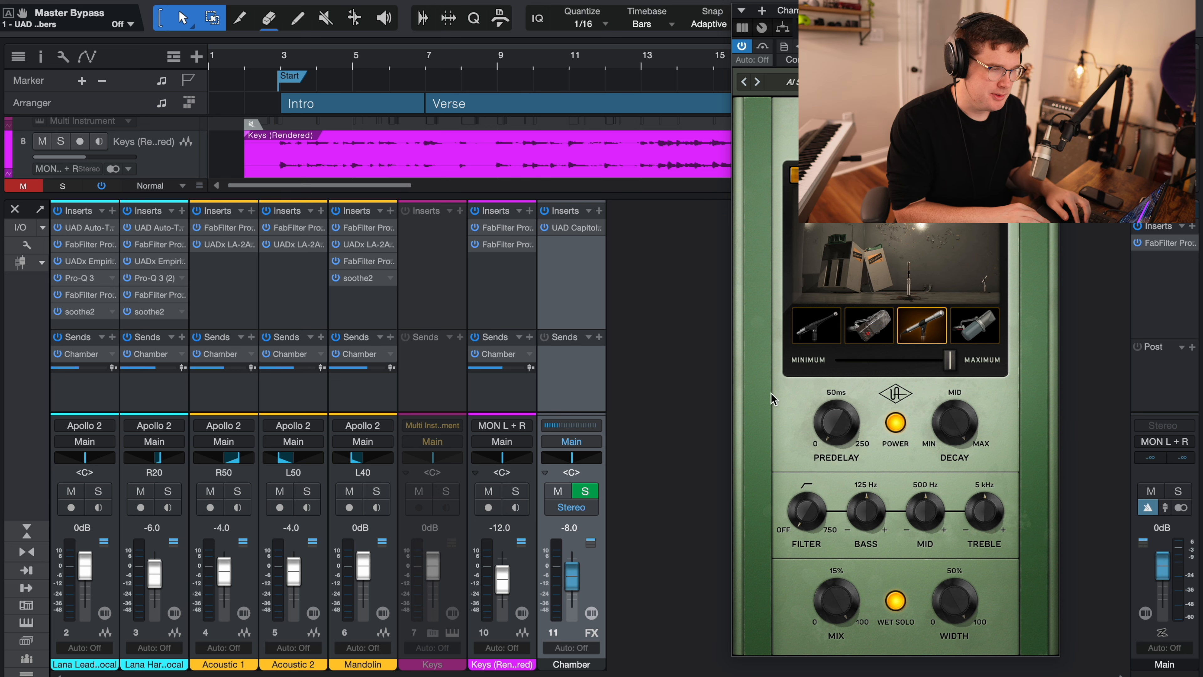
key("Escape")
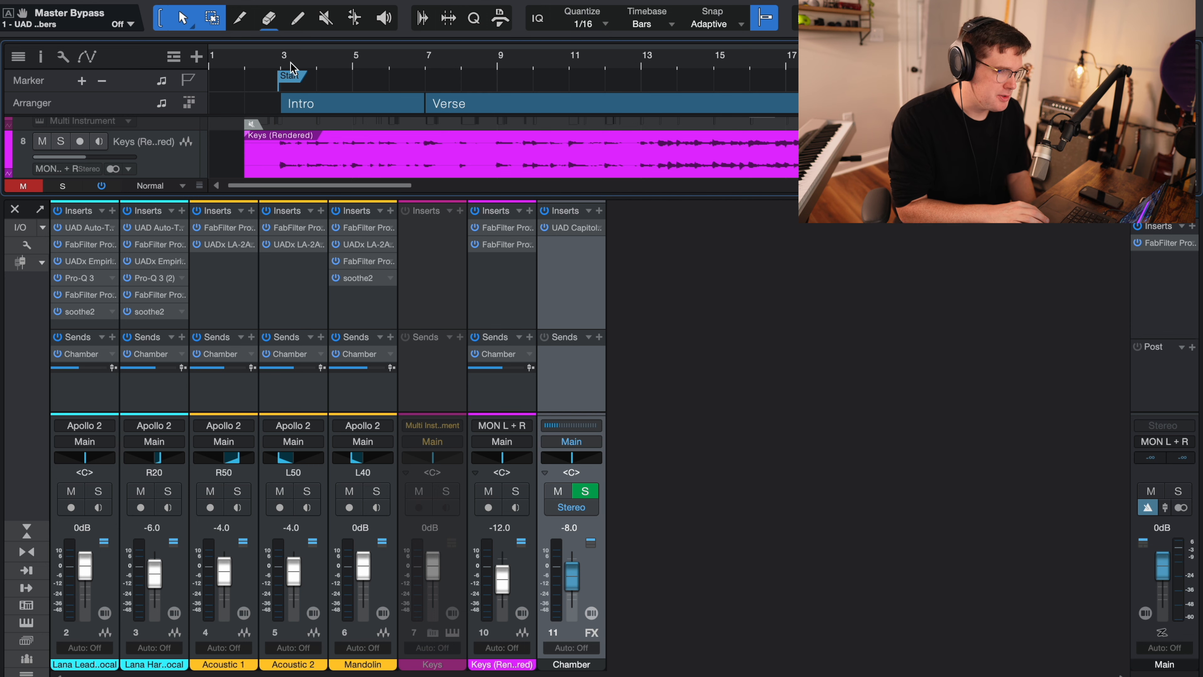
- Return the playhead to bar 3 and check the Chamber send levels on the vocal, acoustic, and Mandolin channels
left_click(281, 51)
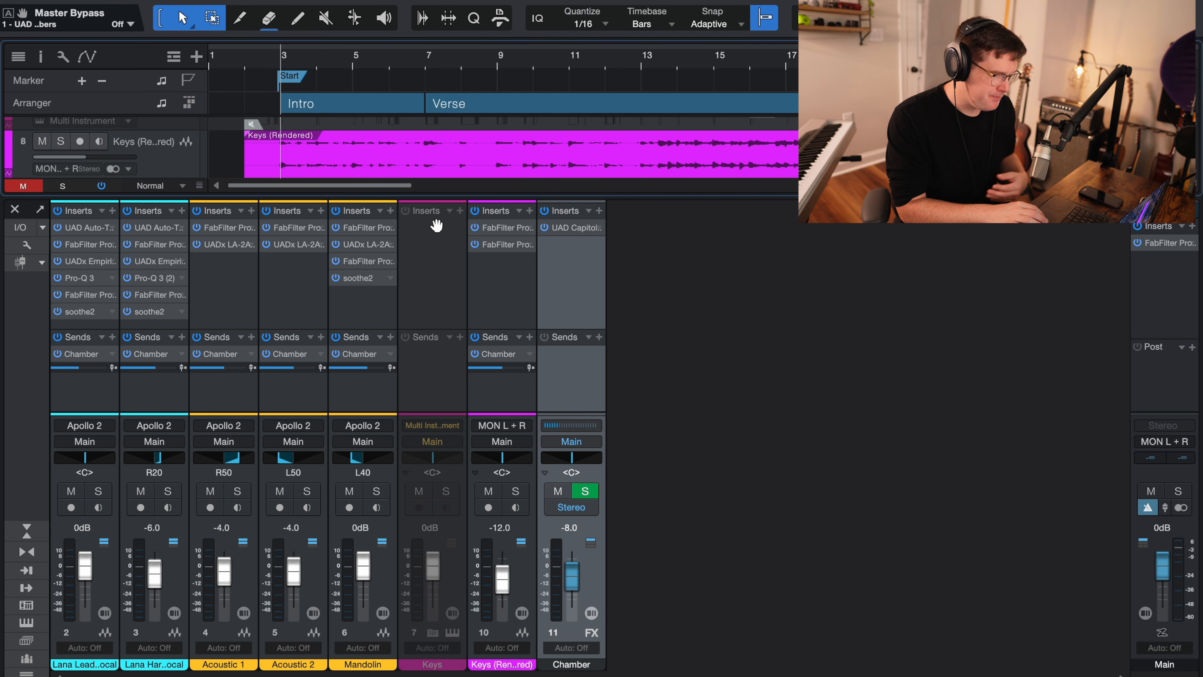
left_click(438, 299)
left_click(352, 310)
left_click(309, 306)
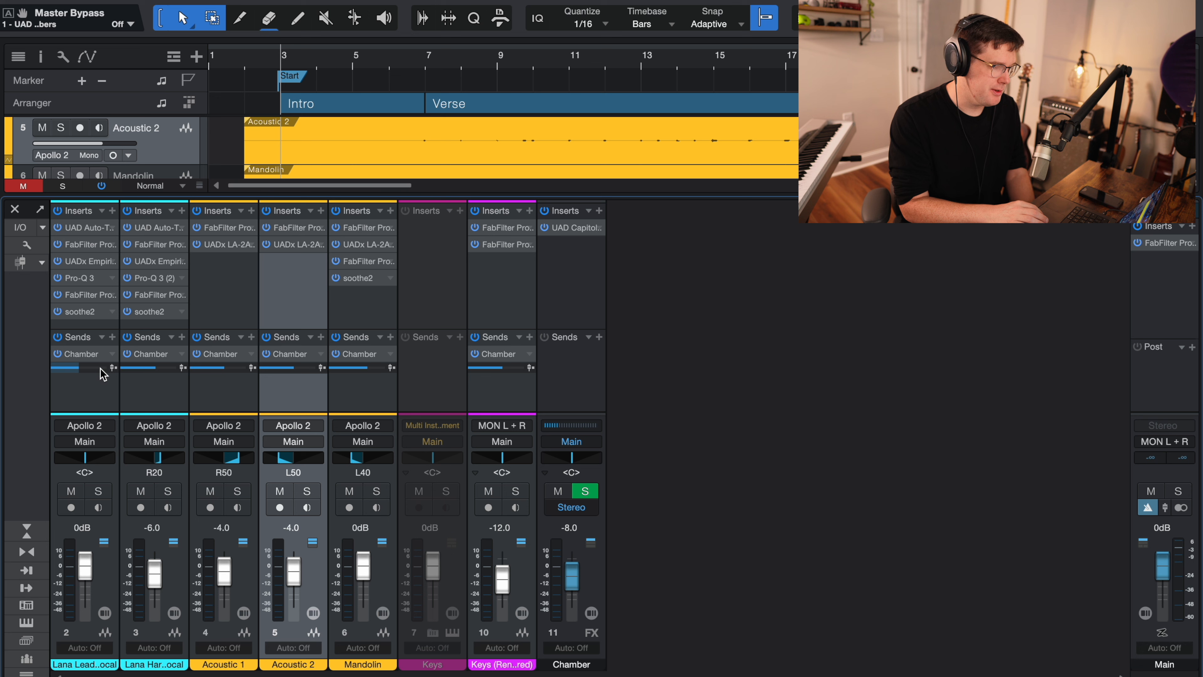
mouse_move(81, 368)
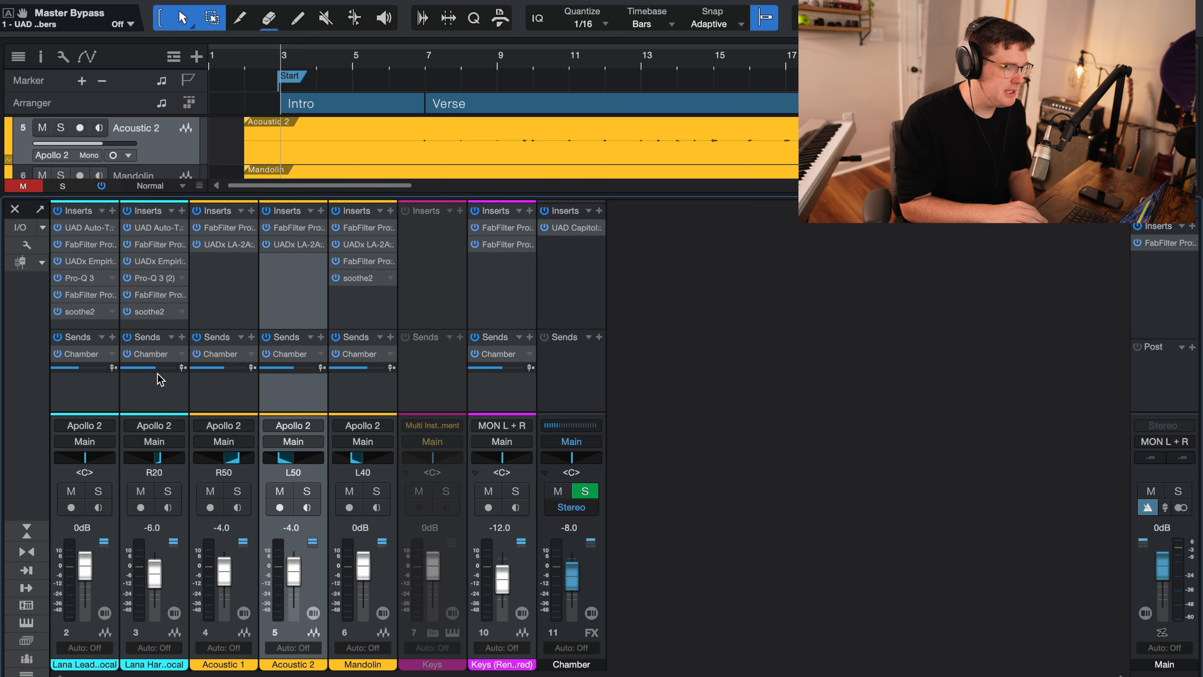
mouse_move(159, 369)
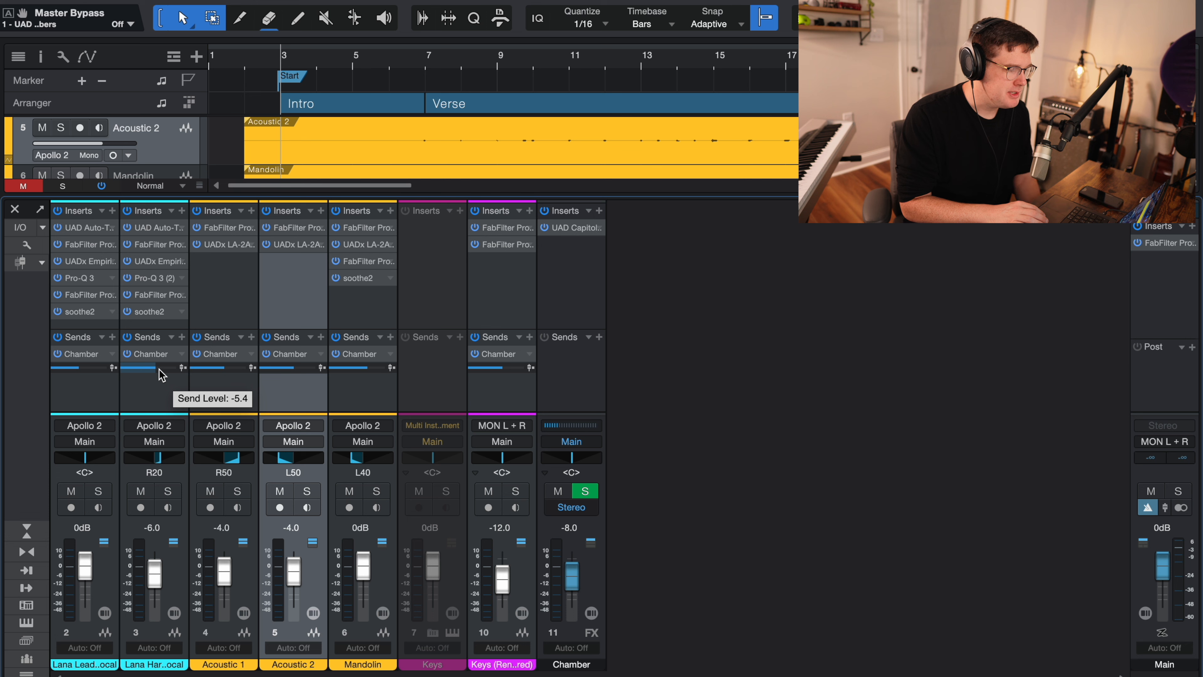
mouse_move(232, 374)
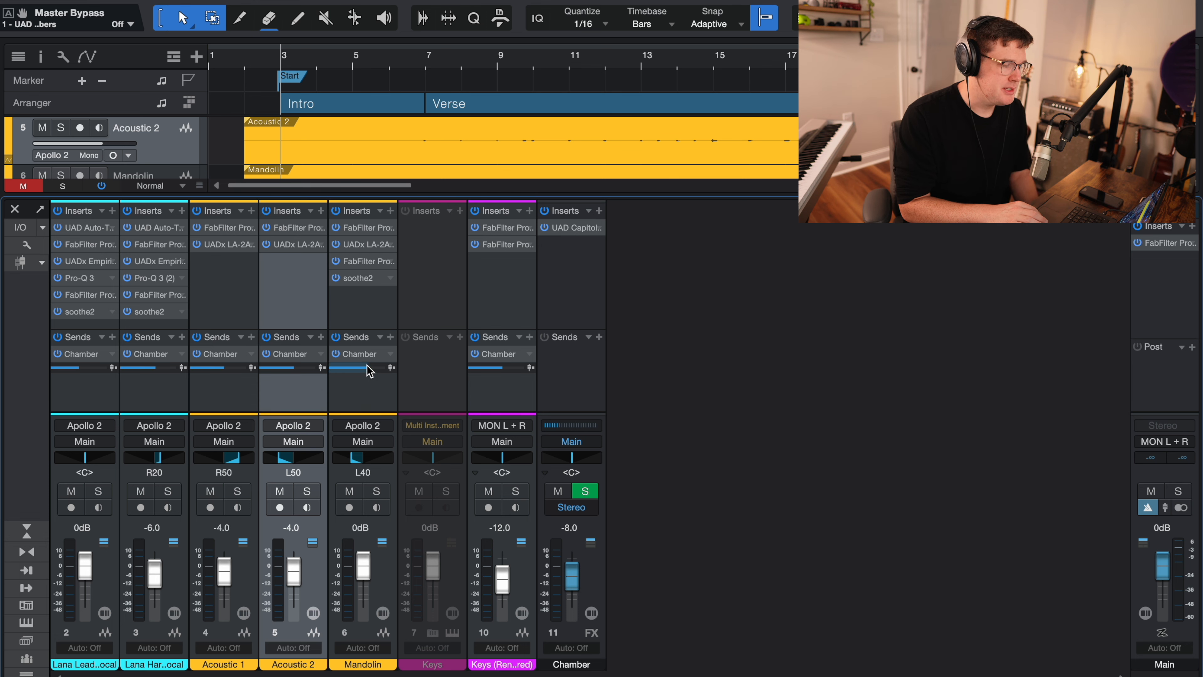
mouse_move(369, 371)
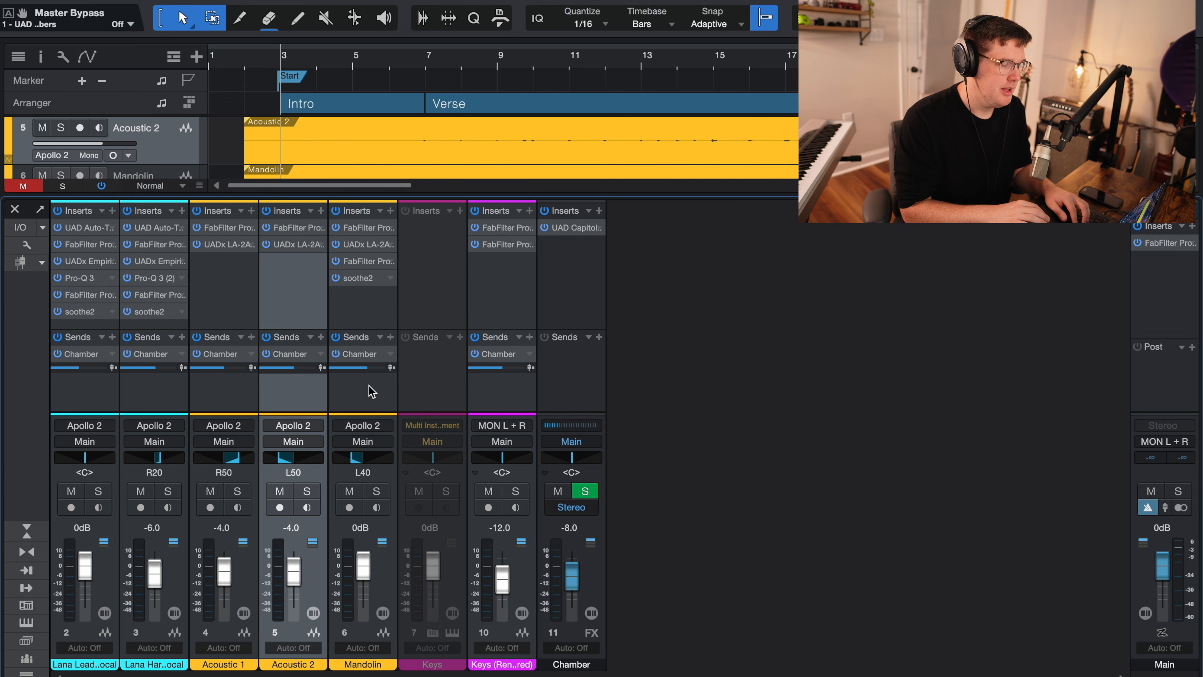
- View the send destinations for Acoustic 1, and browse the PreSonus effects available as inserts on the Chamber channel
left_click(253, 336)
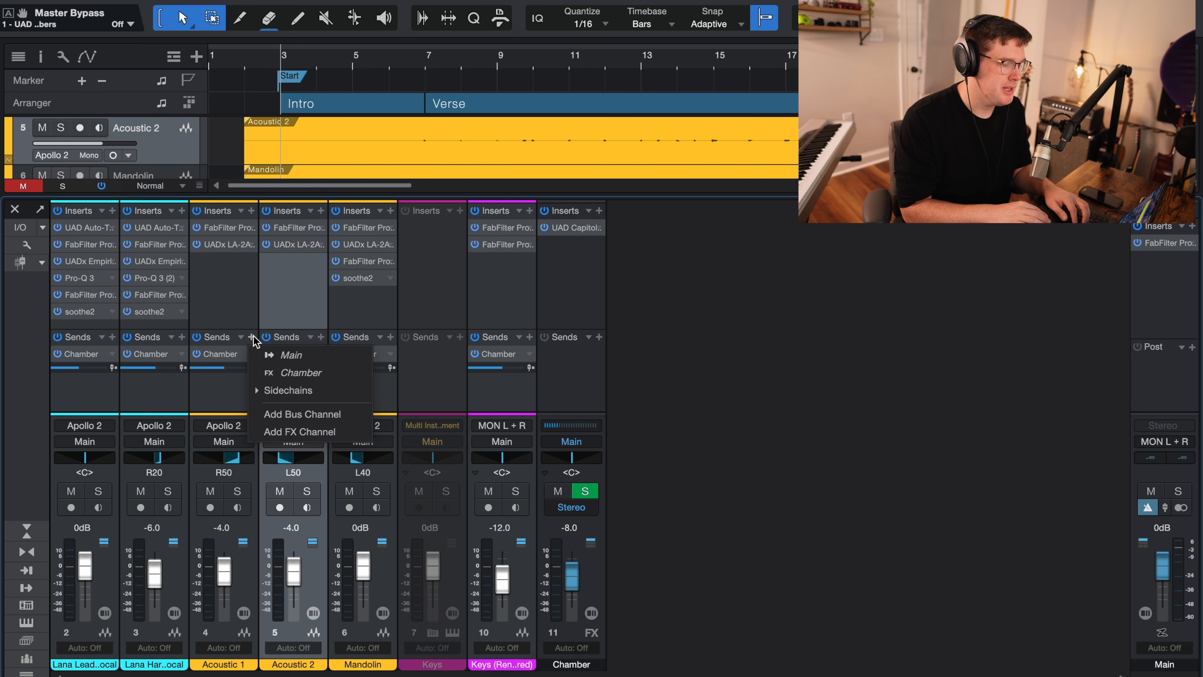
left_click(572, 268)
left_click(599, 210)
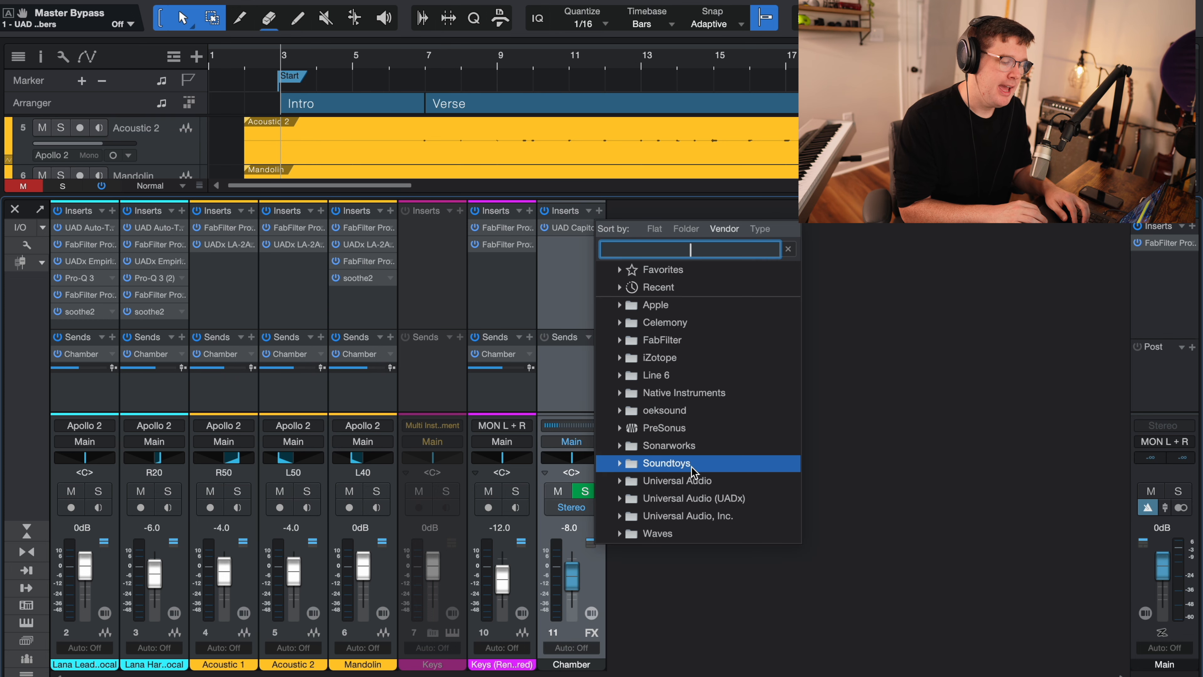
left_click(672, 427)
scroll(745, 570, "down", 5)
scroll(745, 571, "down", 5)
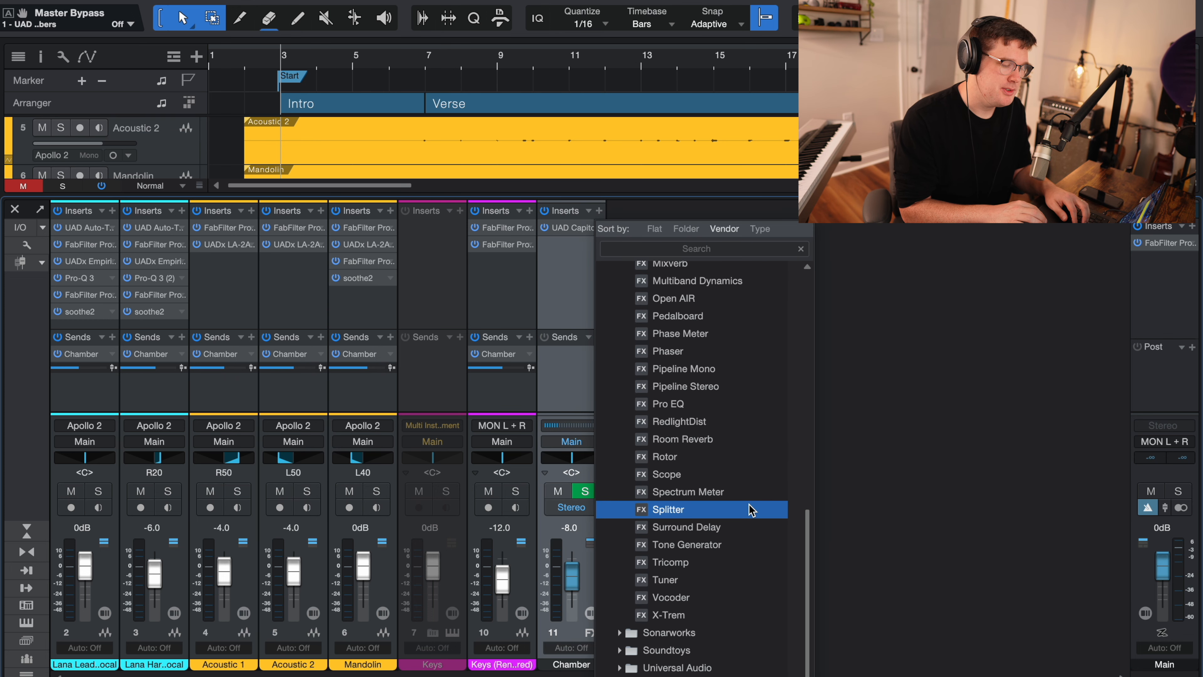
left_click(890, 344)
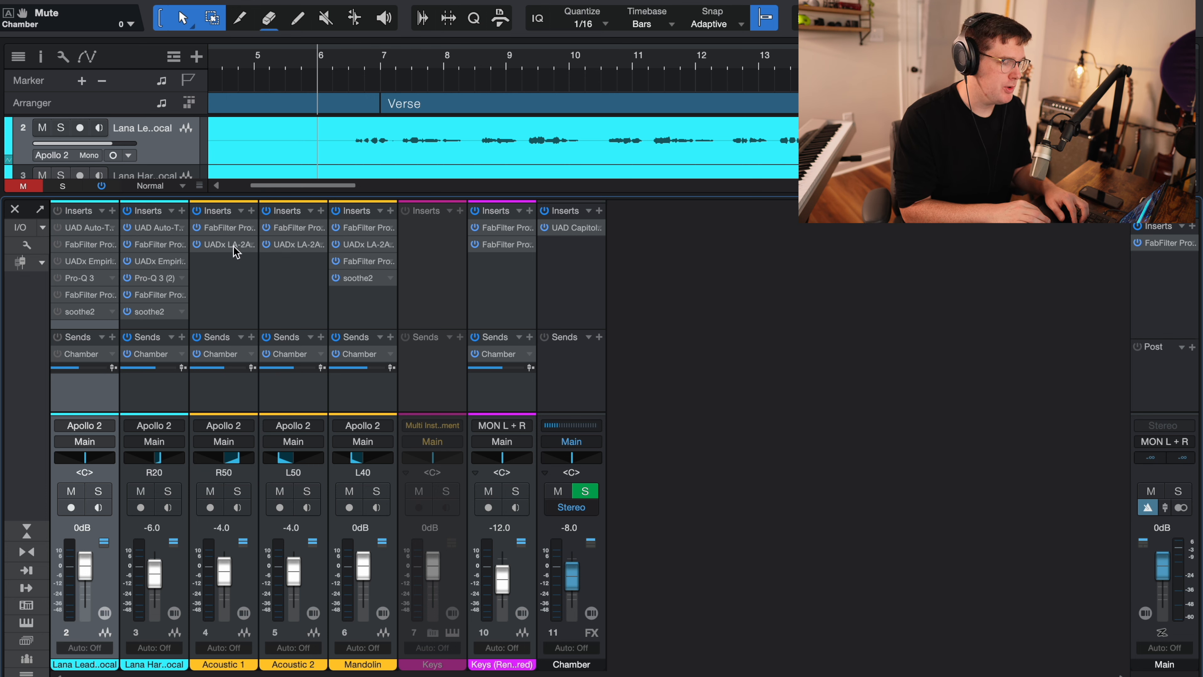
- Solo the lead vocal, play it from just before the Verse, and loop the range from mid-bar 6 to mid-bar 10
key("s")
left_click(343, 62)
key("space")
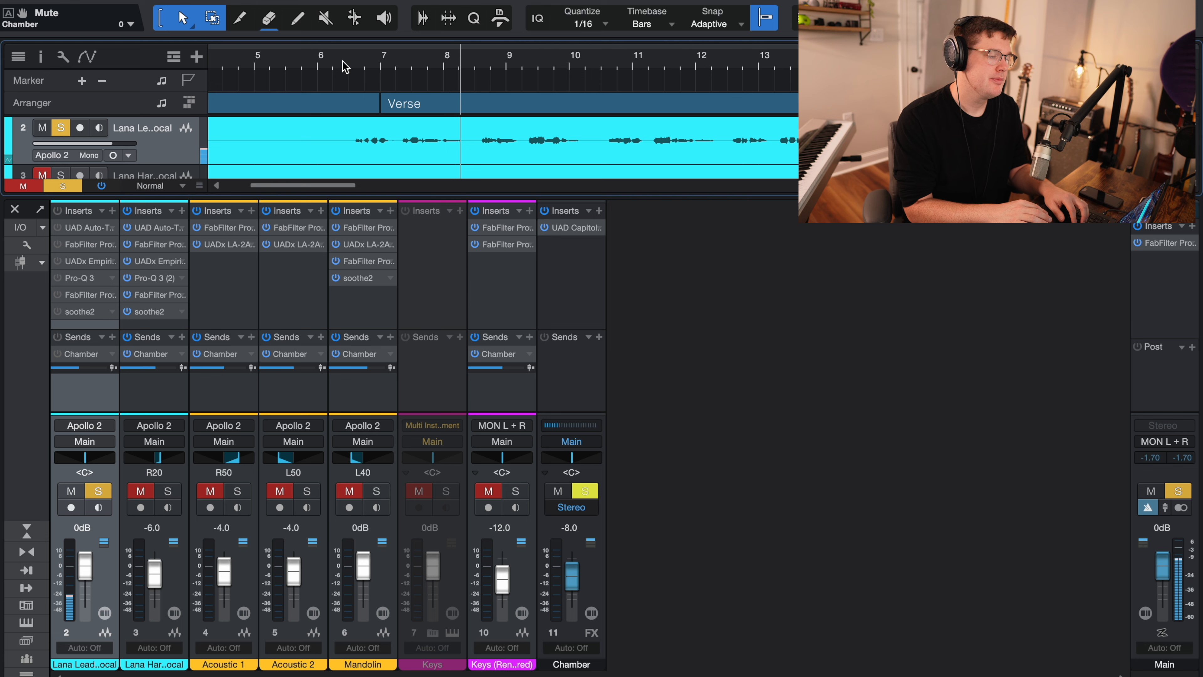
left_click_drag(347, 66, 590, 66)
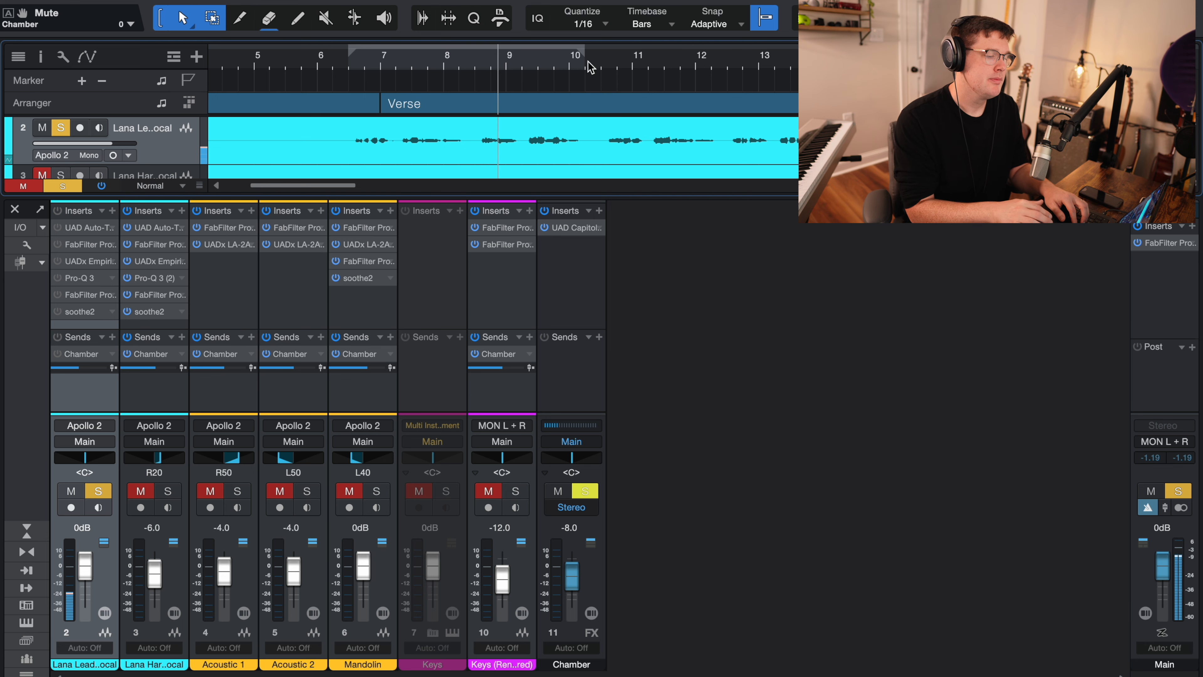
key("slash")
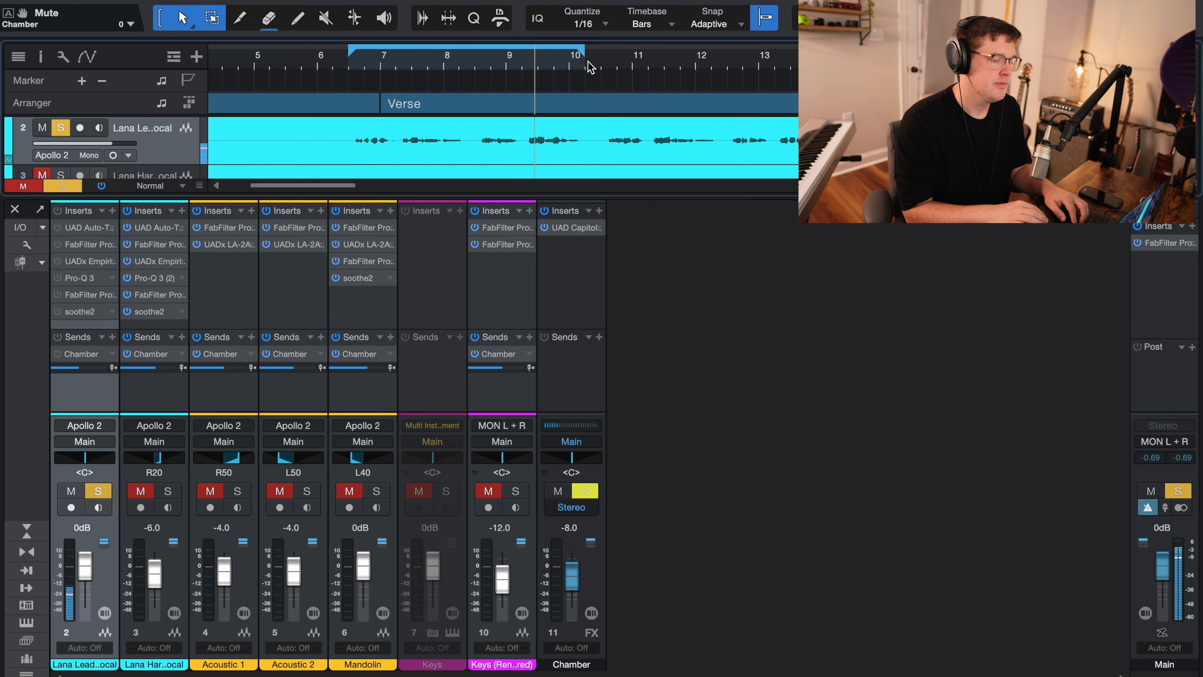
left_click_drag(586, 53, 598, 57)
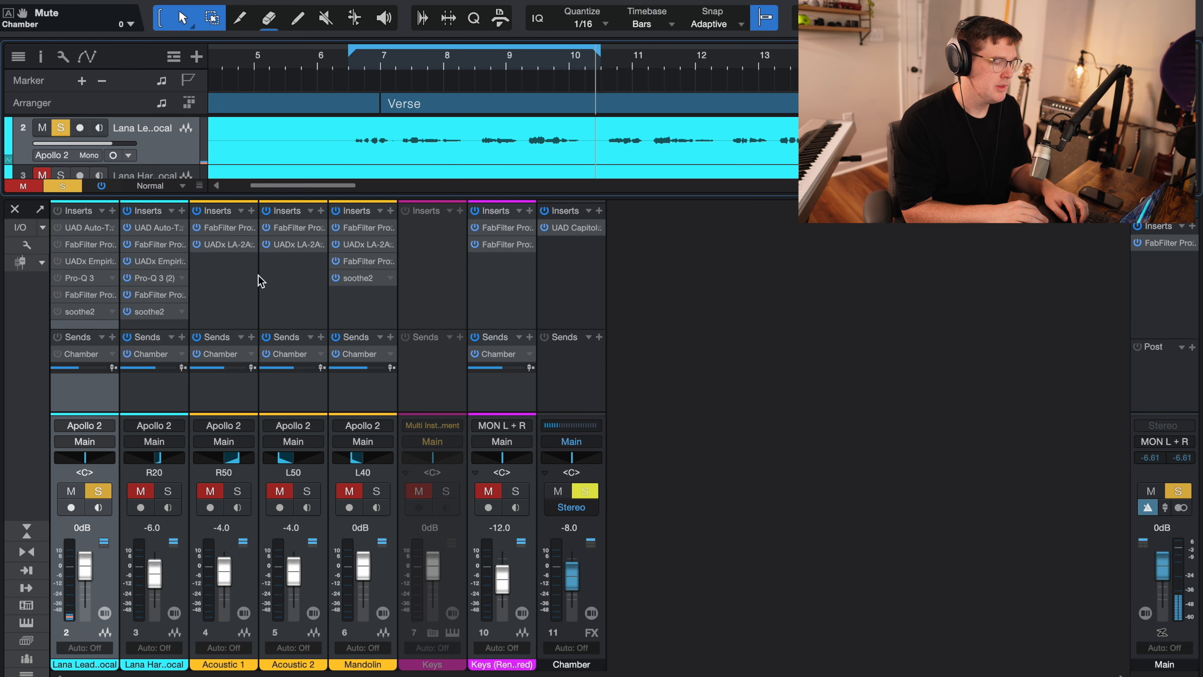
- Open UAD Auto-Tune Realtime Advanced on the lead vocal and turn off its Advanced view
left_click(102, 228)
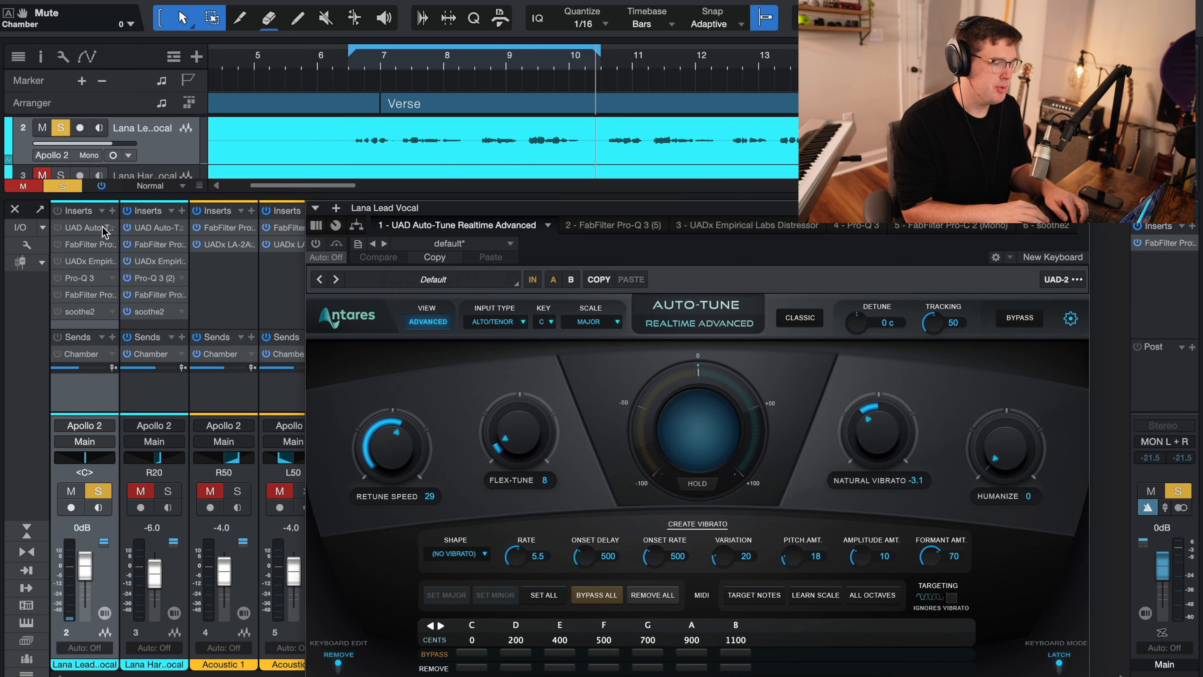
left_click_drag(578, 210, 492, 42)
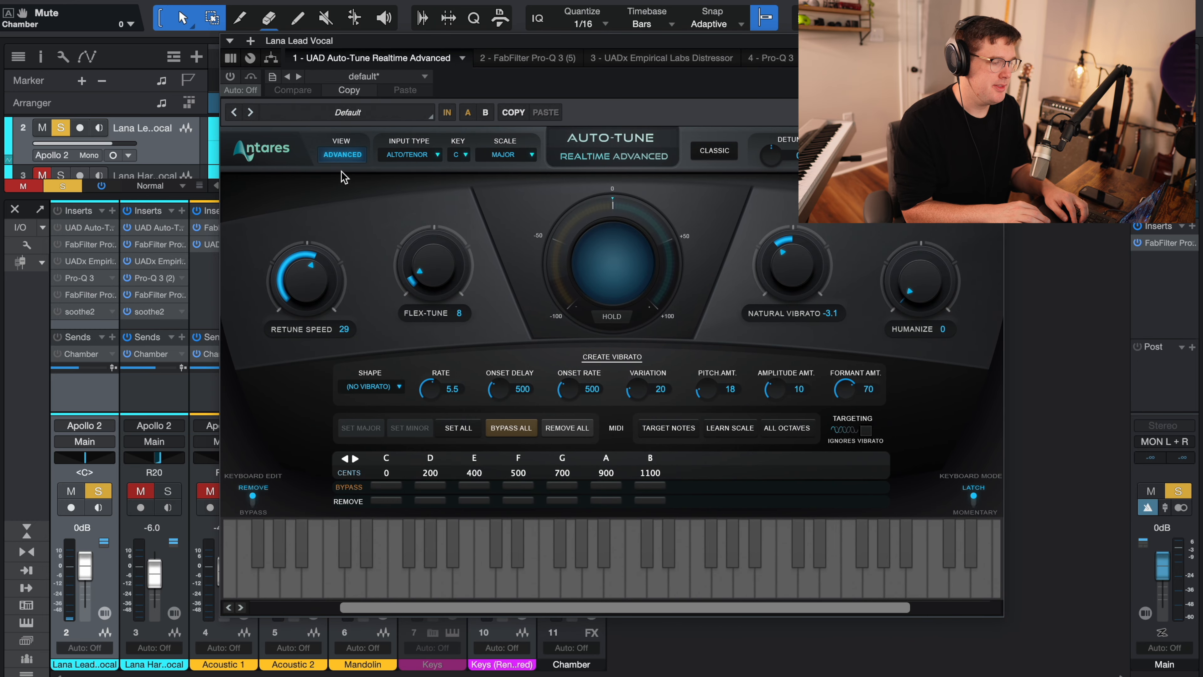
left_click(342, 158)
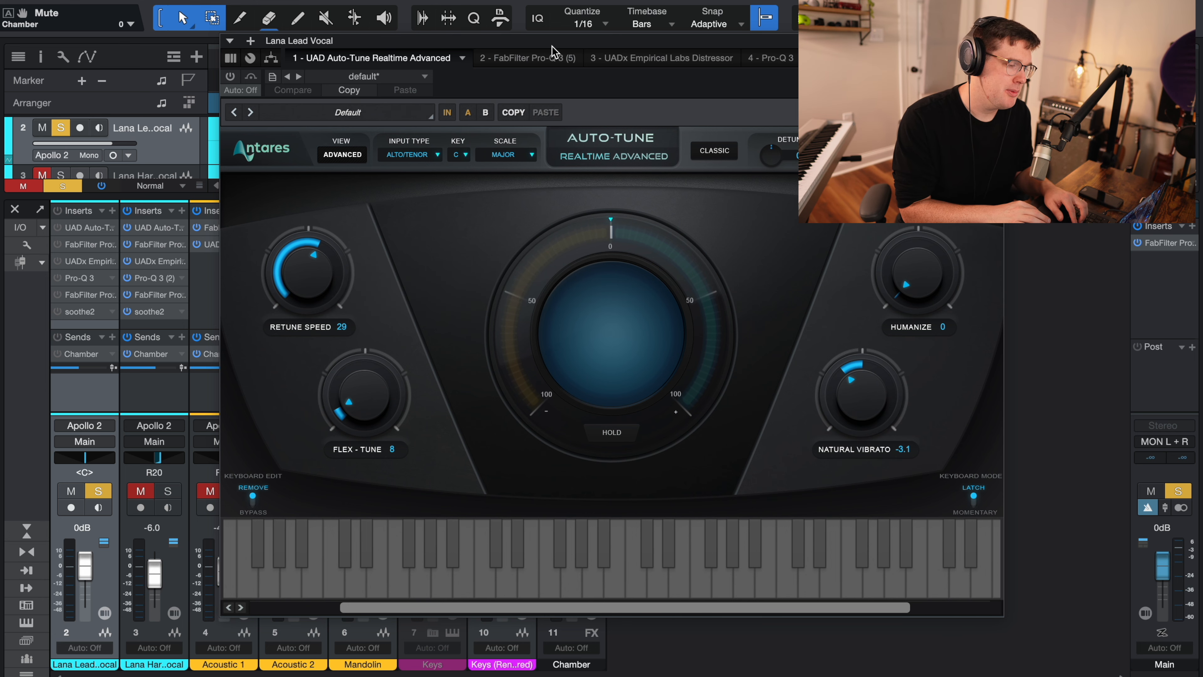
left_click_drag(570, 41, 668, 141)
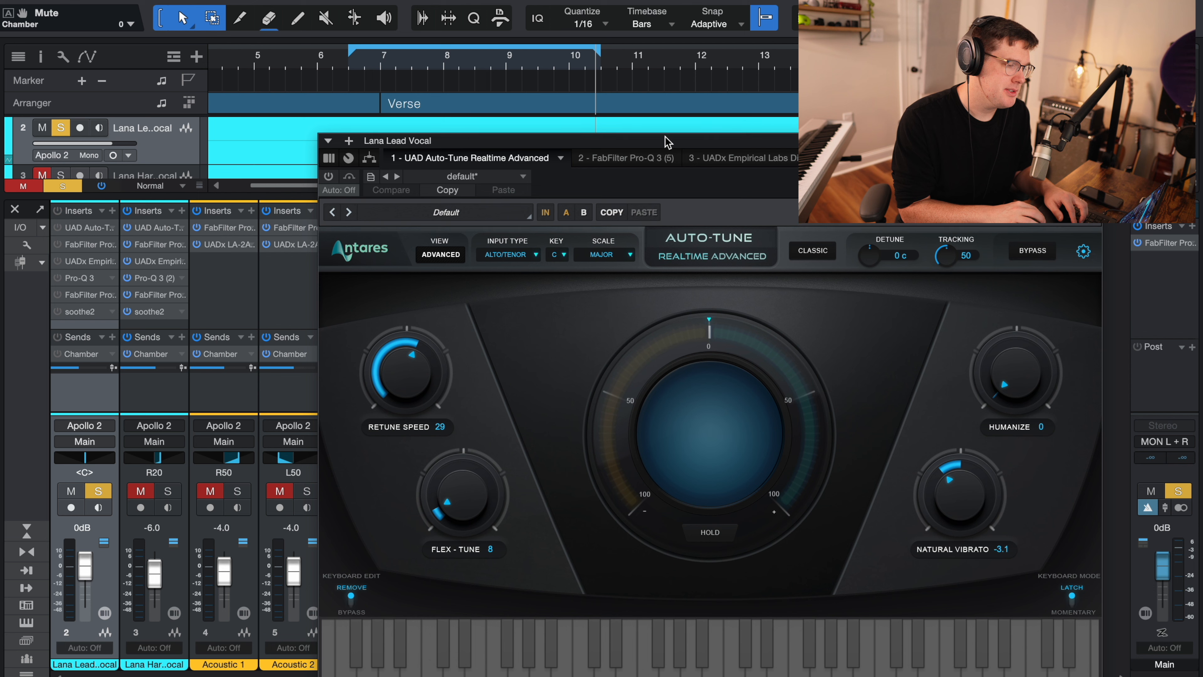
- Activate Auto-Tune on the lead vocal and play the looped phrase from just before the Verse
left_click(328, 177)
left_click(366, 62)
key("space")
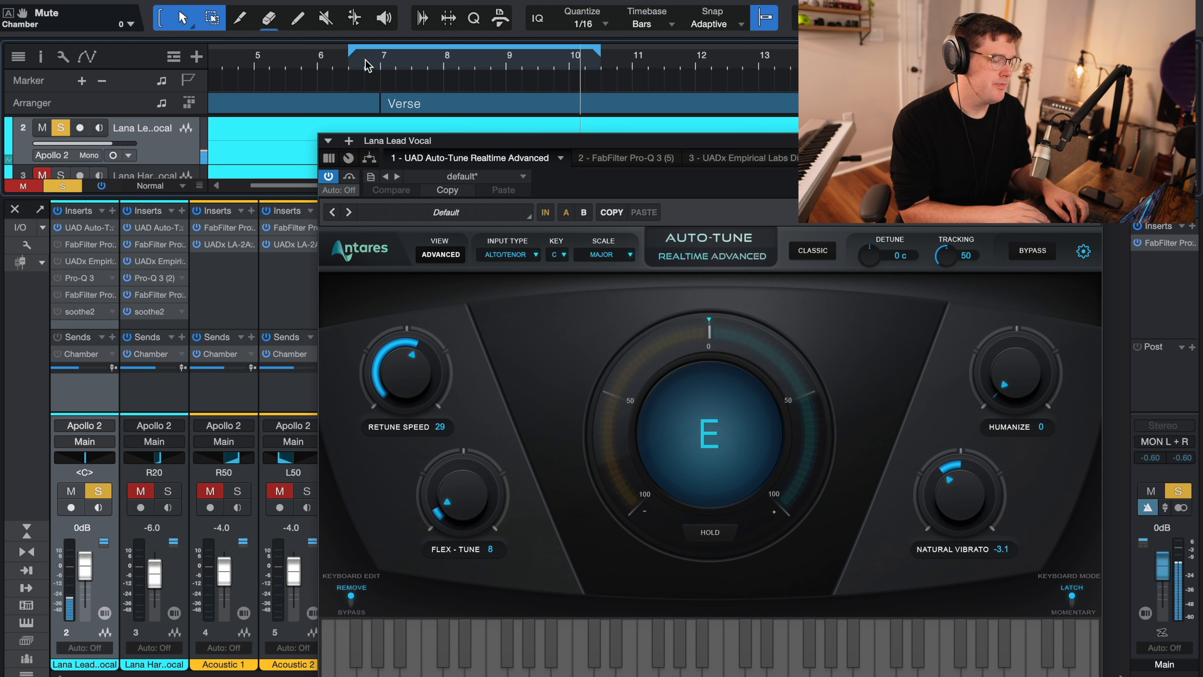
- Audition the lead vocal with Auto-Tune's Retune Speed at 11, and set the speed back to 29
left_click_drag(407, 384, 400, 354)
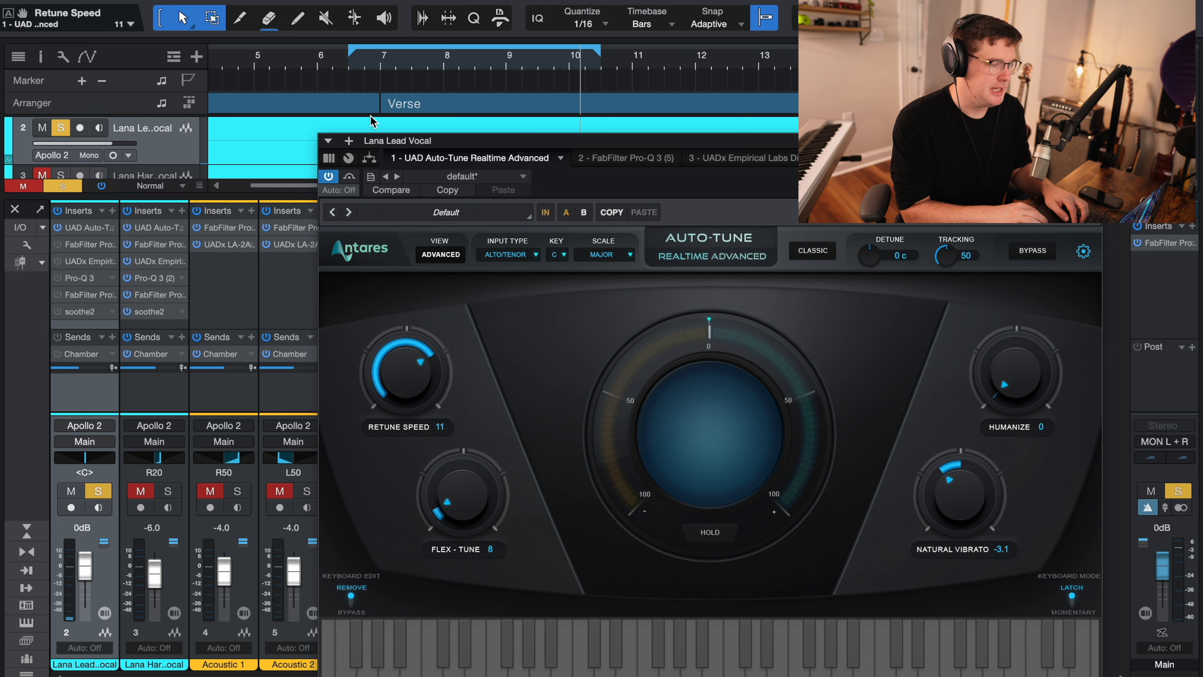
left_click(361, 68)
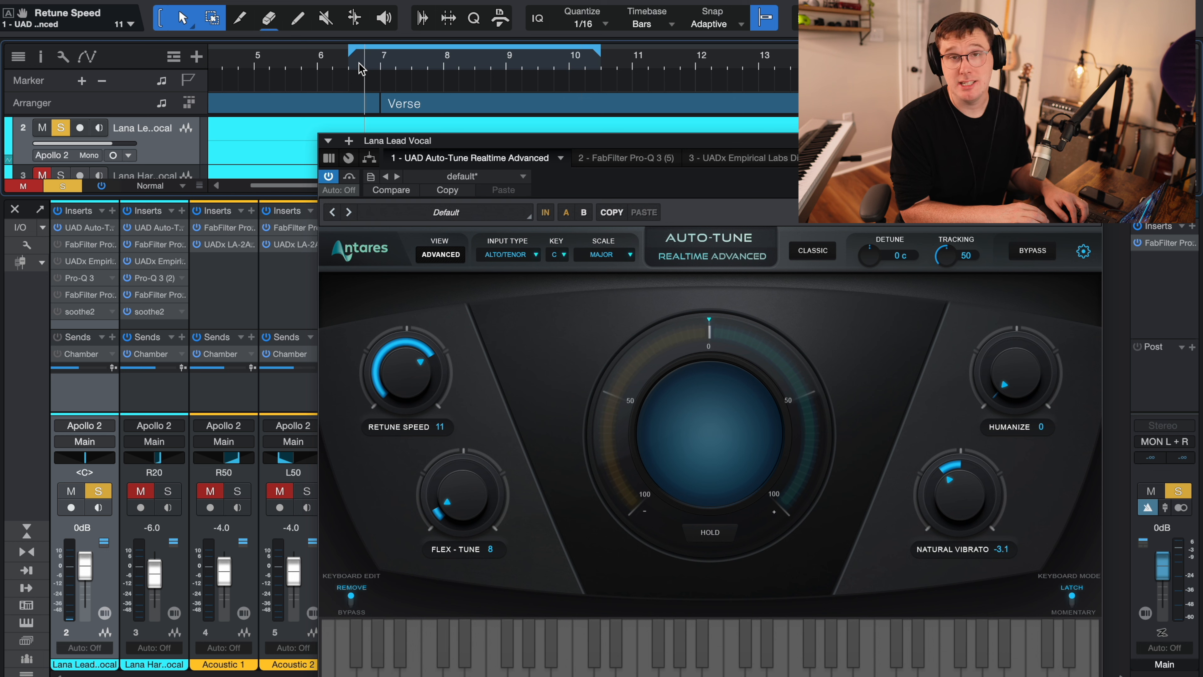
key("space")
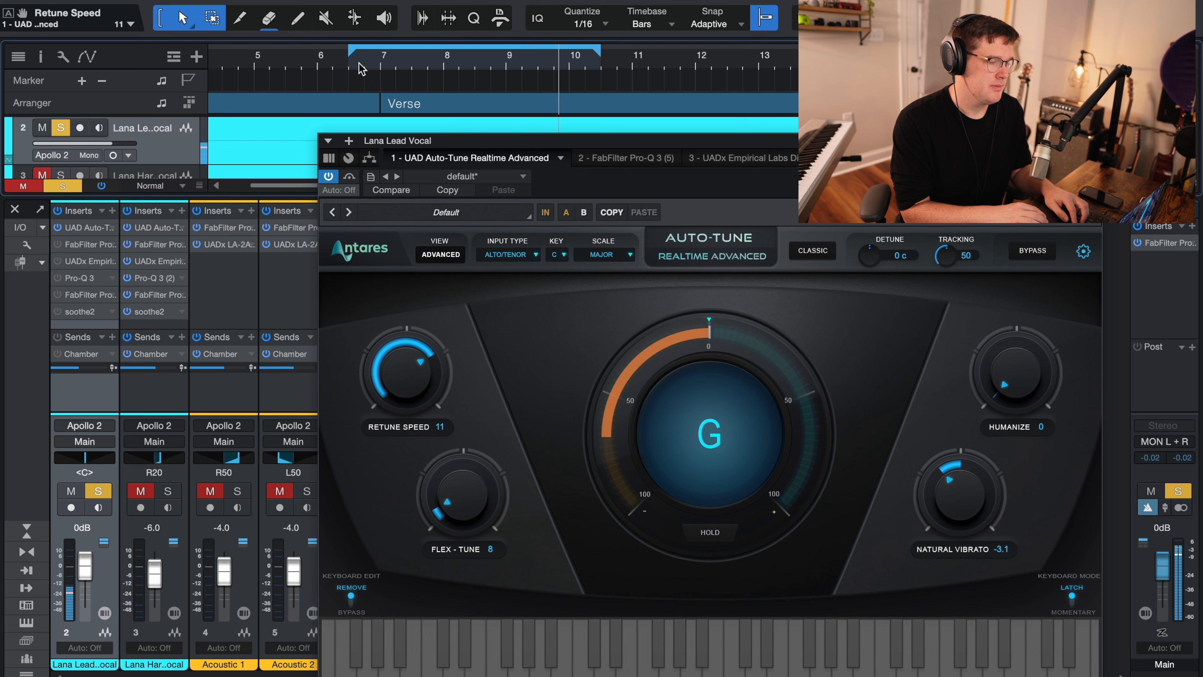
key("space")
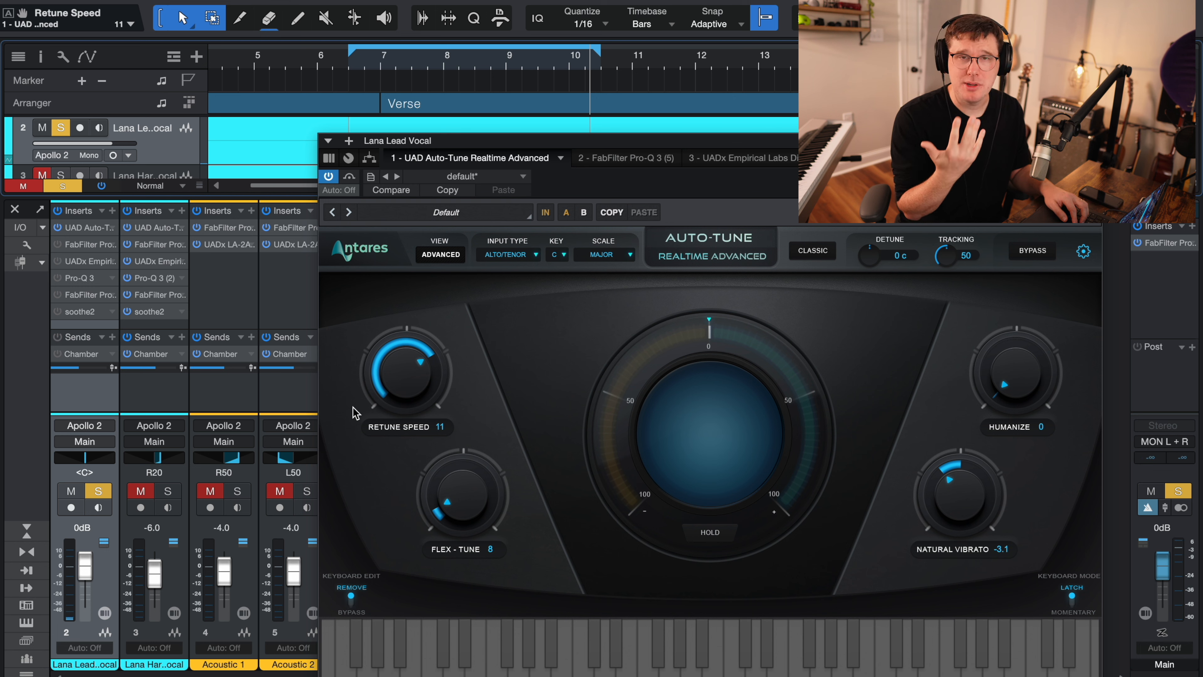
left_click(438, 427)
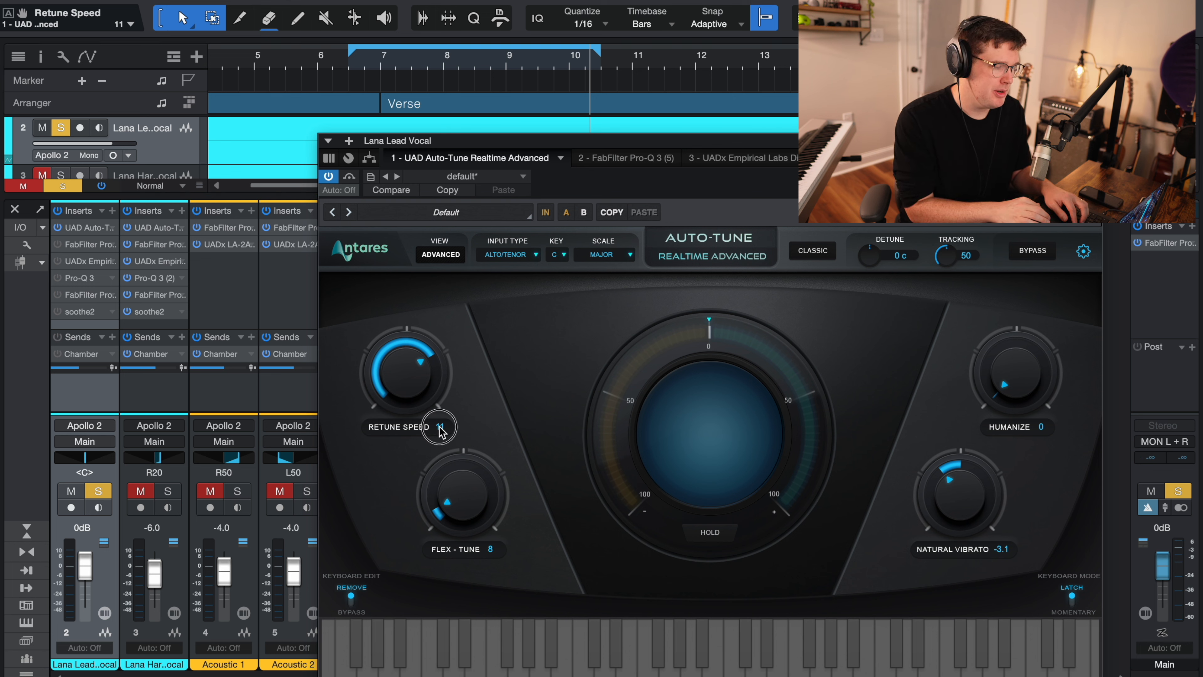
type("29")
key("Return")
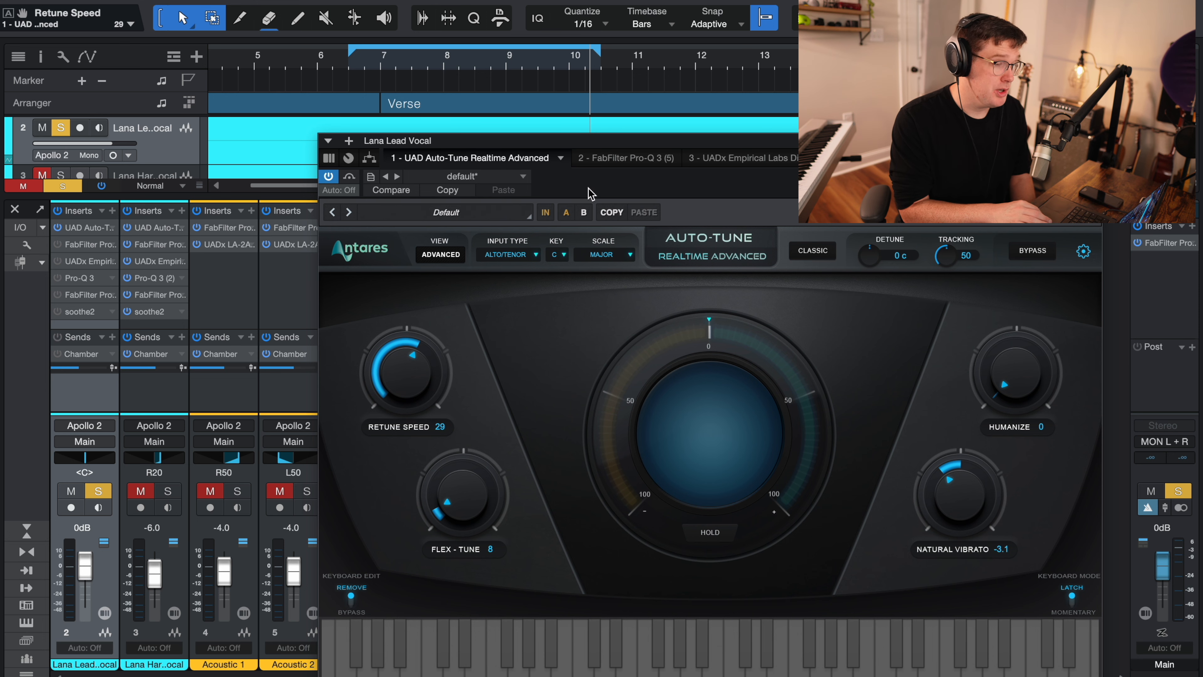
- Show the lead vocal's first FabFilter Pro-Q 3 insert and activate it, with the playhead placed just before the Verse
left_click(469, 158)
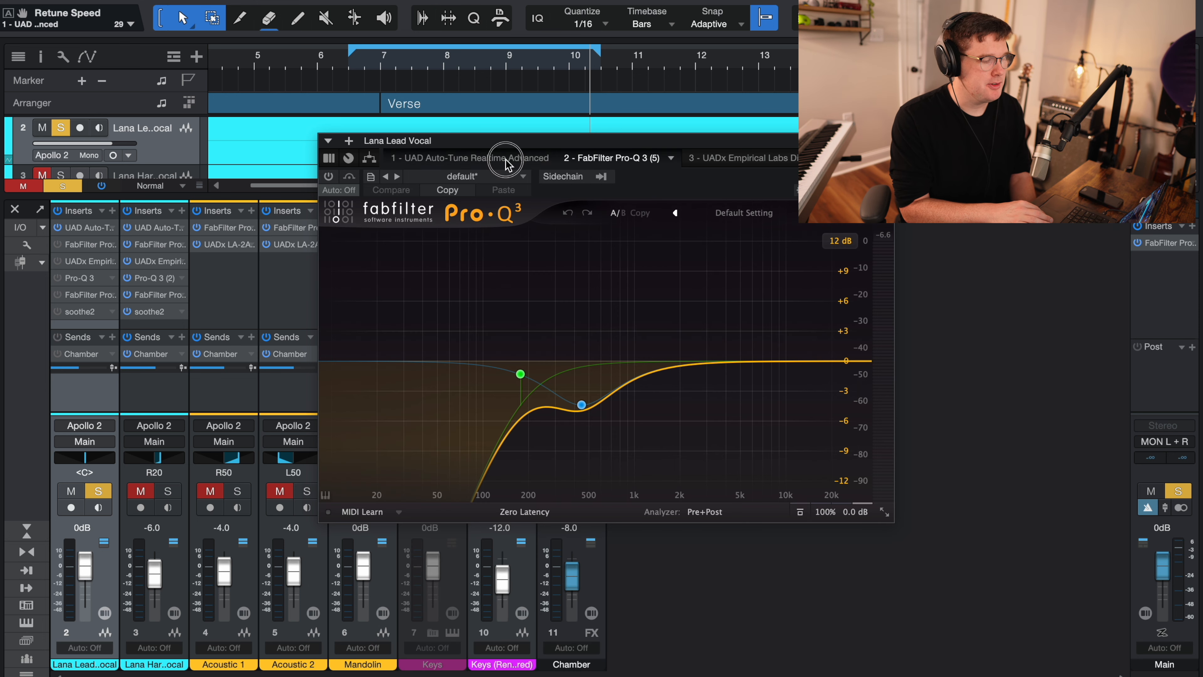
left_click(636, 158)
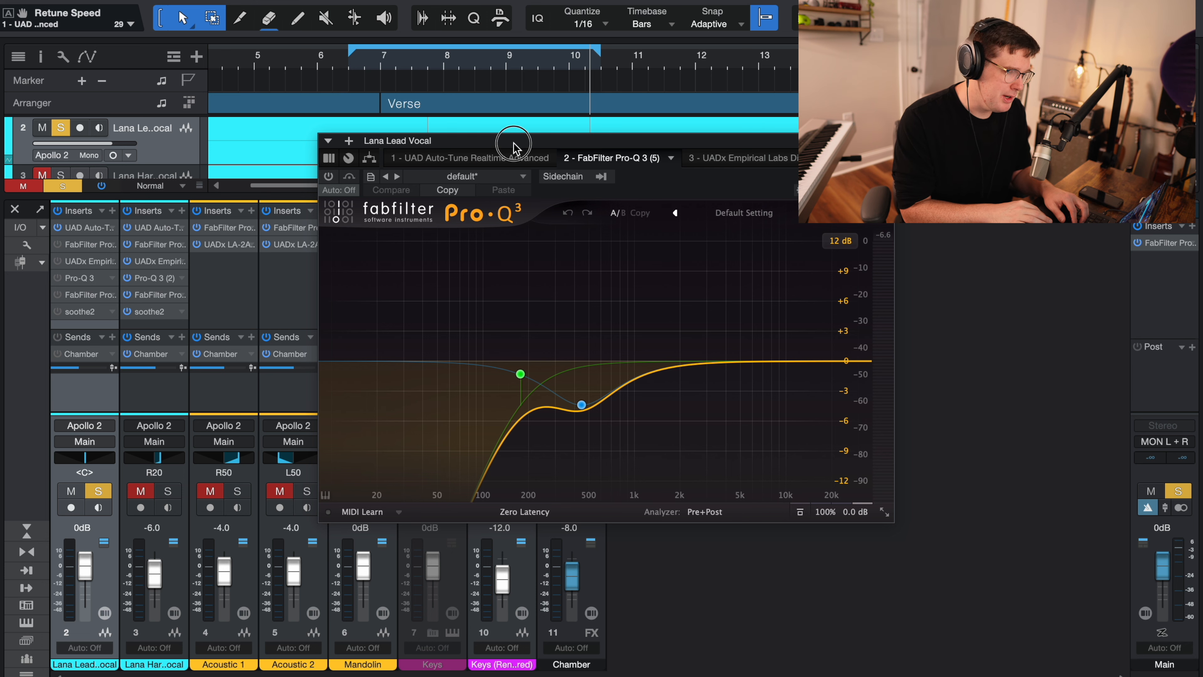
left_click_drag(515, 147, 532, 159)
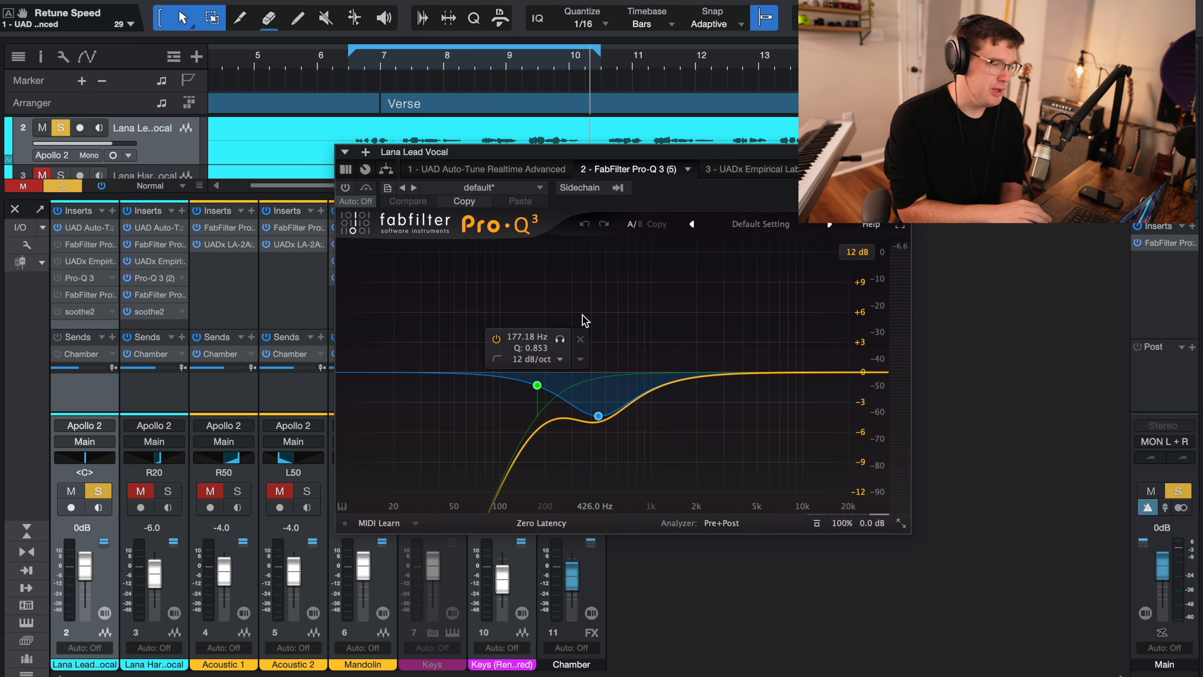
left_click(367, 59)
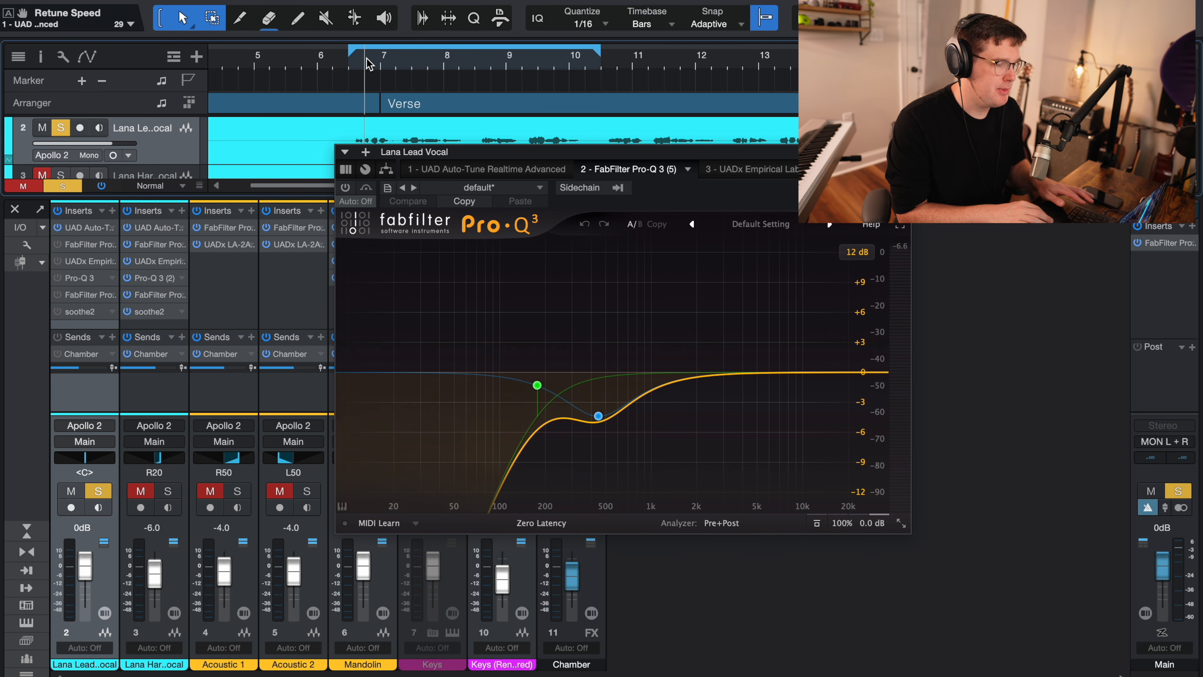
left_click(488, 169)
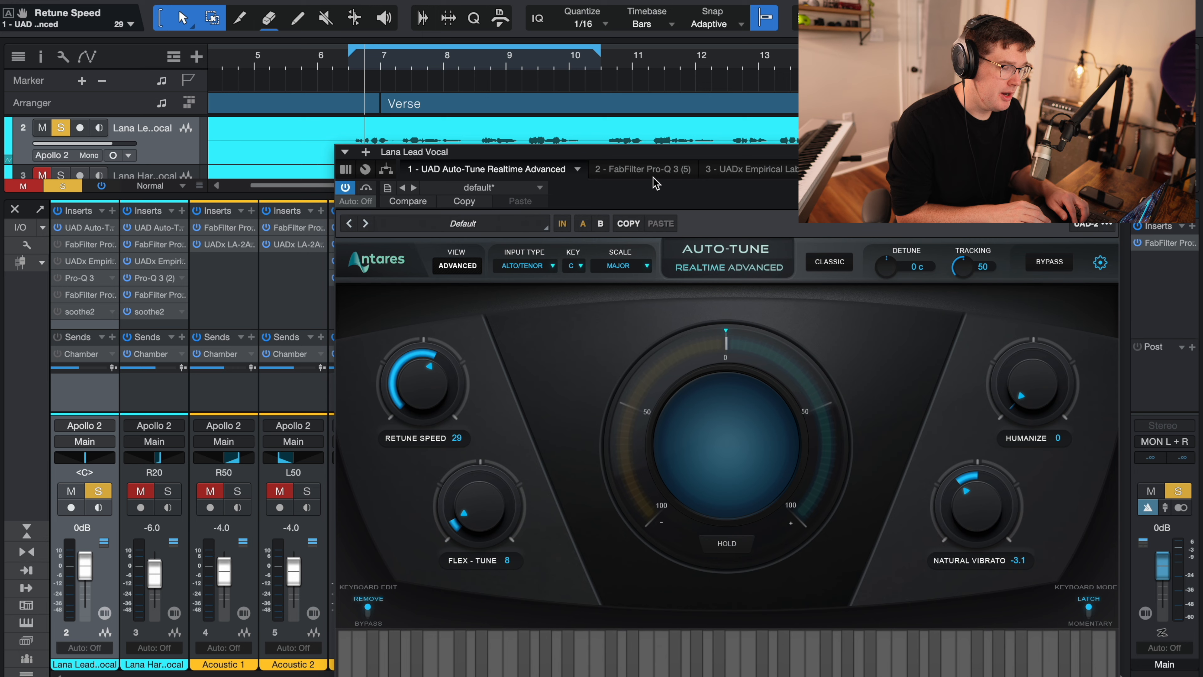
left_click(663, 172)
left_click(345, 188)
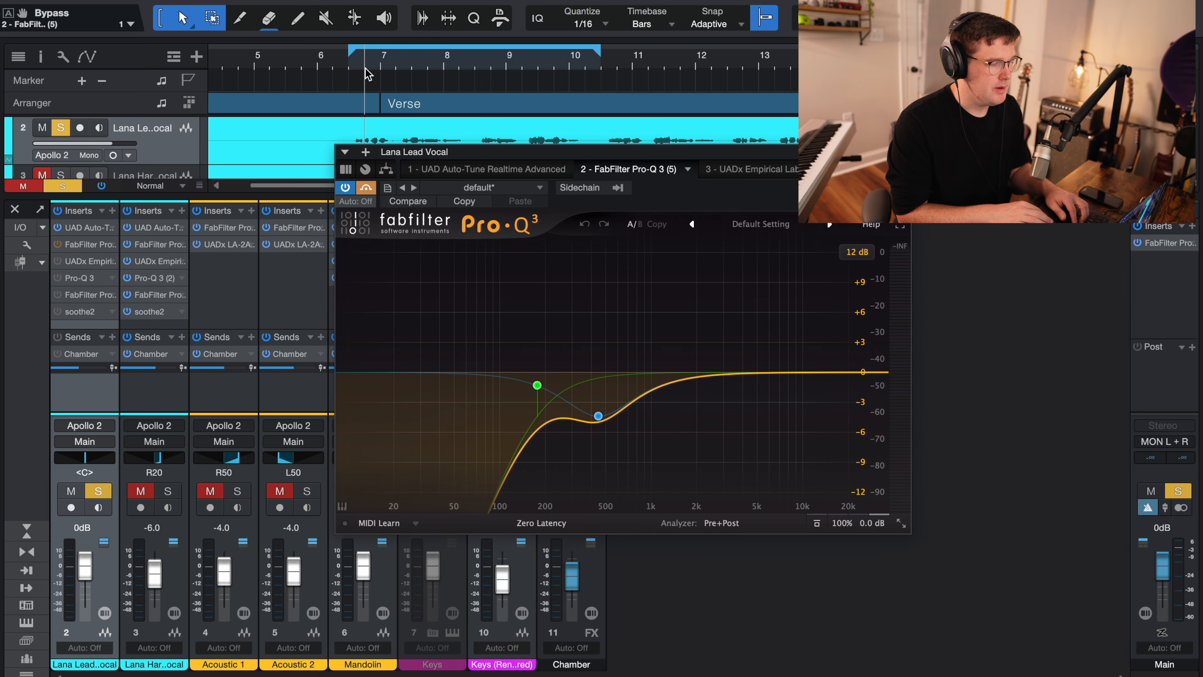
- Play from the loop start comparing the lead vocal with Pro-Q 3 bypassed and active, and leave the EQ active
left_click(351, 60)
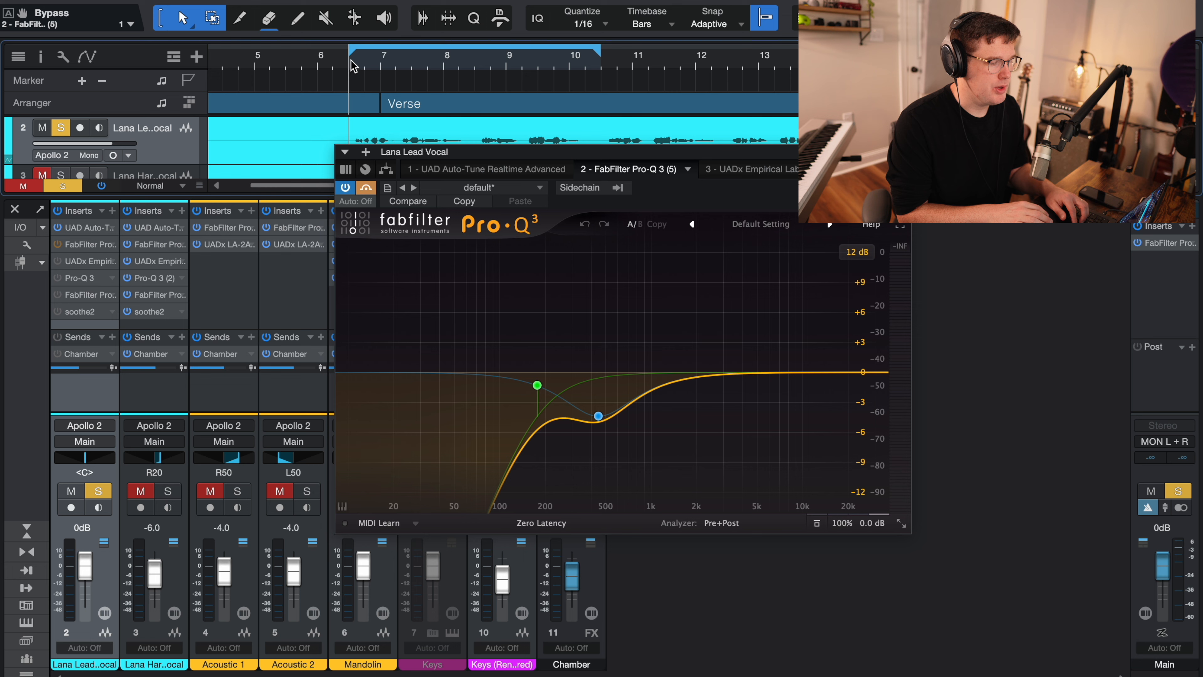
left_click(366, 188)
key("space")
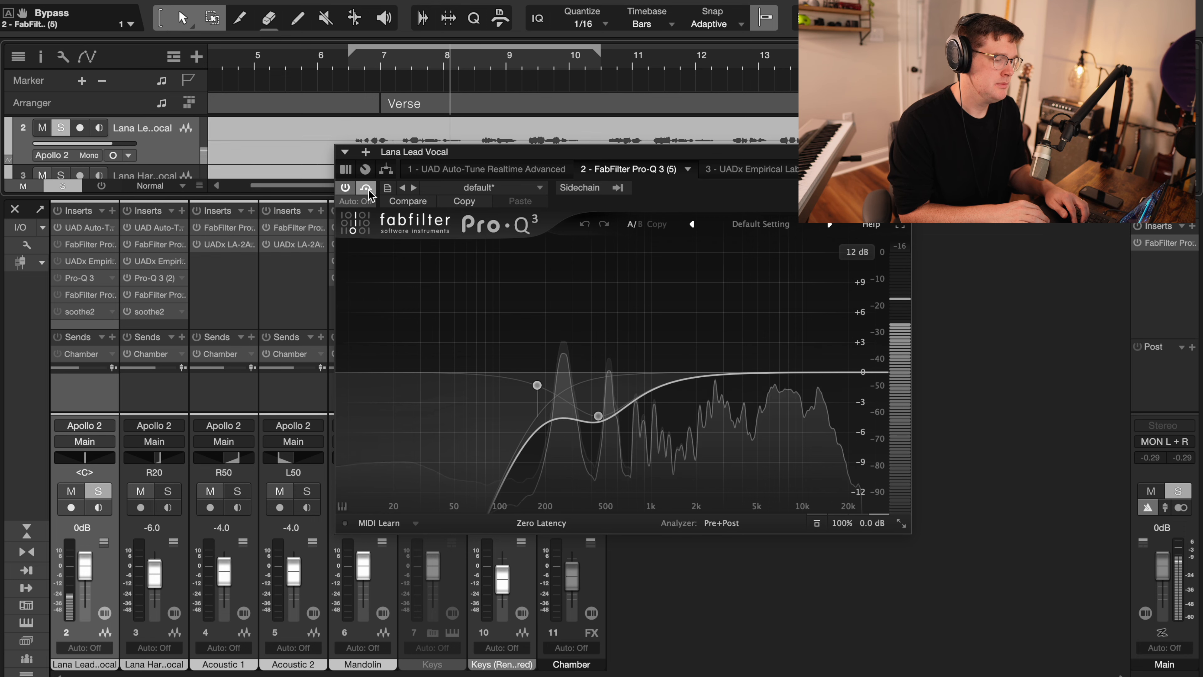
left_click(367, 189)
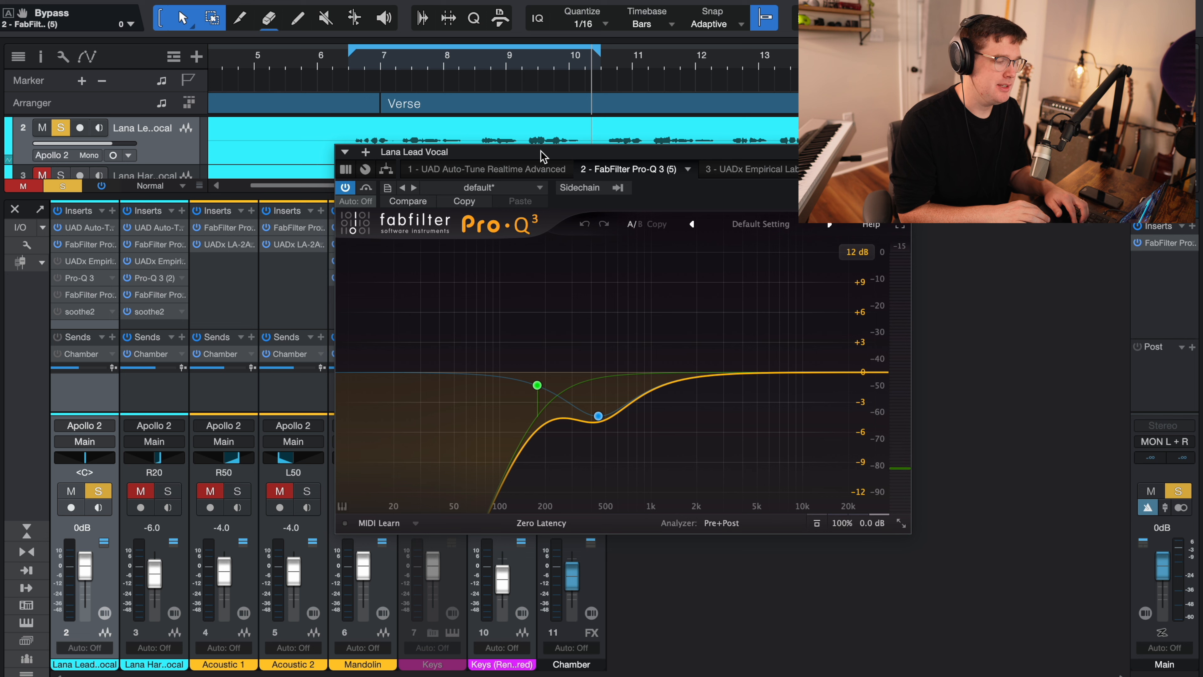
- Show the lead vocal's UADx Empirical Labs Distressor, and set a new loop range and the playhead at bar 14
left_click(751, 169)
left_click_drag(731, 158, 626, 188)
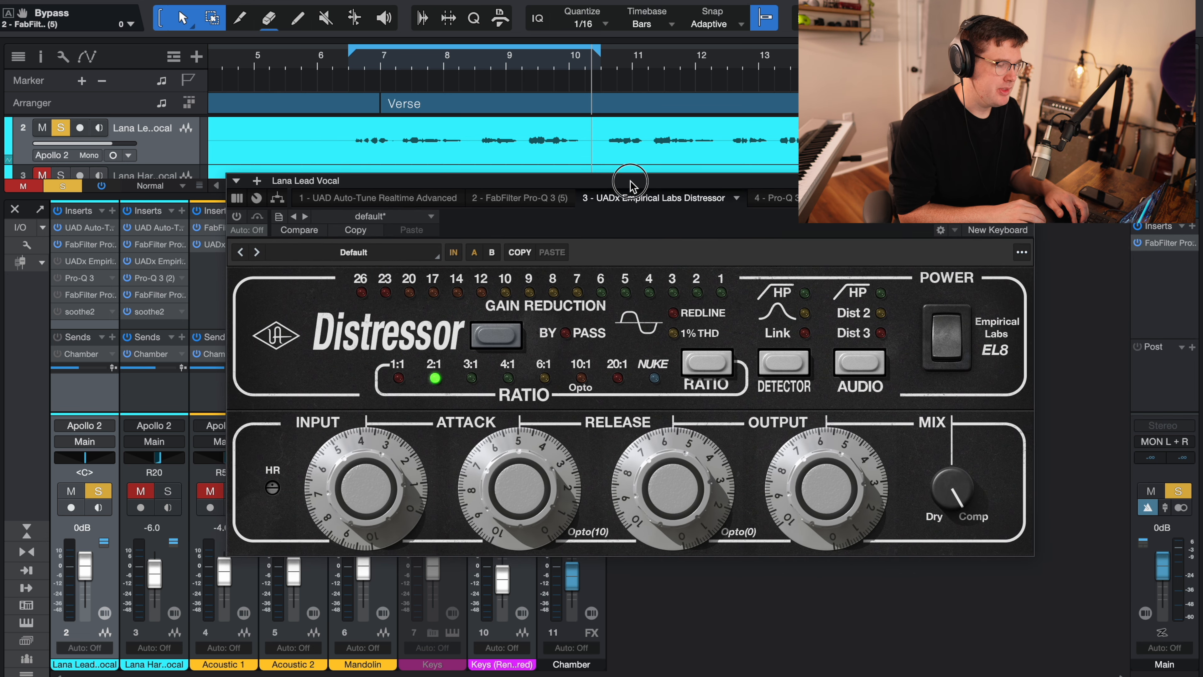
left_click(355, 69)
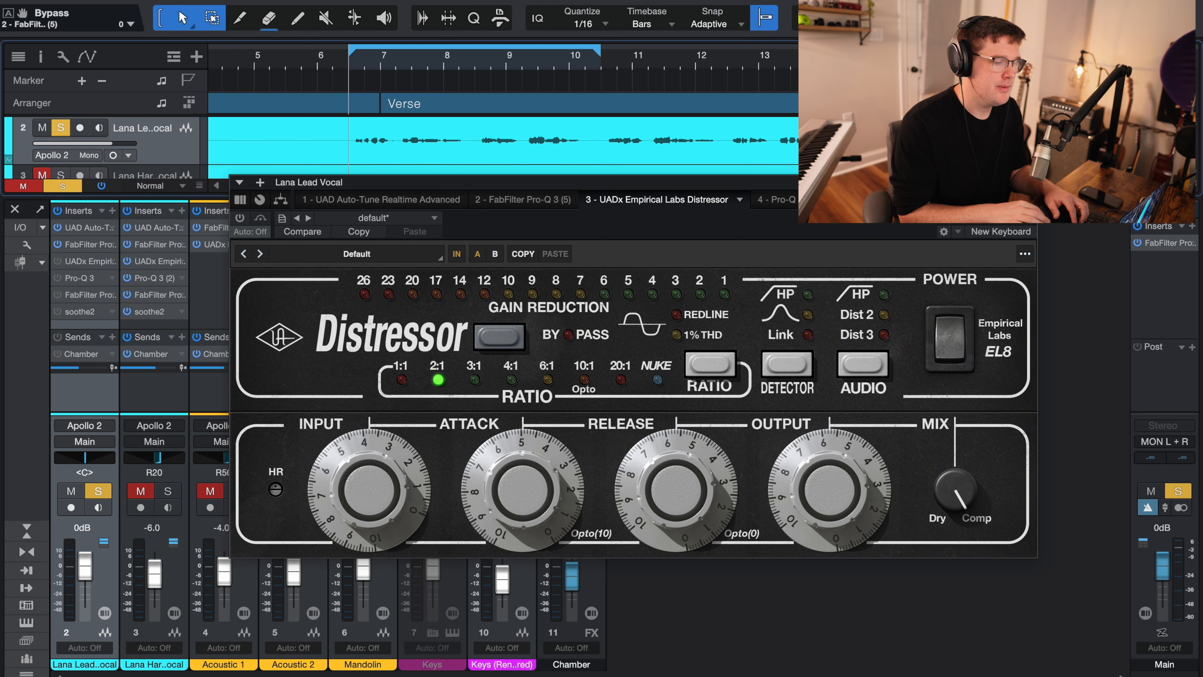
left_click_drag(834, 50, 1085, 50)
left_click(834, 64)
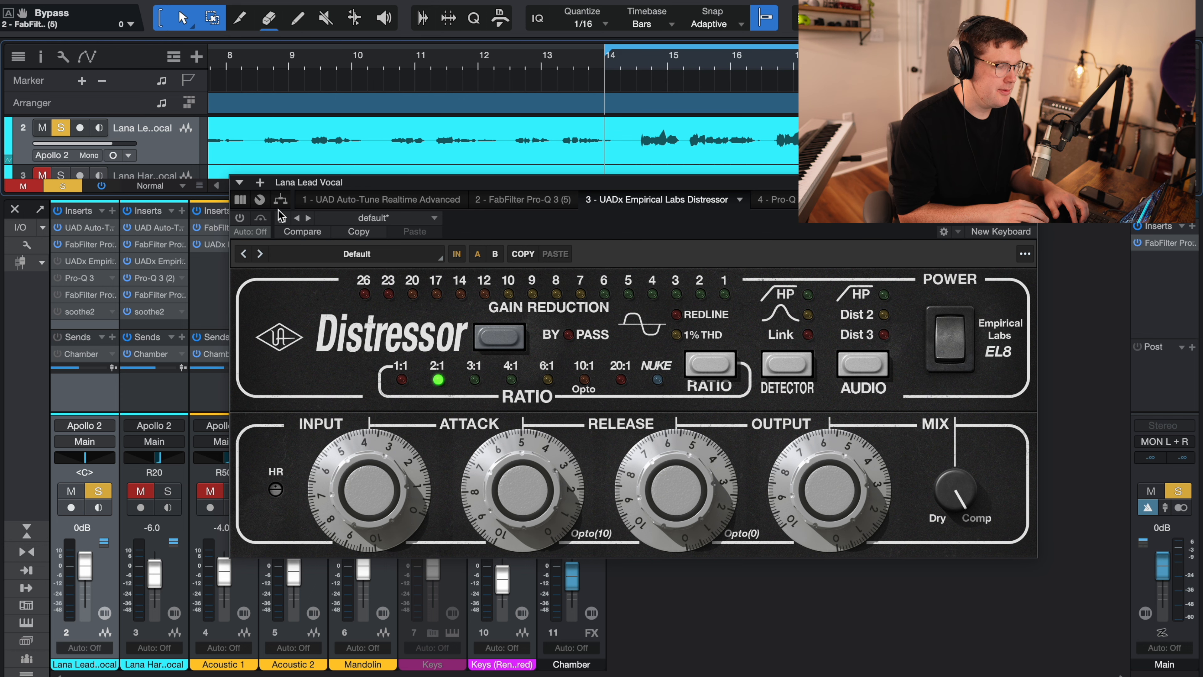
- Activate the Distressor and compare the lead vocal with it bypassed and active, playing from bar 14
left_click(240, 219)
left_click(265, 218)
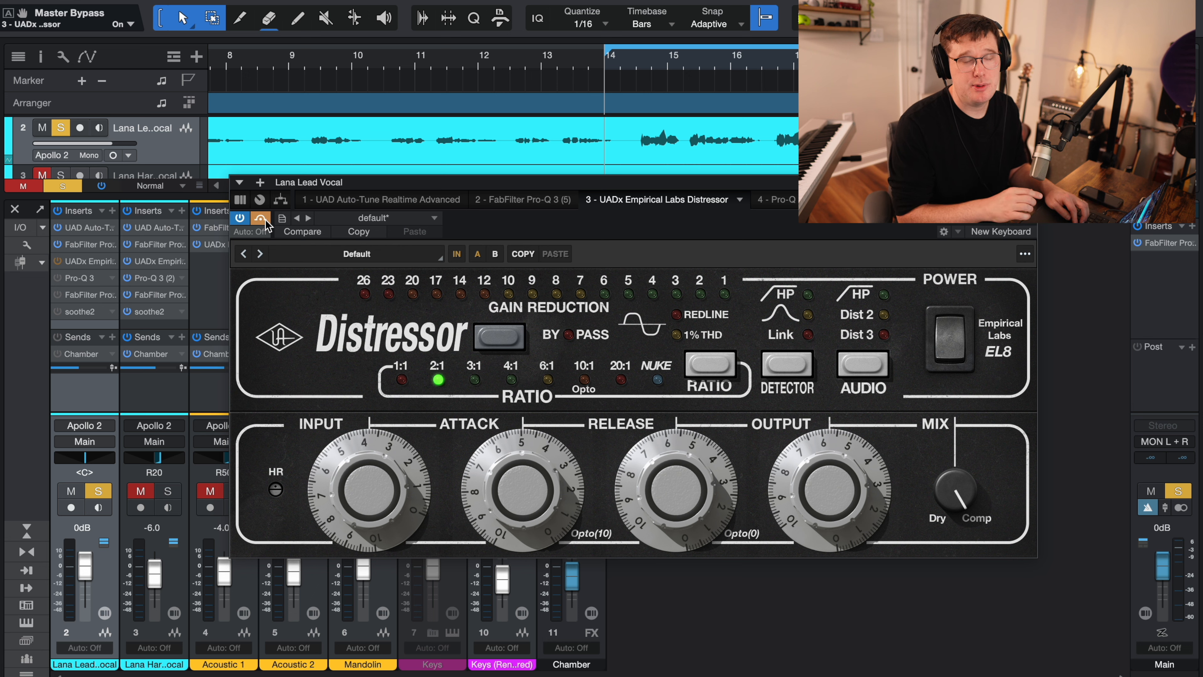
key("space")
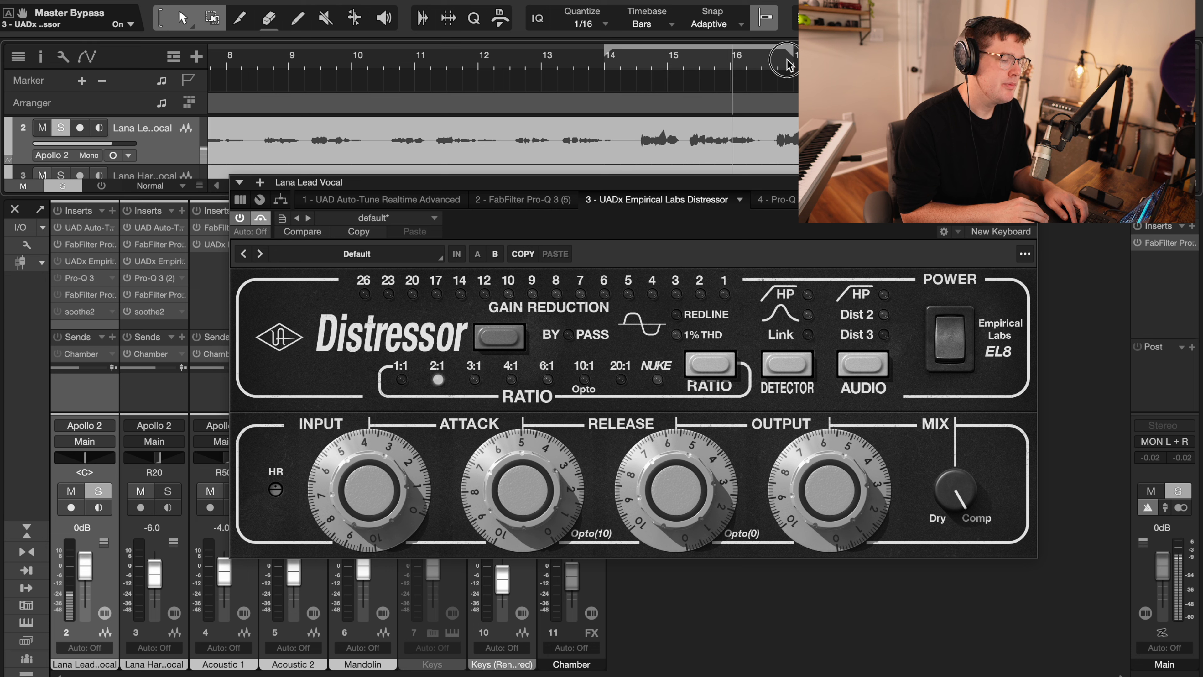
left_click(260, 219)
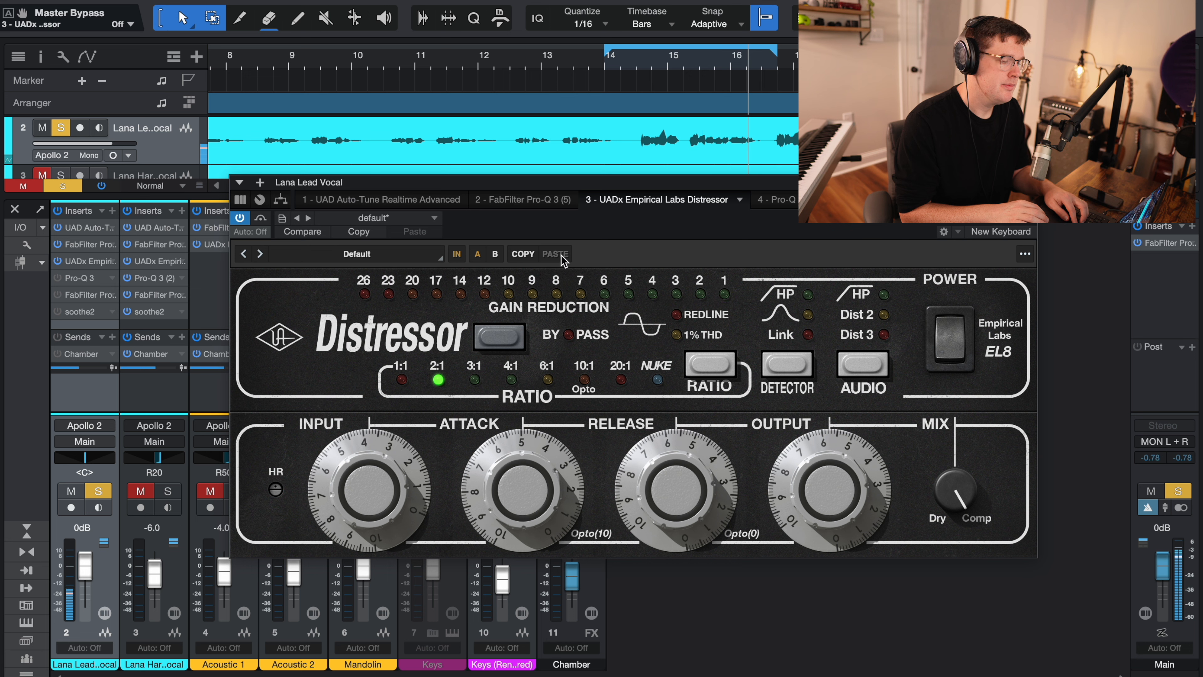
key("space")
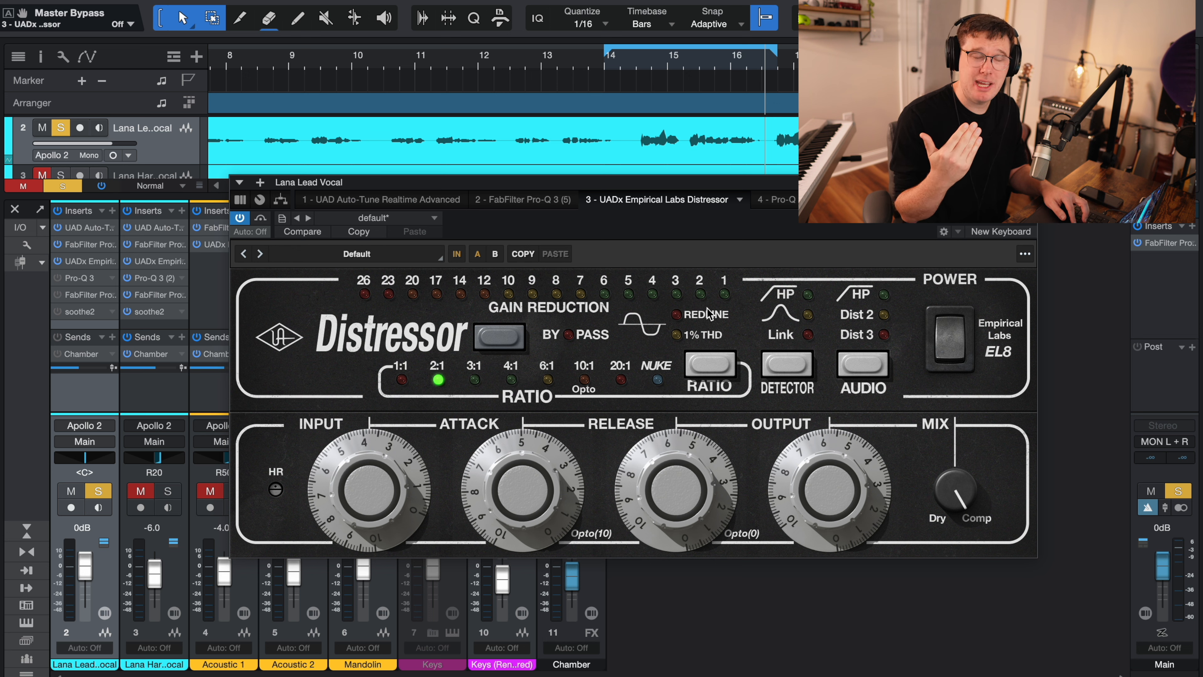
- Play the lead vocal from mid-bar 10 with the Distressor active, and show the fourth insert, Pro-Q 3
left_click(387, 63)
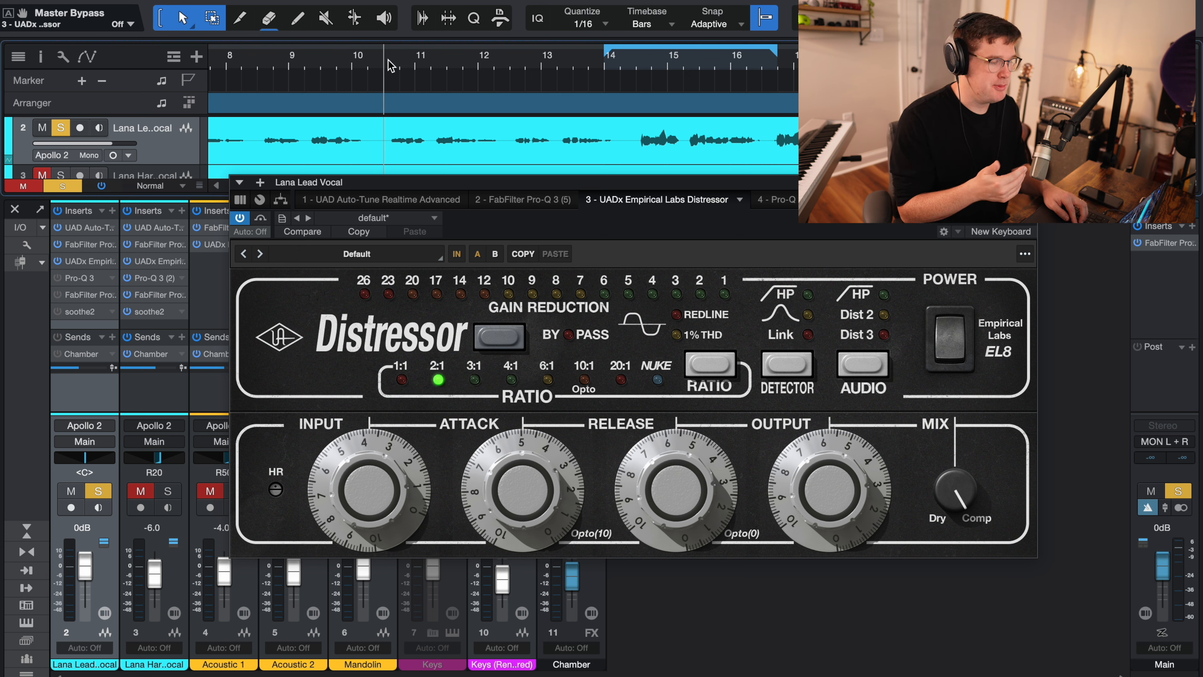
key("space")
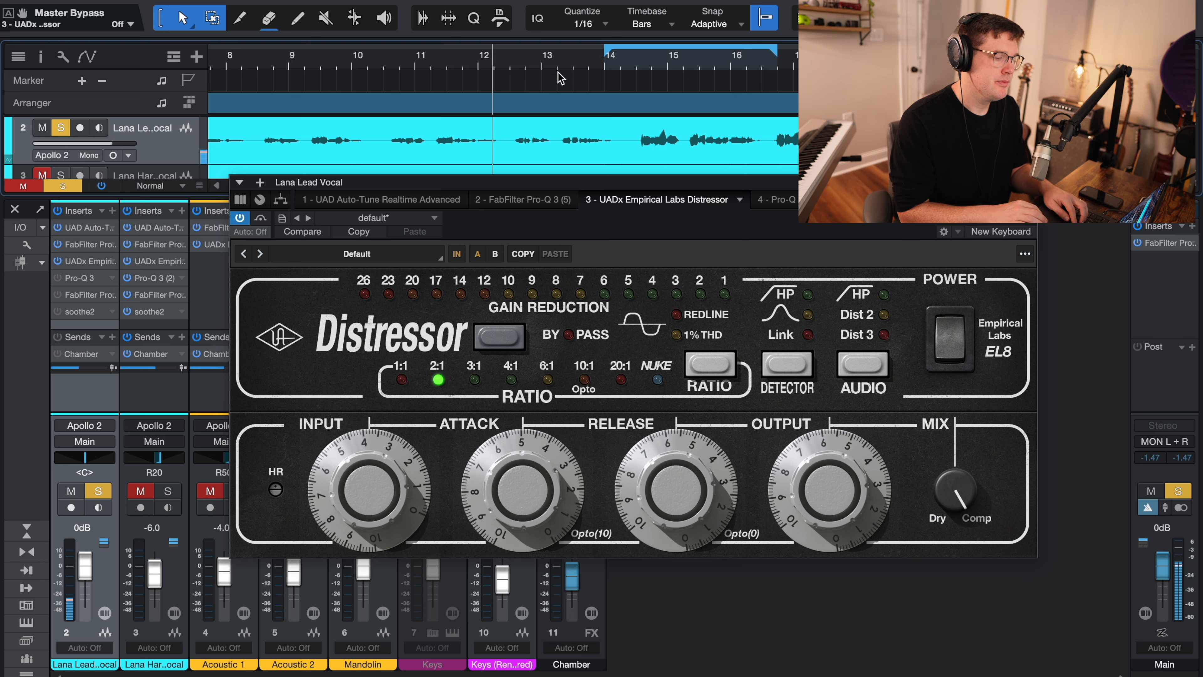
key("space")
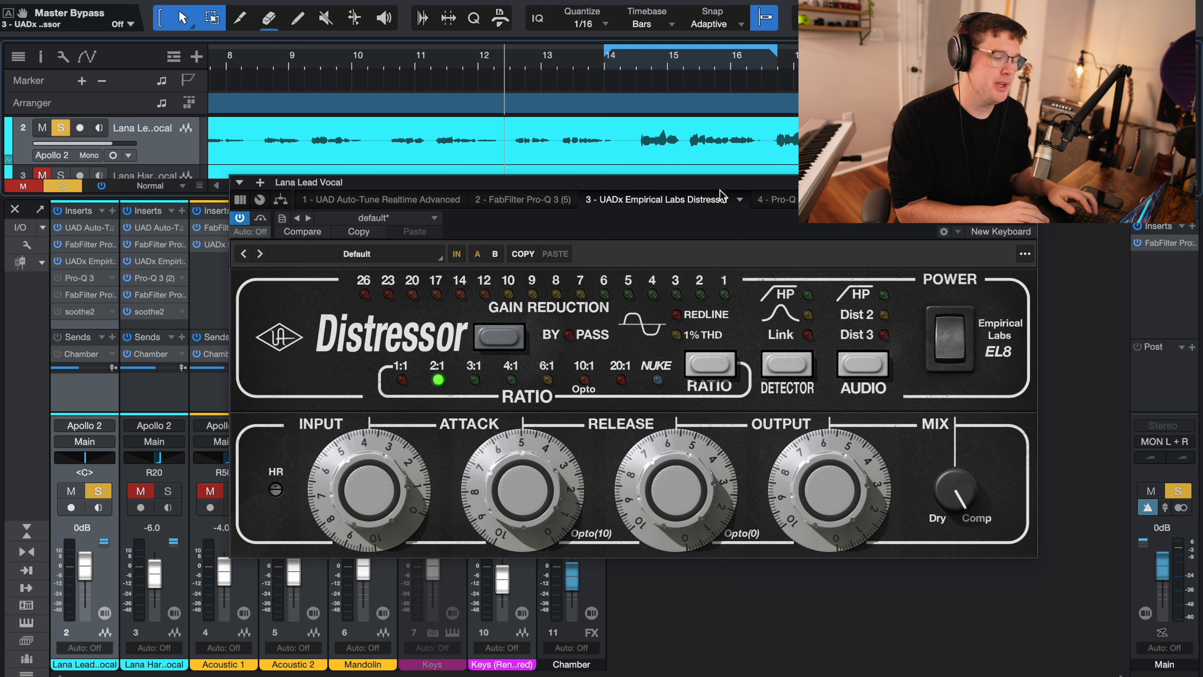
left_click(787, 205)
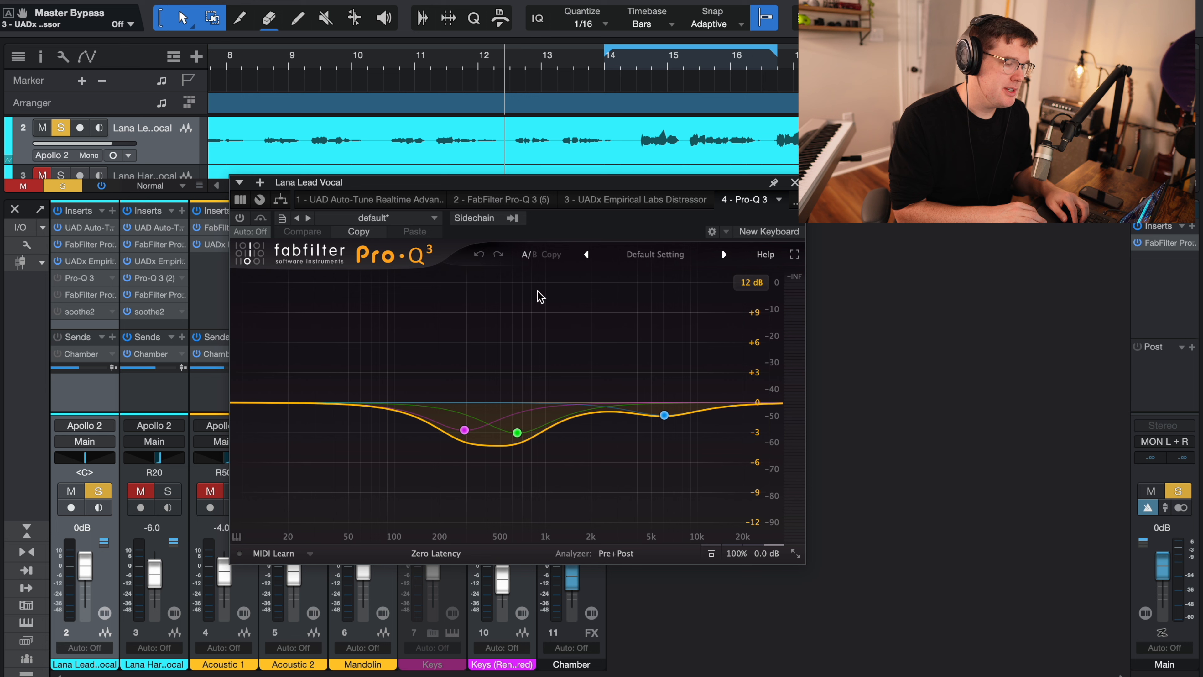
- Examine the three bands of the lead vocal's fourth insert, Pro-Q 3, and activate the EQ in bypass
mouse_move(664, 416)
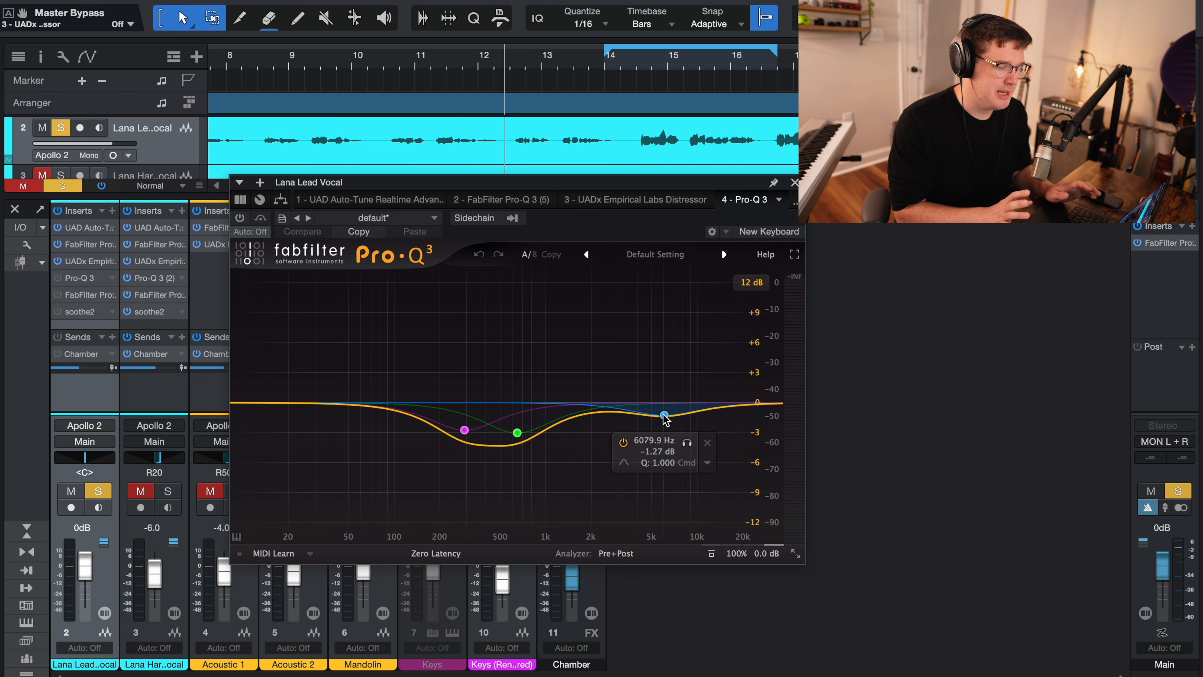
mouse_move(517, 434)
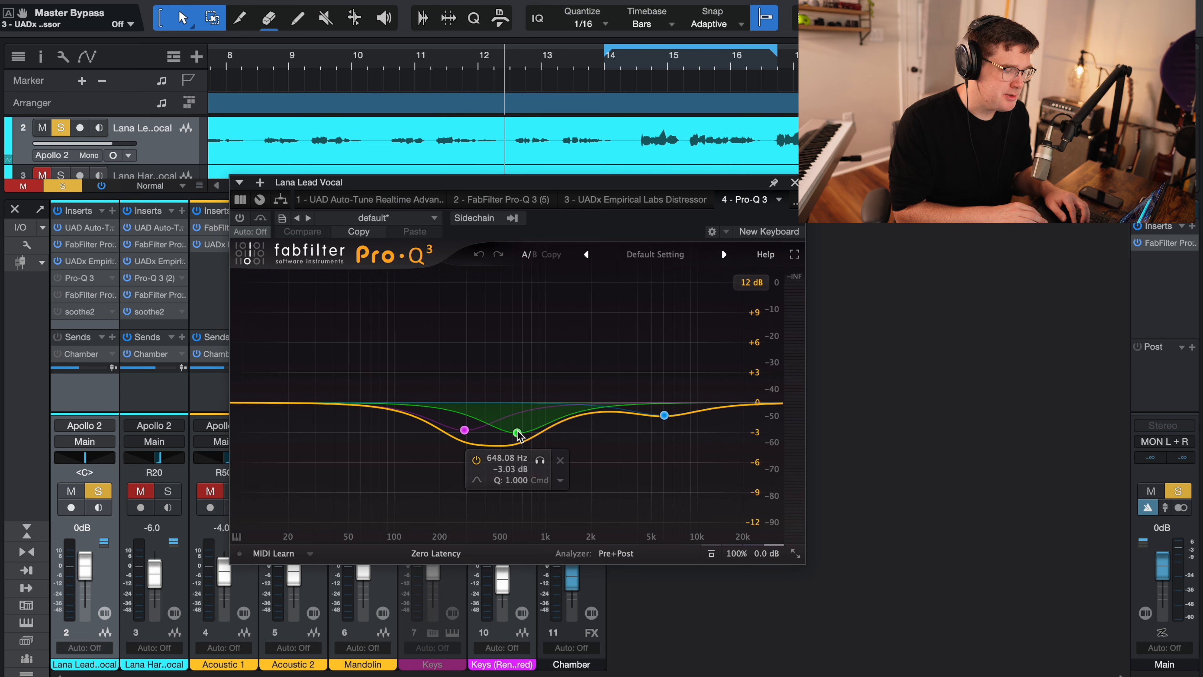
mouse_move(464, 431)
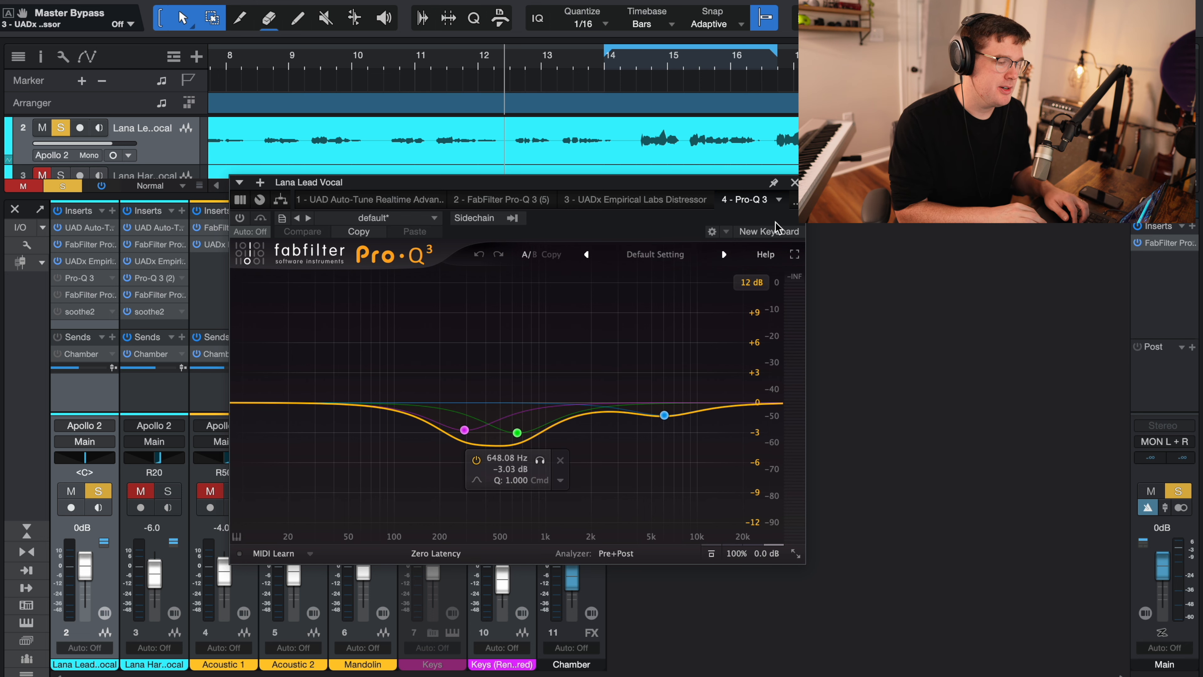
left_click(240, 219)
left_click(260, 218)
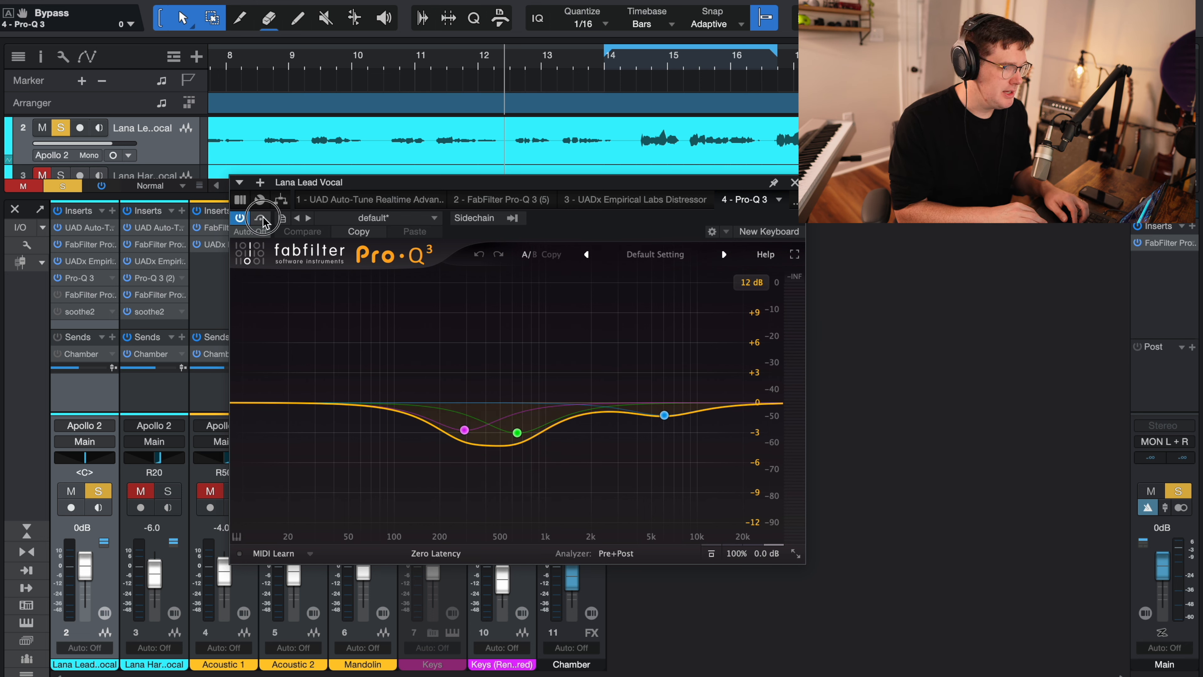
- Extend the loop end, play the lead vocal from bar 14 to compare Pro-Q 3 bypassed and active, and leave it active
left_click(609, 69)
left_click_drag(769, 49, 819, 49)
left_click(624, 66)
key("space")
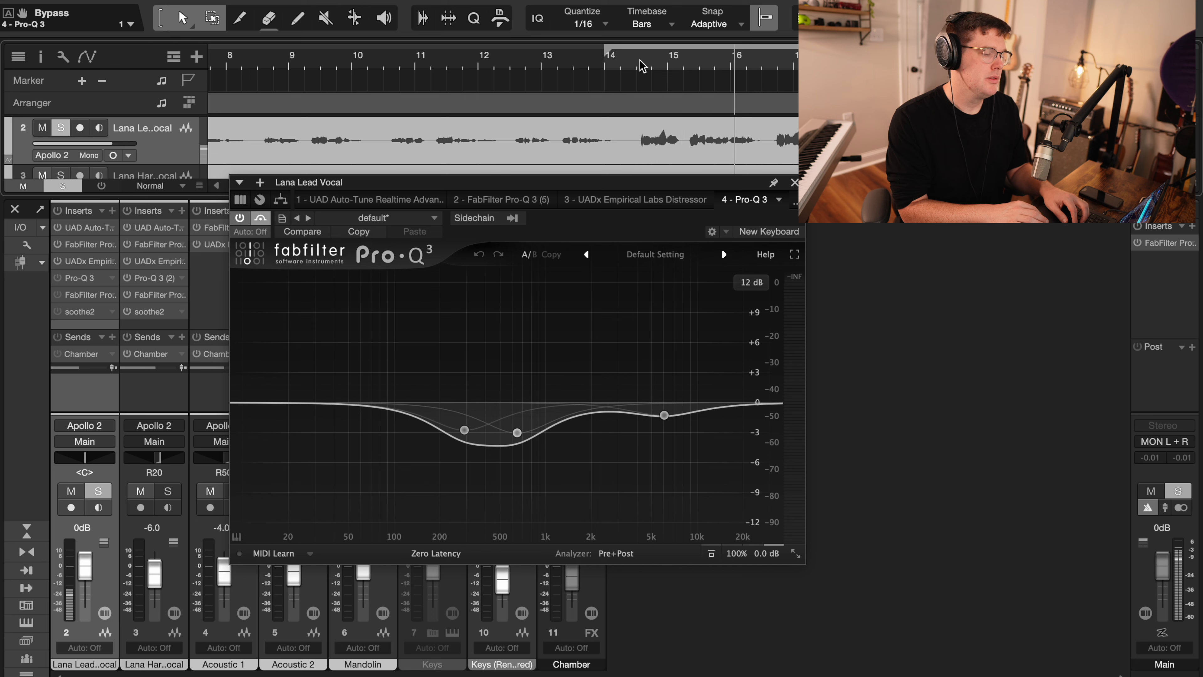
left_click(618, 64)
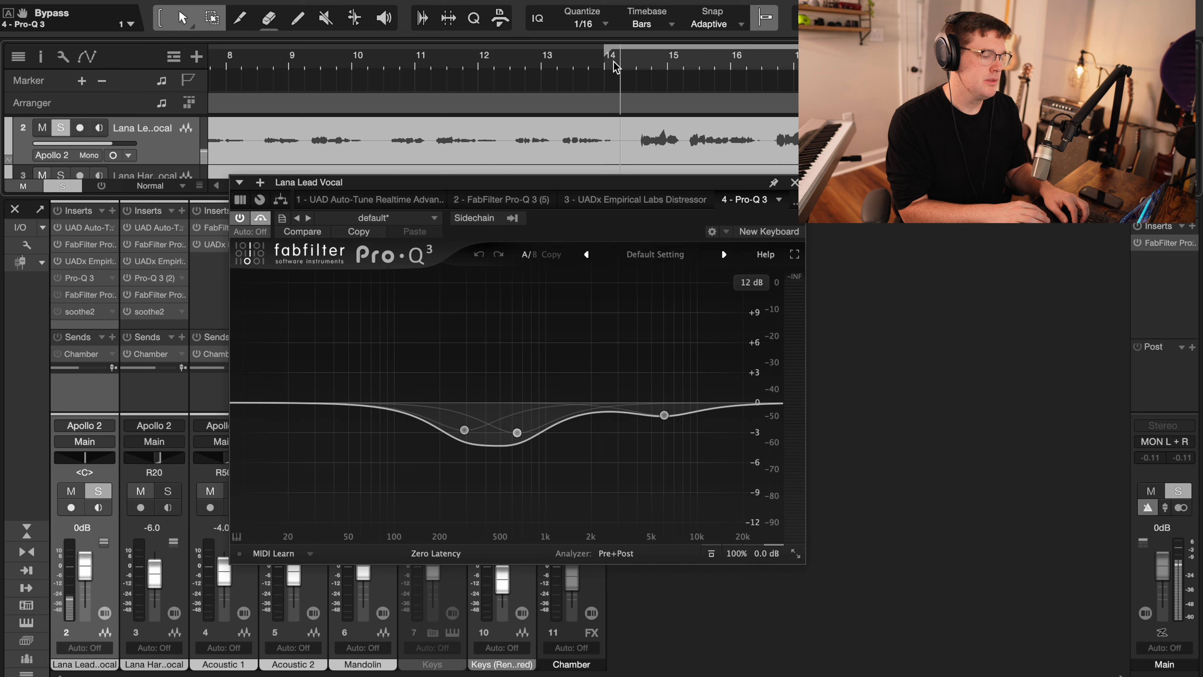
left_click(240, 219)
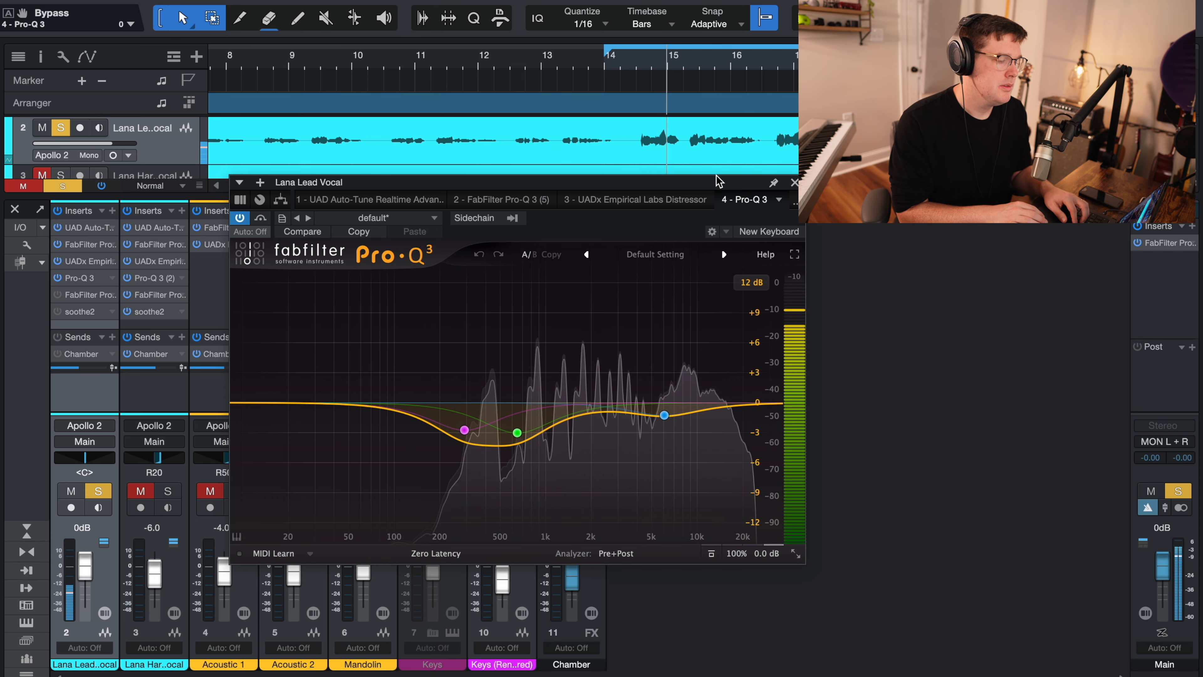
- Show the lead vocal's fifth insert, FabFilter Pro-C 2 (Mono), and start the loop and playhead at about mid-bar 14
left_click(758, 199)
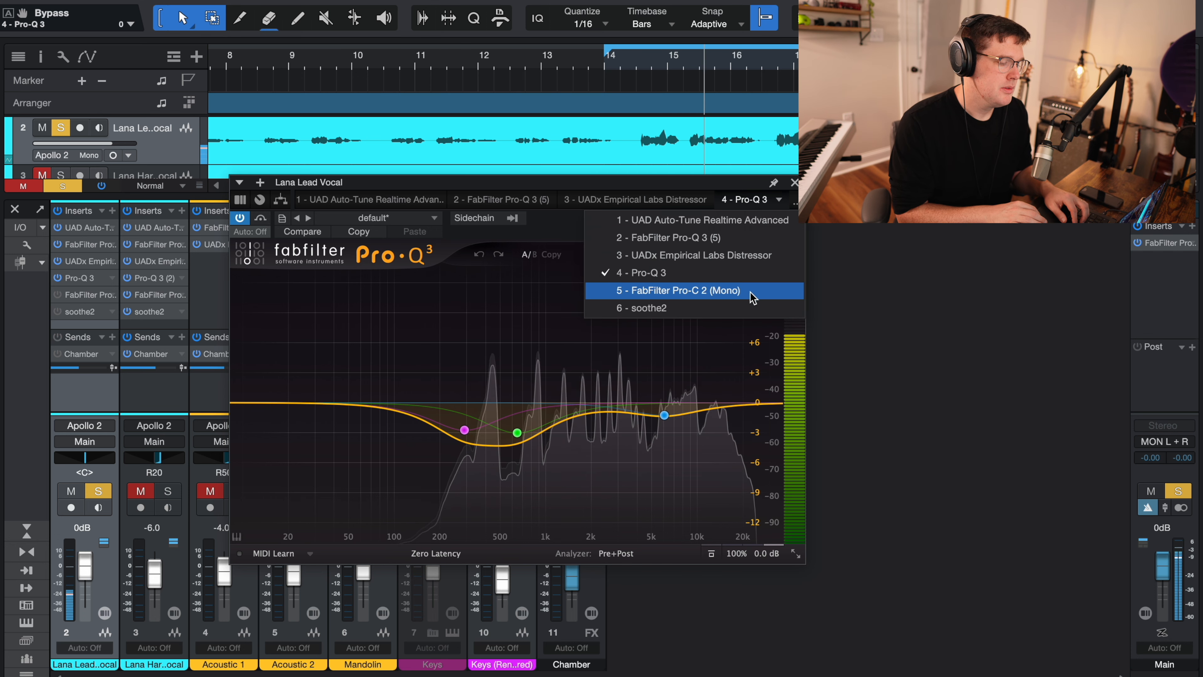
left_click(703, 186)
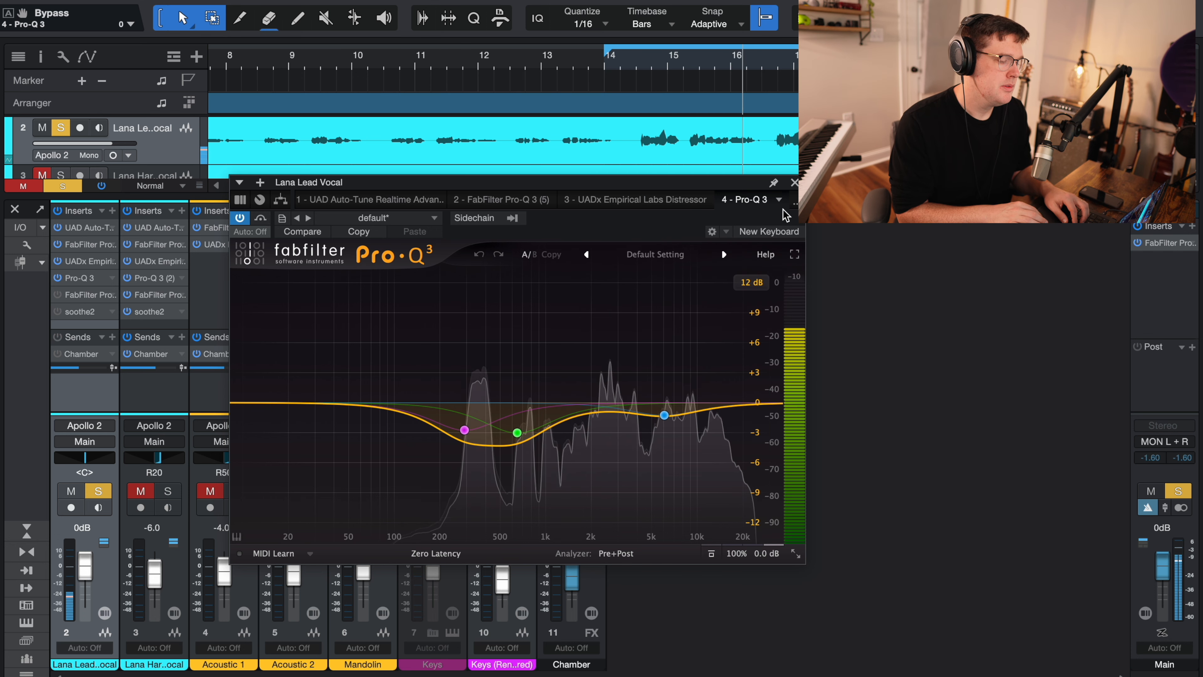
left_click(779, 200)
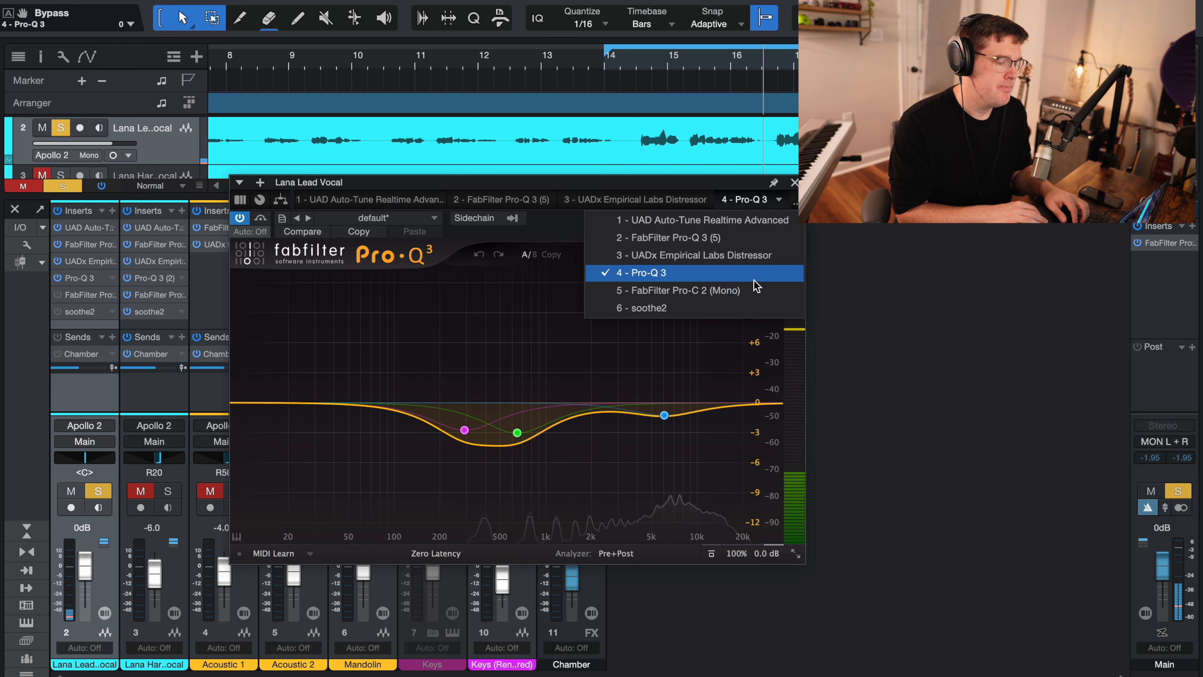
left_click(677, 290)
left_click_drag(664, 191, 688, 148)
left_click(638, 55)
left_click_drag(637, 47, 833, 71)
scroll(749, 91, "right", 1)
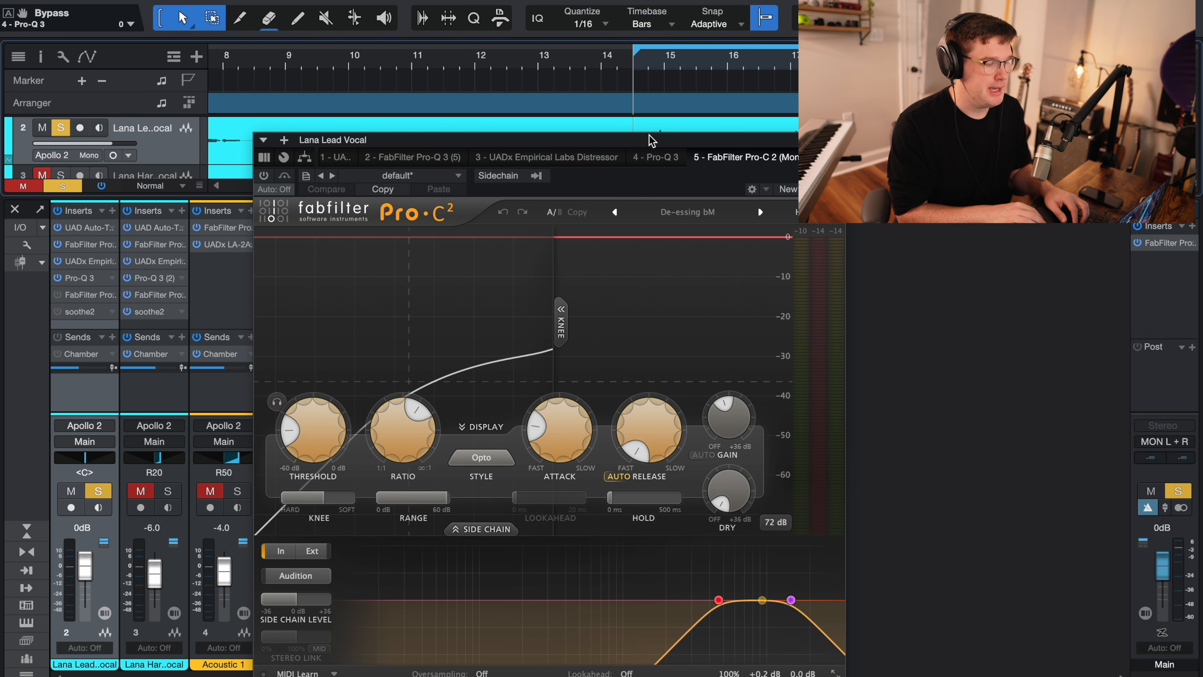
left_click_drag(653, 140, 825, 120)
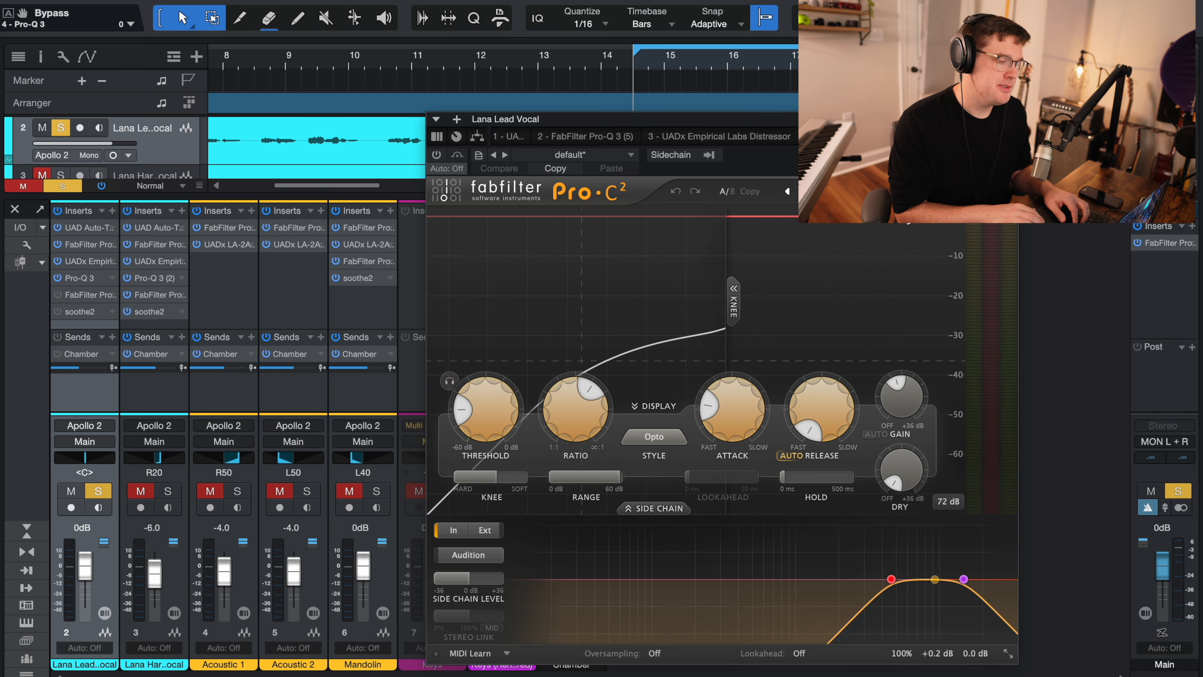
- Activate the de-essing Pro-C 2 and compare the looped lead vocal with it bypassed and active, leaving it active
mouse_move(905, 563)
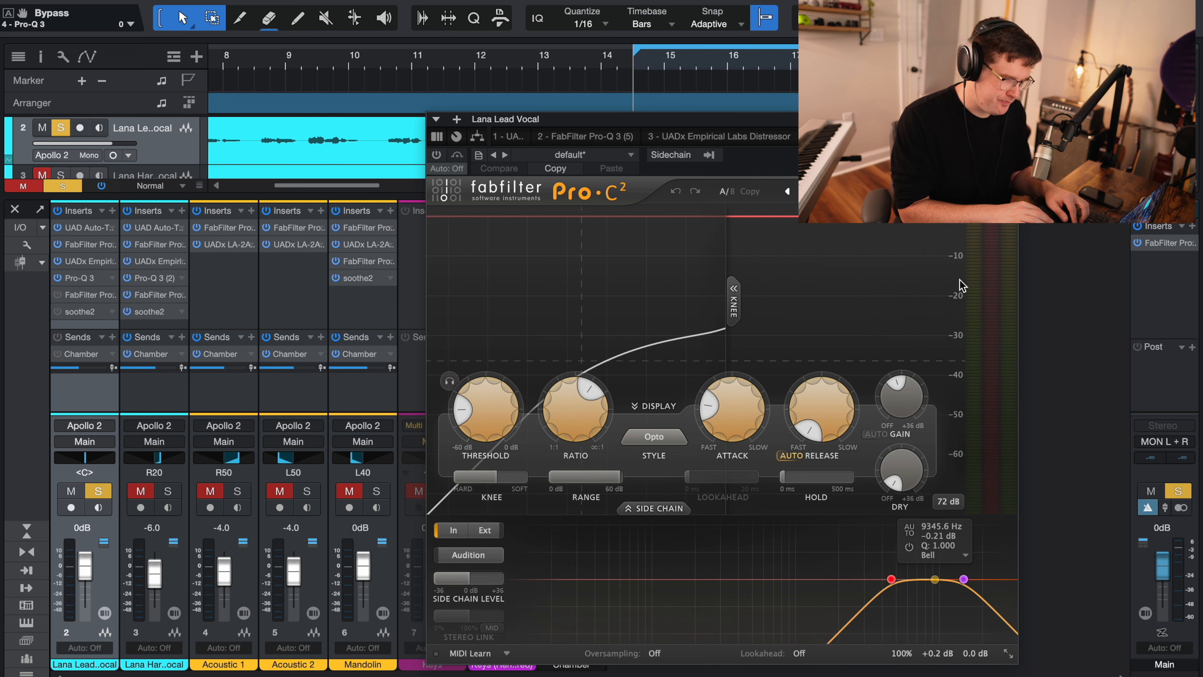
left_click(436, 155)
left_click(456, 157)
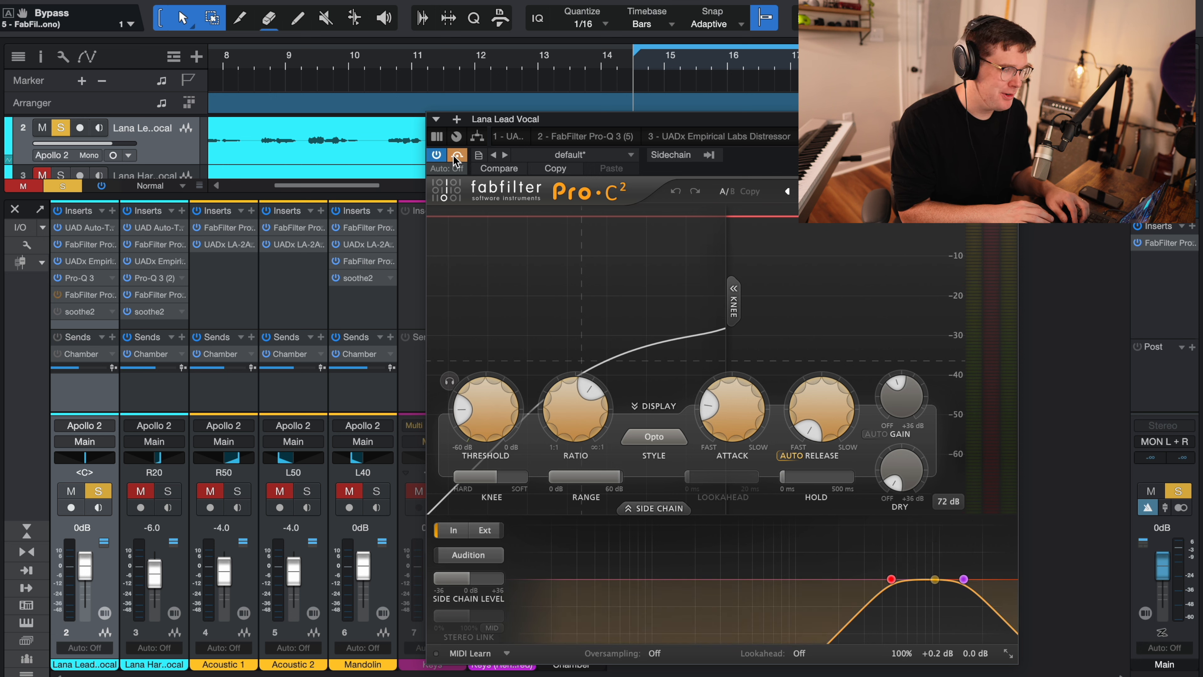
left_click(459, 156)
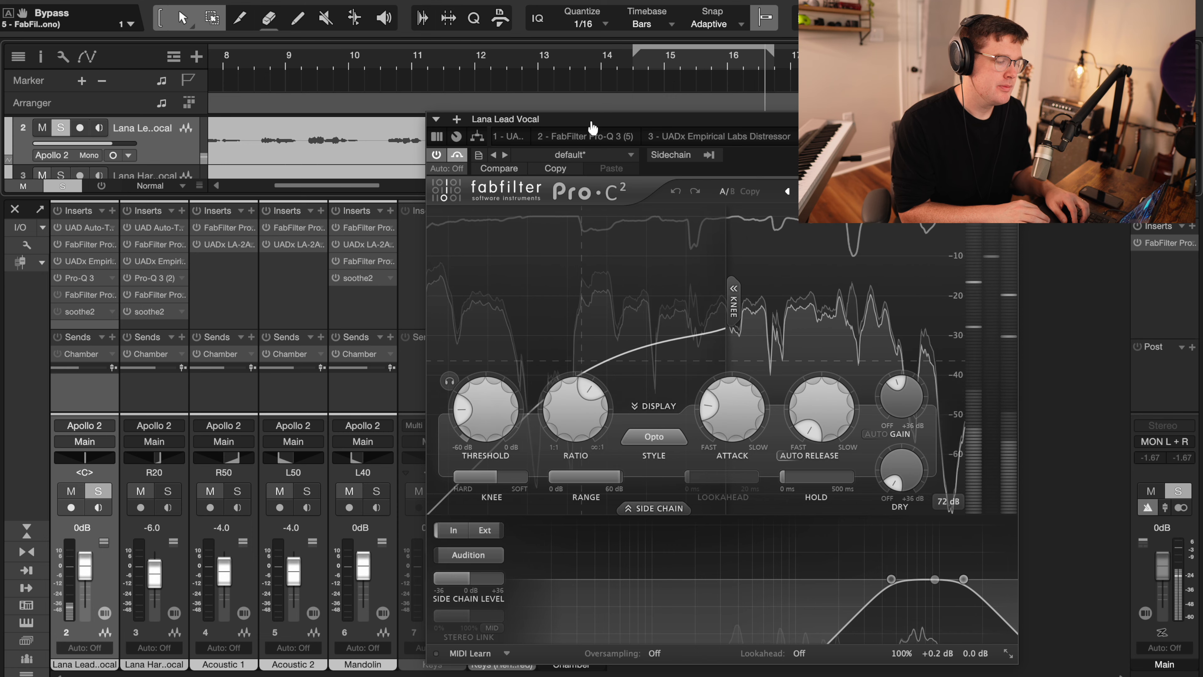
left_click(458, 156)
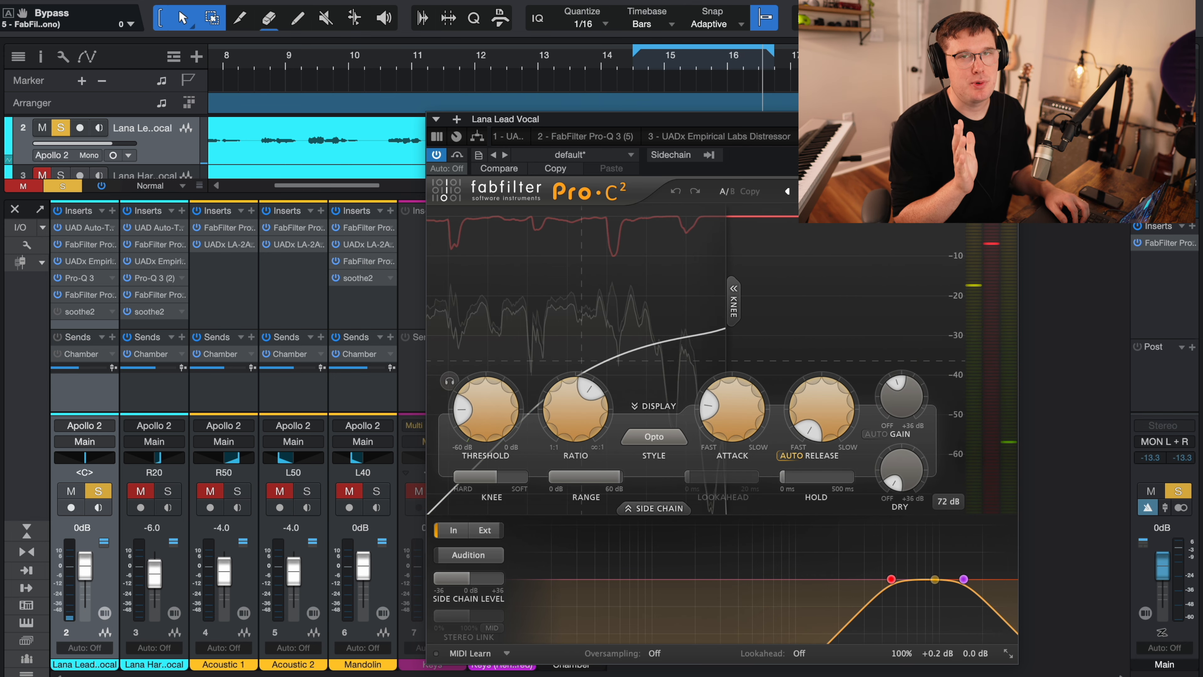
- Show the lead vocal's sixth insert, soothe2, with its whole processing curve in view
left_click(1004, 137)
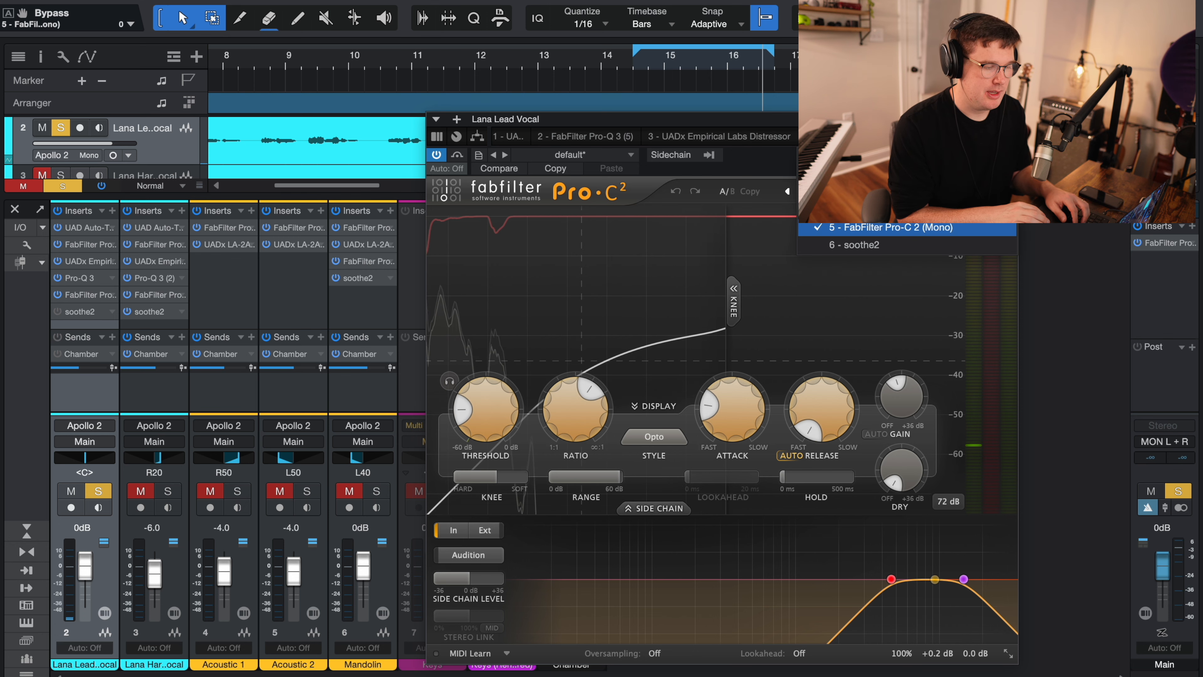
left_click(960, 238)
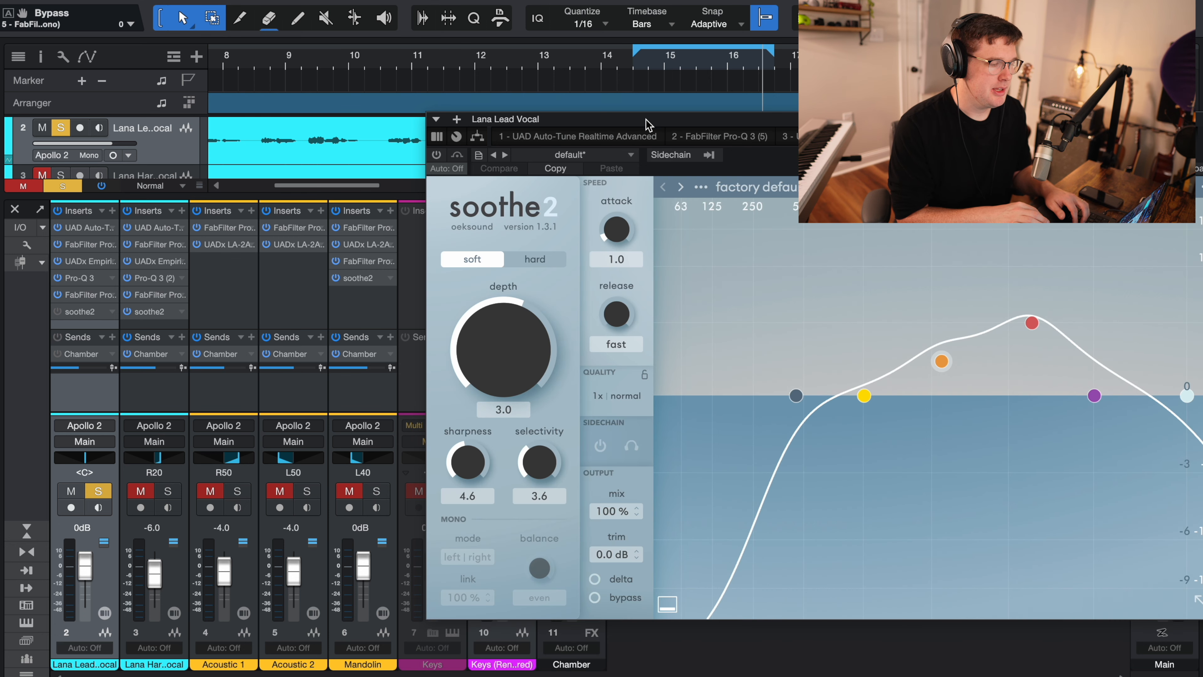
left_click_drag(648, 124, 355, 133)
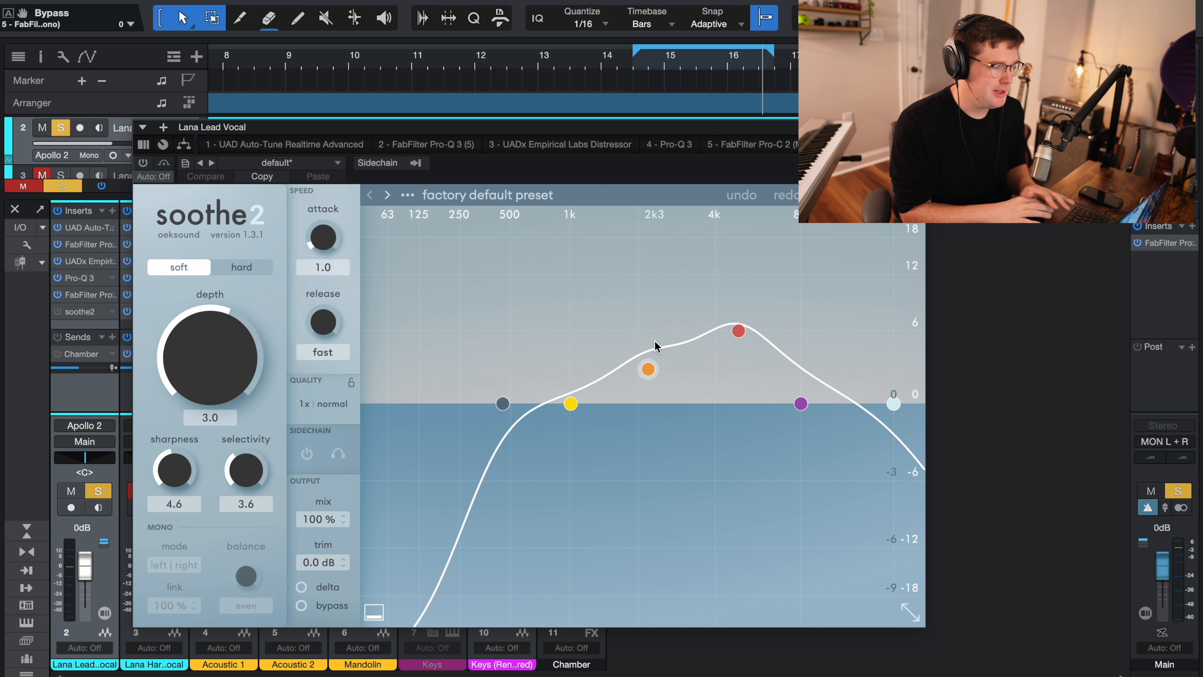
- Activate soothe2, compare the lead vocal with it bypassed and active from the loop start, and close the plug-in with it active
left_click(143, 163)
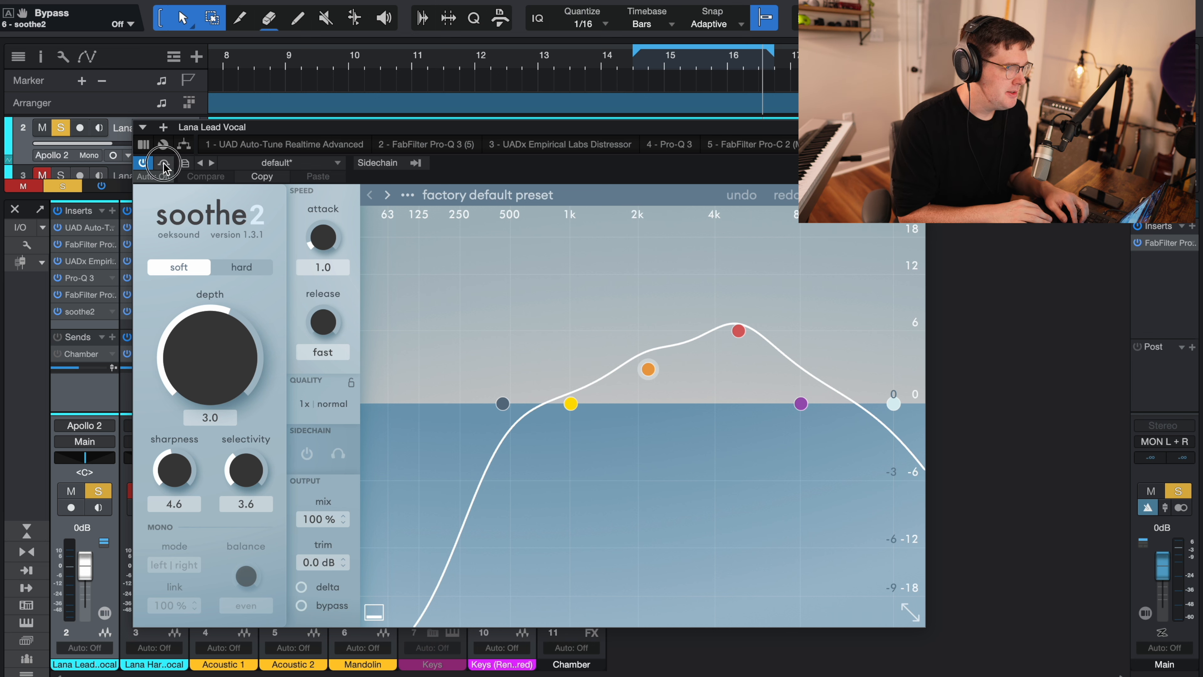
left_click(631, 68)
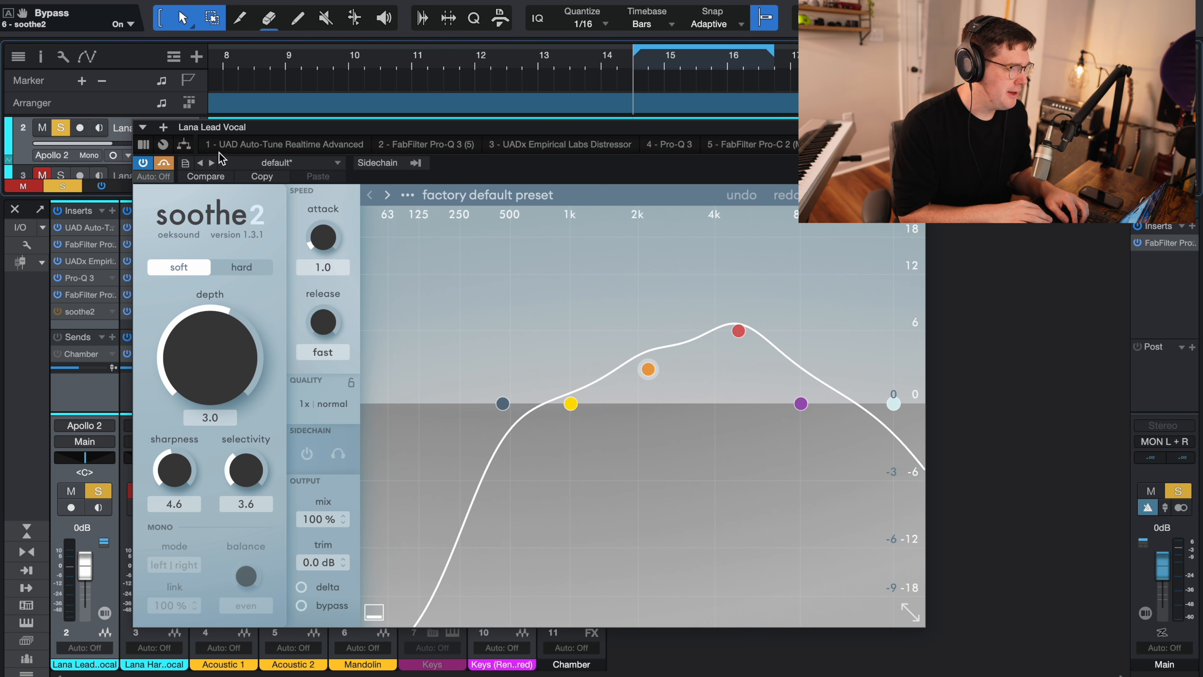
key("space")
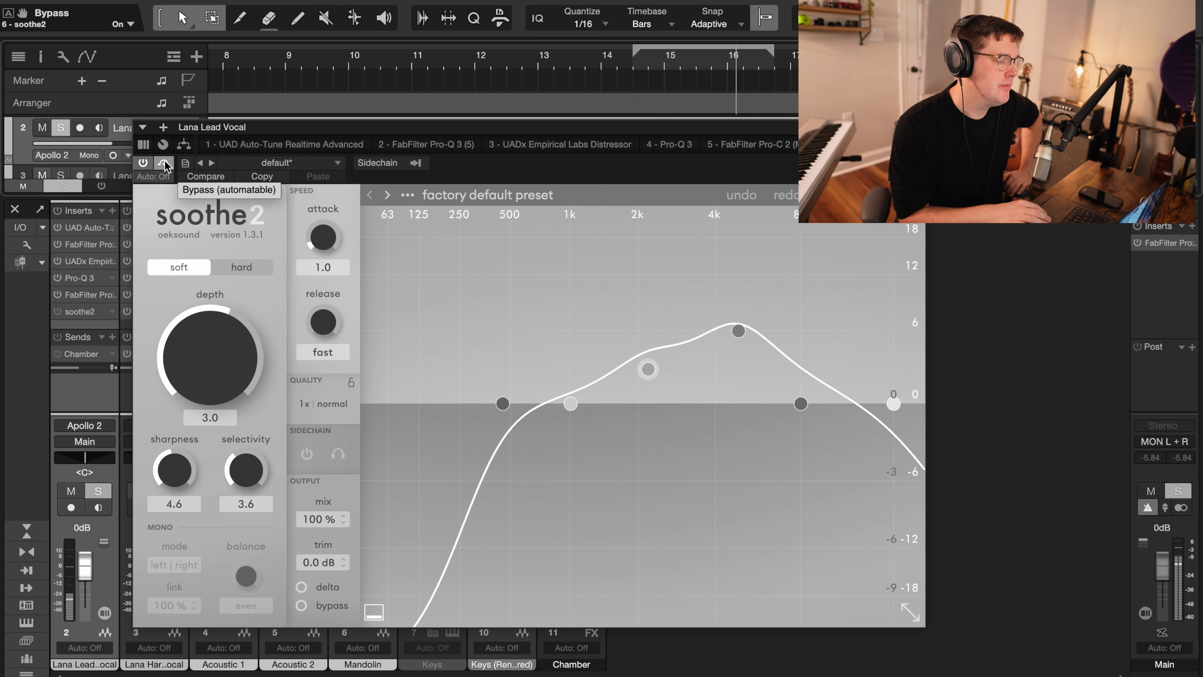
left_click(164, 163)
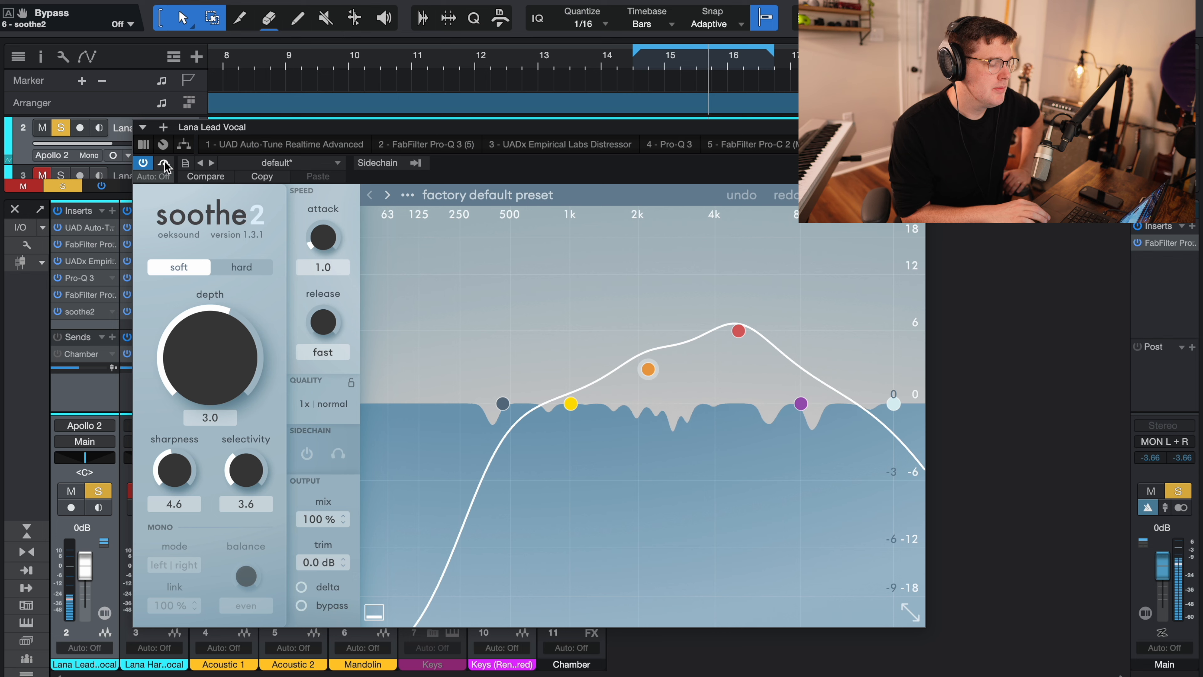
left_click(917, 126)
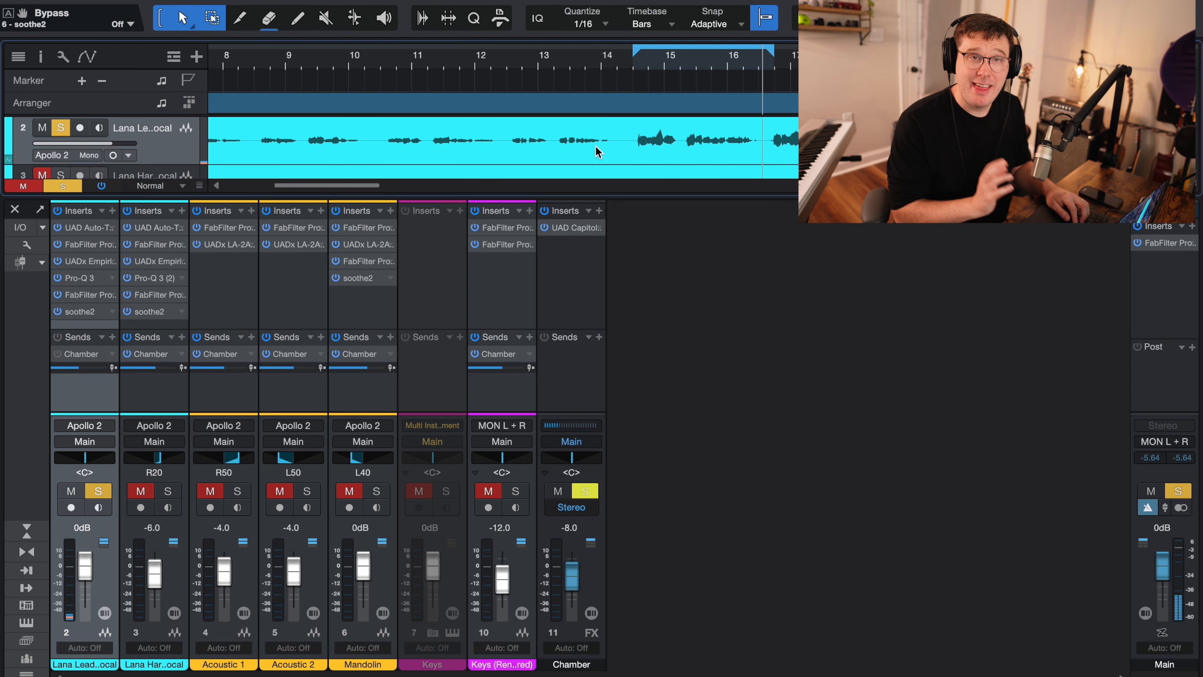
- Activate the lead vocal's Chamber send and play the soloed vocal with reverb from the loop start
left_click(58, 355)
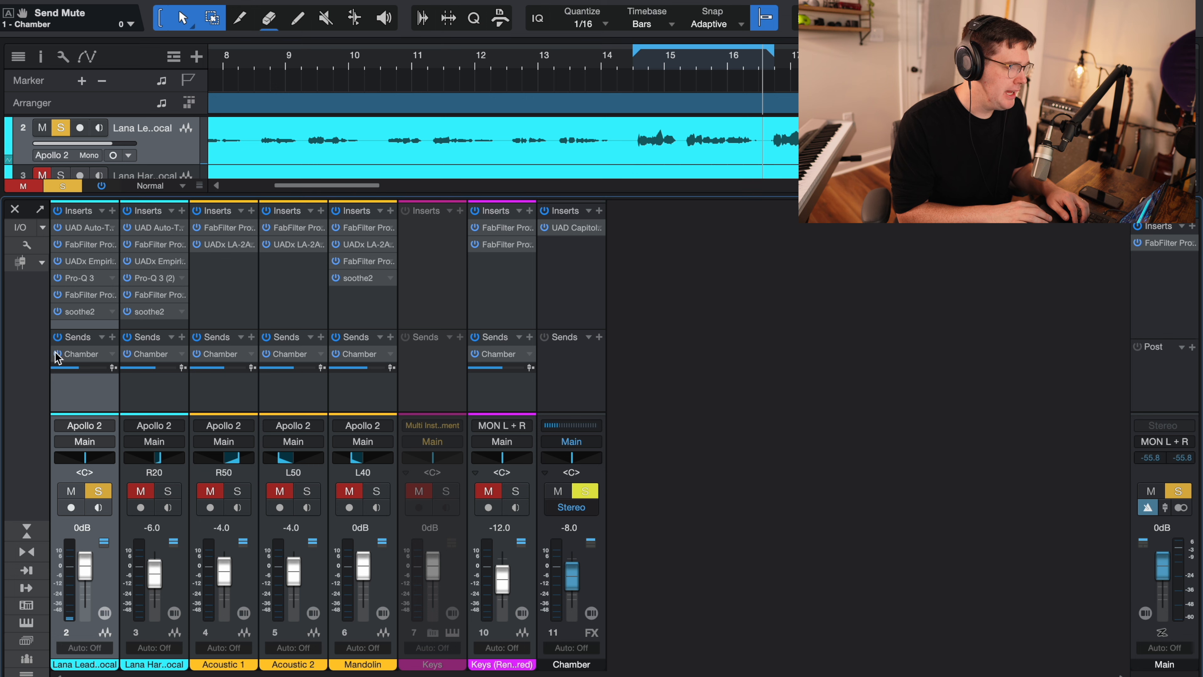
left_click(642, 64)
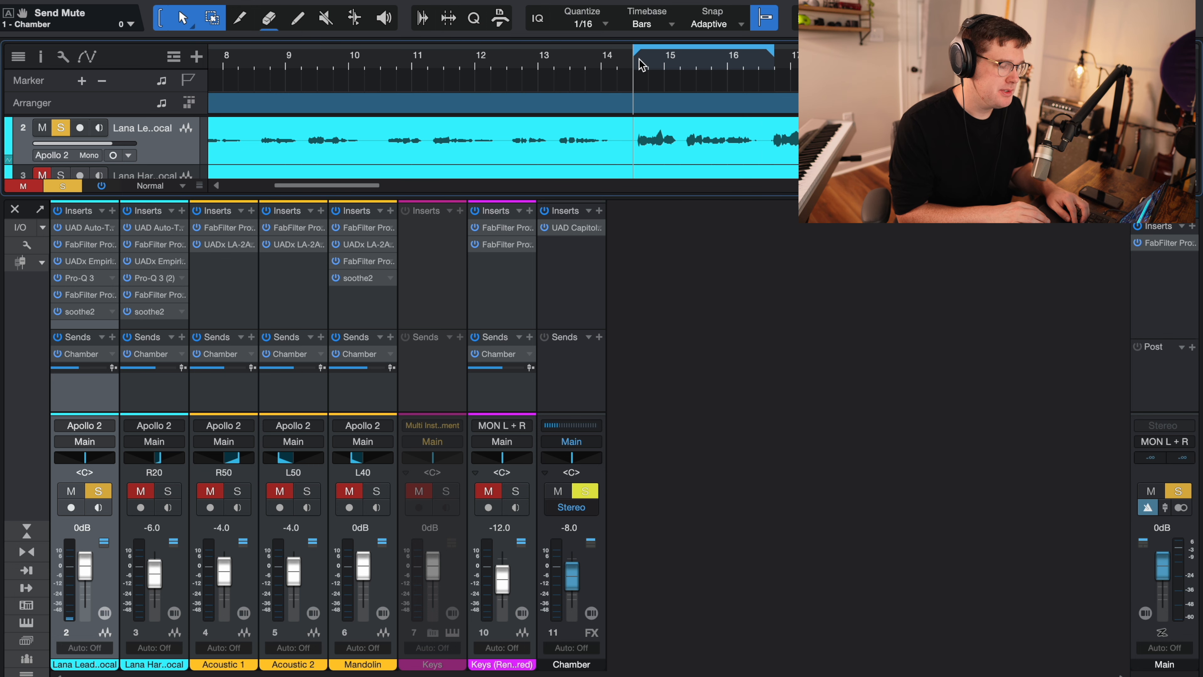
key("space")
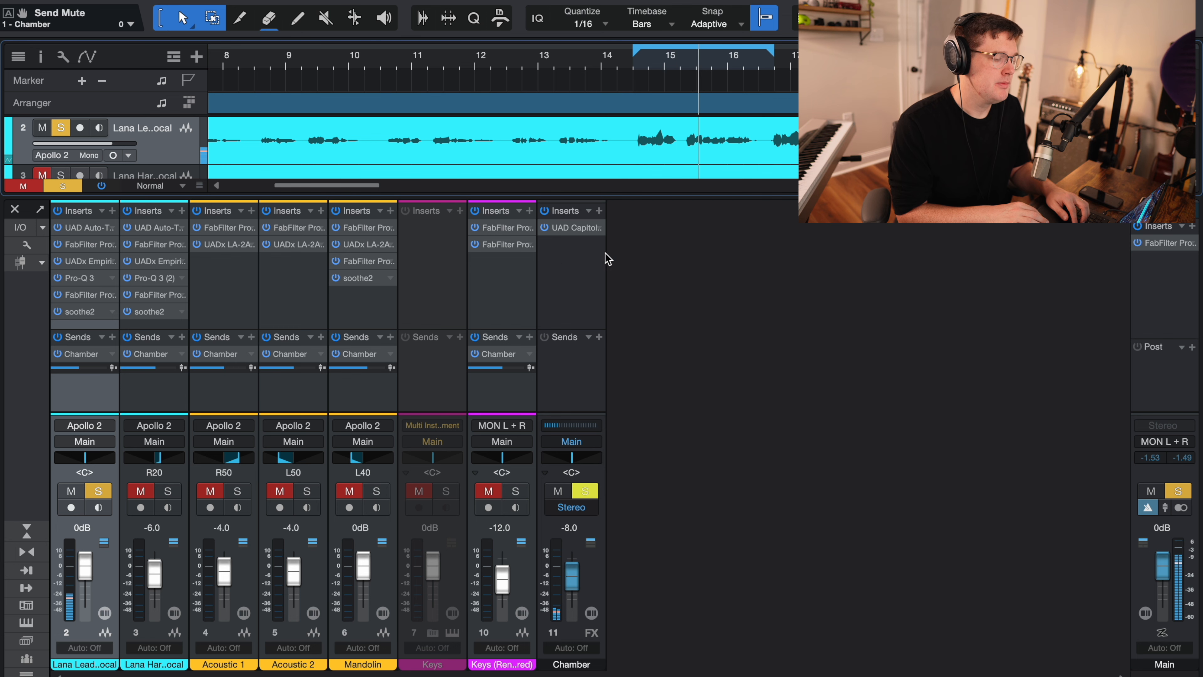
- Examine the UAD Capitol Chambers settings on the Chamber channel, close the plug-in, and return the playhead to the loop start
left_click(579, 232)
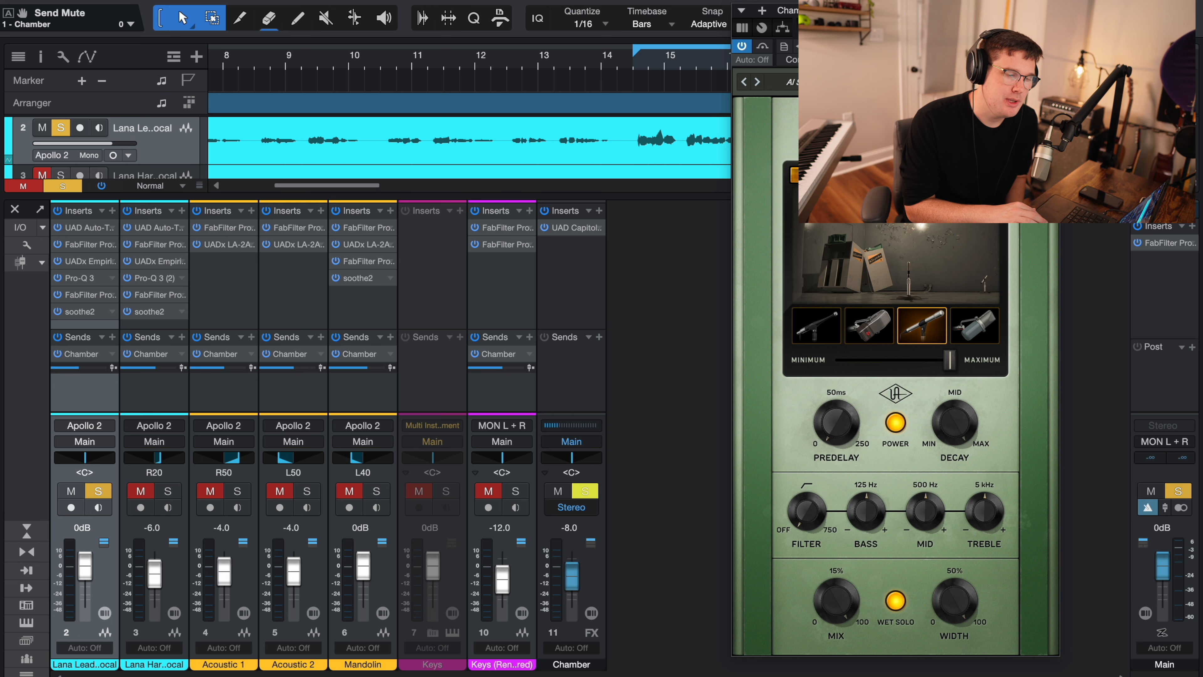
left_click(1051, 10)
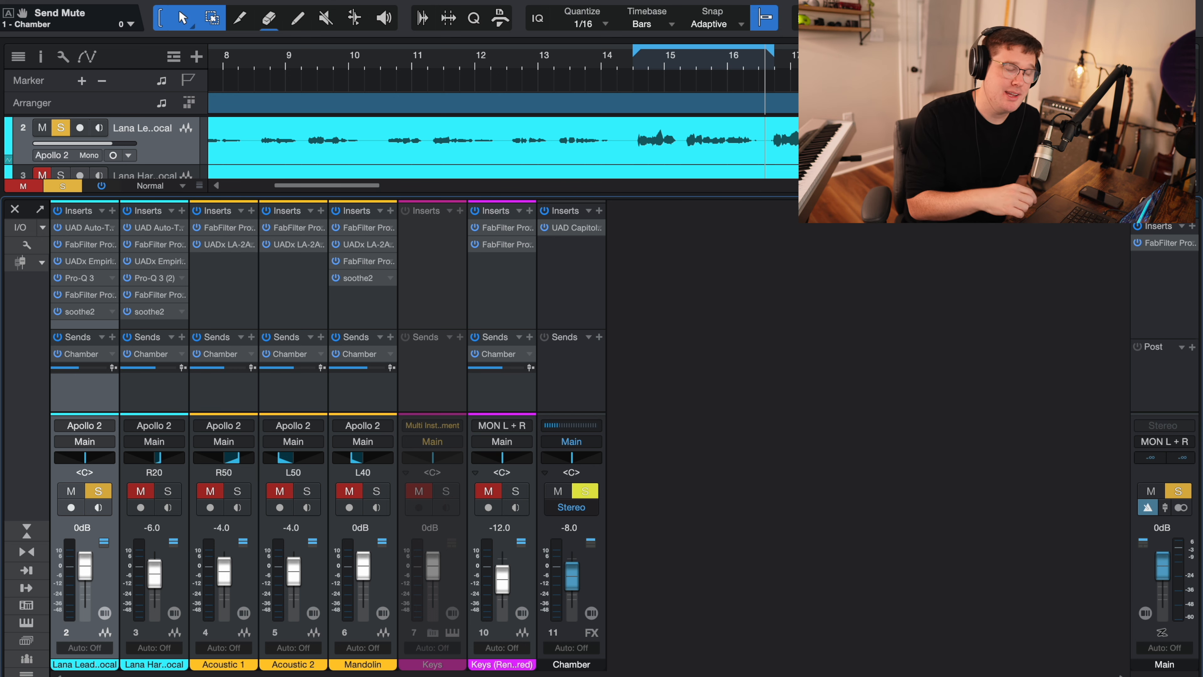
left_click(635, 64)
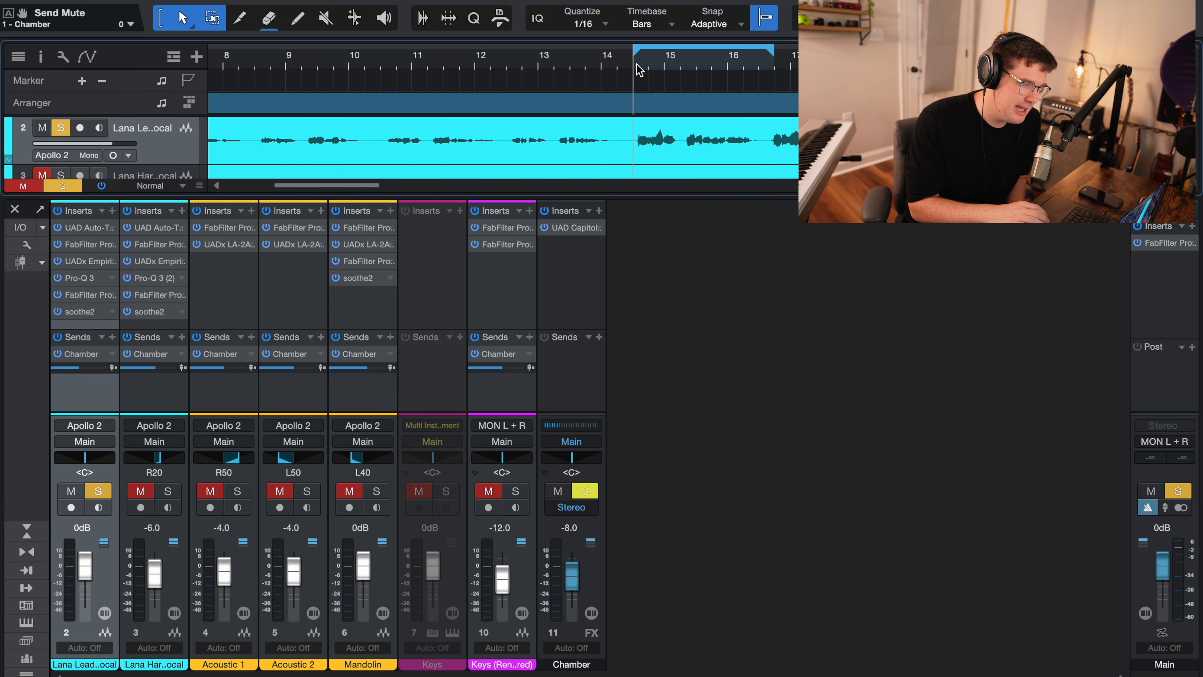
left_click(579, 273)
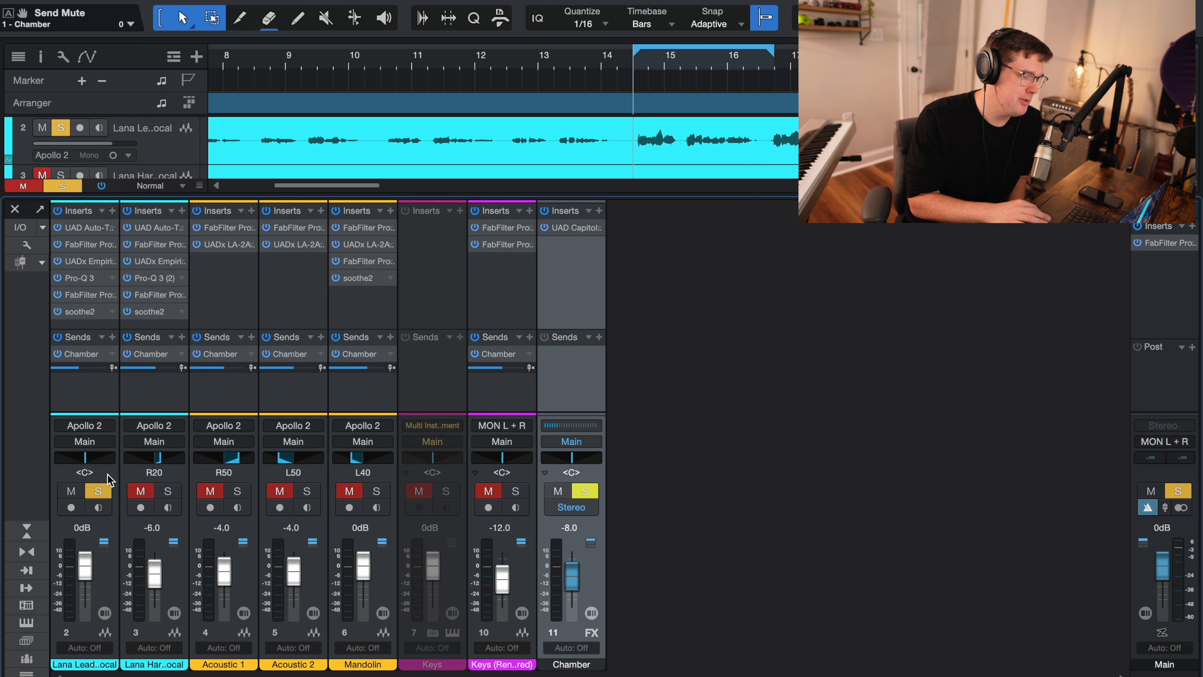
- Unsolo the lead vocal, look through the harmony vocal's six inserts from UAD Auto-Tune to soothe2, and close the plug-in window
left_click(98, 491)
scroll(440, 136, "down", 1)
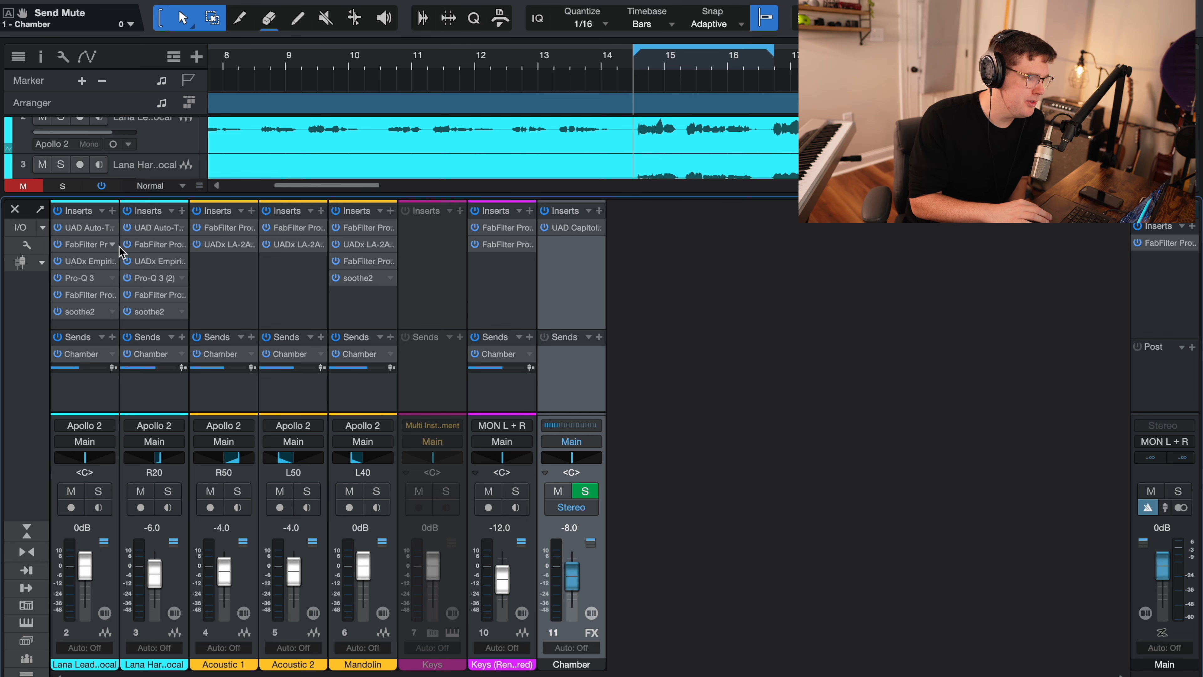
left_click(173, 231)
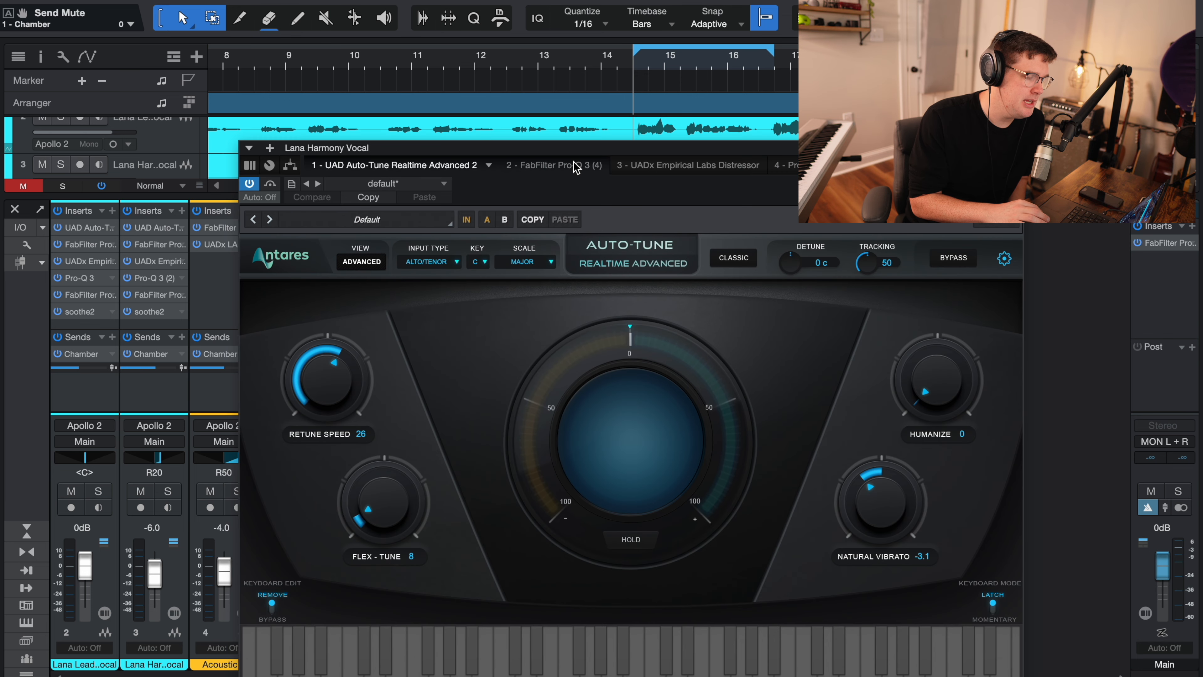
left_click(577, 166)
left_click(655, 166)
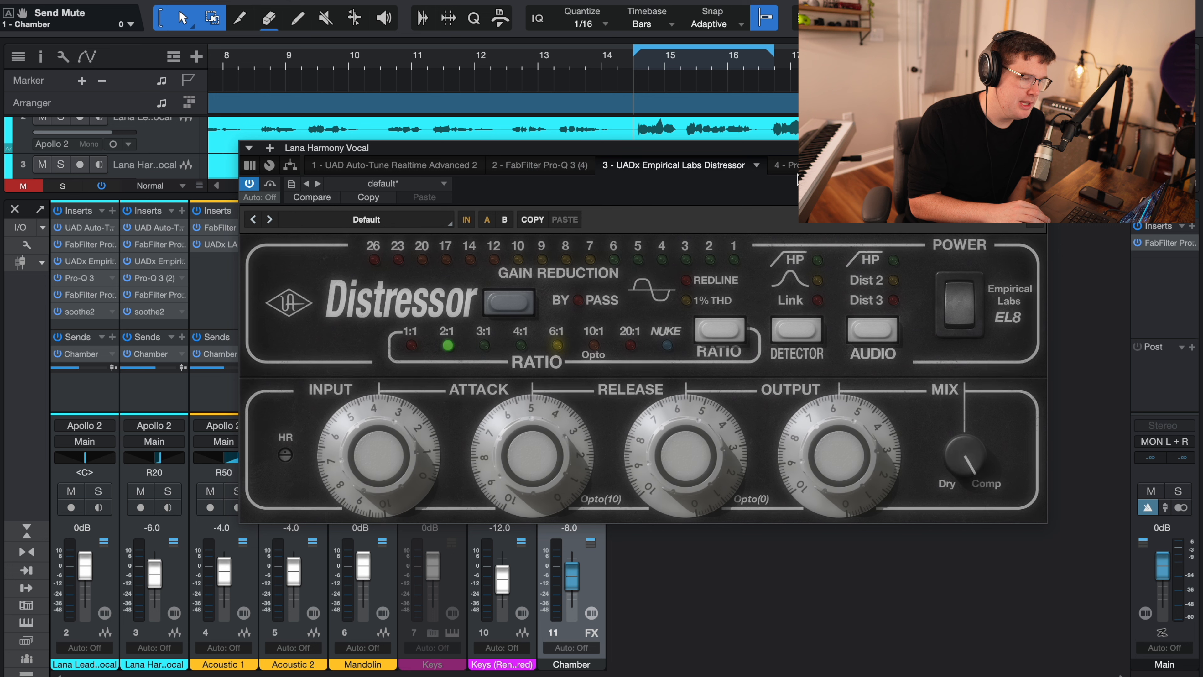
left_click(779, 164)
left_click(788, 165)
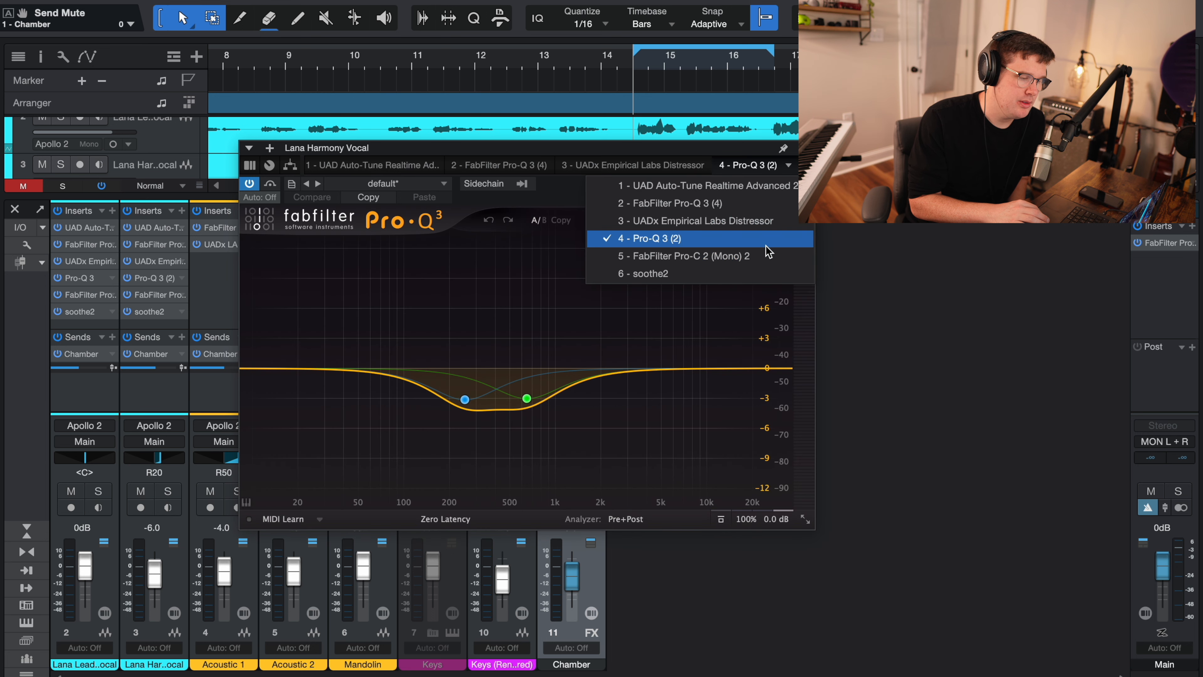
left_click(765, 258)
left_click(788, 165)
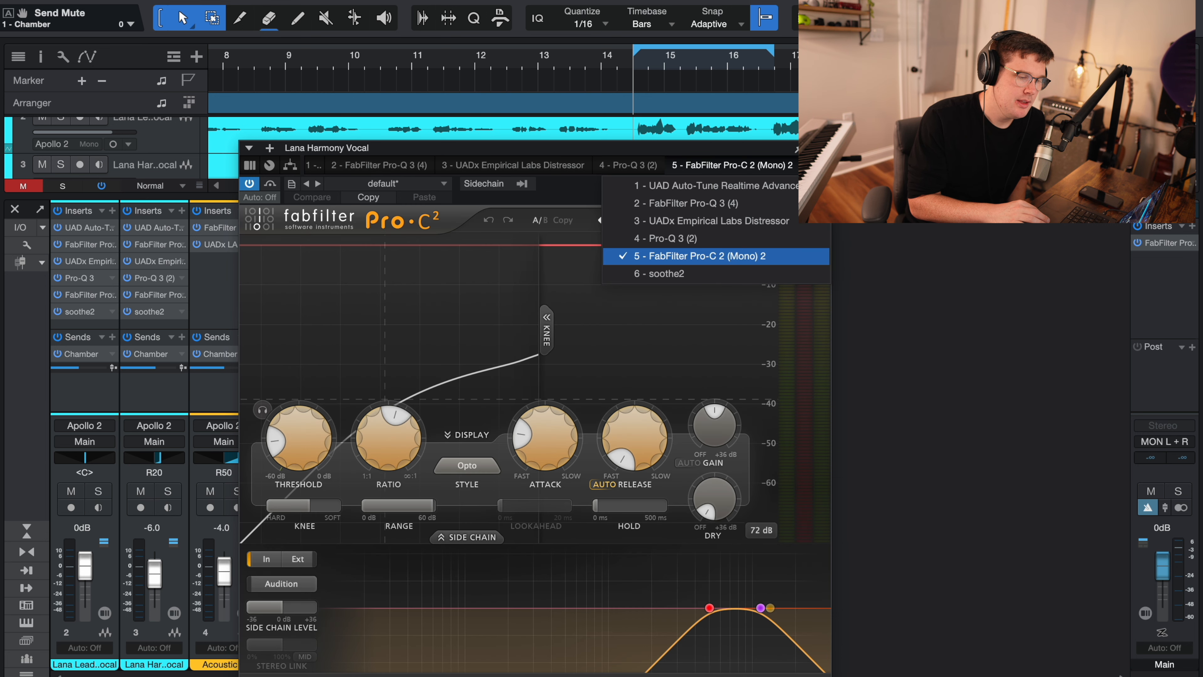
left_click(767, 276)
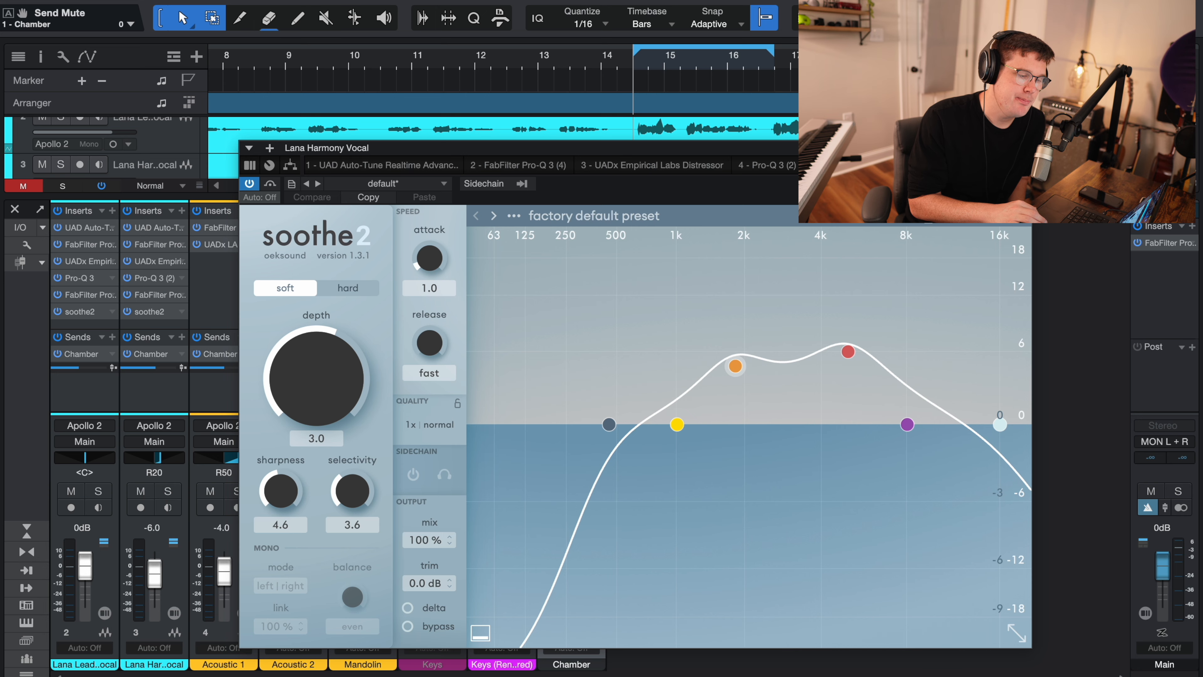
left_click(1022, 148)
- Solo the lead and harmony vocal channels together
left_click(139, 393)
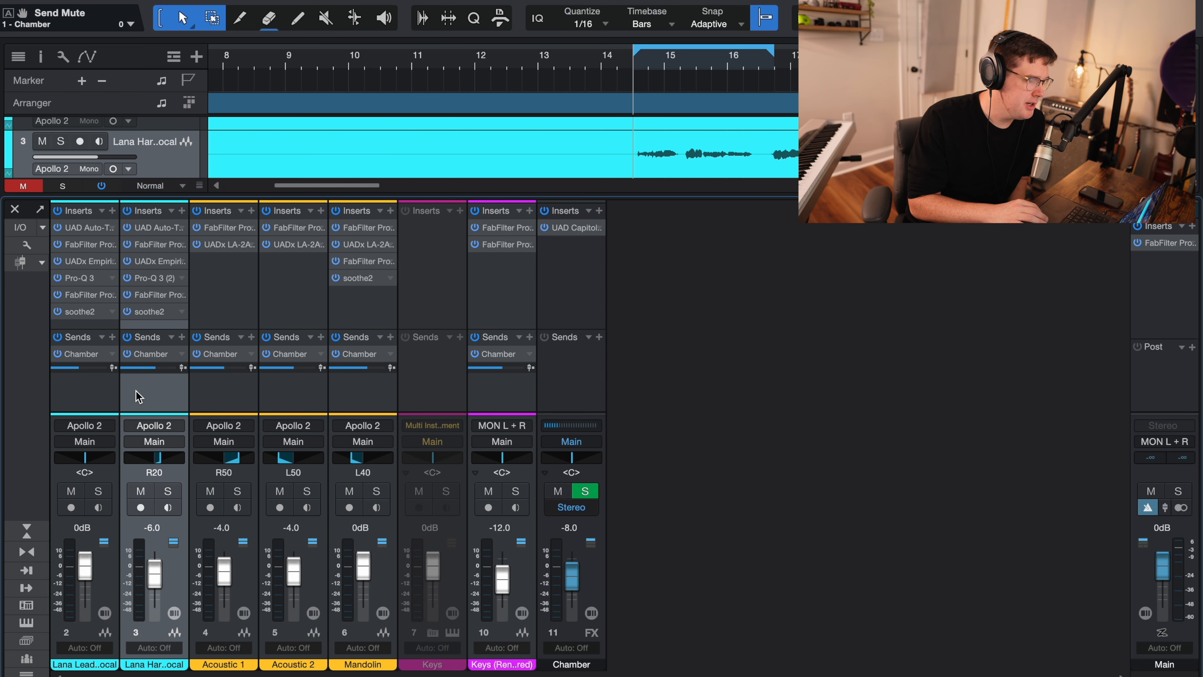
left_click(107, 407, "shift")
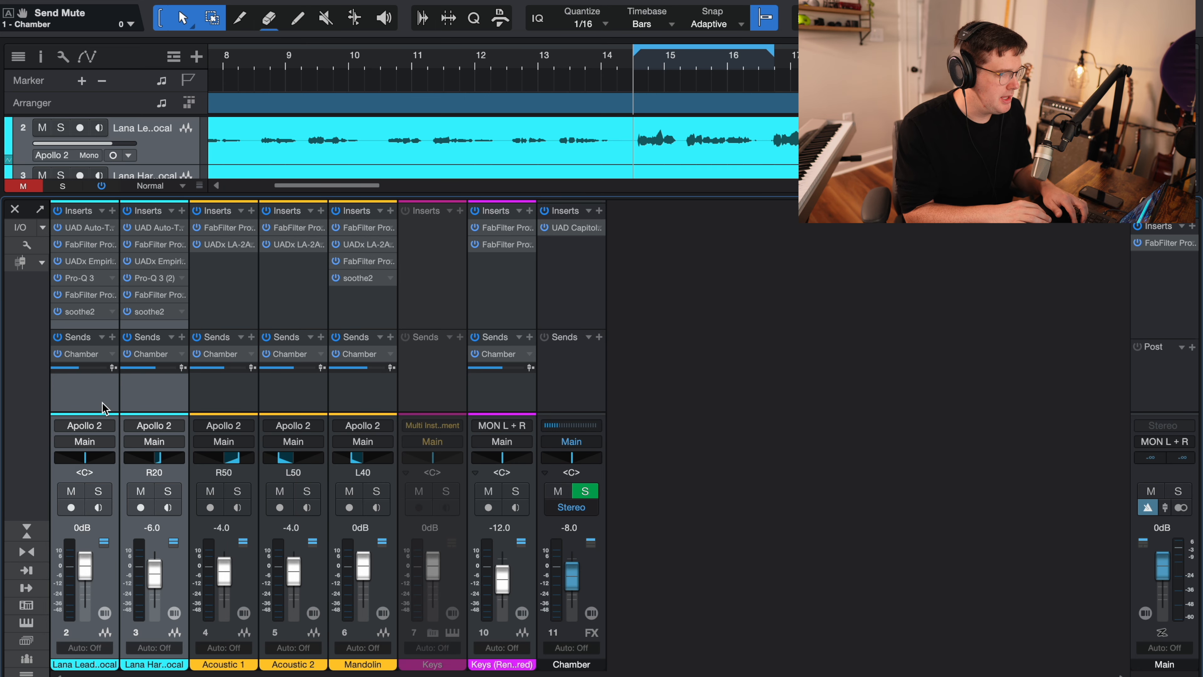
key("s")
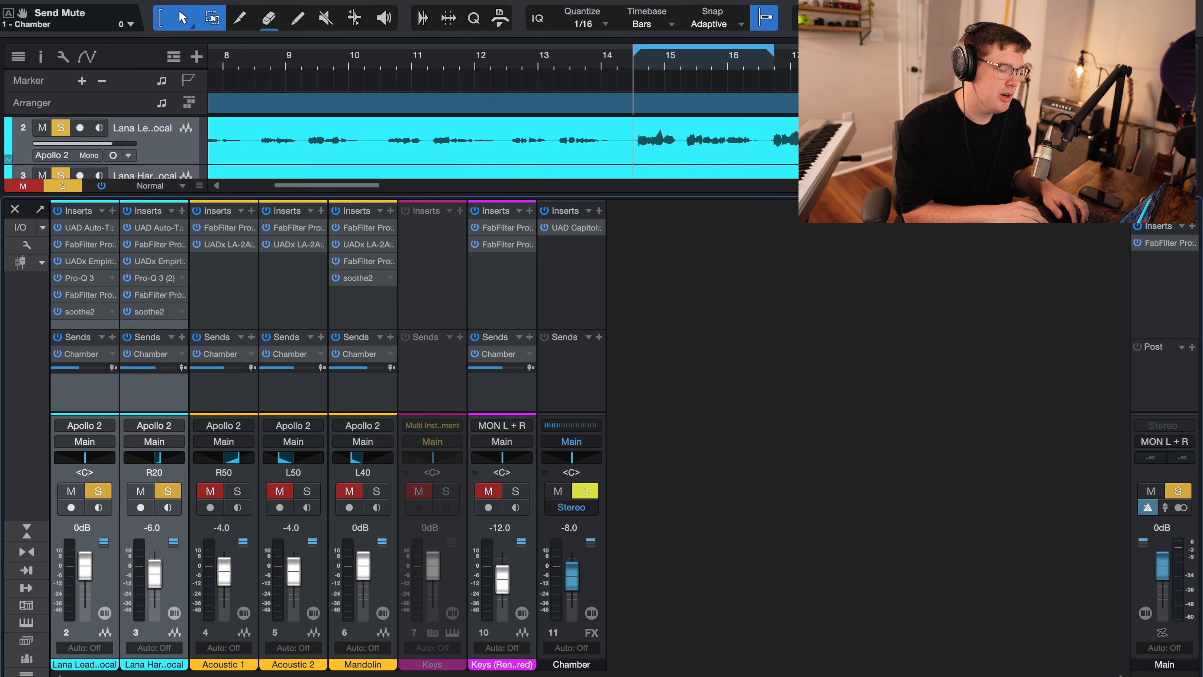
- Extend the end of the loop range to about the middle of bar 18, with the mixer temporarily hidden
key("F3")
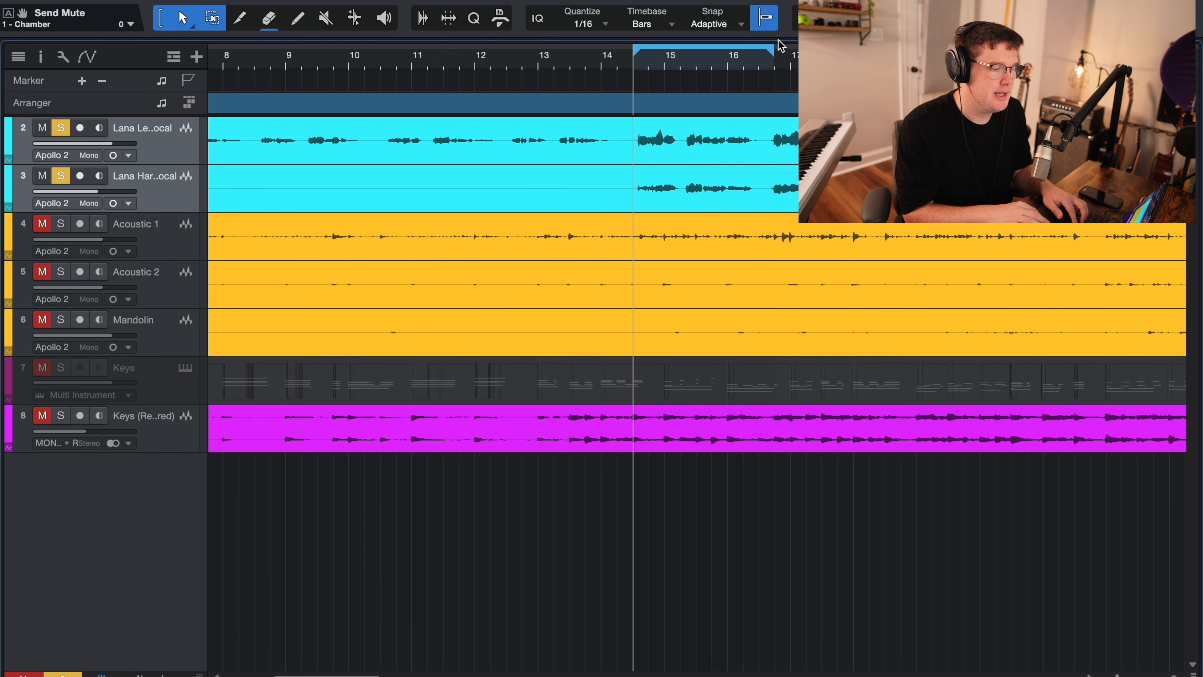
left_click_drag(773, 47, 793, 56)
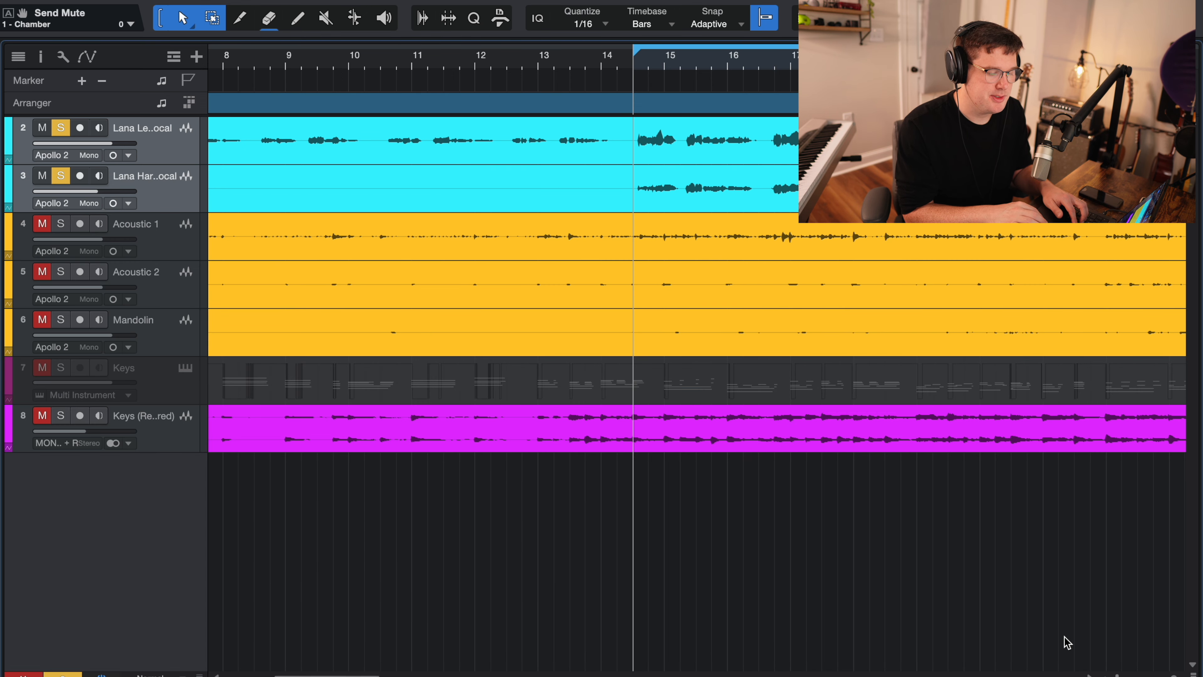
key("F3")
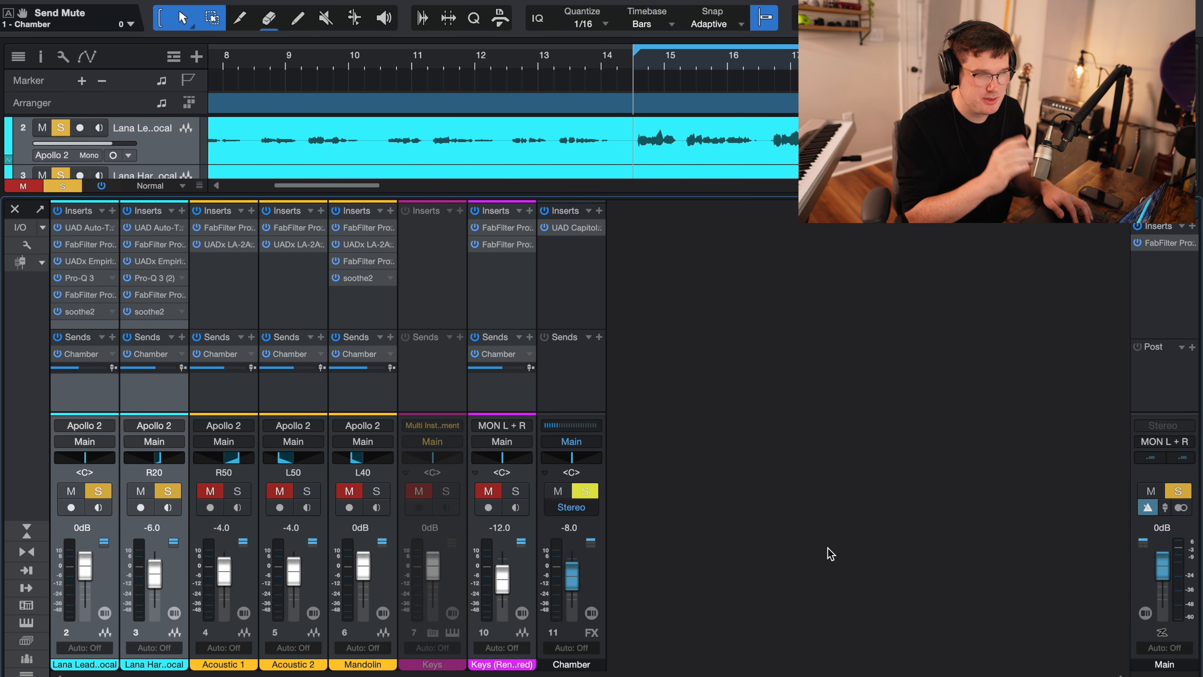
- Play the soloed lead and harmony vocals together from the loop start, and unsolo both
scroll(699, 142, "down", 1)
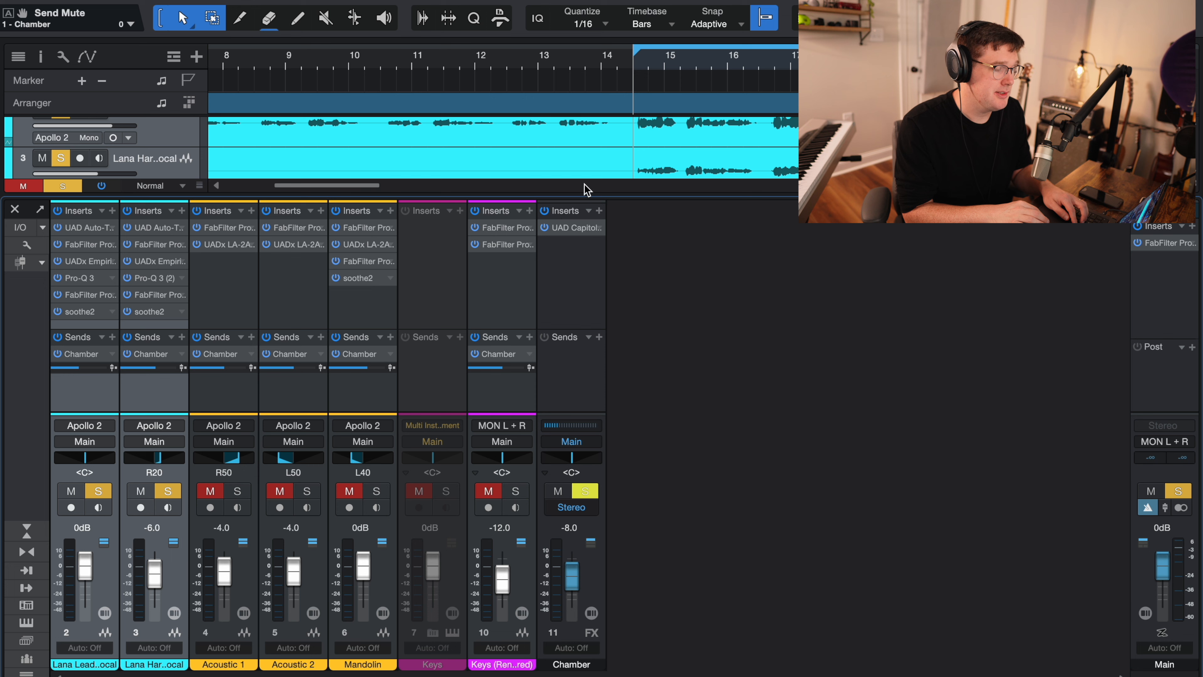
scroll(676, 146, "down", 1)
key("space")
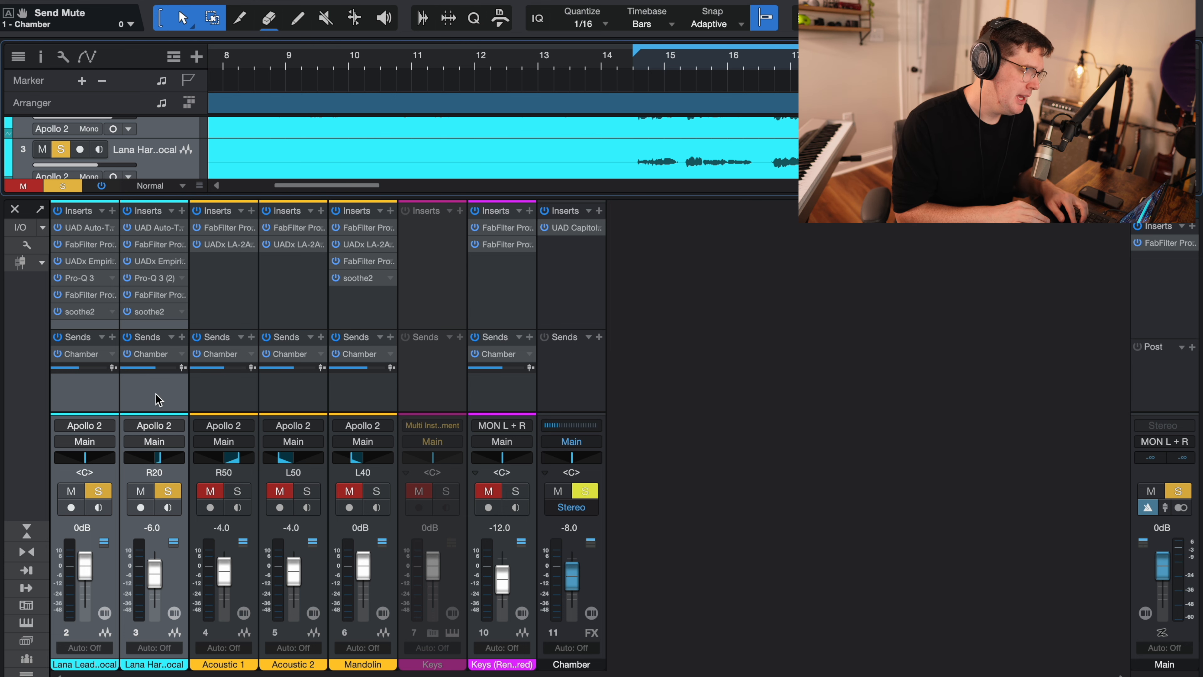
key("s")
- Show Acoustic 1's two inserts, FabFilter Pro-Q 3 and UADx LA-2A Silver Compressor, with the loop range in view
left_click(186, 387)
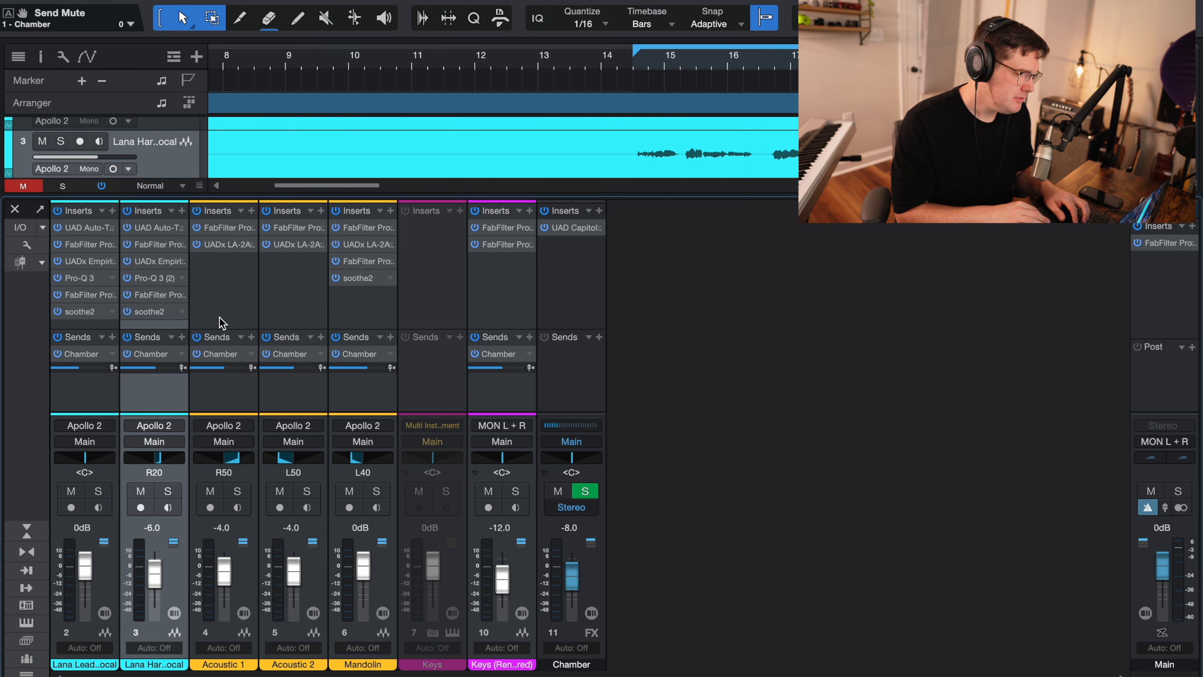
left_click(225, 277)
left_click(231, 228)
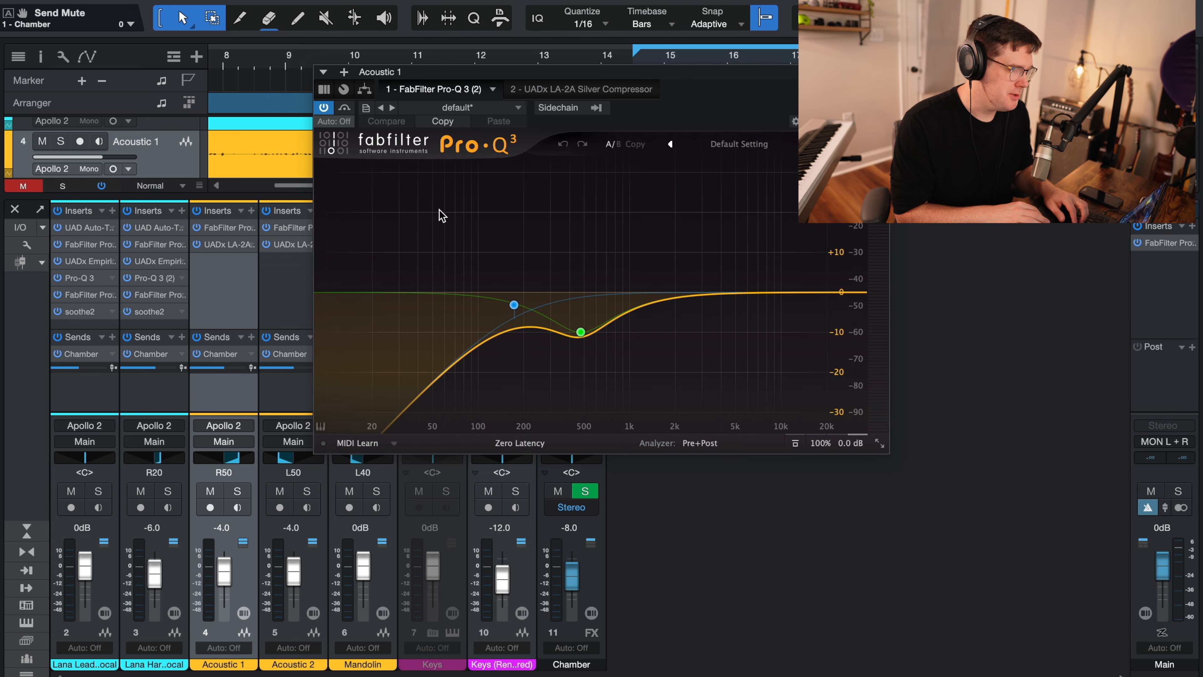
left_click_drag(822, 72, 885, 190)
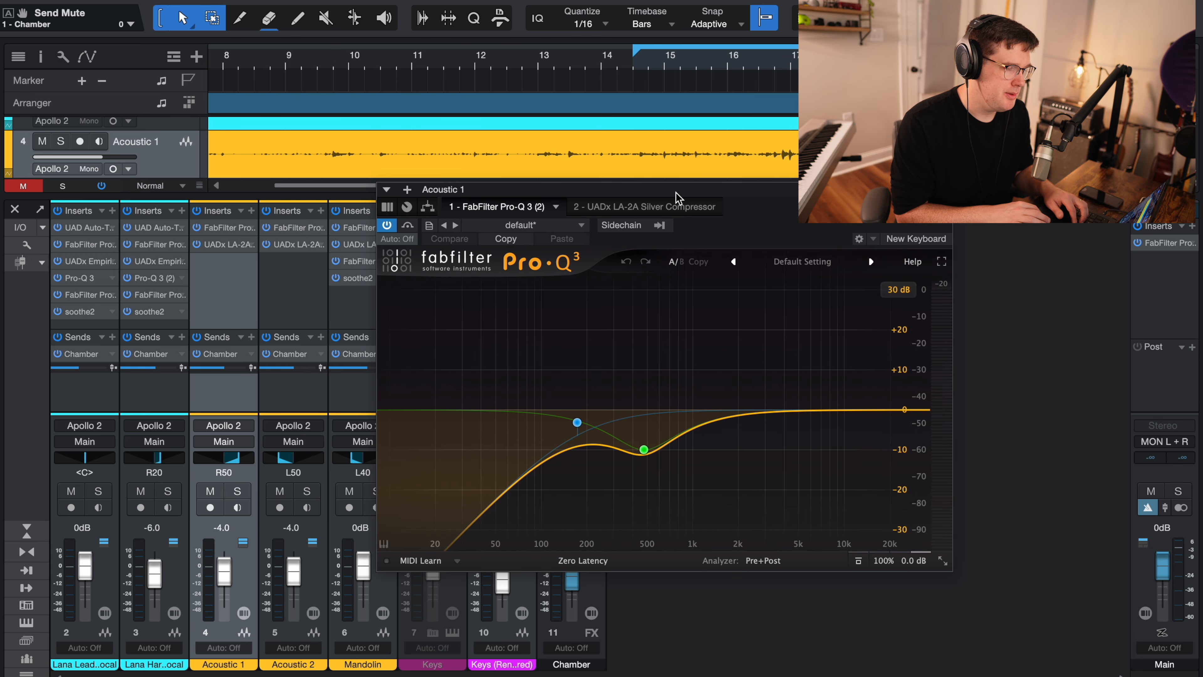
left_click(671, 206)
left_click_drag(764, 201, 700, 232)
scroll(610, 103, "down", 5)
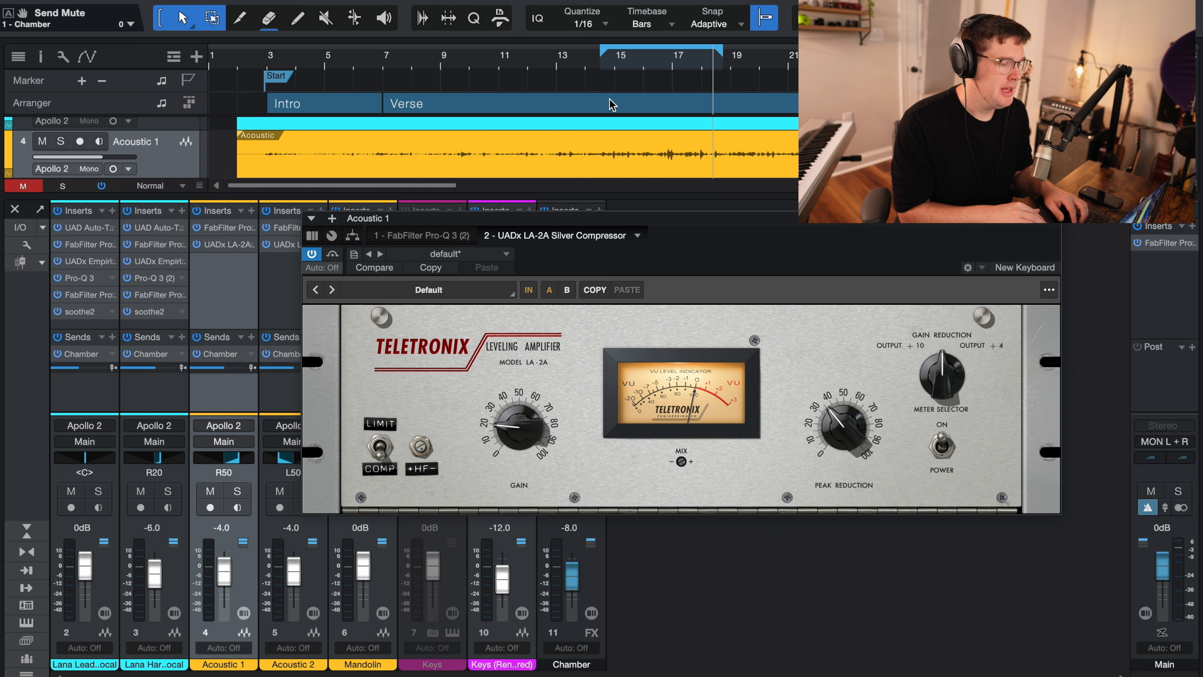
- Solo Acoustic 1, bring up its Pro-Q 3, and play the track from about bar 15 with all inserts and the Chamber send deactivated
left_click(614, 59)
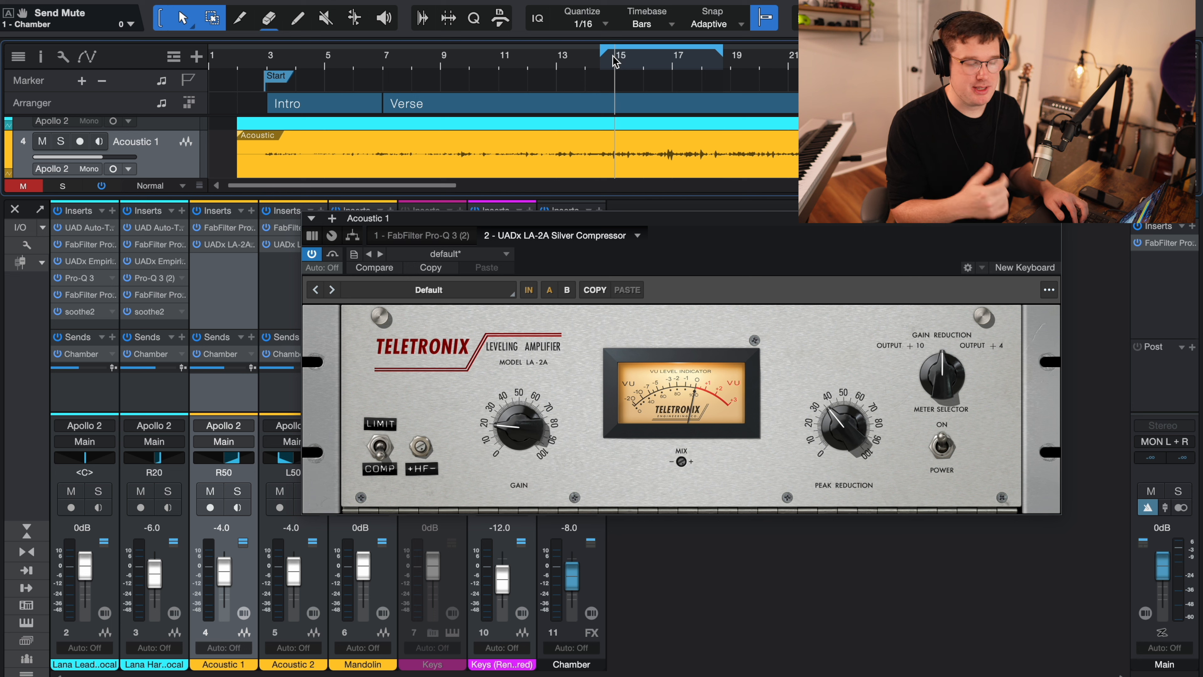
key("s")
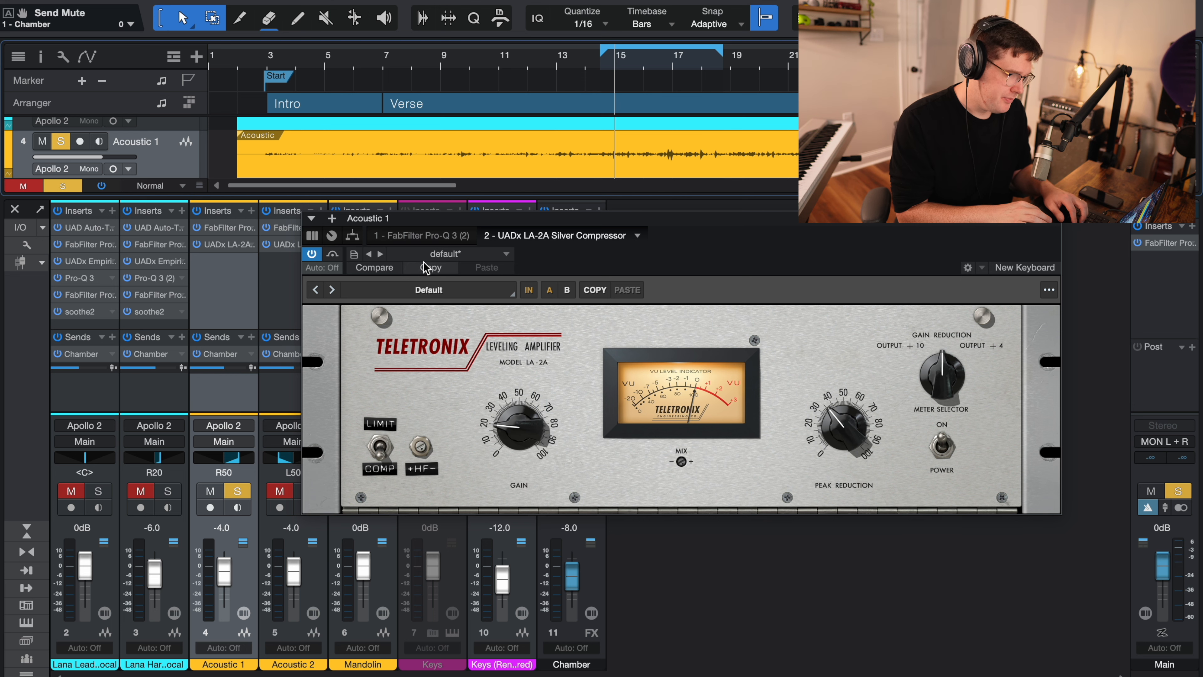
left_click(435, 236)
left_click_drag(664, 221, 773, 214)
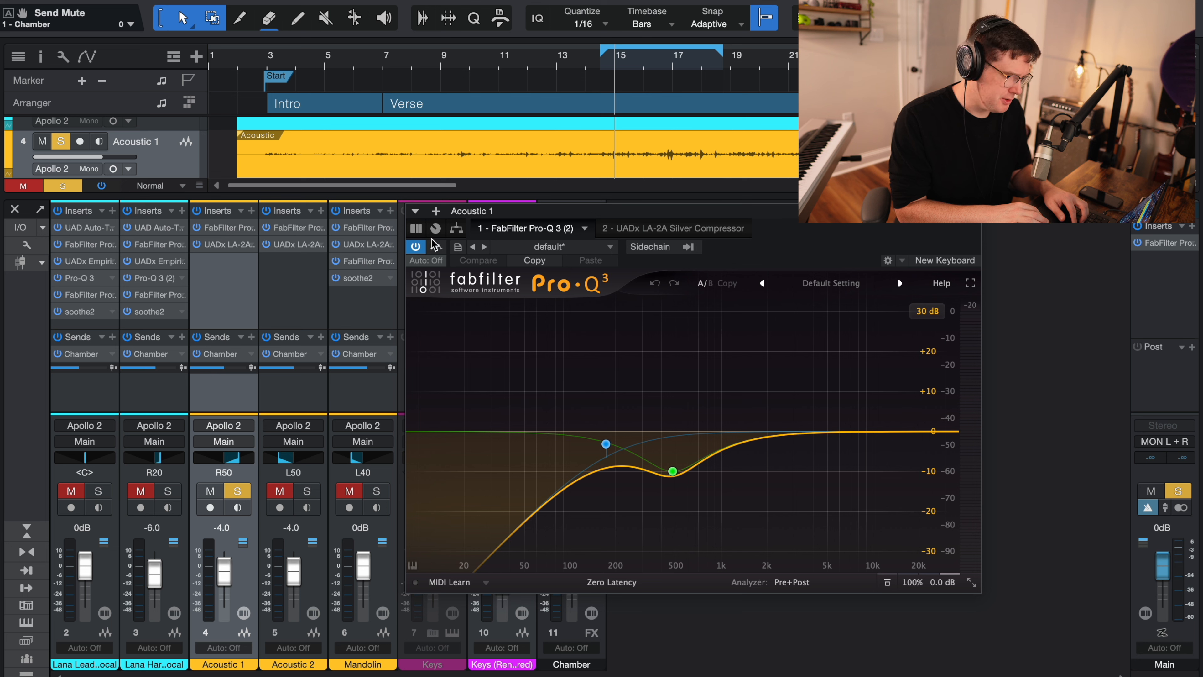
left_click(196, 210)
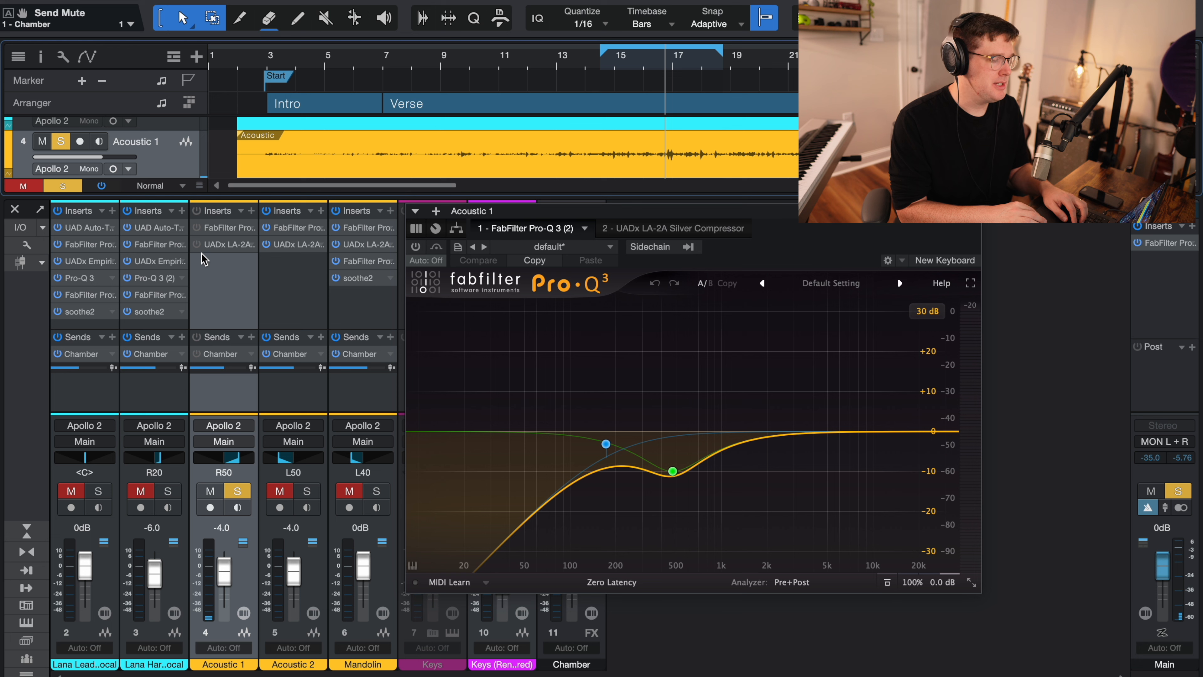
- Activate Acoustic 1's Pro-Q 3 and examine its low-cut band and its midrange dip
left_click(200, 229)
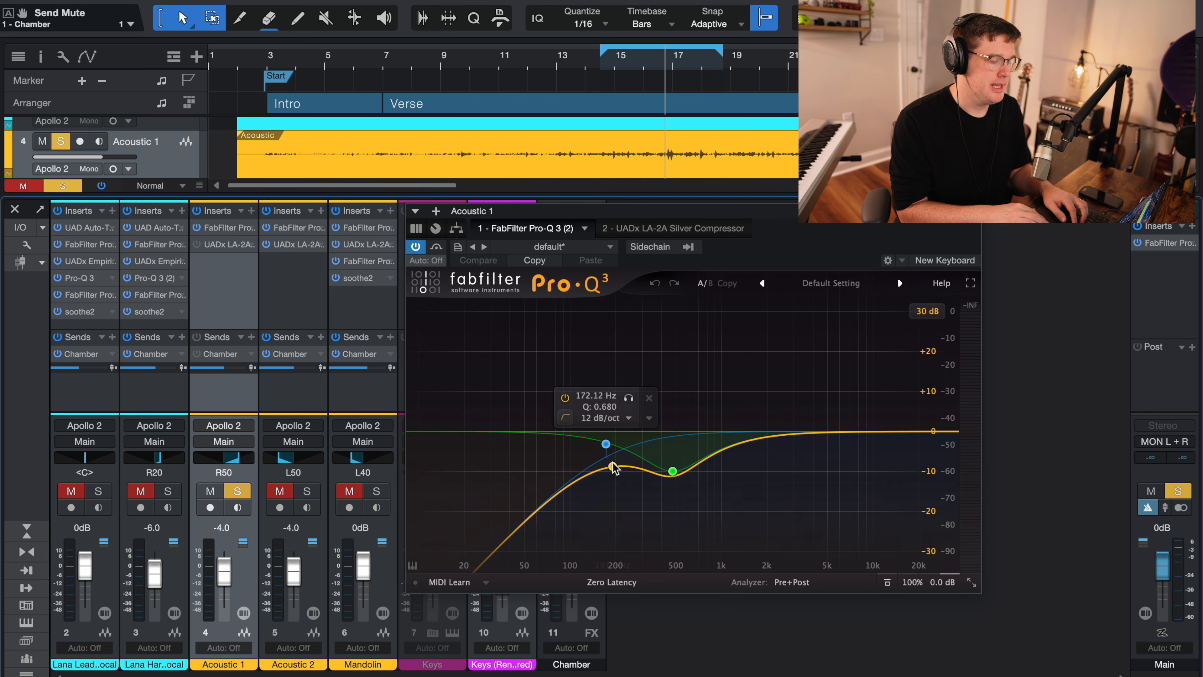
left_click(608, 448)
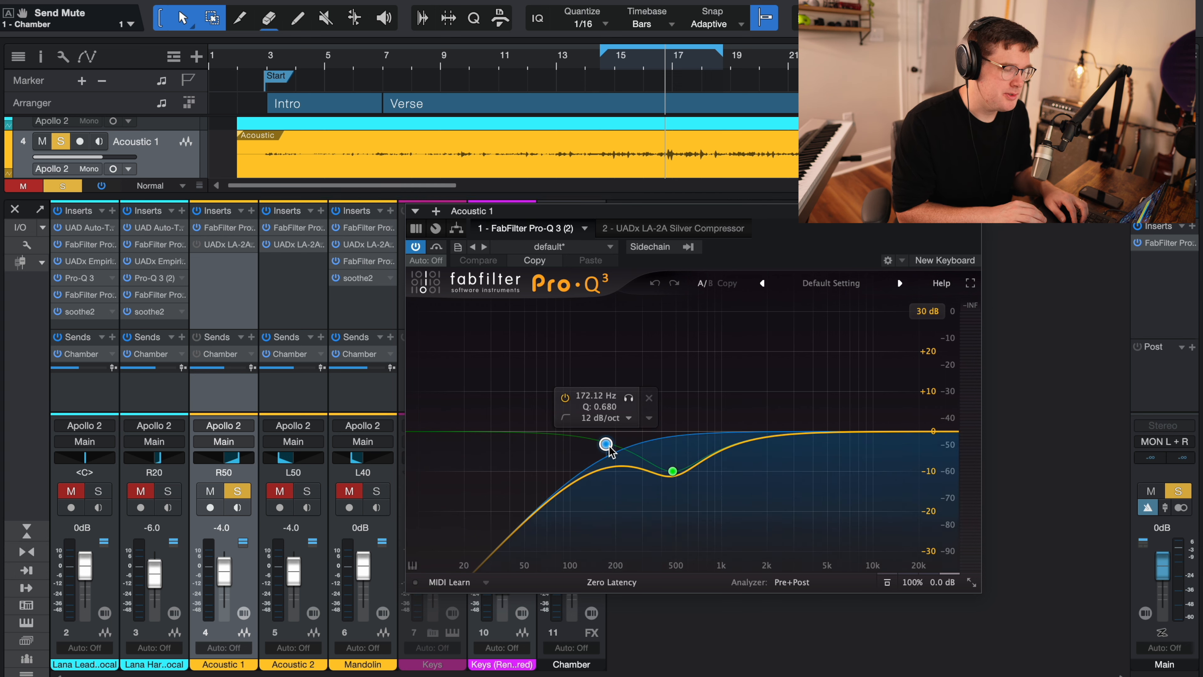
mouse_move(672, 477)
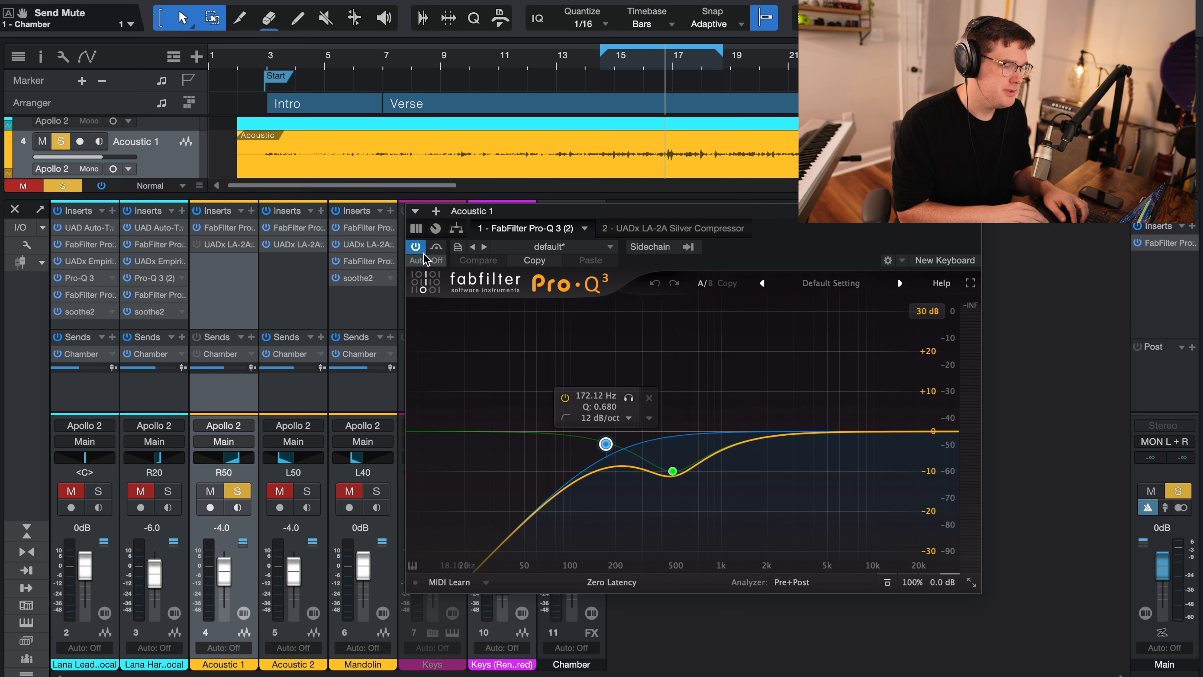
- Play Acoustic 1 from the loop start, comparing the Pro-Q 3 bypassed and active, and leave it active
left_click(600, 68)
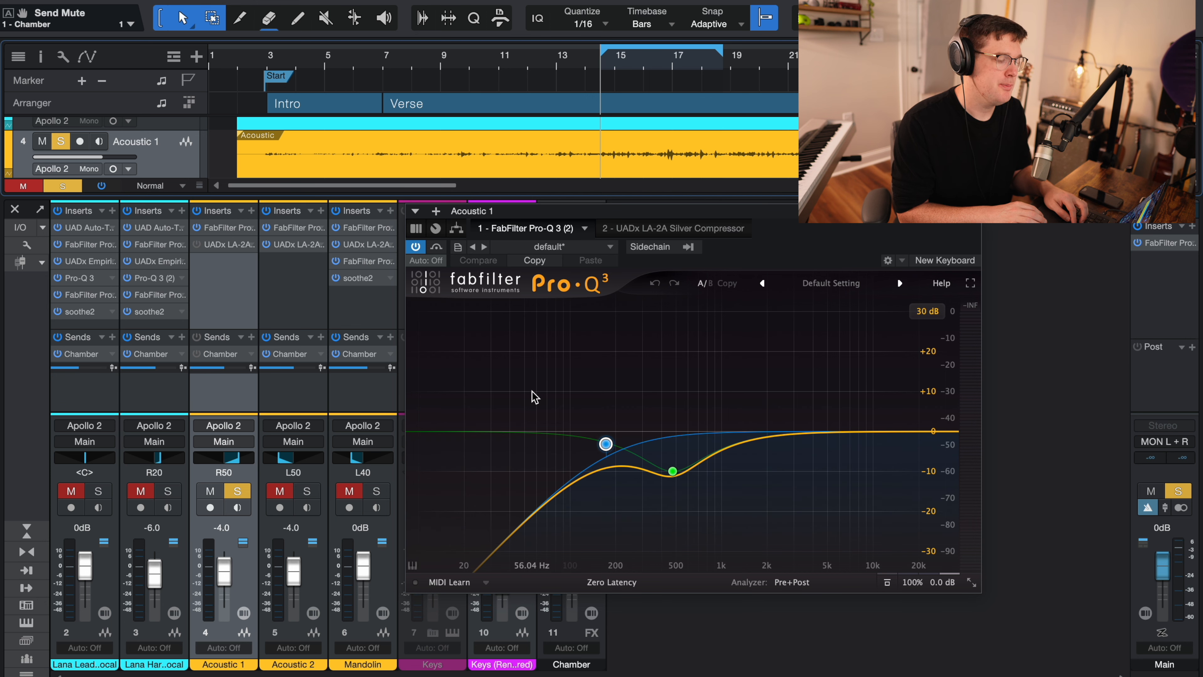
key("space")
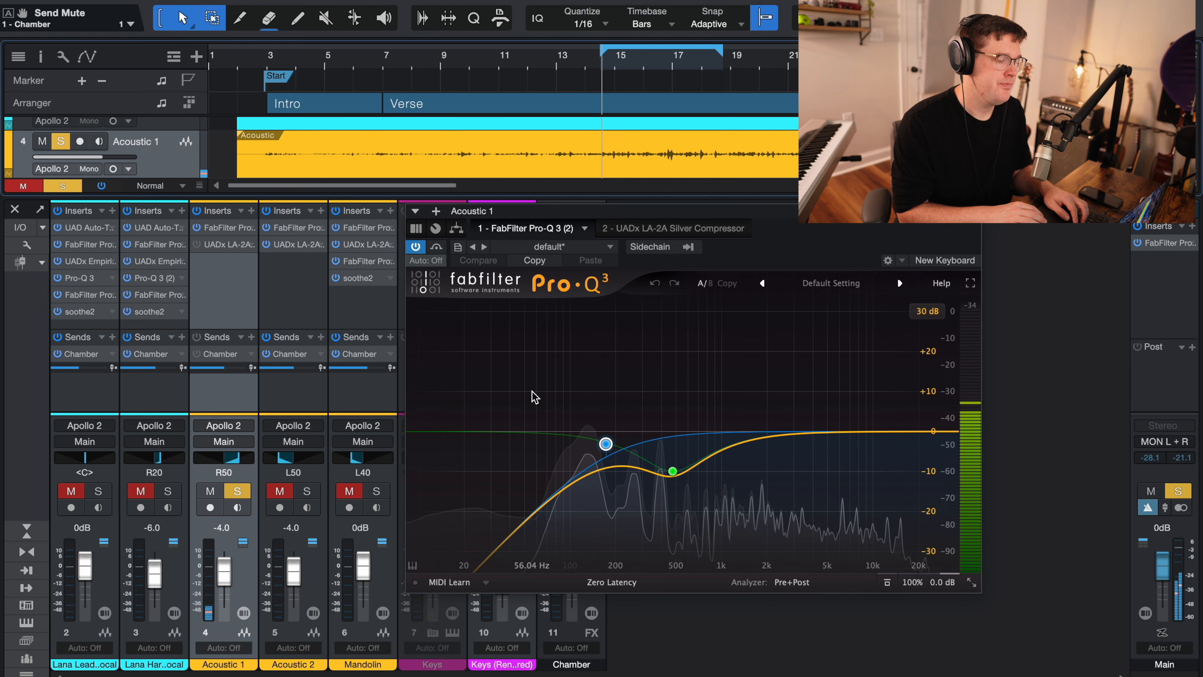
left_click(437, 248)
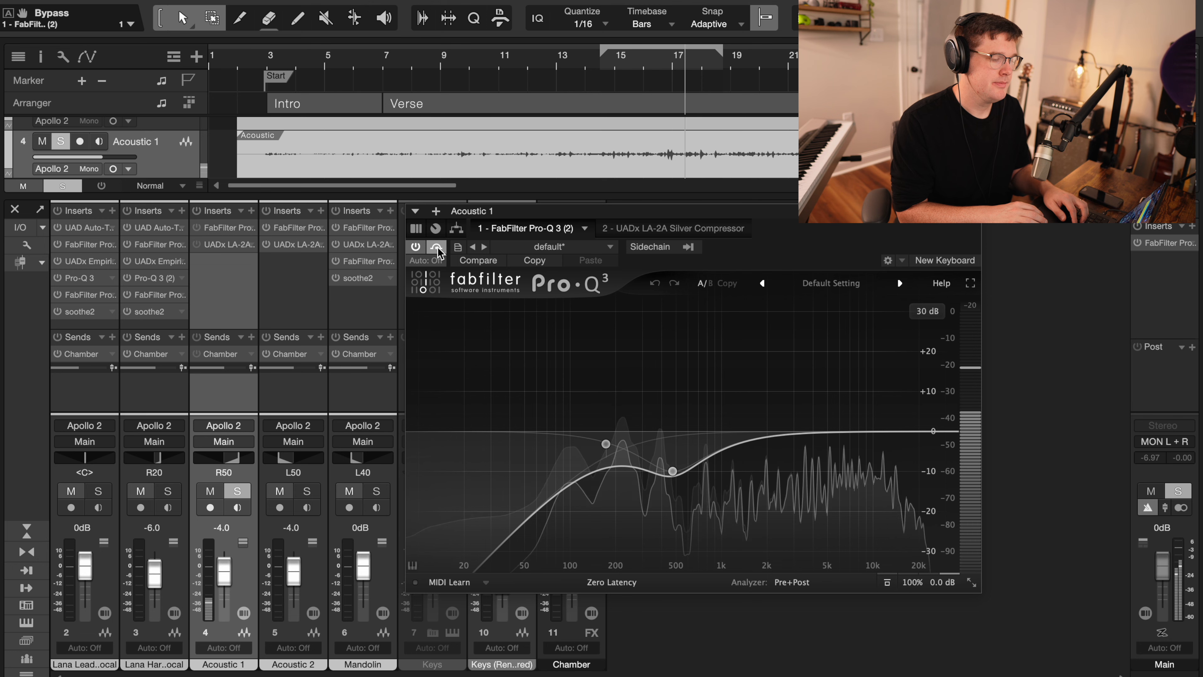
left_click(437, 249)
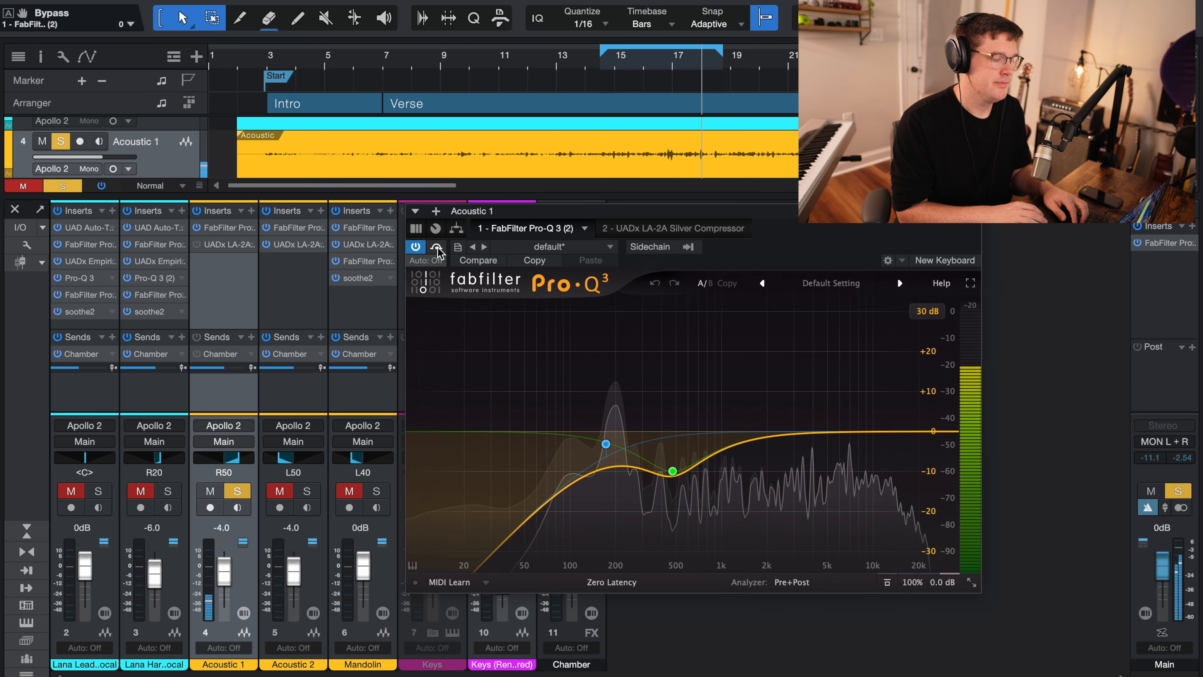
- Activate Acoustic 1's LA-2A Silver Compressor, compare it bypassed and active from near the loop start, and close the plug-in with it active
left_click(673, 229)
left_click(419, 248)
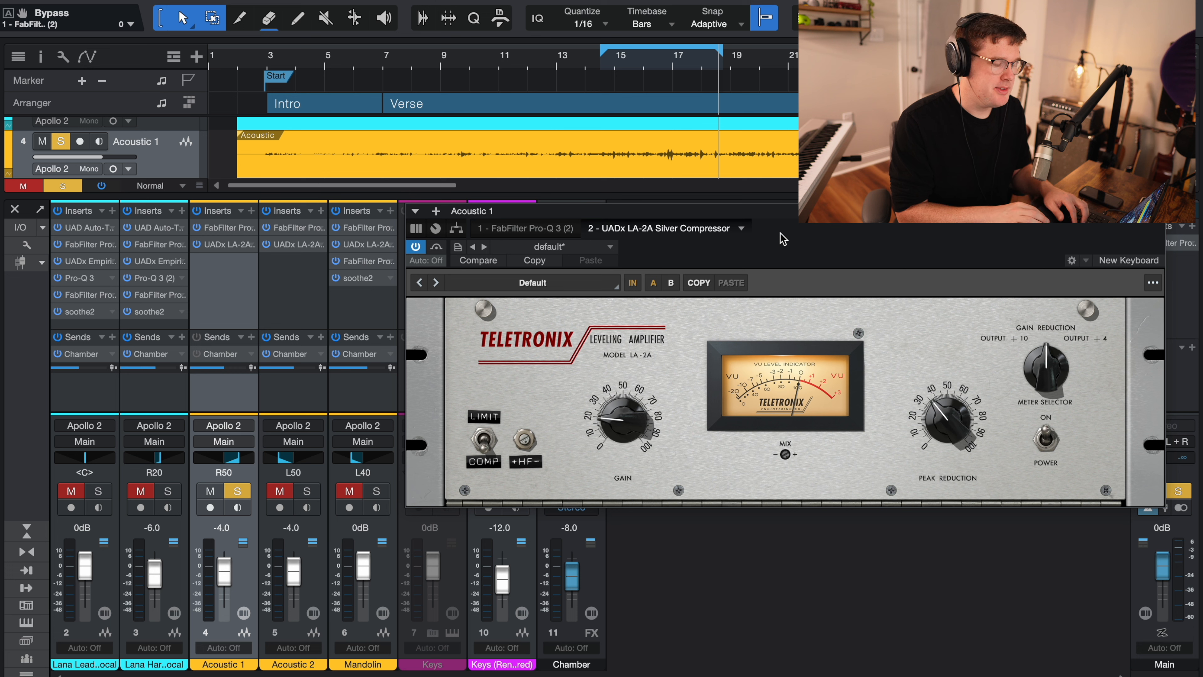
left_click(609, 71)
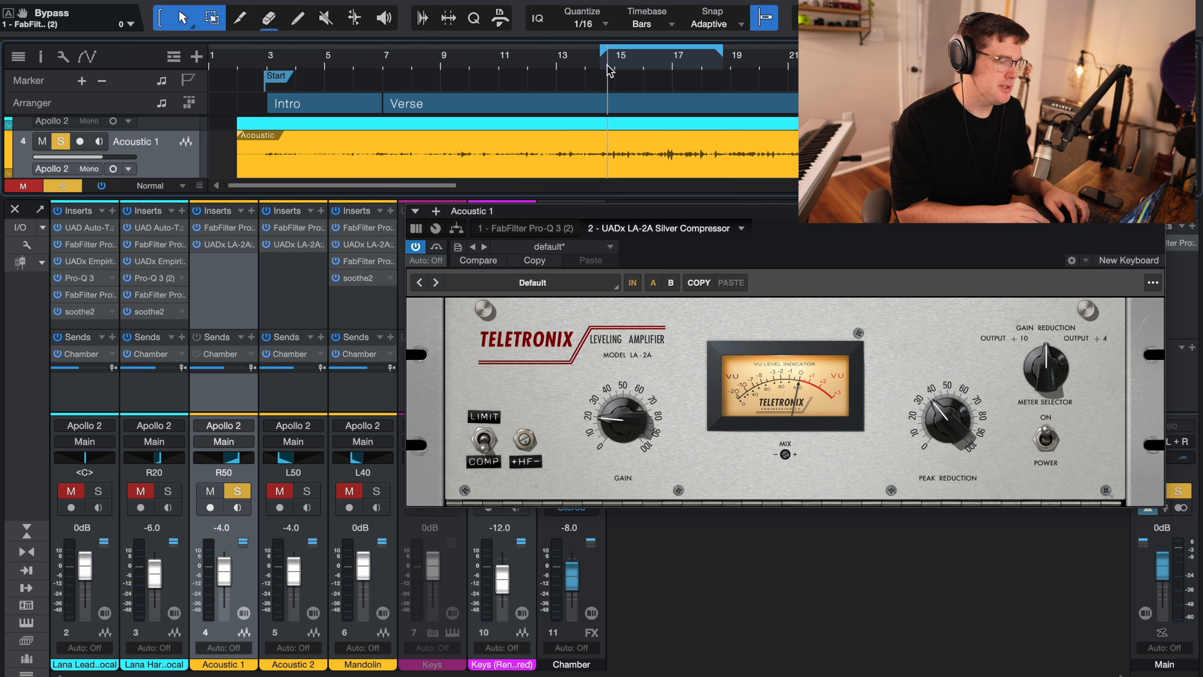
left_click(437, 248)
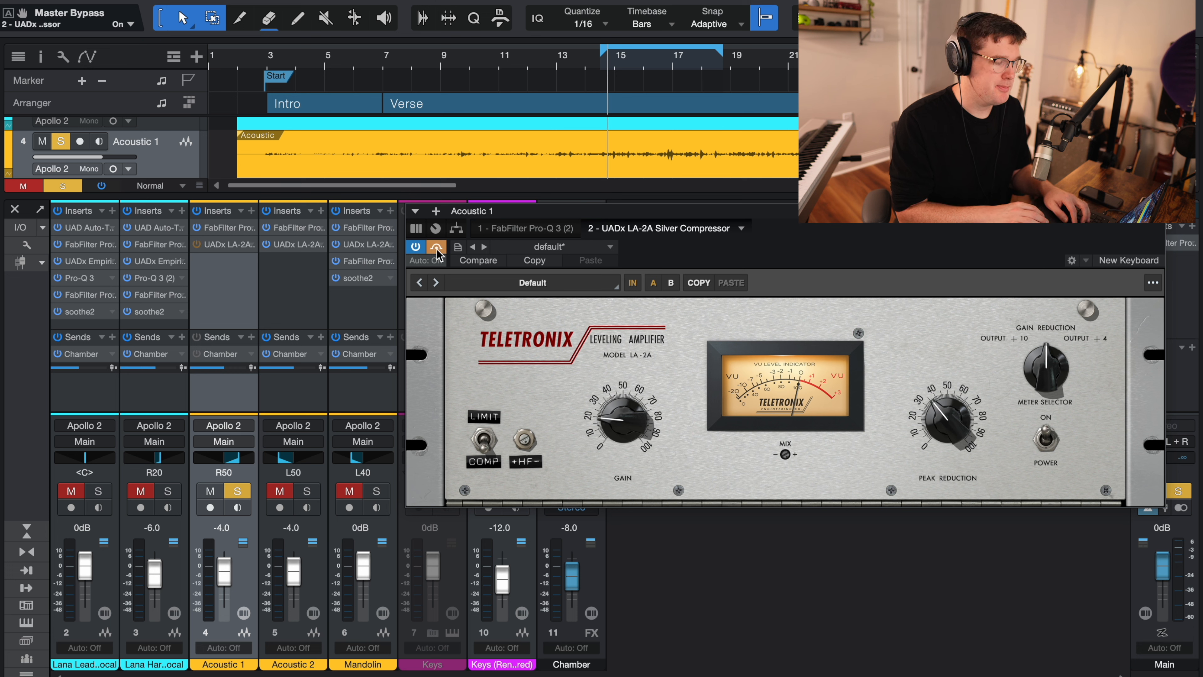
key("space")
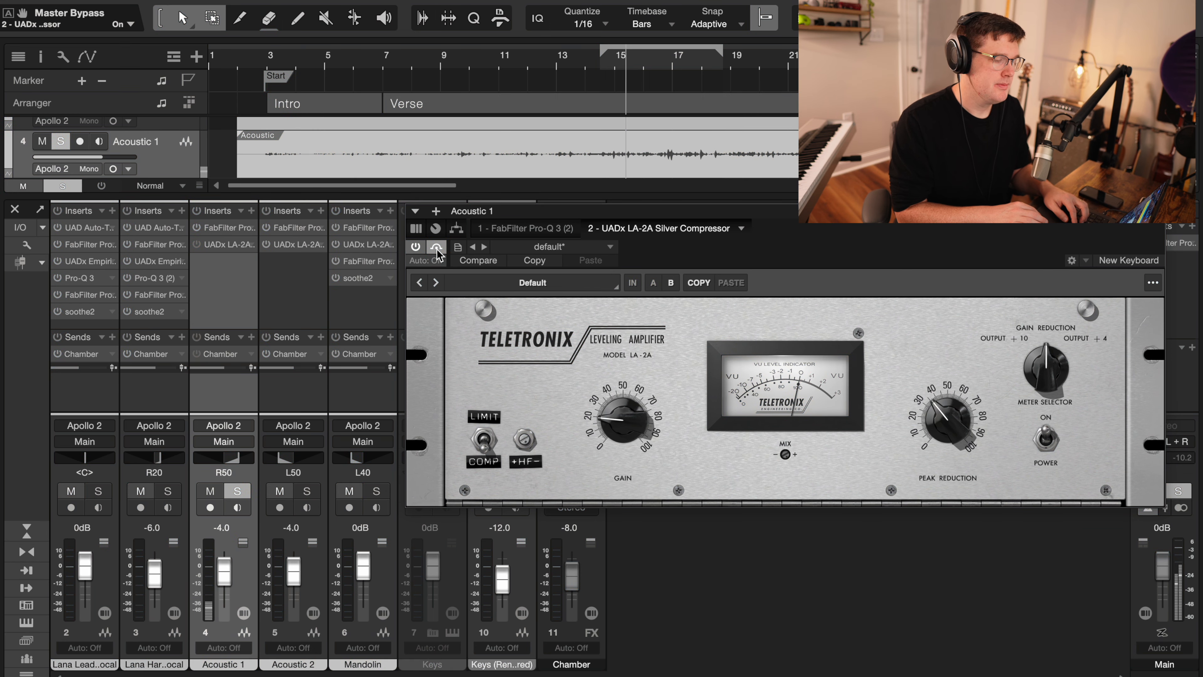
left_click(437, 248)
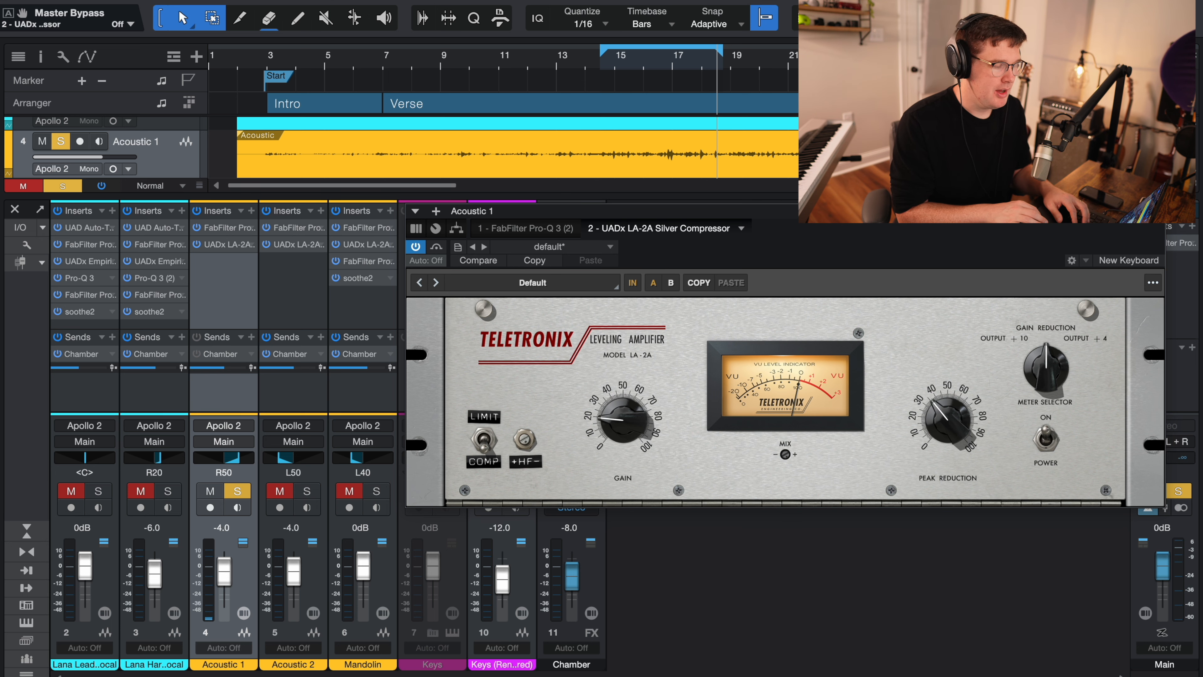
left_click(1155, 212)
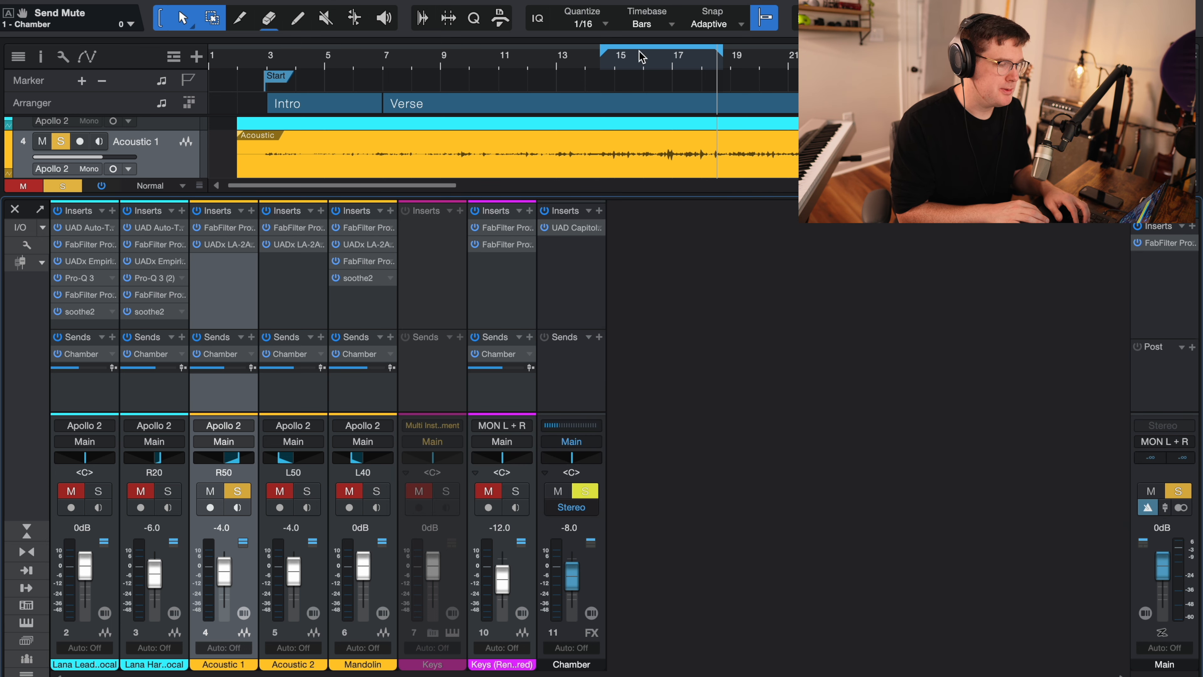
- Play Acoustic 1 from the loop start, comparing its Chamber send deactivated and active, and unsolo the track with the send active
left_click(609, 62)
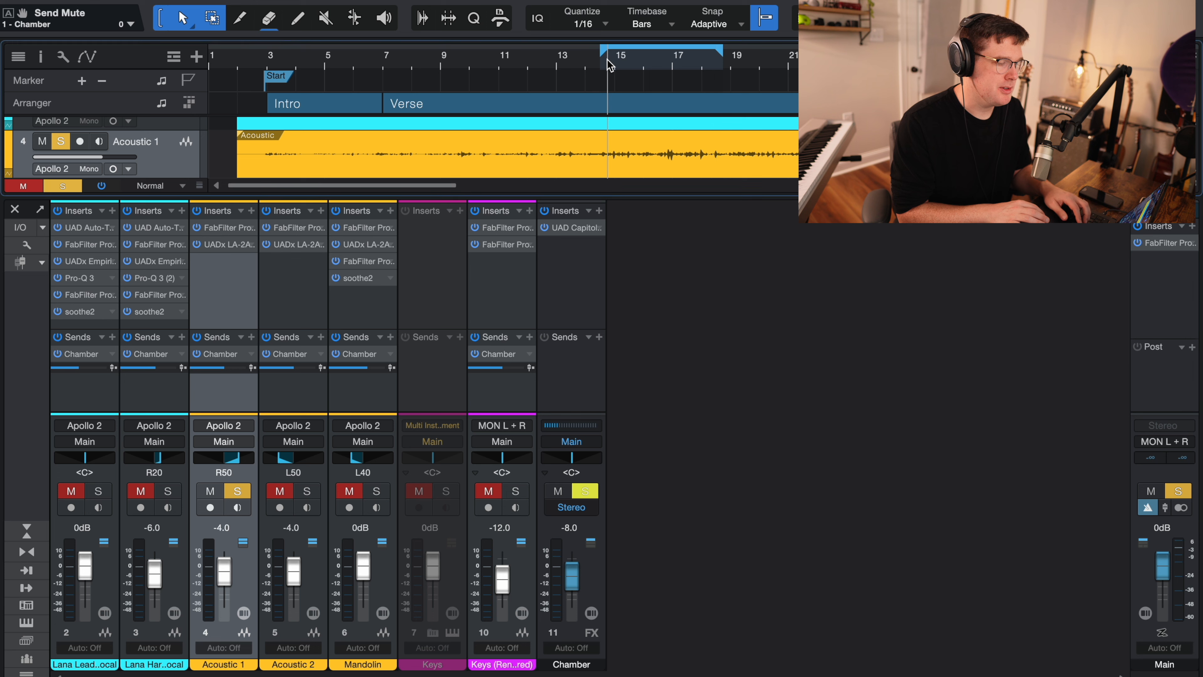
left_click(197, 356)
key("space")
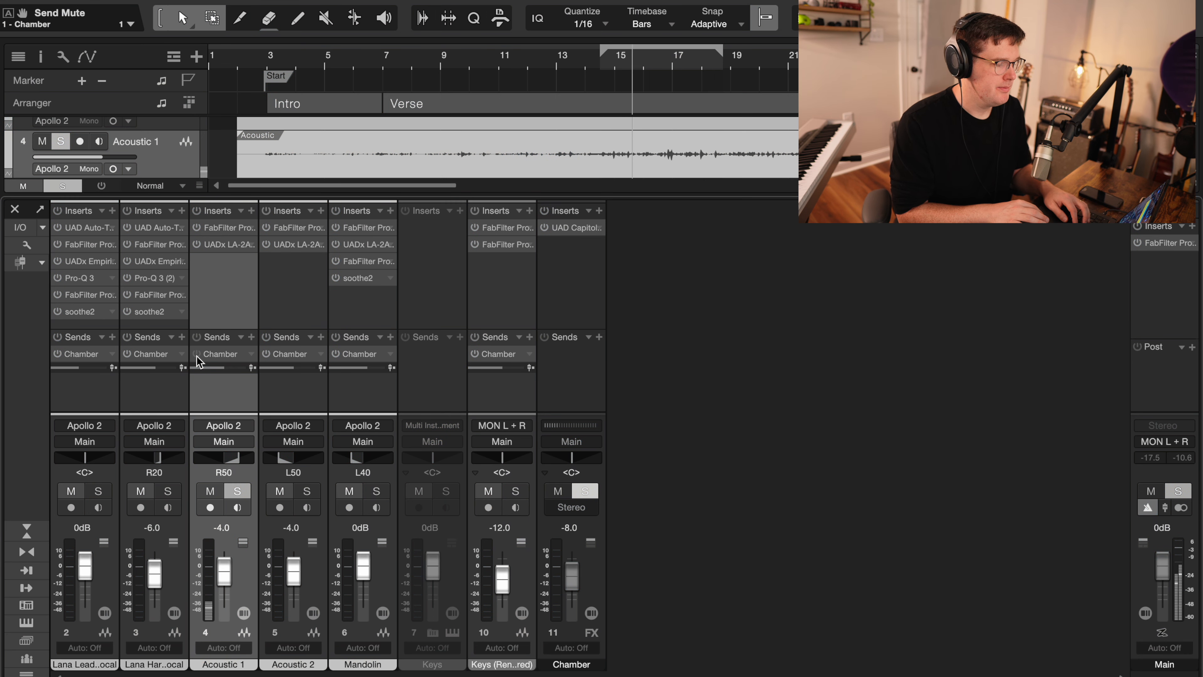
left_click(197, 358)
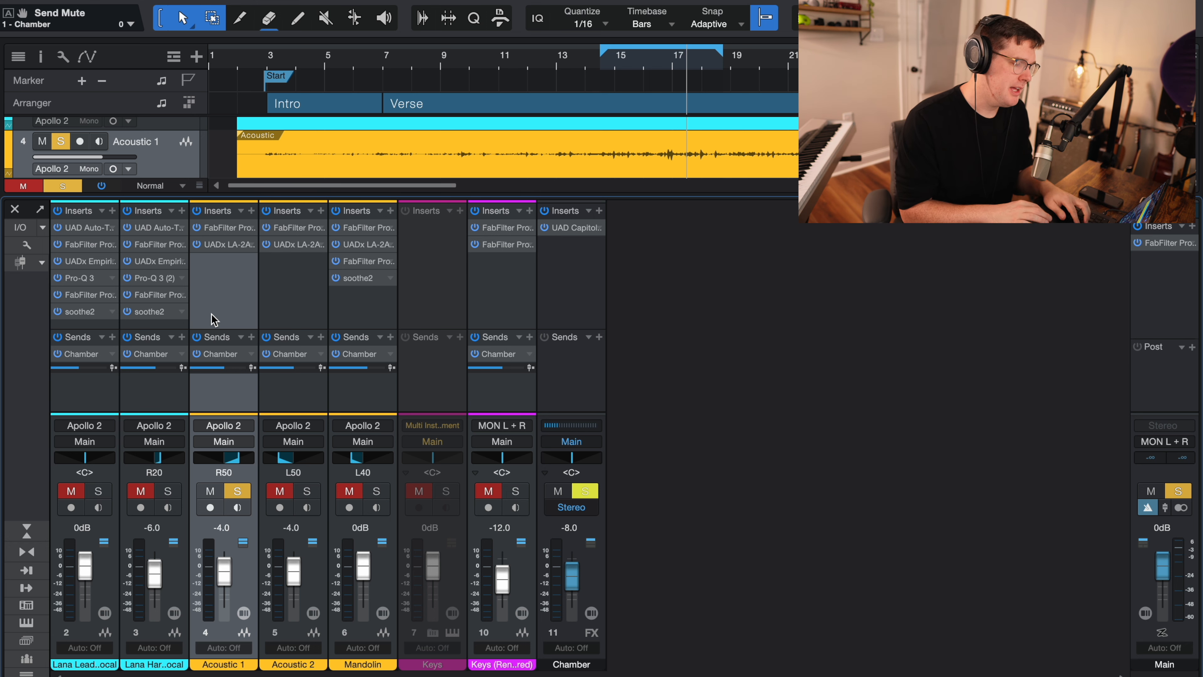
key("s")
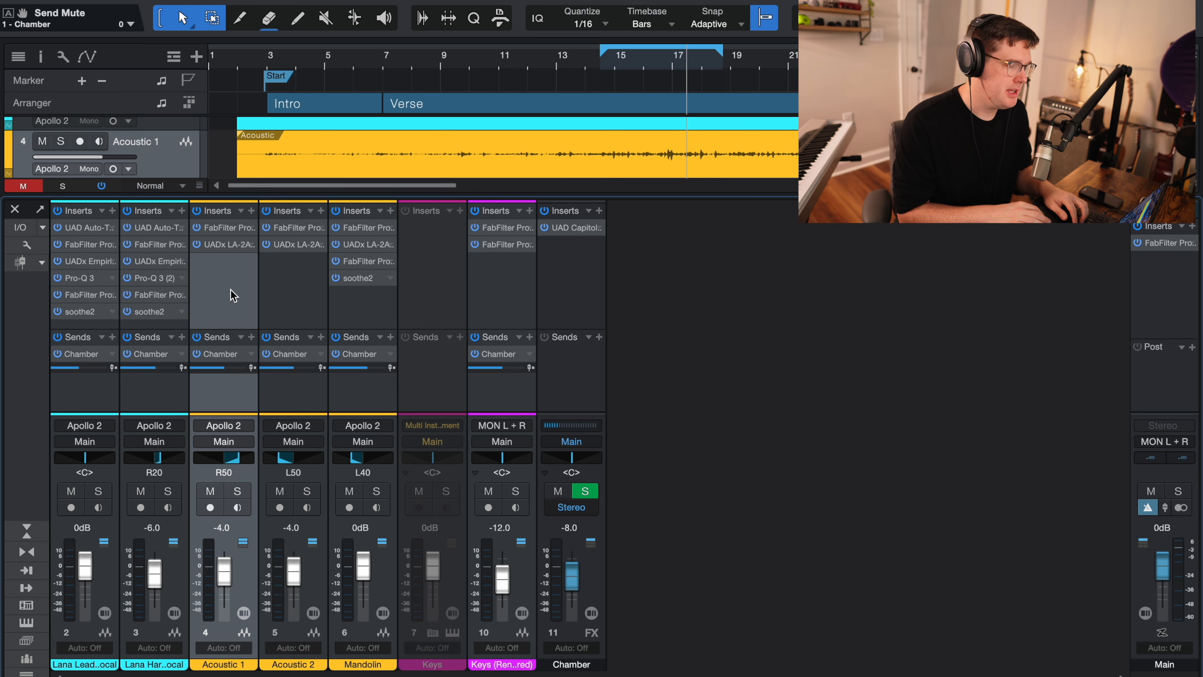
- Bring up Acoustic 2's Pro-Q 3 and LA-2A Silver Compressor, solo the track, and deactivate all its inserts and the Chamber send
left_click(299, 294)
left_click(301, 228)
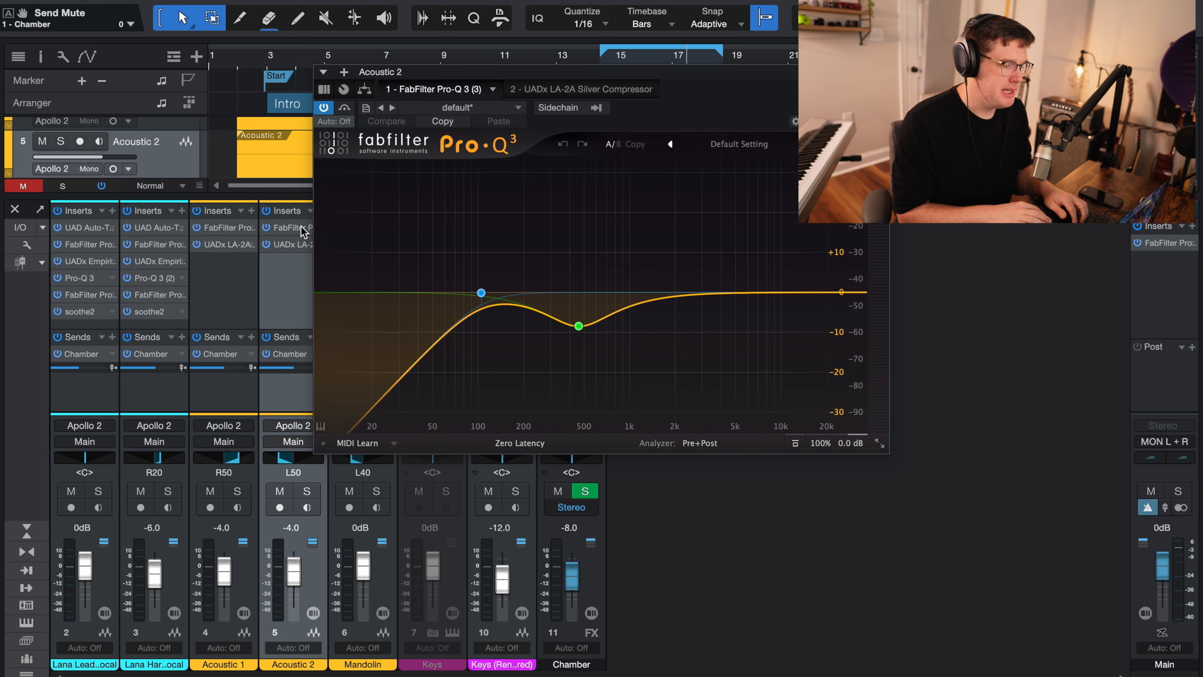
left_click(576, 90)
left_click_drag(456, 90, 460, 237)
key("s")
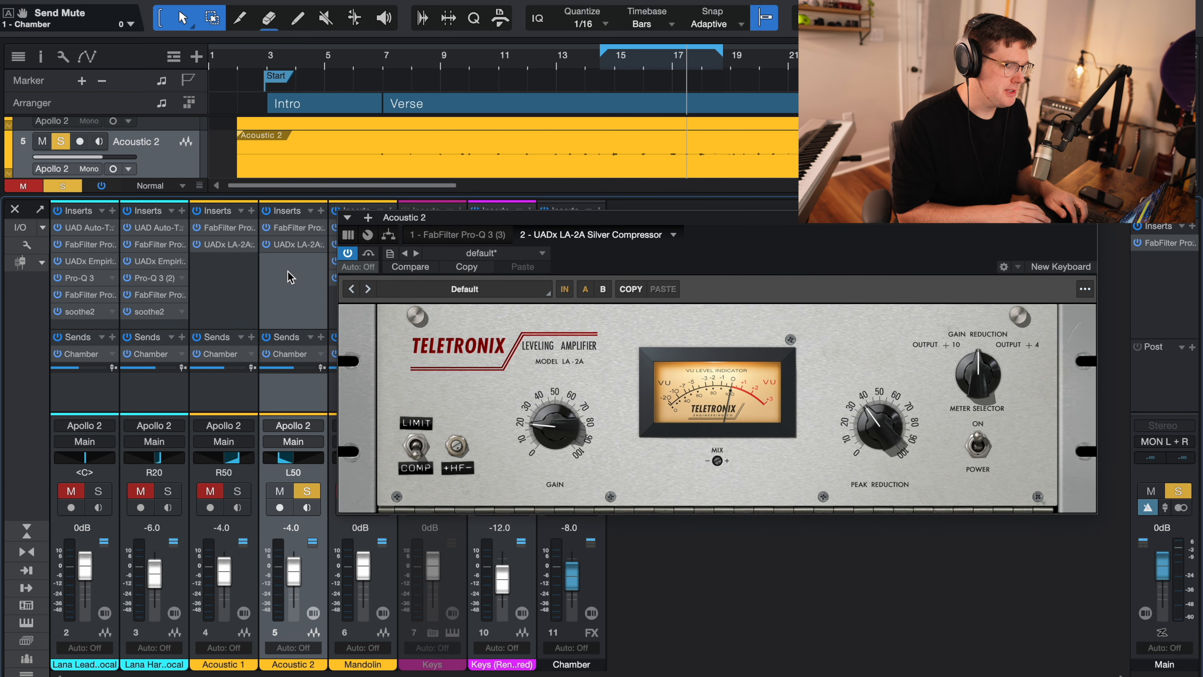
left_click(267, 353)
left_click(267, 211)
- Play Acoustic 2 unprocessed and set a new loop range in Verse 3 from just before bar 49 to about bar 57
left_click(607, 58)
key("space")
scroll(607, 113, "right", 3)
scroll(474, 125, "right", 3)
scroll(474, 126, "up", 1)
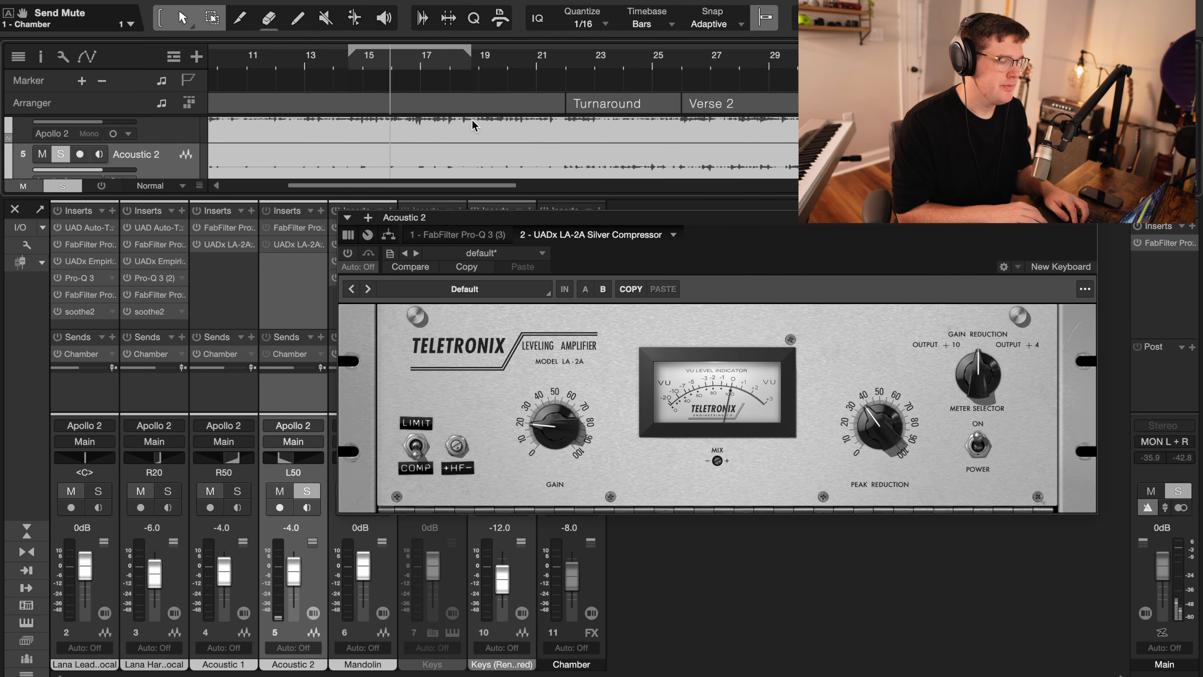
scroll(551, 166, "up", 2)
scroll(616, 164, "right", 10)
scroll(669, 163, "right", 1)
scroll(669, 163, "down", 1)
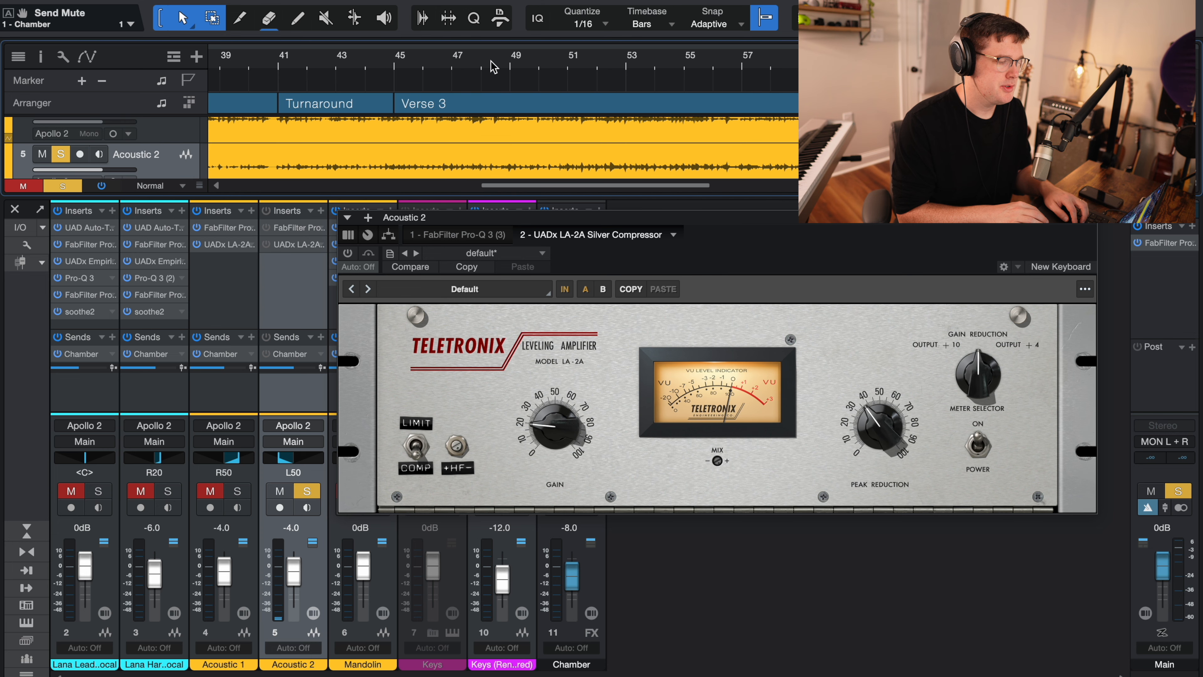
left_click_drag(495, 62, 740, 61)
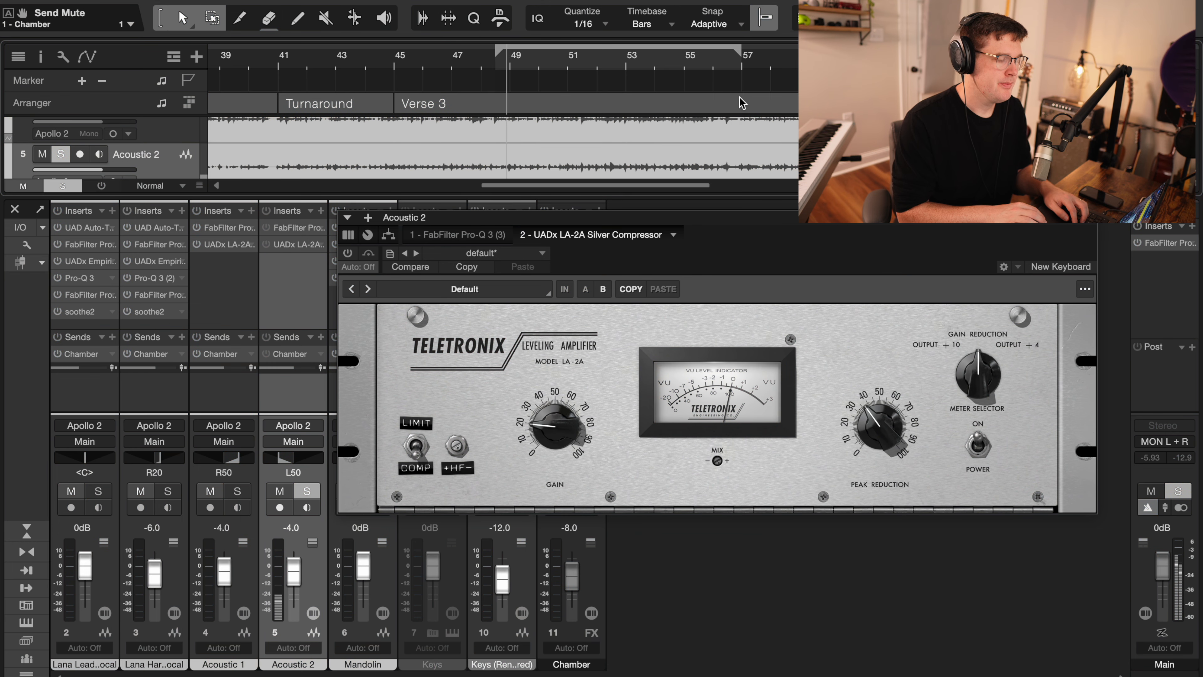
- Activate Acoustic 2's Pro-Q 3 and its LA-2A Silver Compressor one after the other during playback, and close the plug-in window
left_click(495, 235)
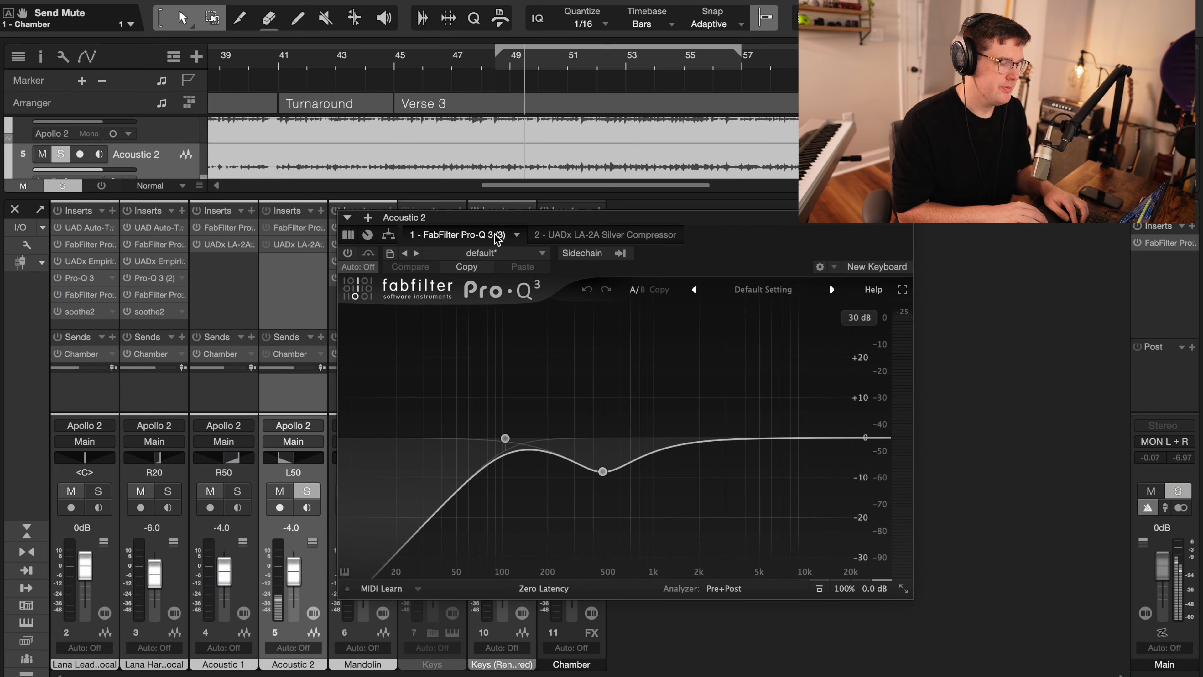
left_click(348, 253)
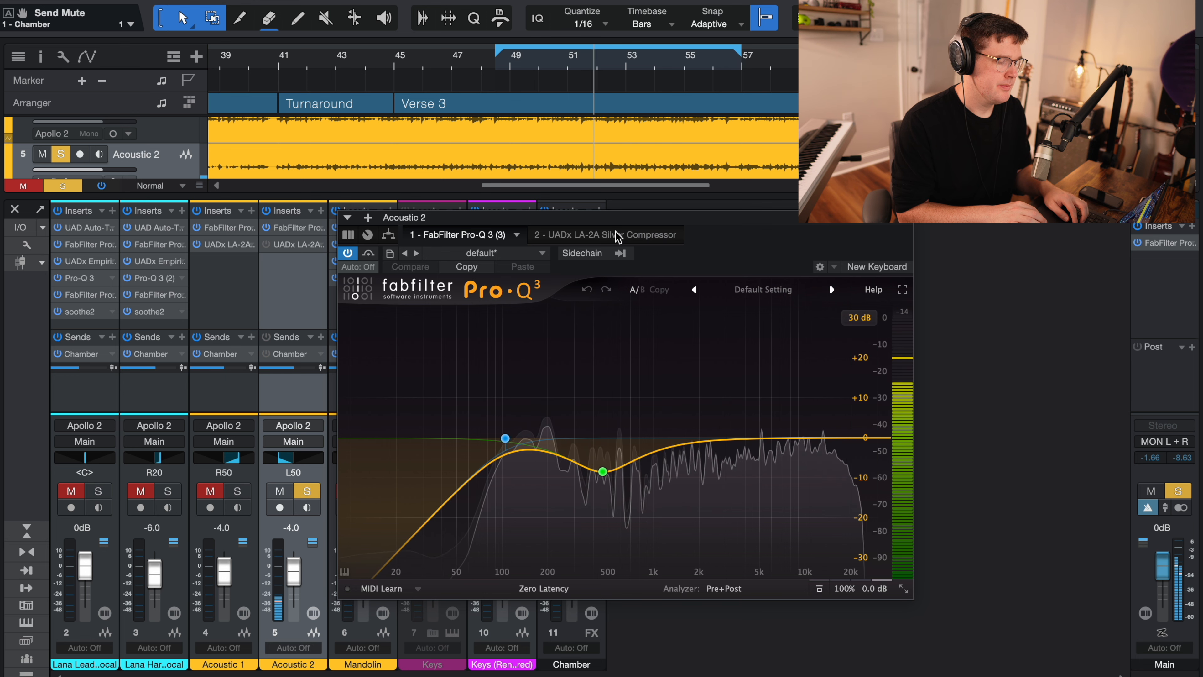
left_click(606, 237)
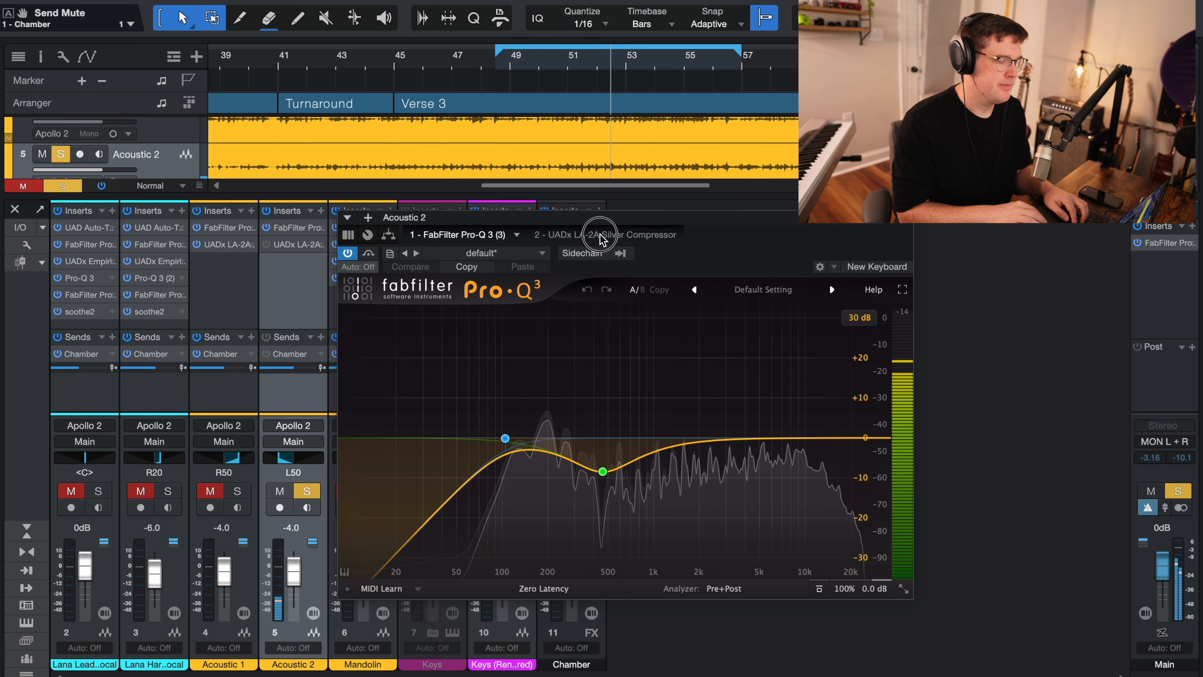
left_click(348, 253)
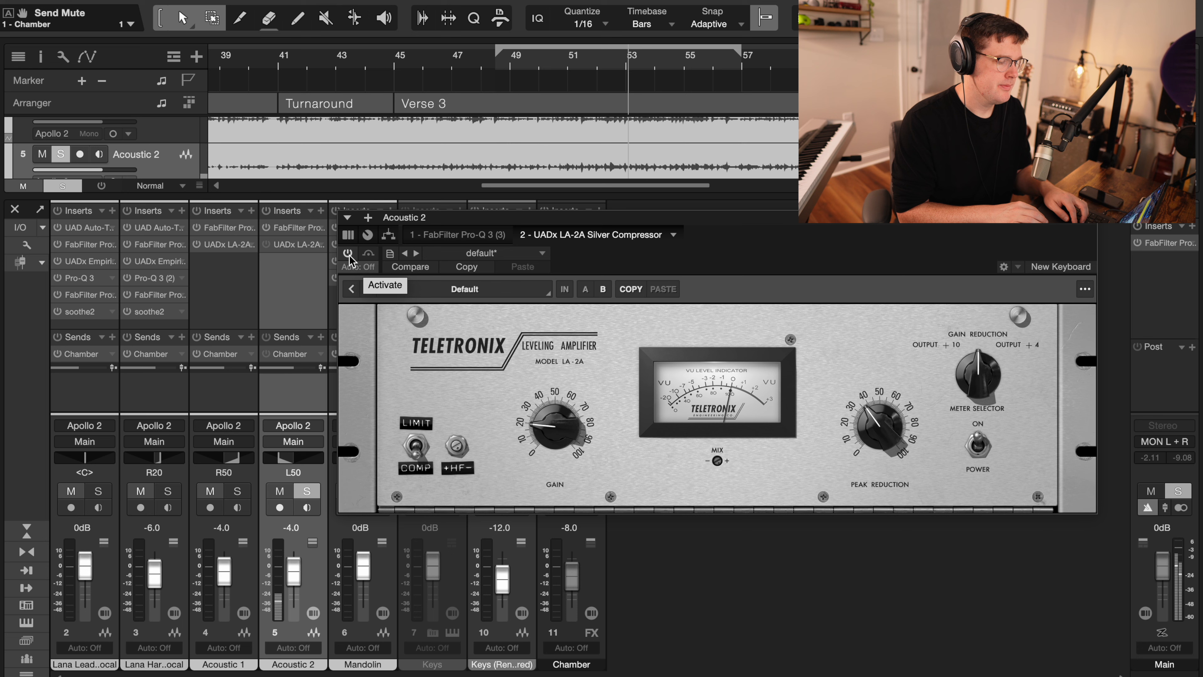
left_click(348, 254)
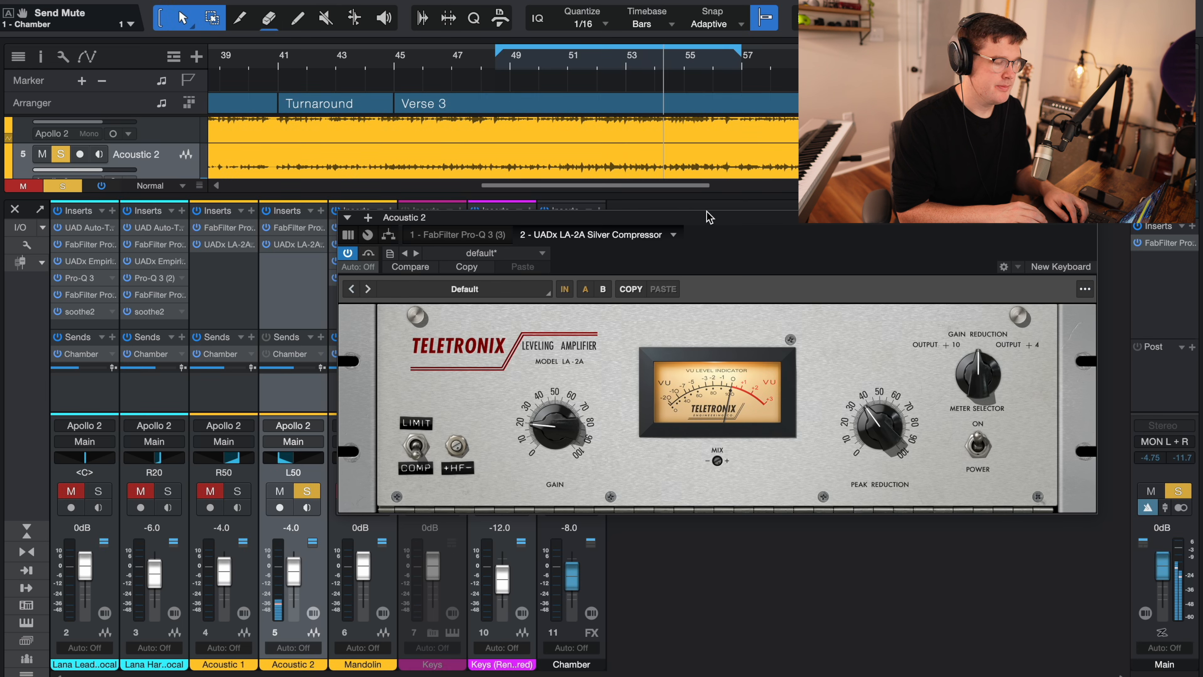
left_click(1088, 217)
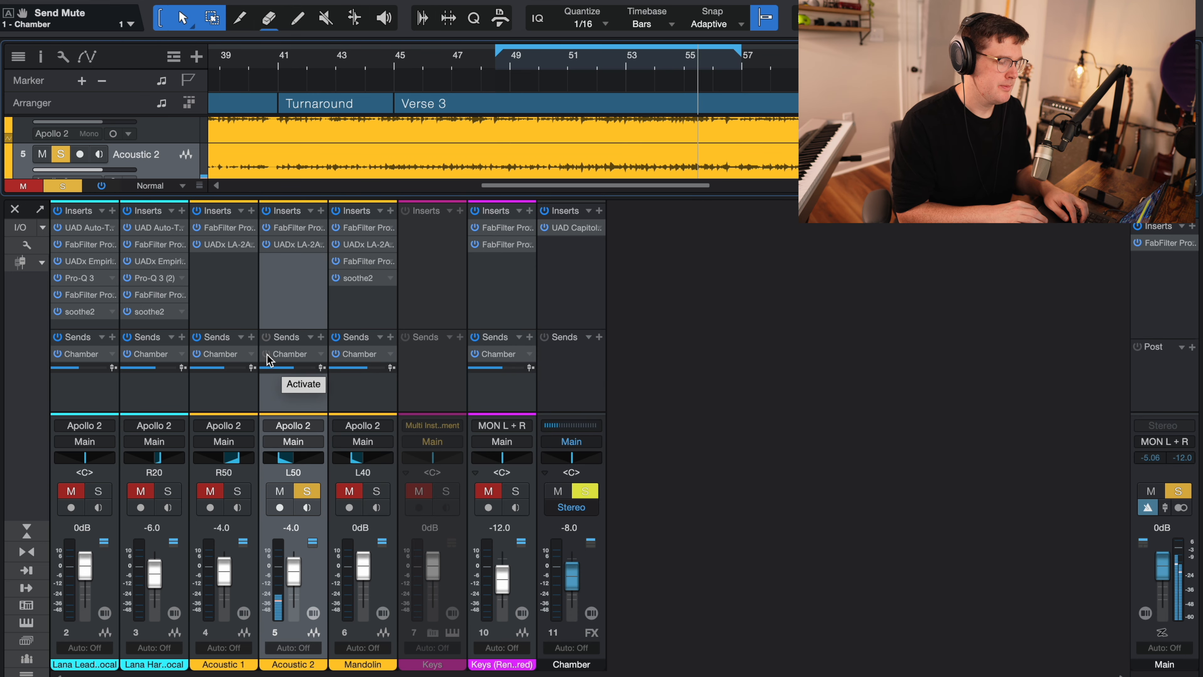
- Activate Acoustic 2's Chamber send during playback, close the reverb plug-in opened along the way, and unsolo the track
double_click(287, 355)
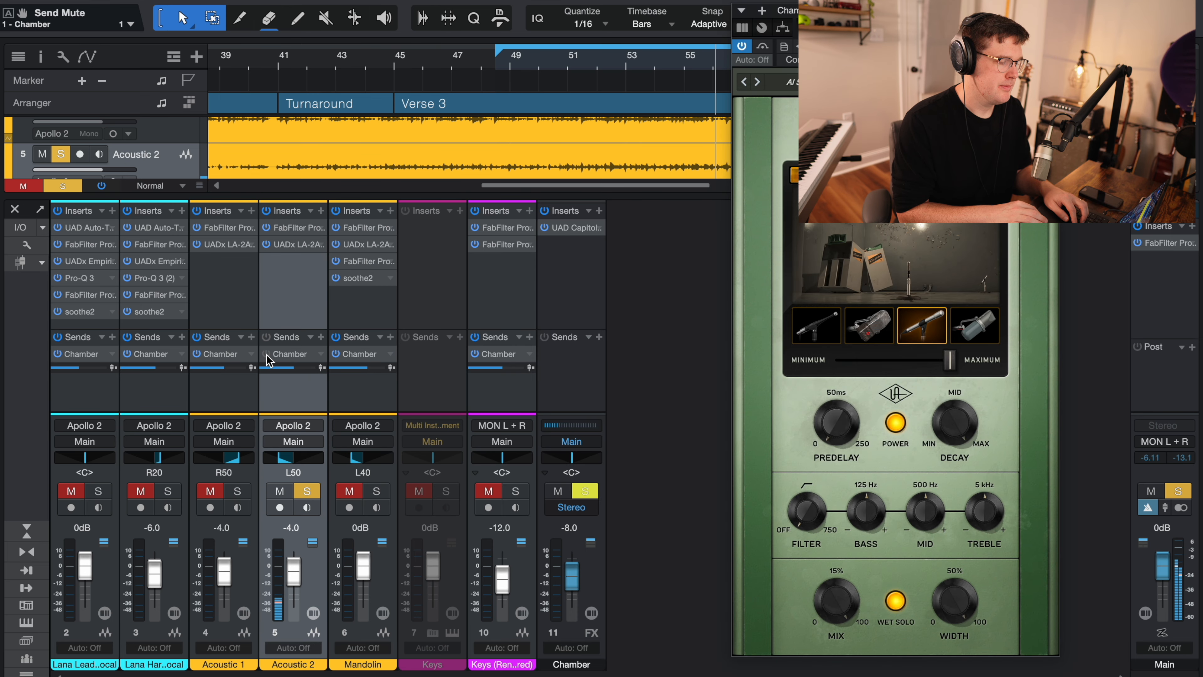
left_click(264, 355)
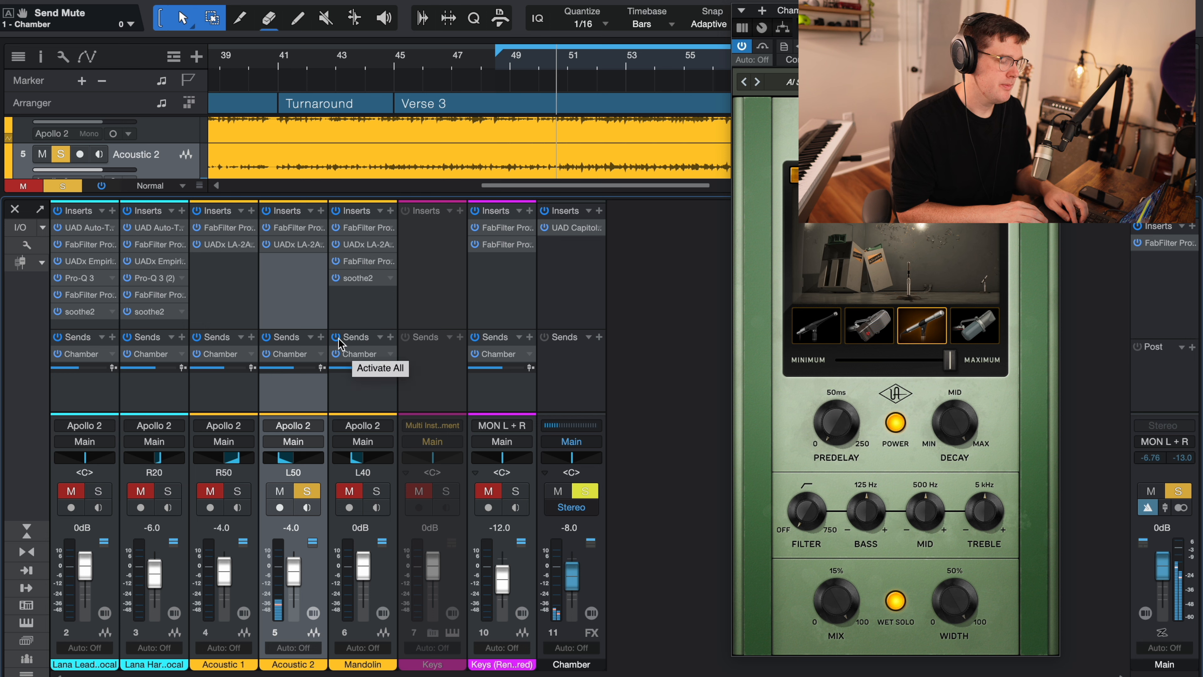
left_click(1051, 10)
key("s")
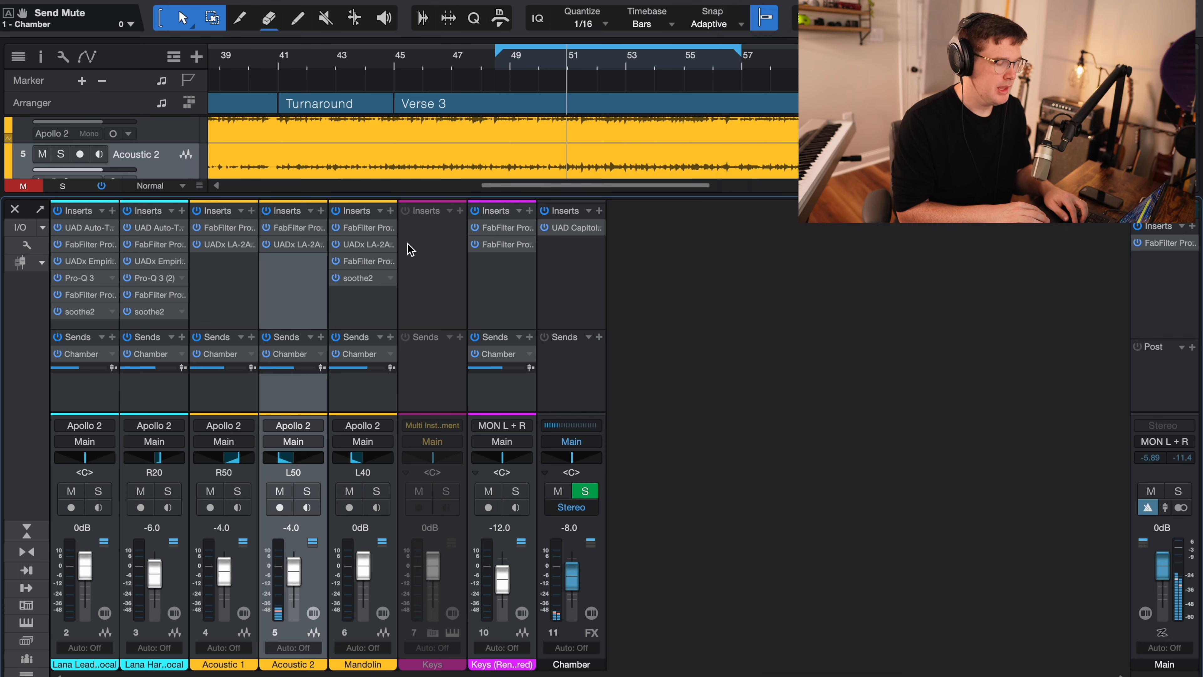
- Solo Acoustic 1 and Acoustic 2 together, play them from the loop start, and reorder the channels so Acoustic 2 comes before Acoustic 1
left_click(287, 312)
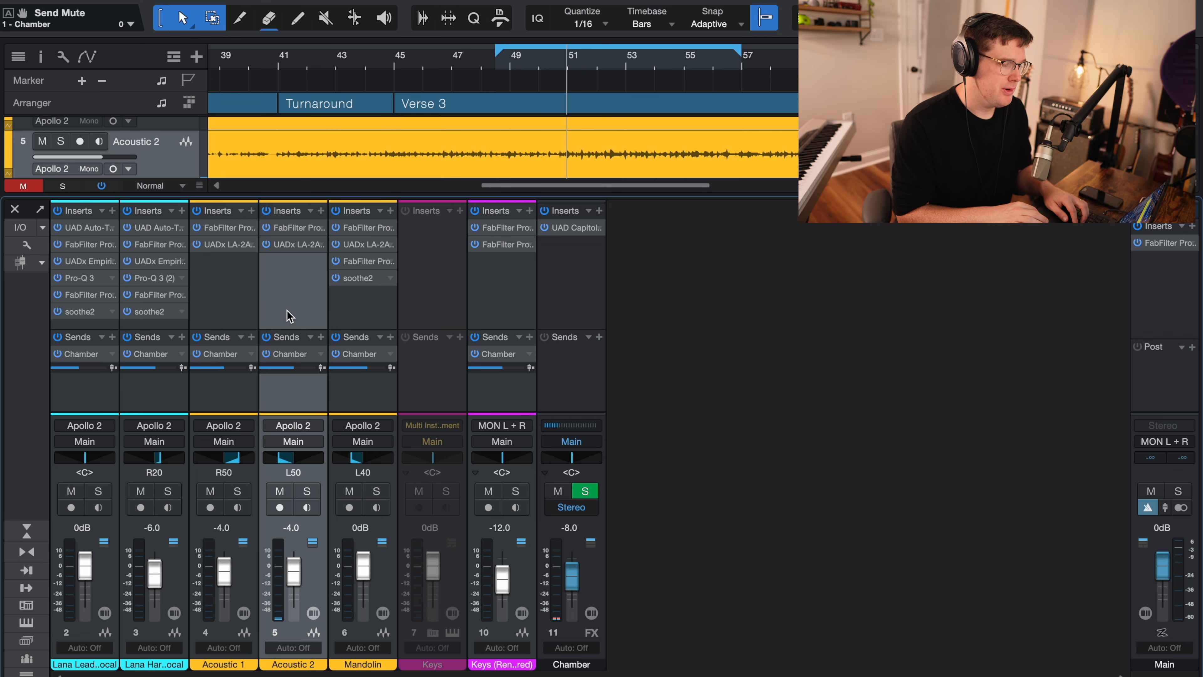
left_click(242, 309, "shift")
key("s")
left_click(504, 66)
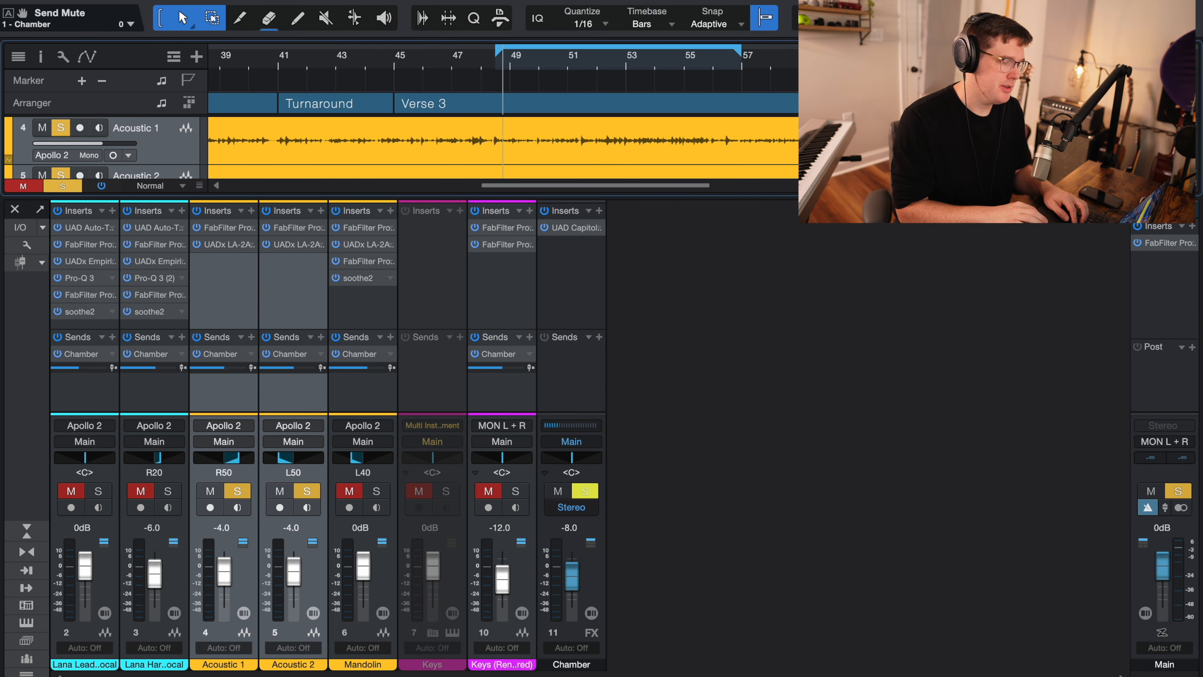
key("space")
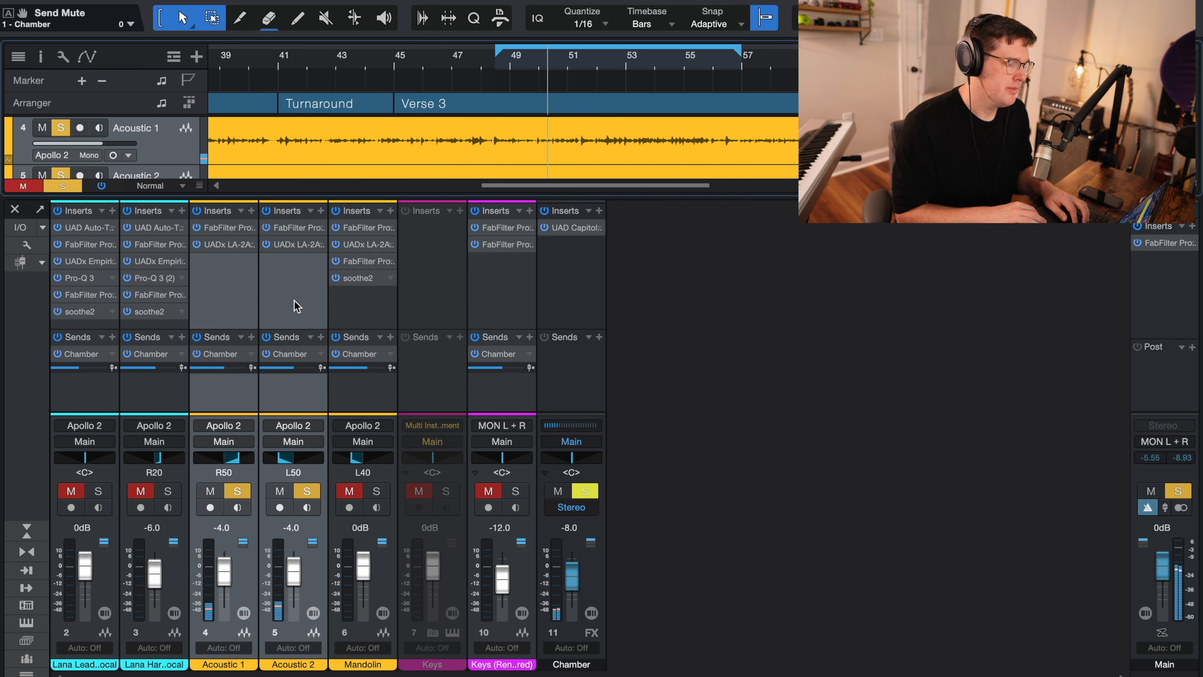
left_click_drag(296, 309, 216, 302)
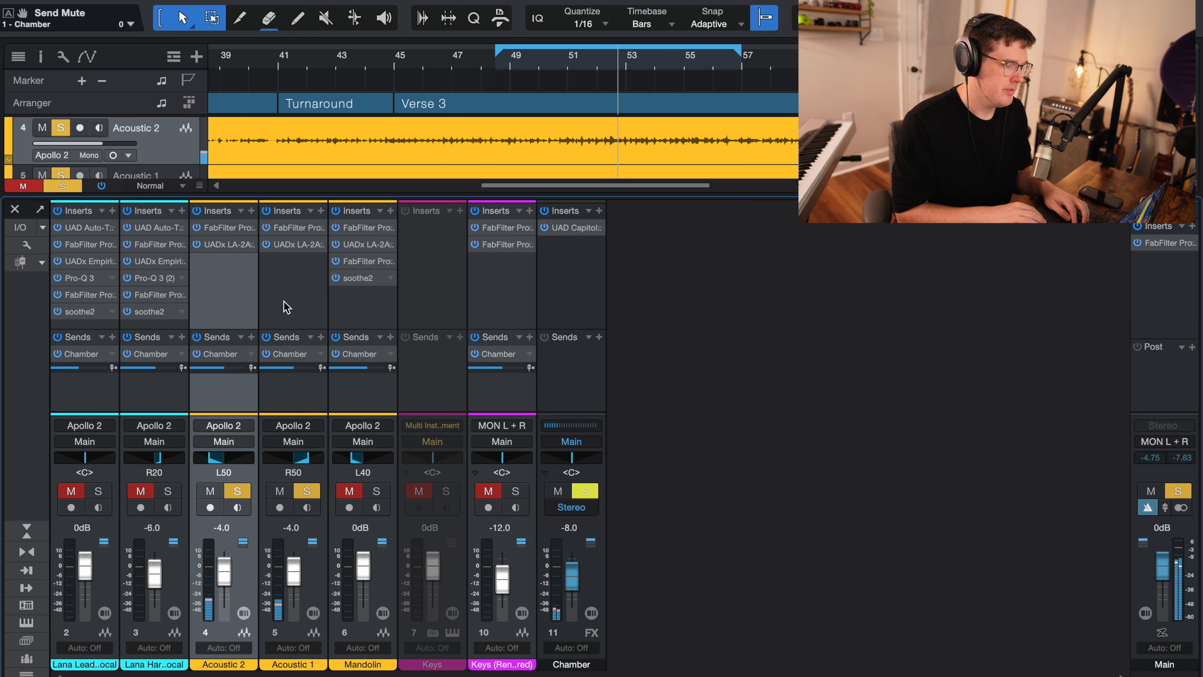
- Solo the Mandolin, bring up its Pro-Q 3, and play from the loop start with all inserts and the Chamber send deactivated
left_click(363, 316)
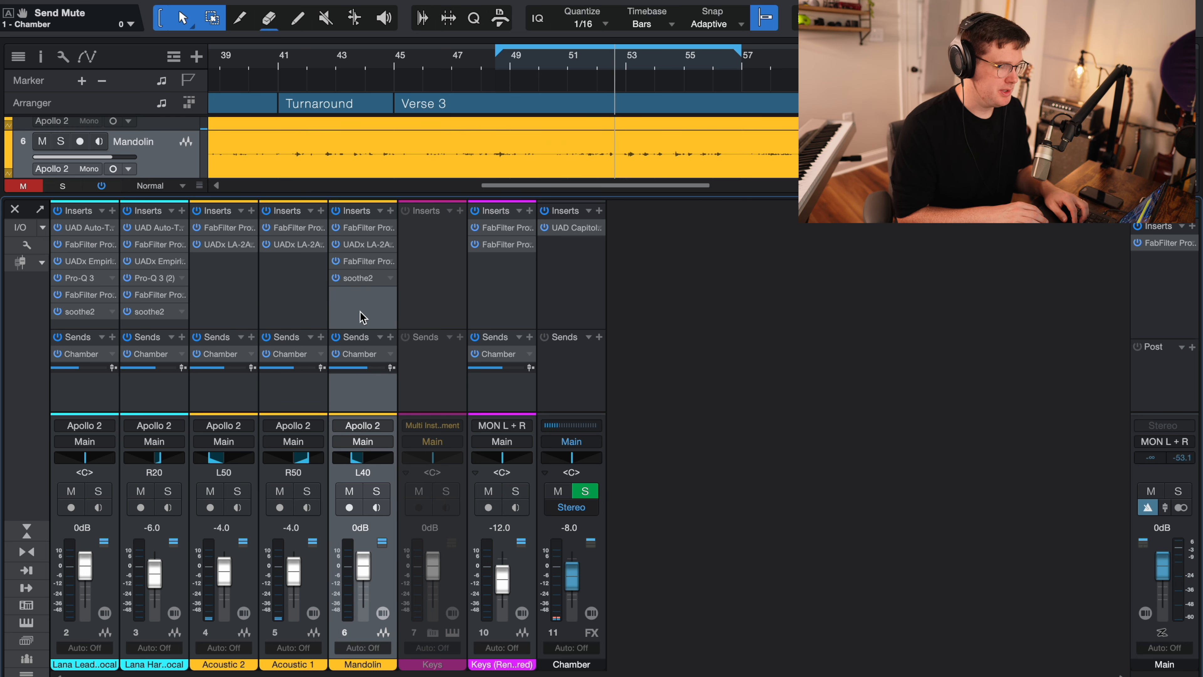
left_click(365, 228)
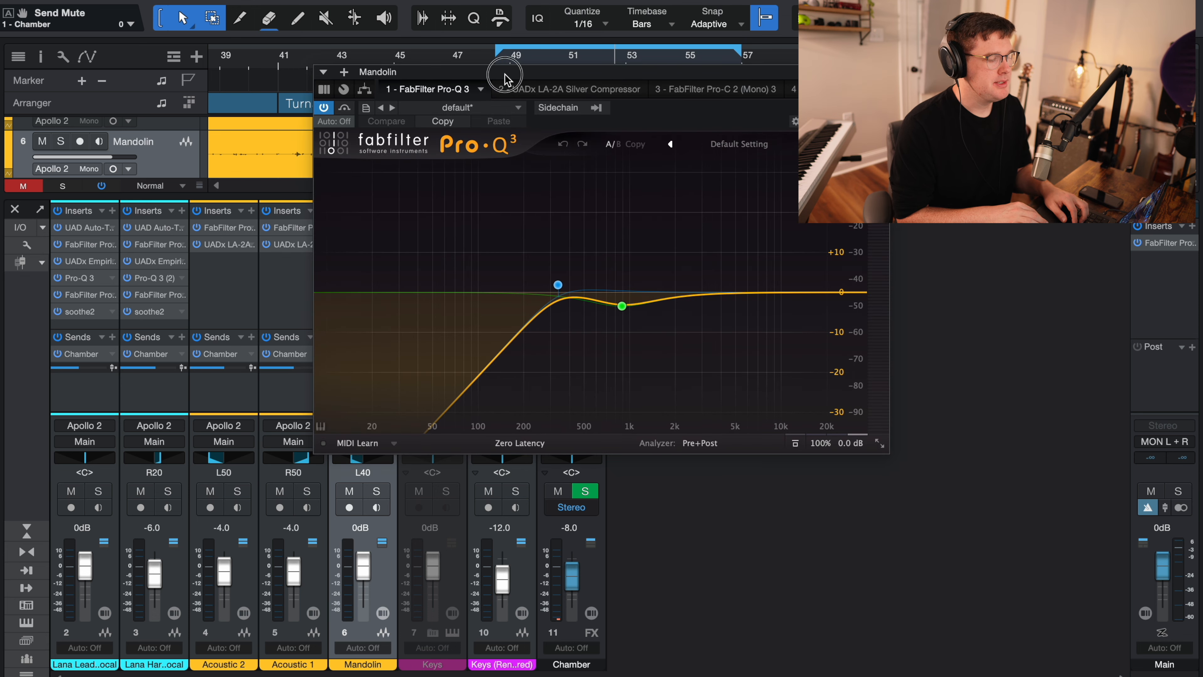
left_click_drag(497, 74, 616, 250)
left_click(336, 210)
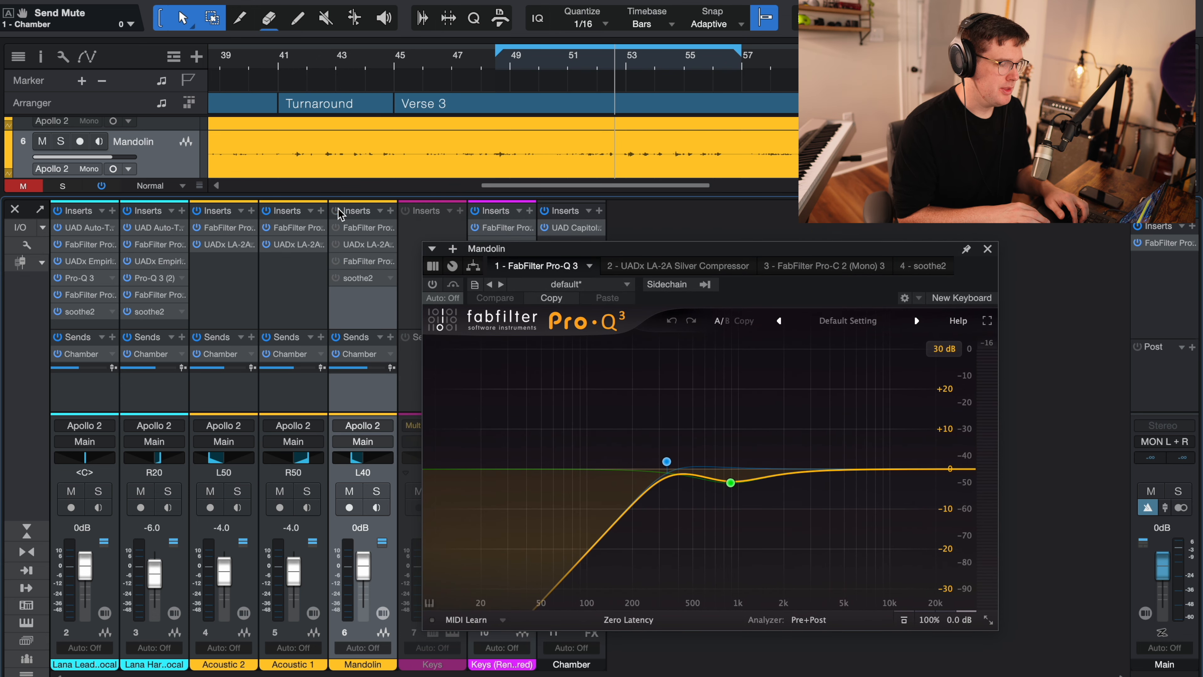
left_click(337, 354)
key("s")
left_click(506, 67)
key("space")
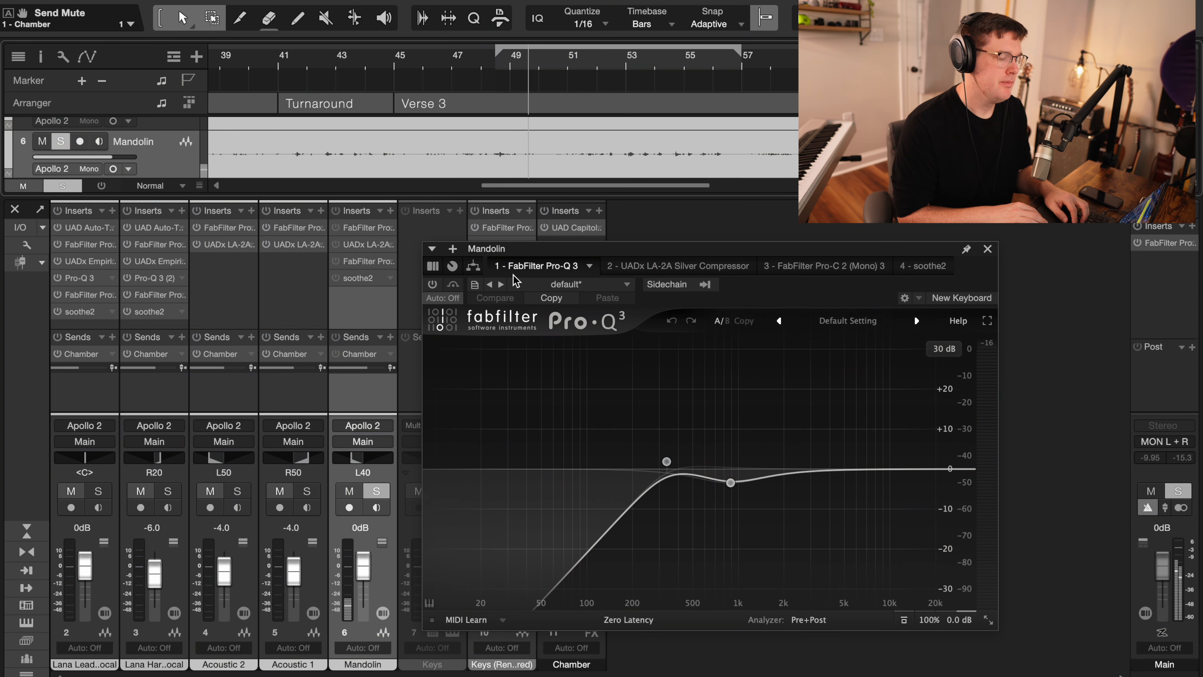
- Activate the Mandolin's Pro-Q 3 and its LA-2A Silver Compressor one after the other during playback
left_click(432, 285)
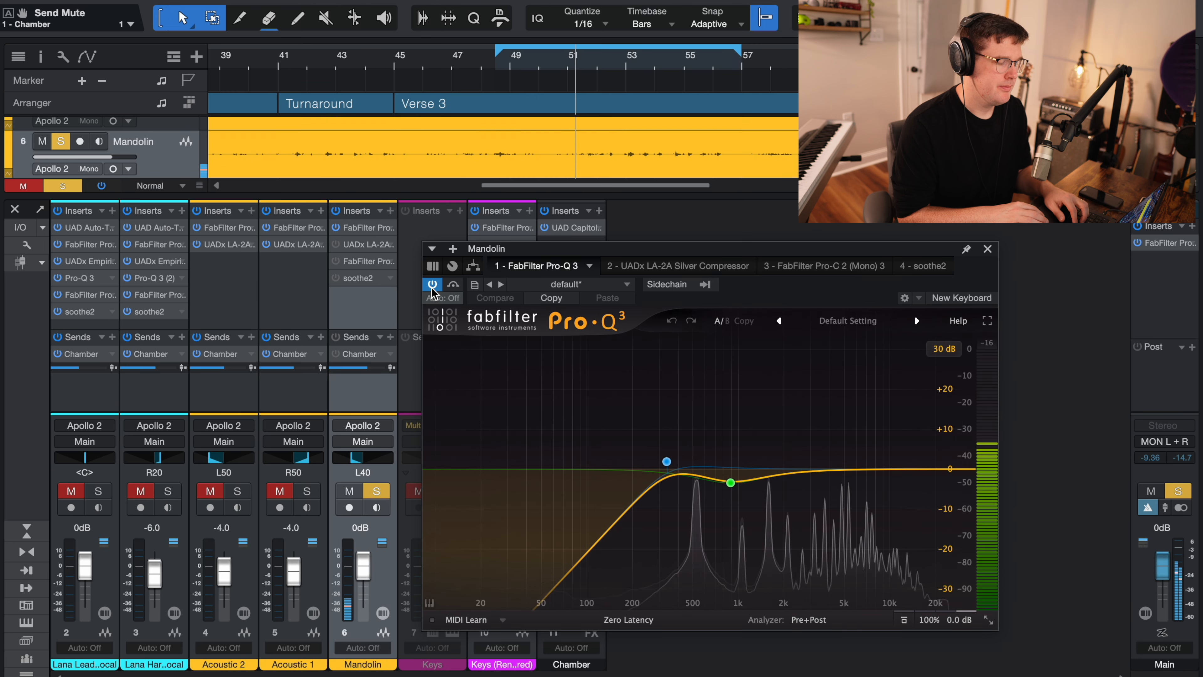
left_click(658, 266)
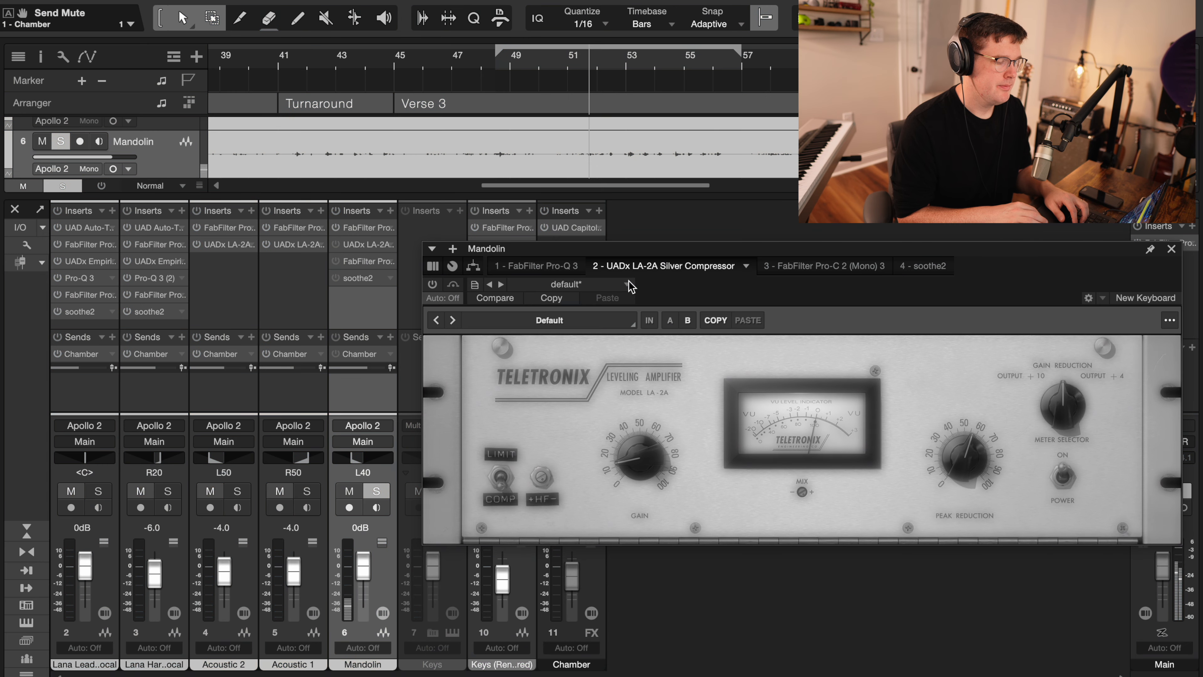
left_click(432, 284)
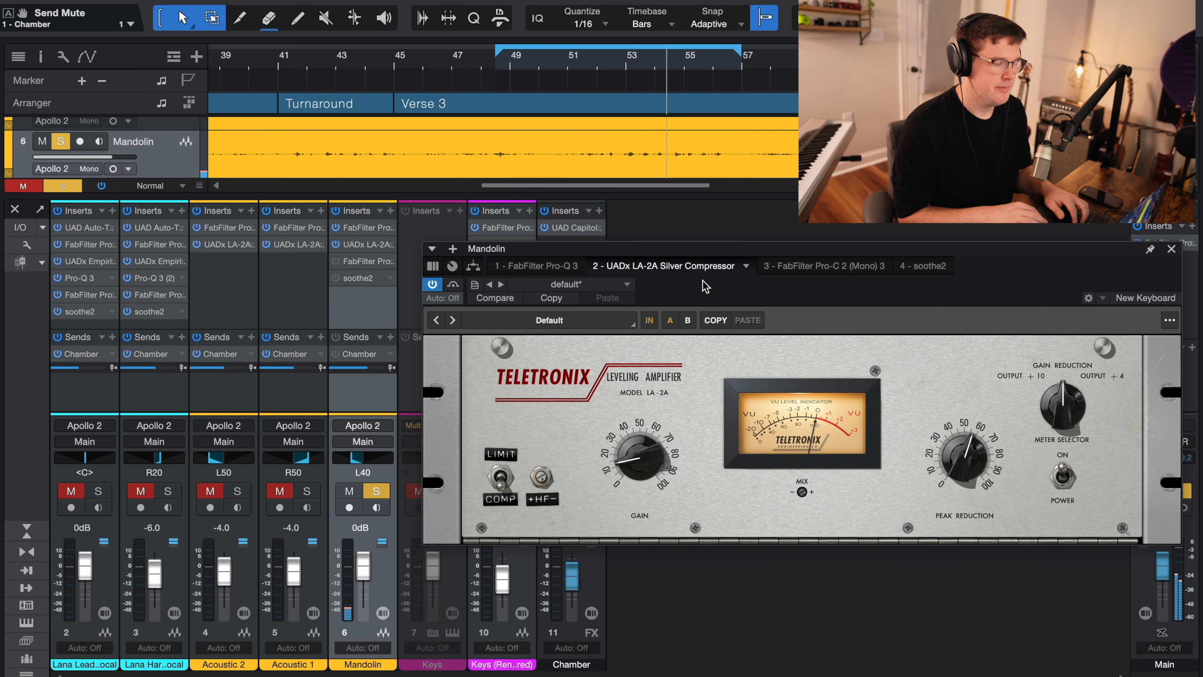
- Bring up the Mandolin's Pro-C 2, move its window so the controls are in view, and activate it during playback
left_click(796, 266)
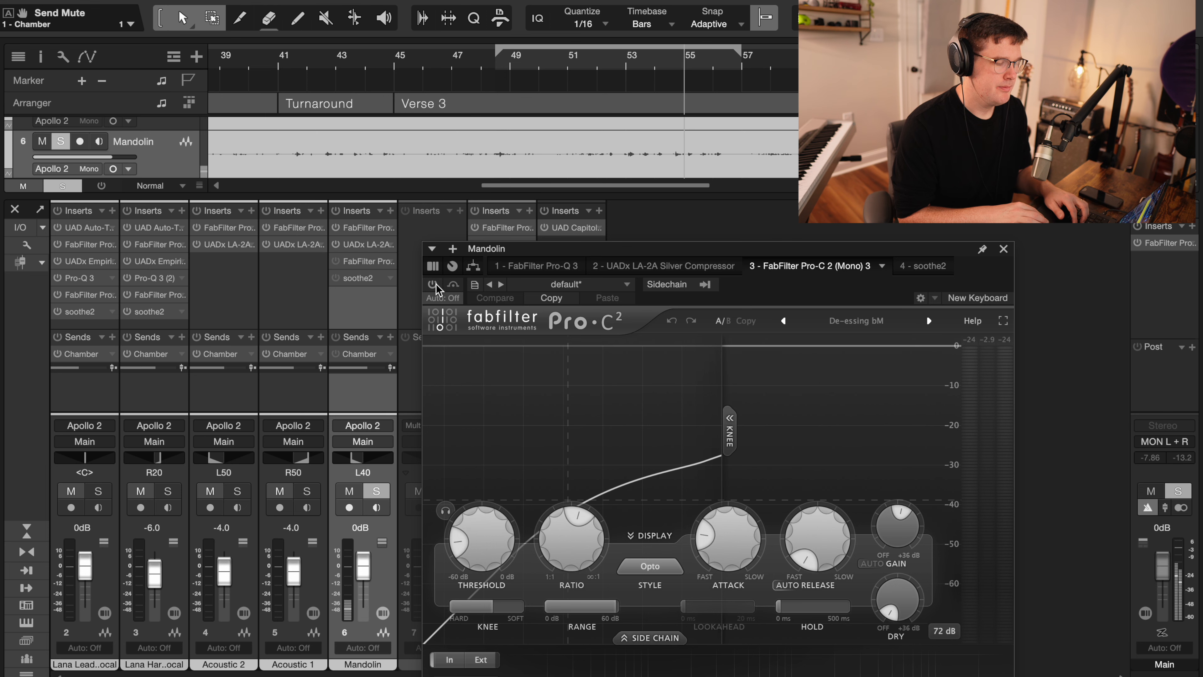
left_click_drag(595, 256, 615, 101)
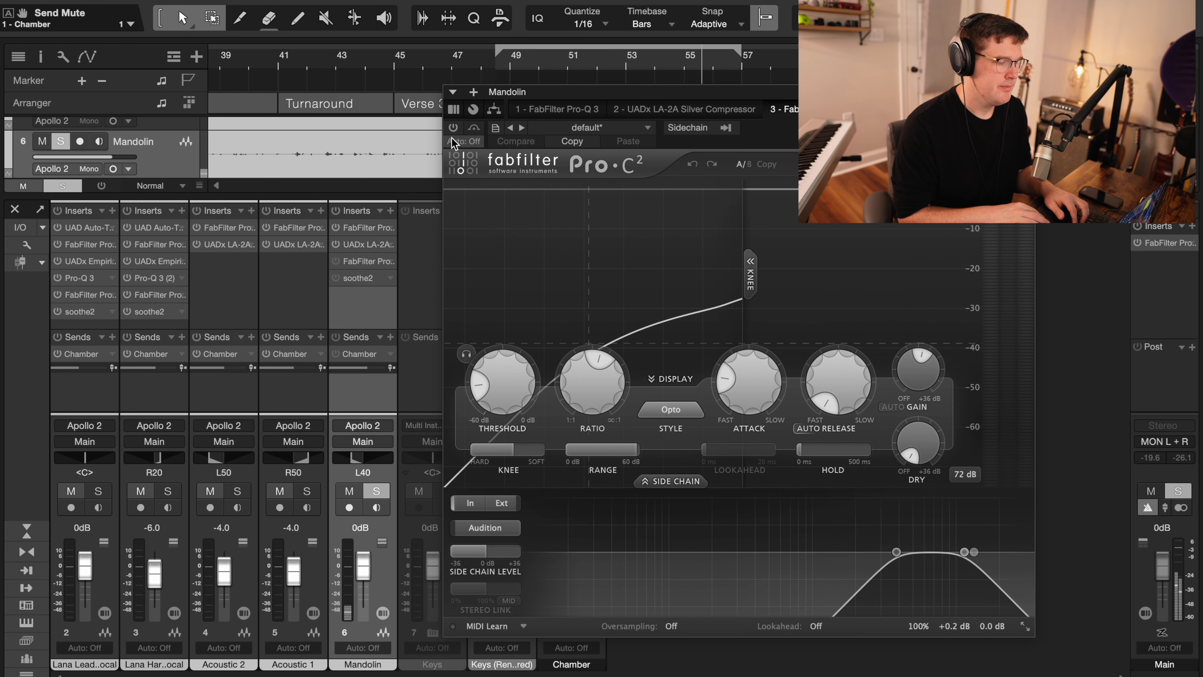
left_click(453, 128)
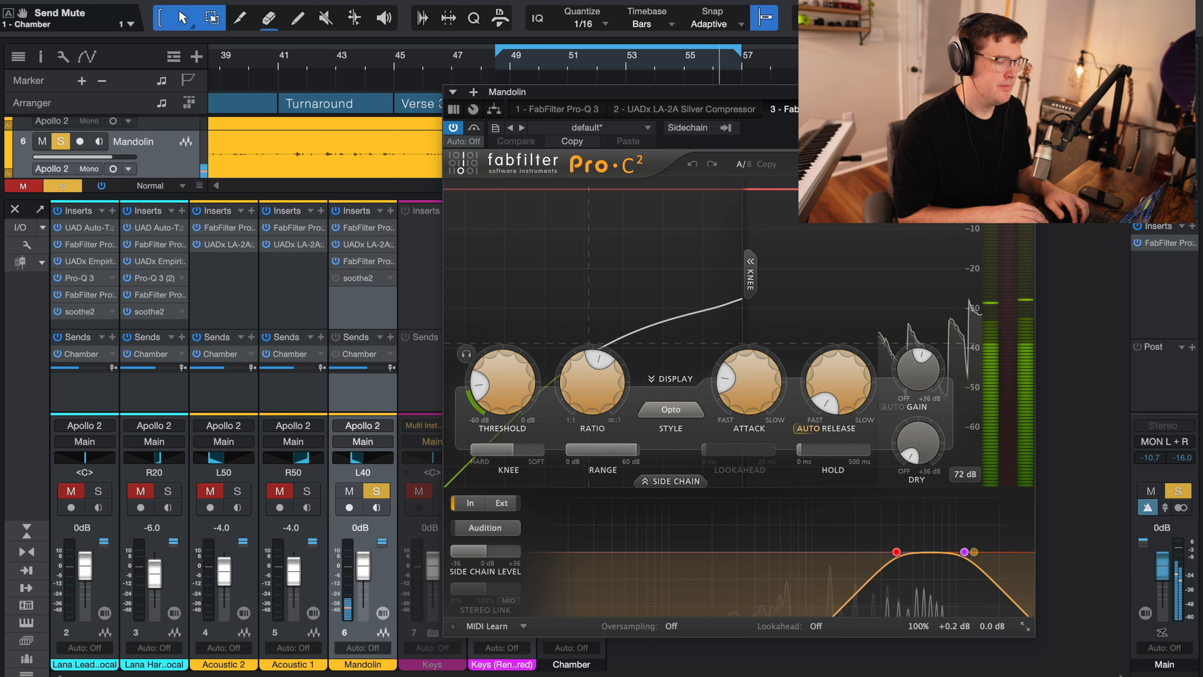
- Activate the Mandolin's soothe2, close the plug-in window, and activate the track's Chamber send
left_click(919, 109)
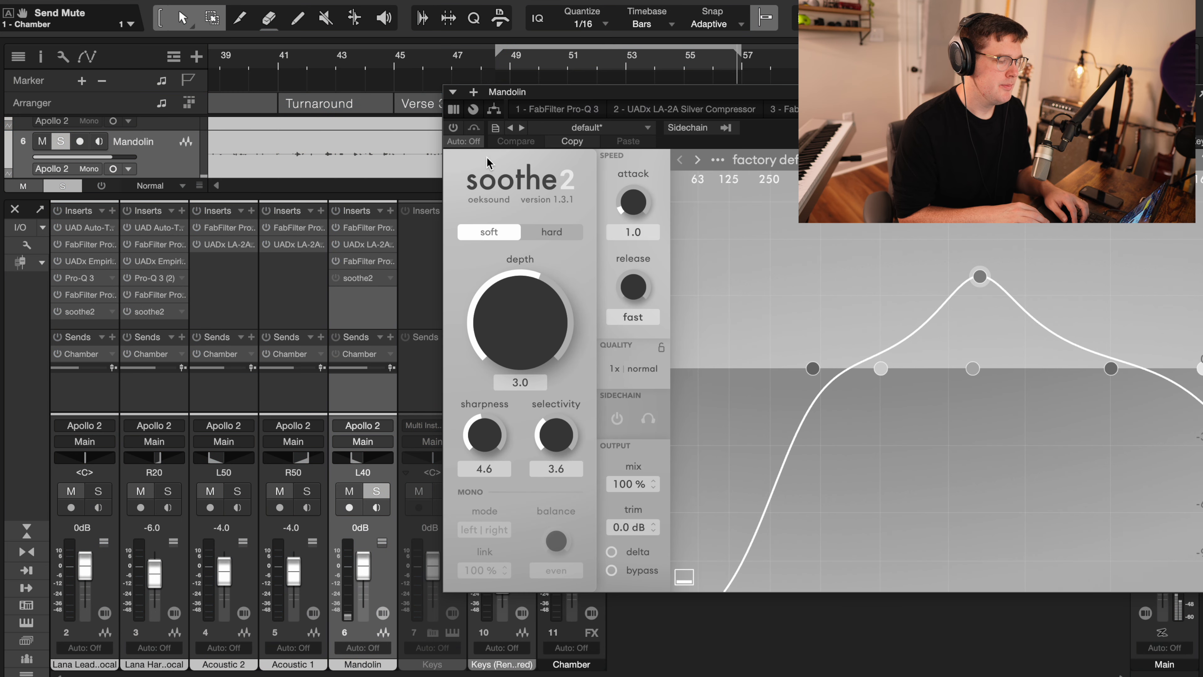
left_click(457, 132)
left_click_drag(637, 100, 511, 135)
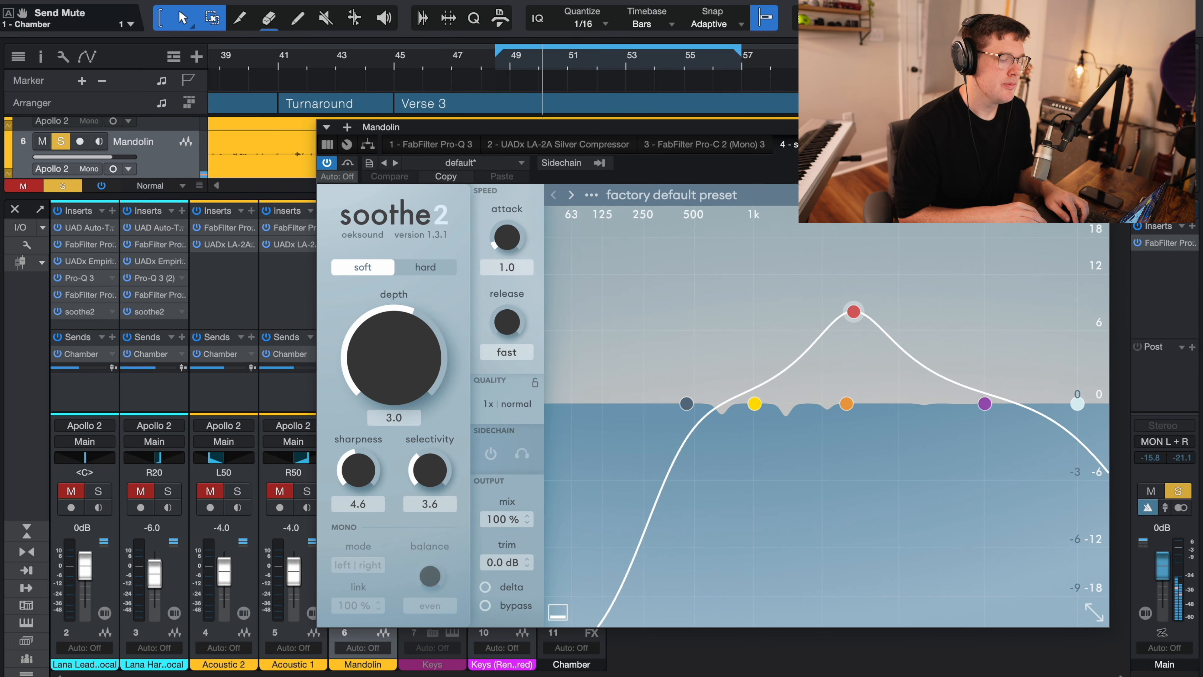
left_click(1100, 127)
left_click(336, 355)
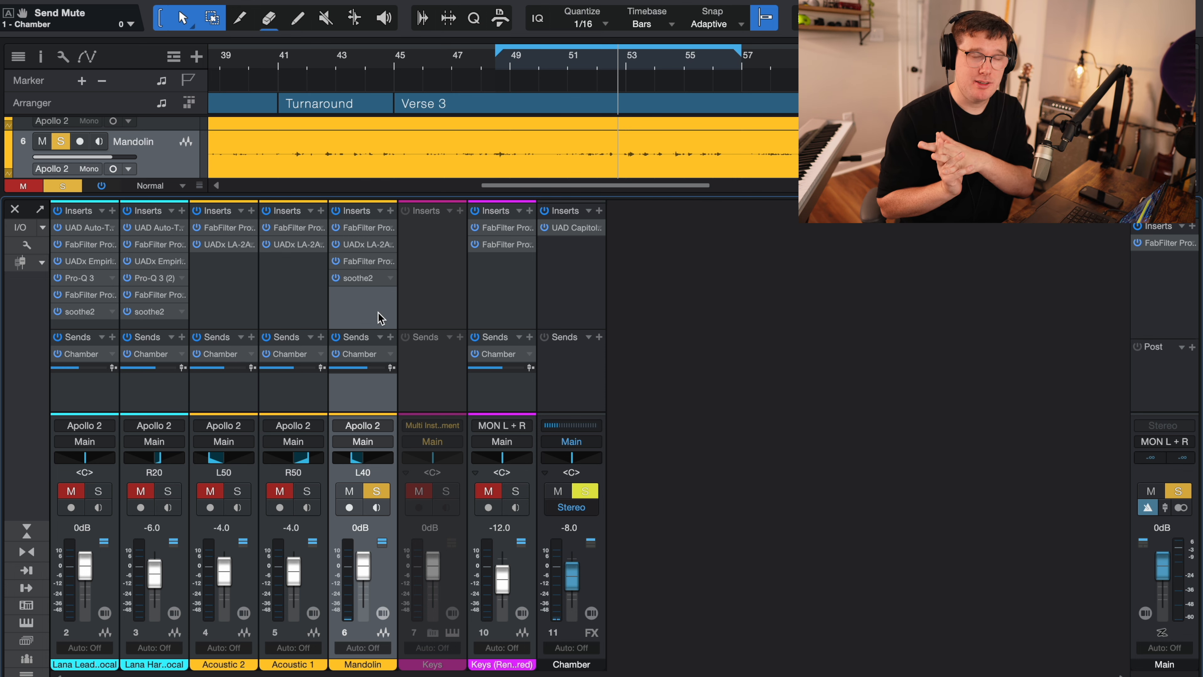
- Review the Mandolin's Pro-C 2 and soothe2 settings, close the plug-in window, and unsolo the track
left_click(372, 261)
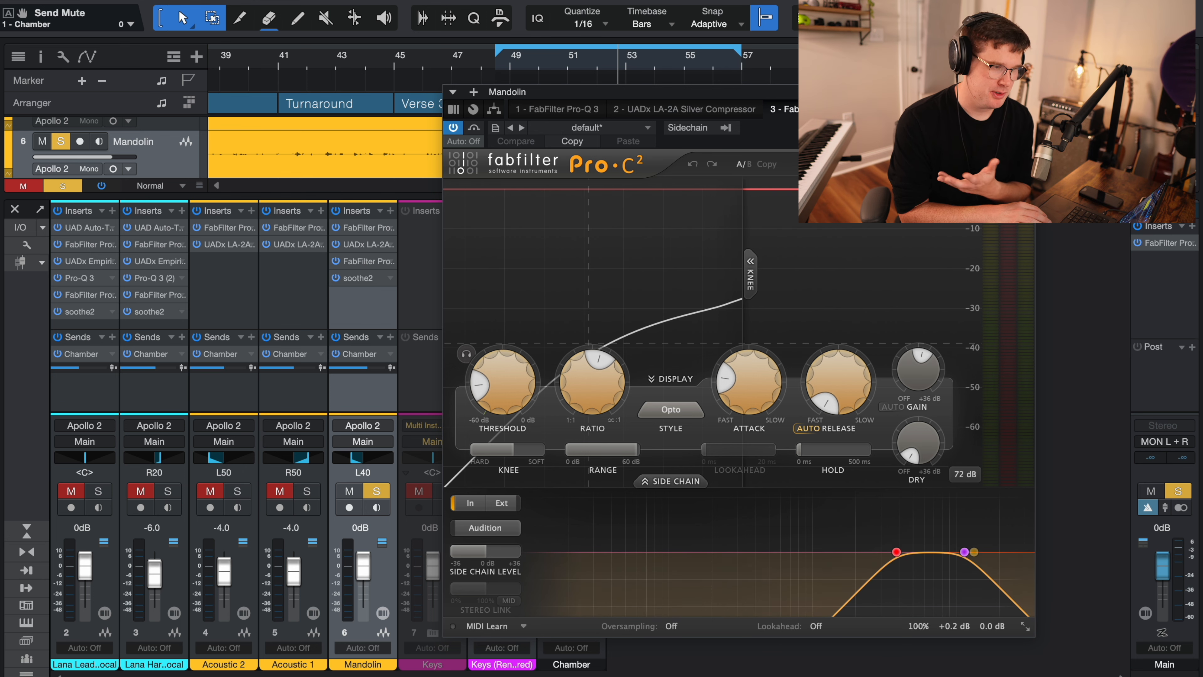
left_click(890, 109)
left_click_drag(954, 96, 741, 93)
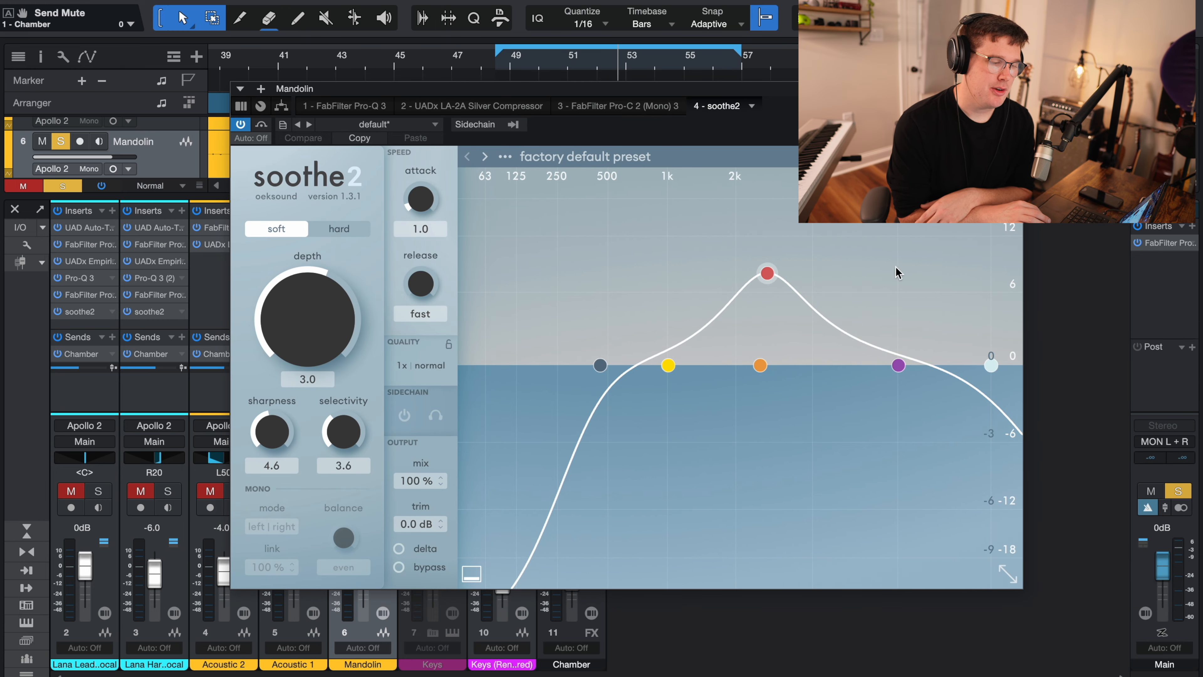
left_click(1014, 89)
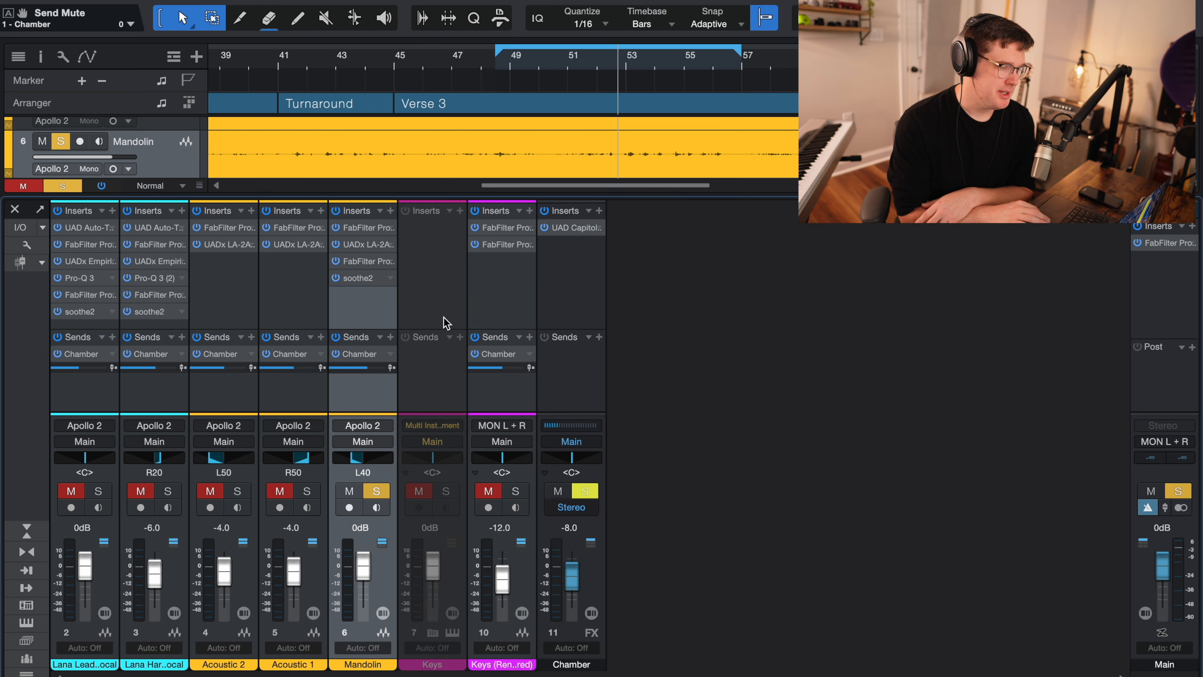
left_click(377, 494)
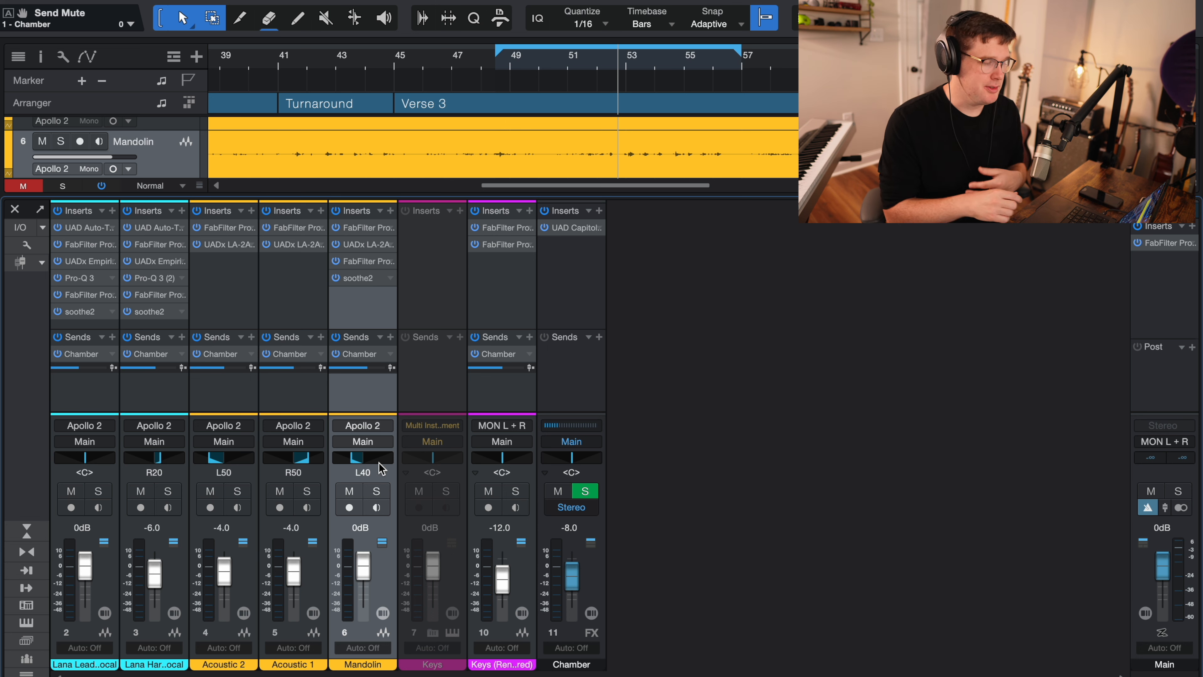
- Solo the Acoustic 2, Acoustic 1 and Mandolin channels together and play them from the loop start
left_click(235, 401)
left_click(355, 401, "shift")
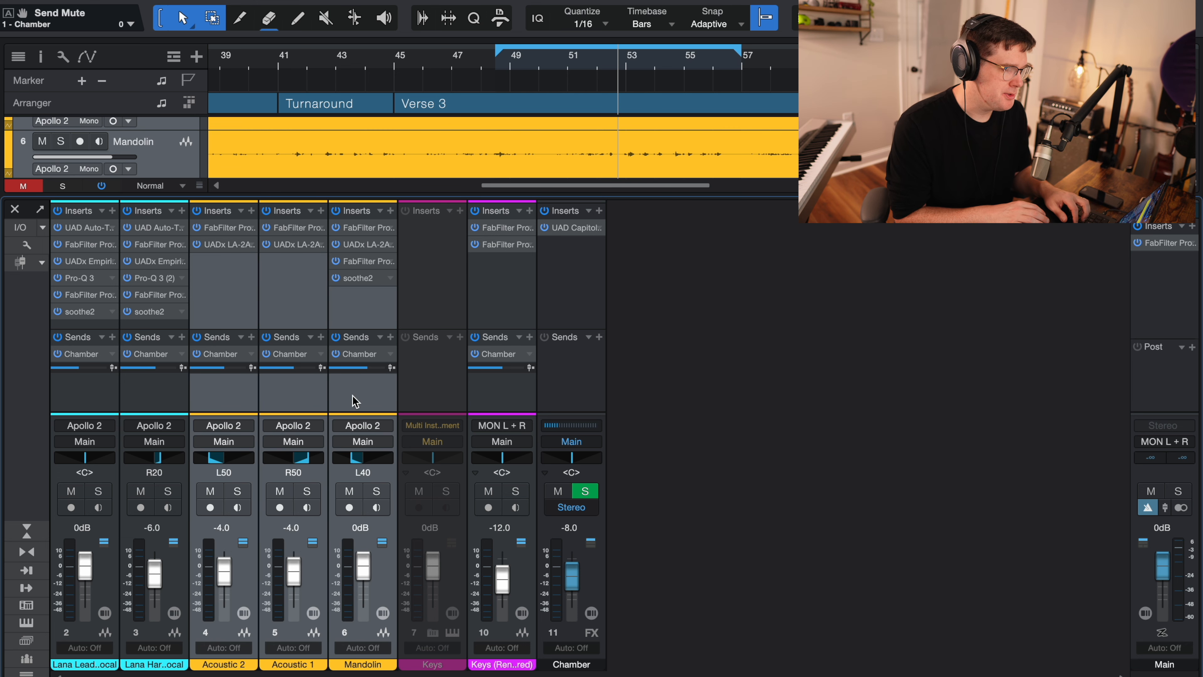
key("s")
left_click(515, 57)
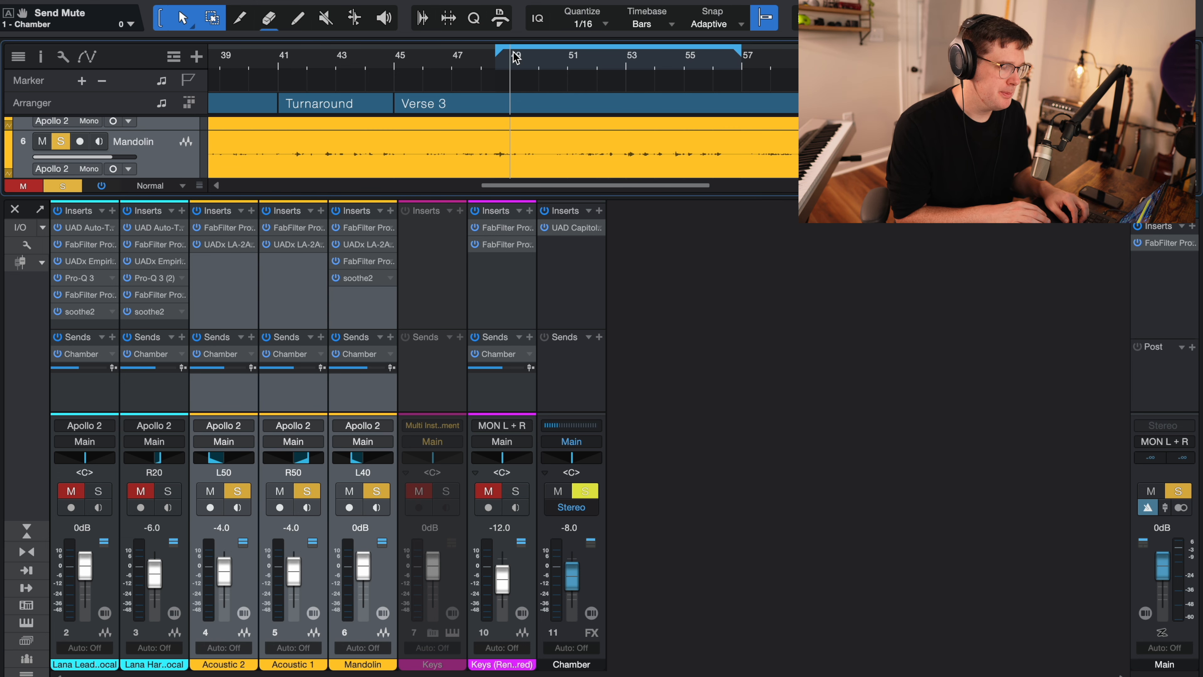
key("space")
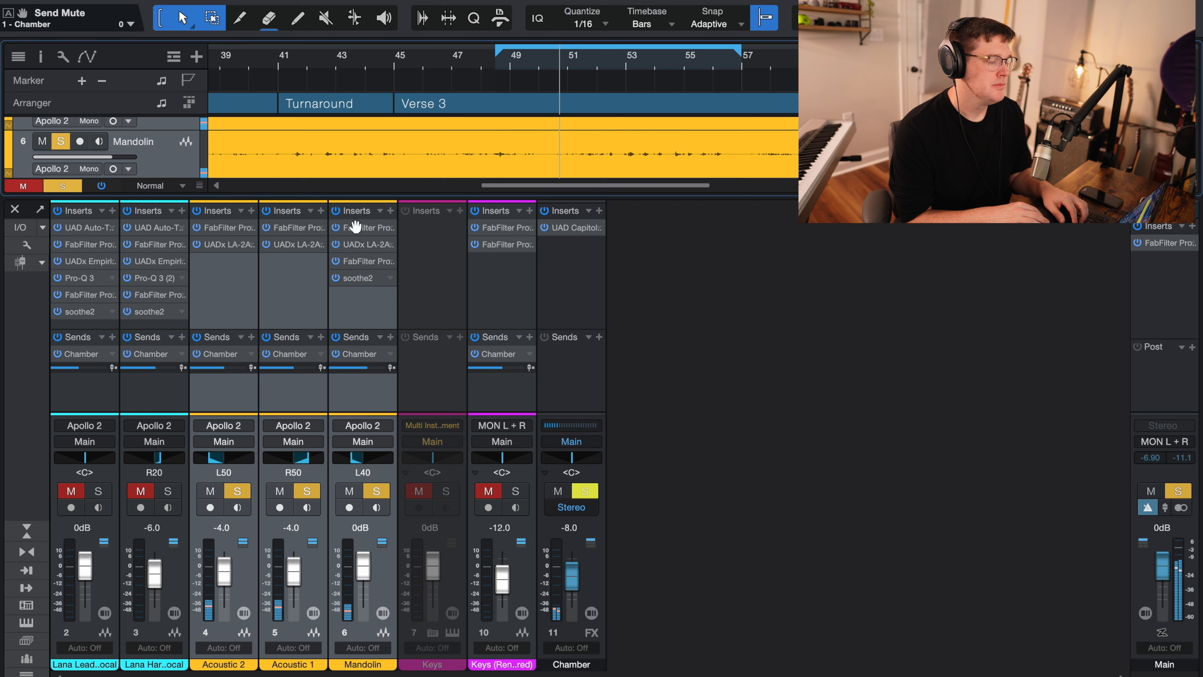
- Bypass and reactivate the inserts of both acoustics and the Mandolin during playback to compare, and unsolo the three tracks
left_click(338, 211)
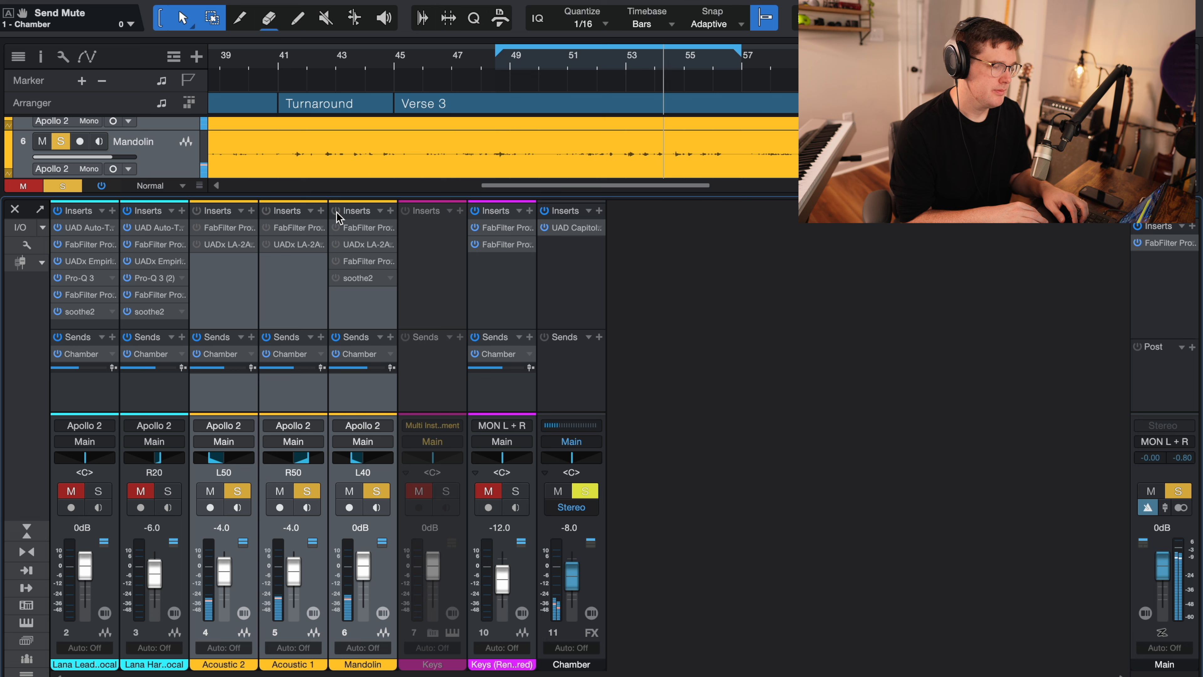
left_click(336, 211)
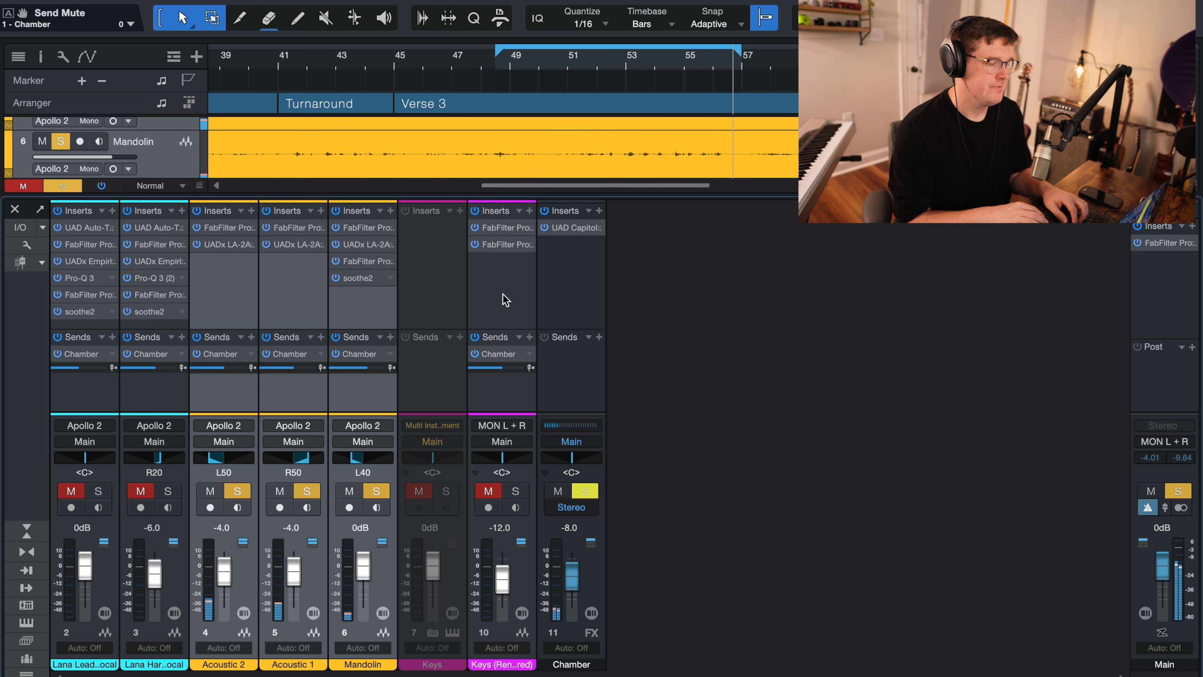
key("s")
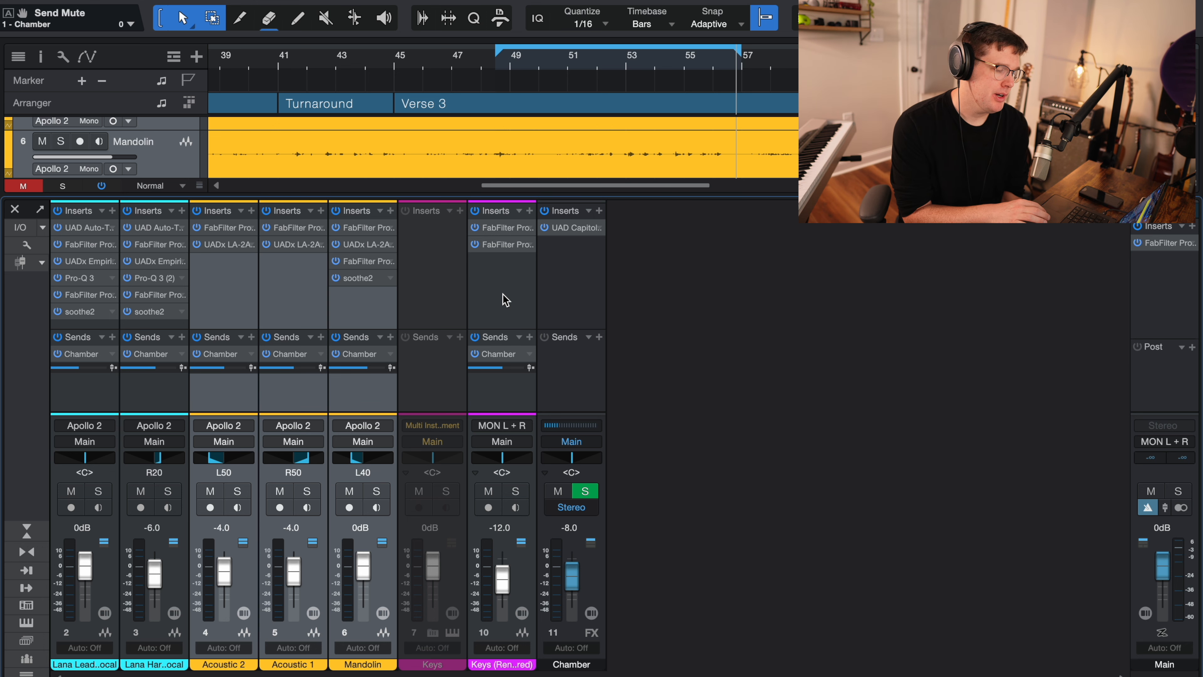
- Solo the Keys (Rendered) track and place the playhead at the start of the loop
left_click(506, 299)
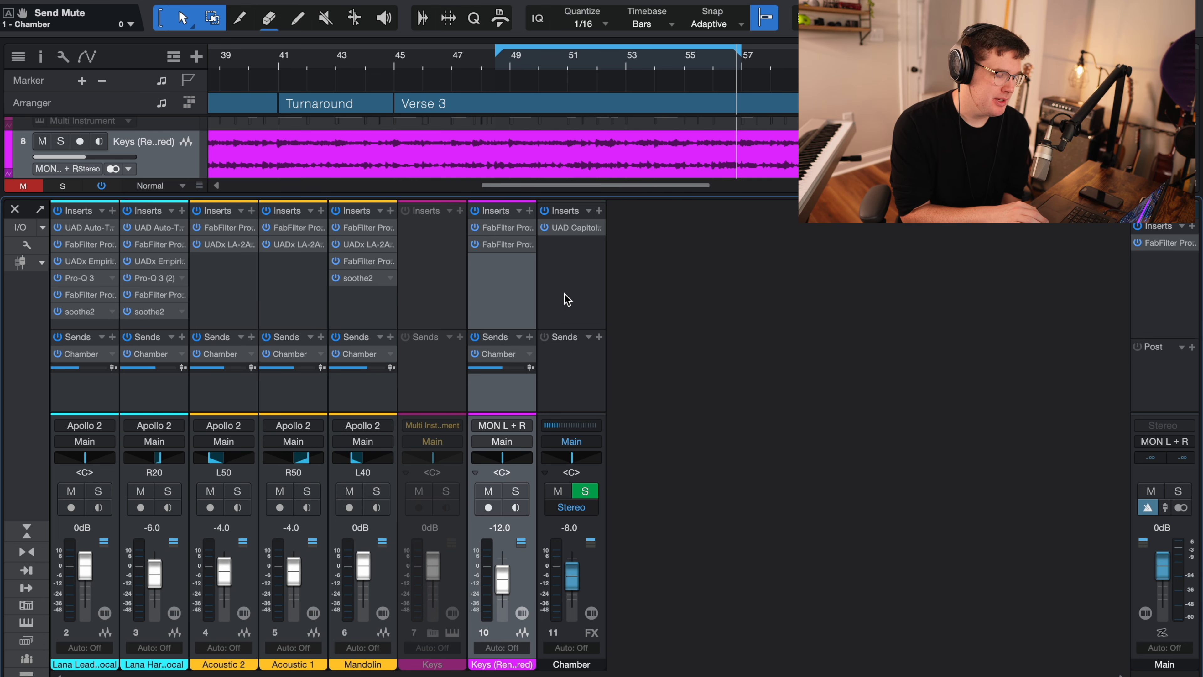
left_click(515, 65)
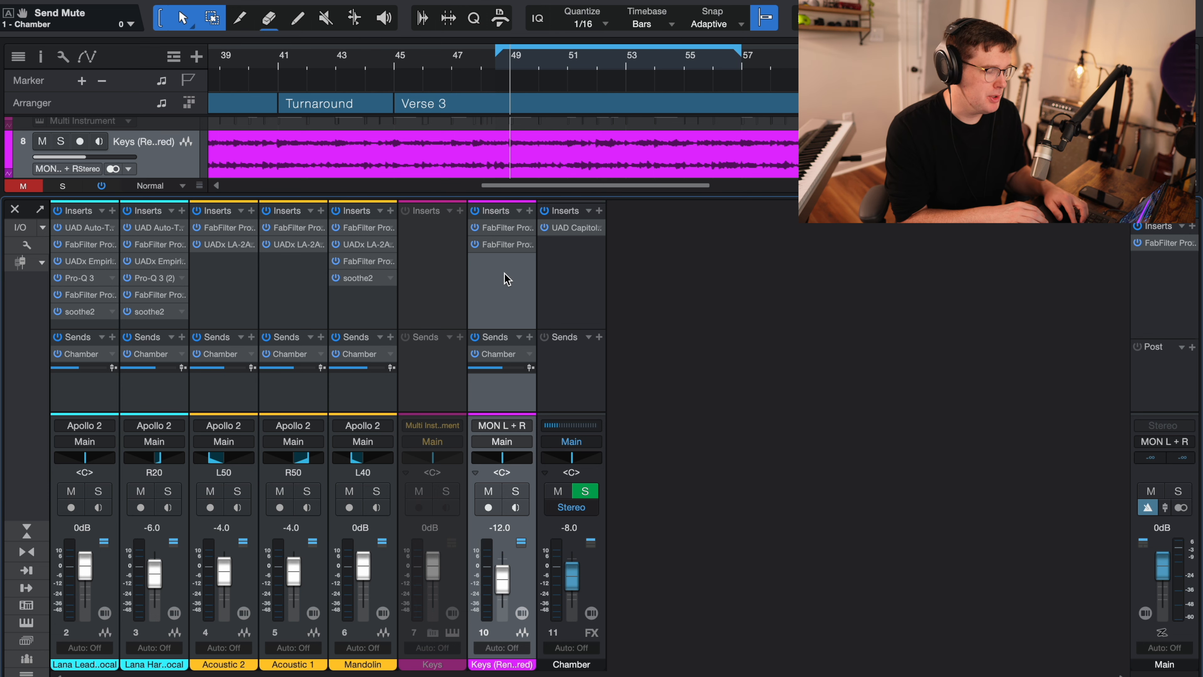
key("s")
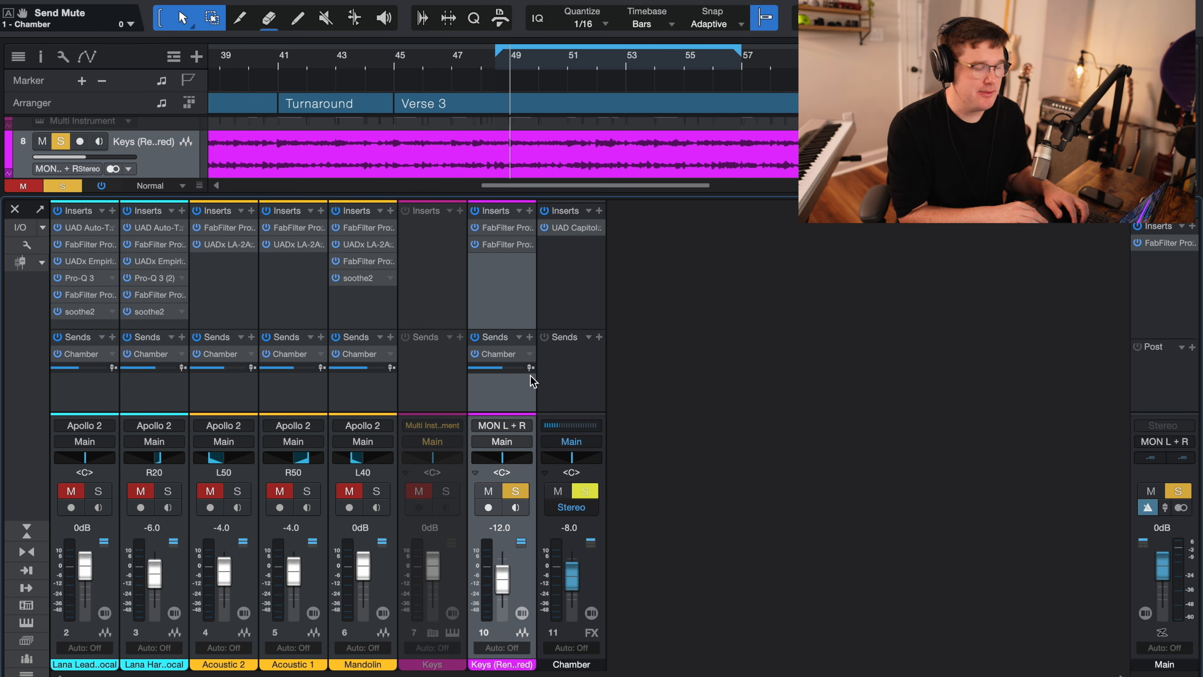
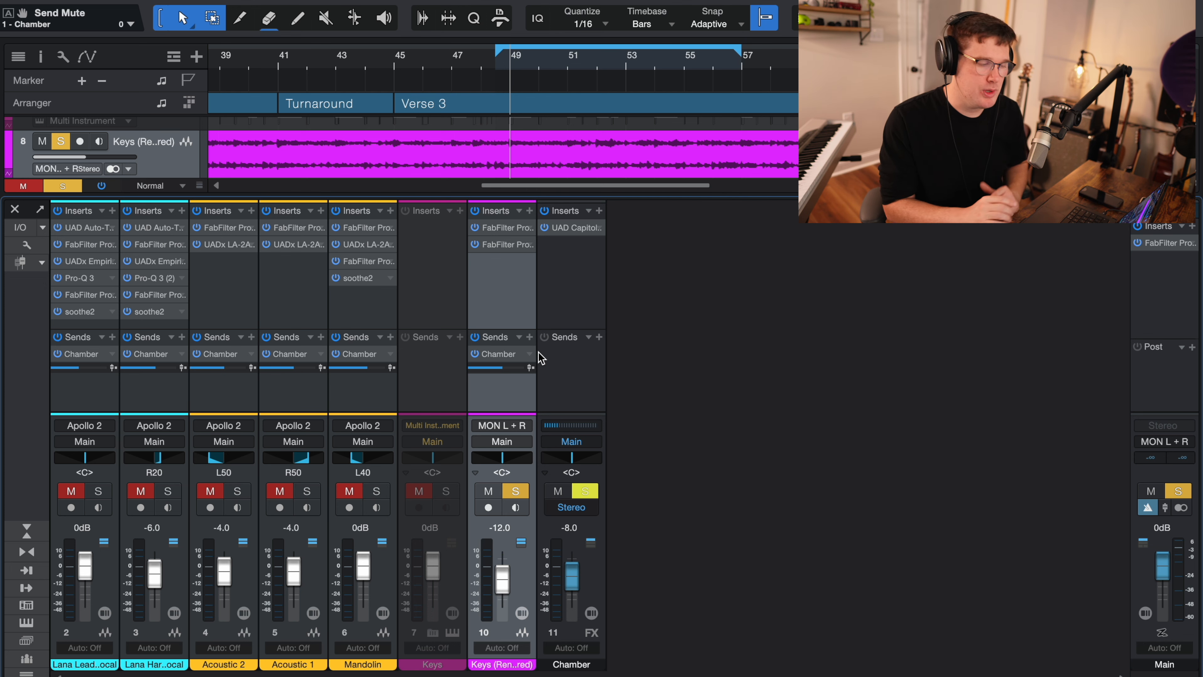
- Look over the Pro-Q 3 and Pro-C 2 on Keys (Rendered), return to the Pro-Q 3, and move its window clear of the channels
double_click(502, 228)
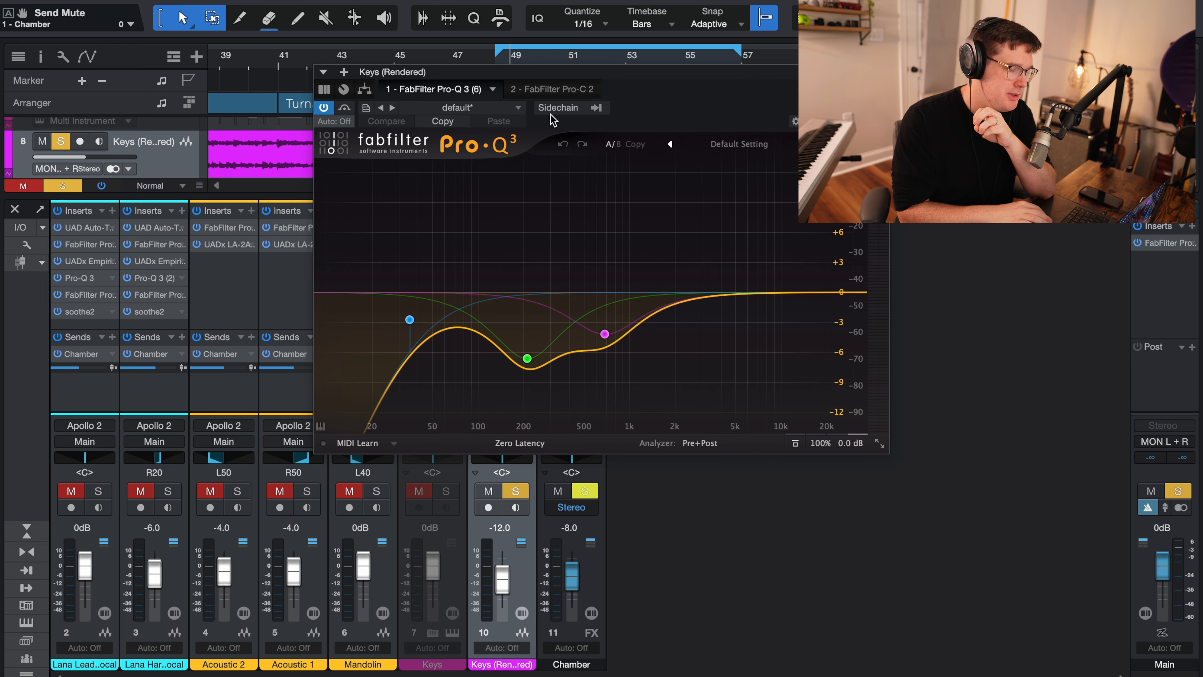
left_click(543, 88)
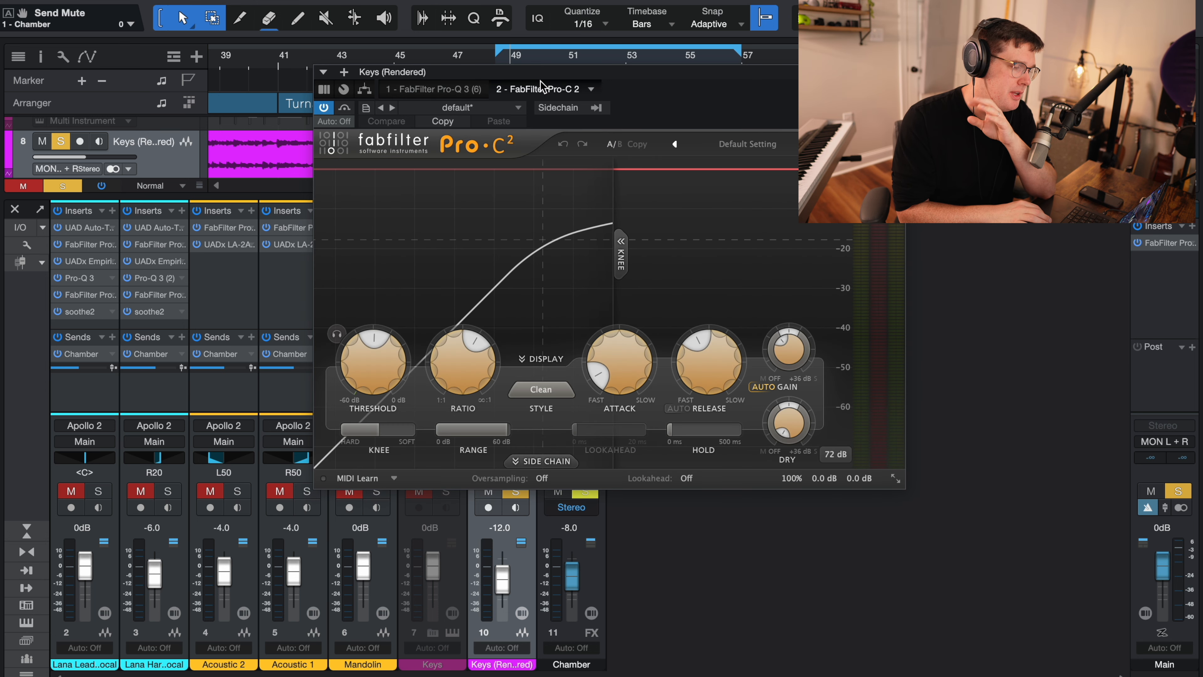
left_click(450, 90)
left_click_drag(493, 71, 812, 93)
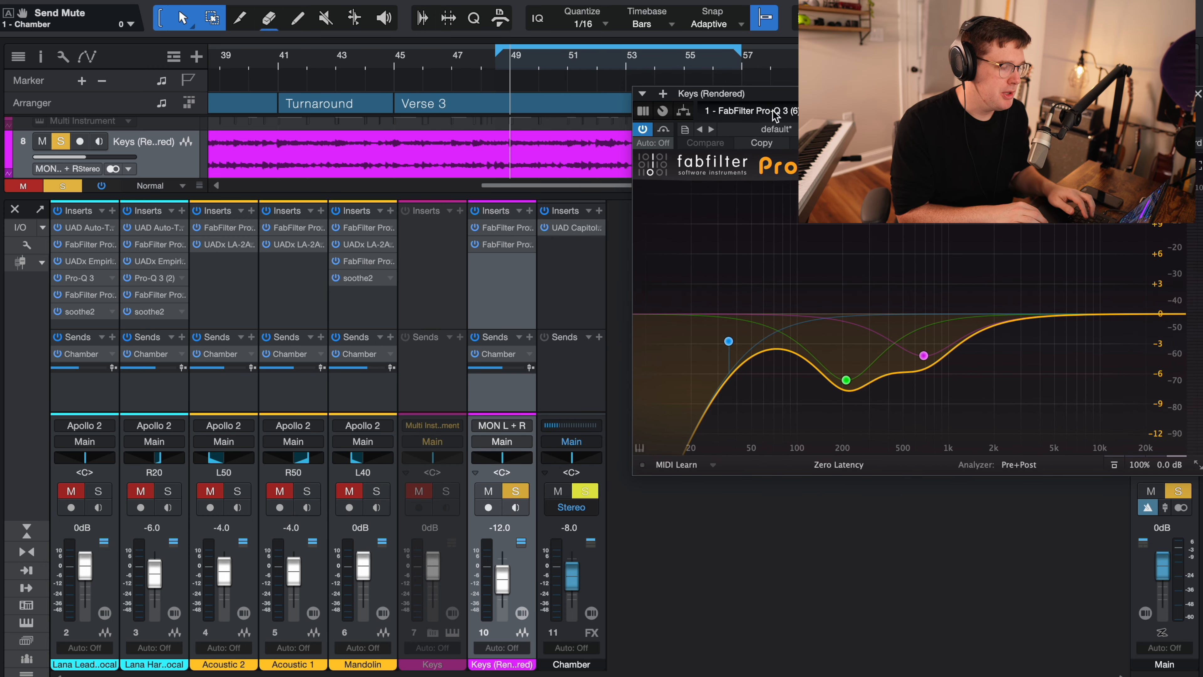
- Play Keys (Rendered) with all inserts and the Chamber send deactivated, and activate its Pro-Q 3 and Pro-C 2 one after the other
left_click(476, 211)
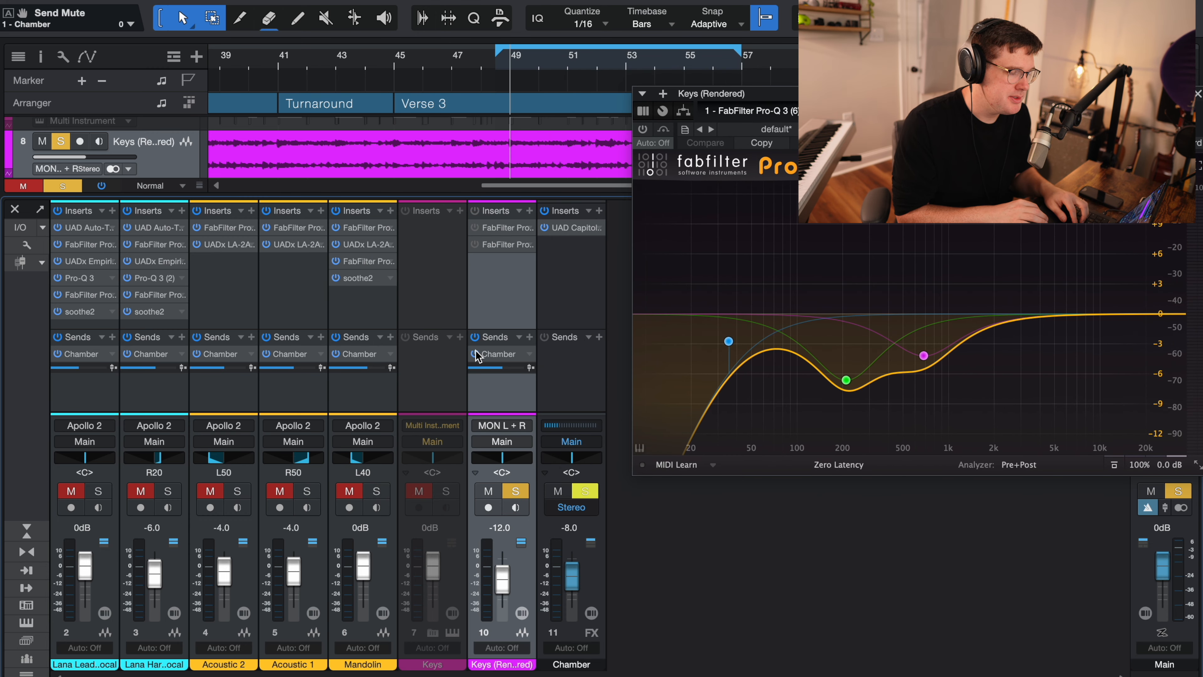
scroll(506, 157, "down", 1)
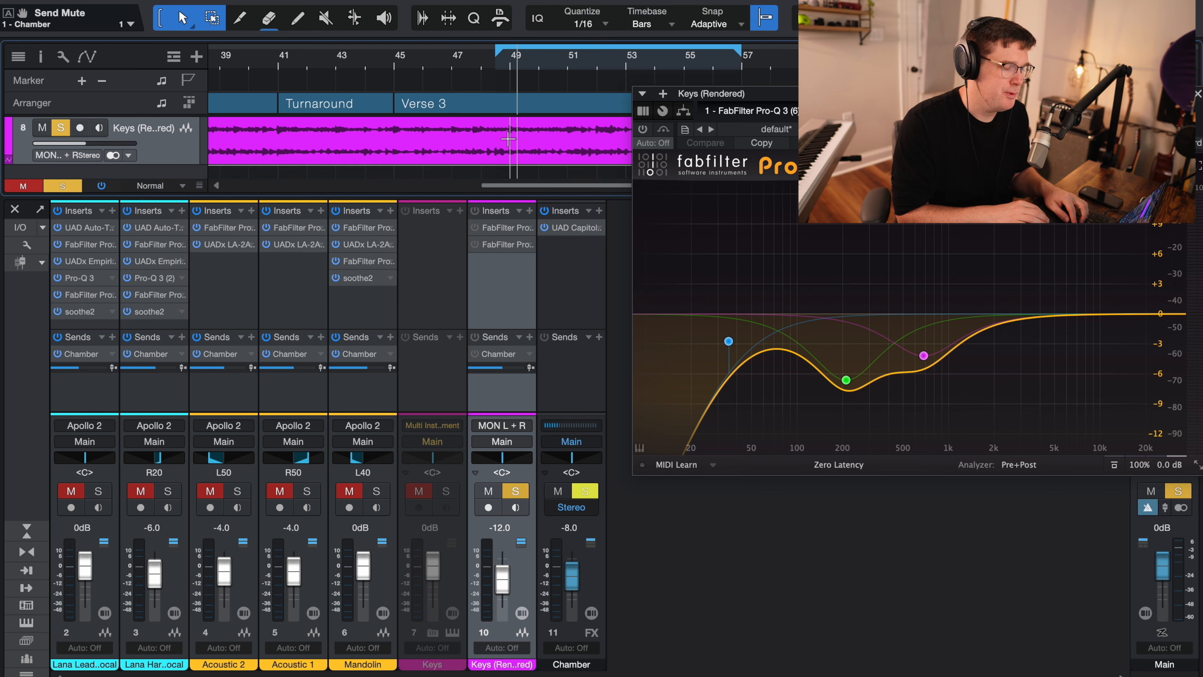
left_click(644, 132)
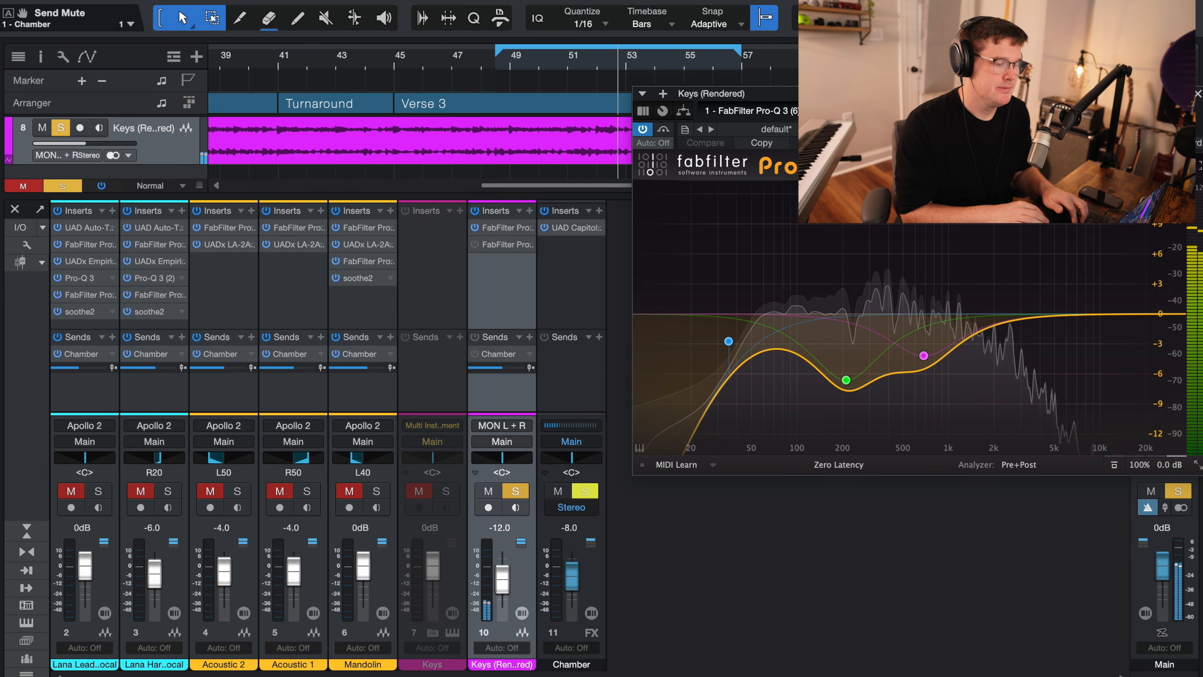
left_click(643, 130)
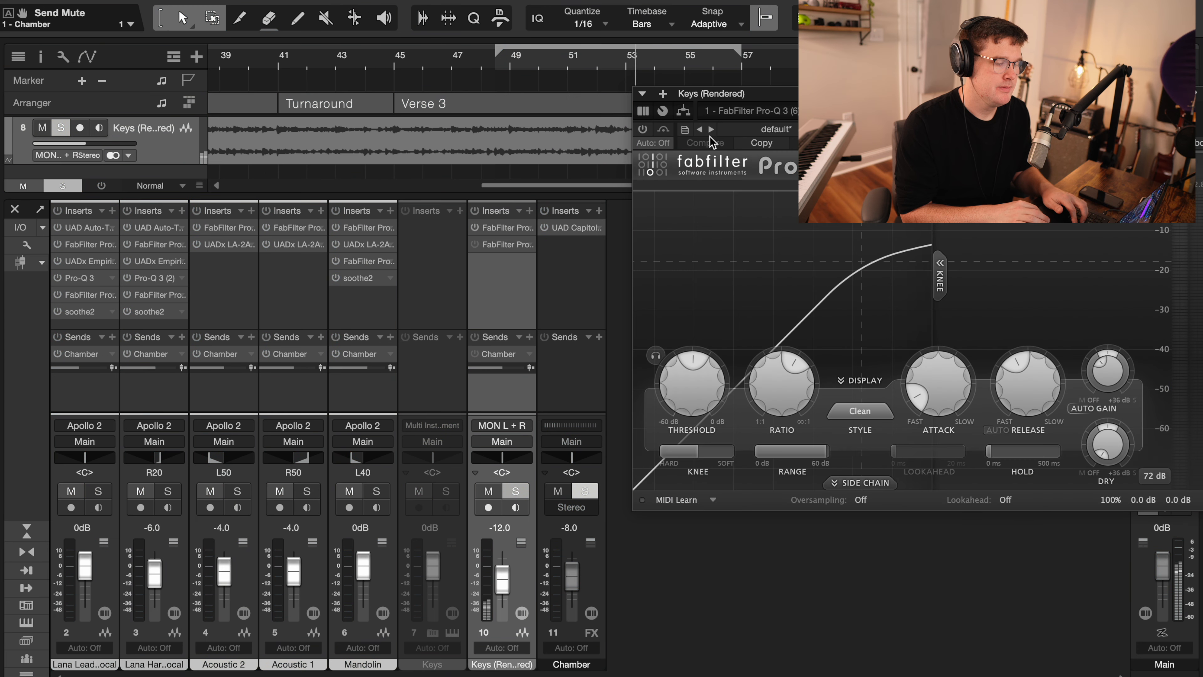
left_click(642, 131)
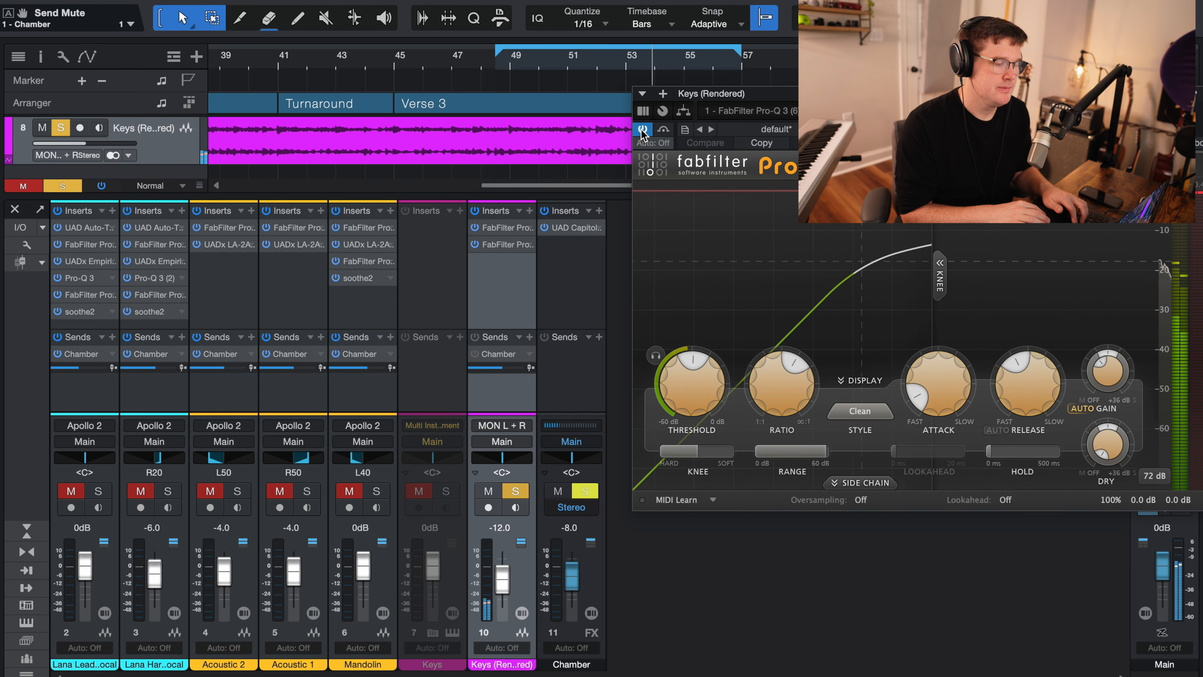
- Move the Pro-C 2 window into view, examine its attack, release and ratio settings, and stop playback
left_click_drag(928, 93, 826, 90)
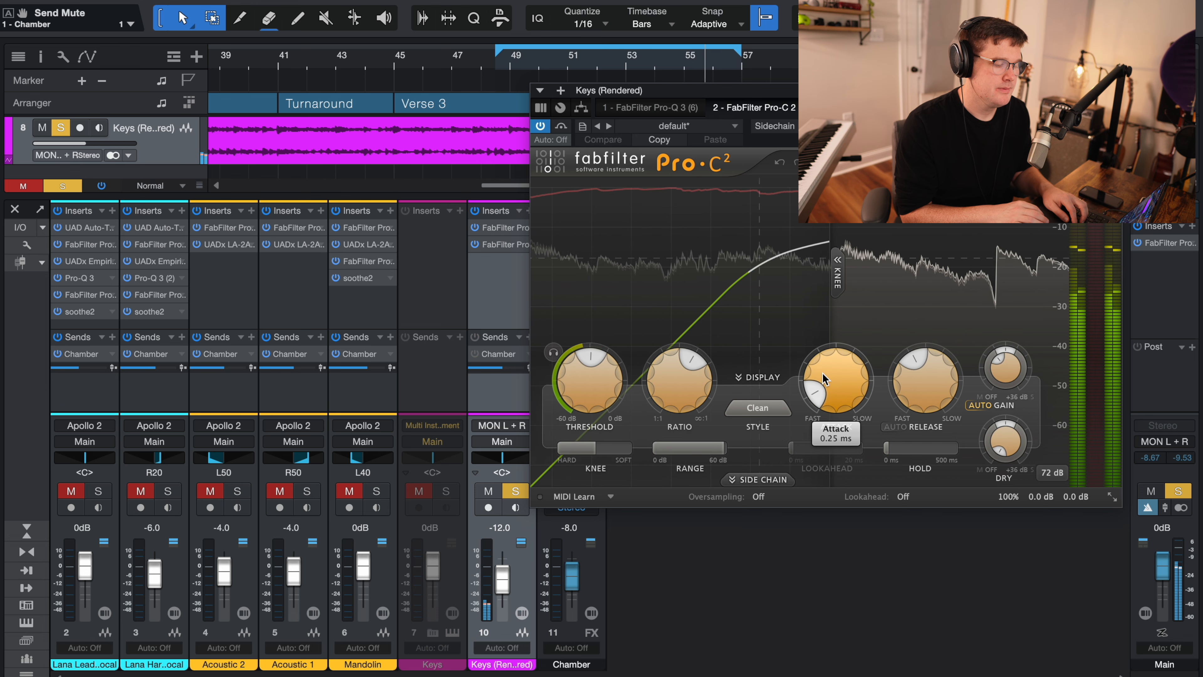
mouse_move(915, 370)
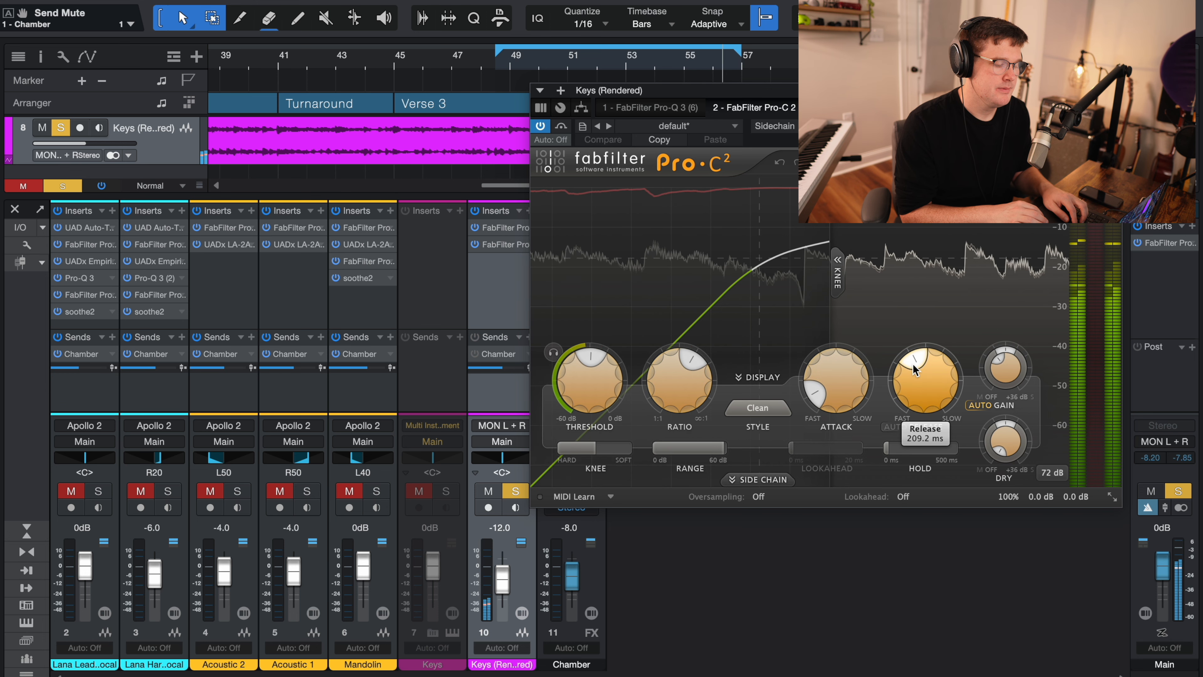
key("space")
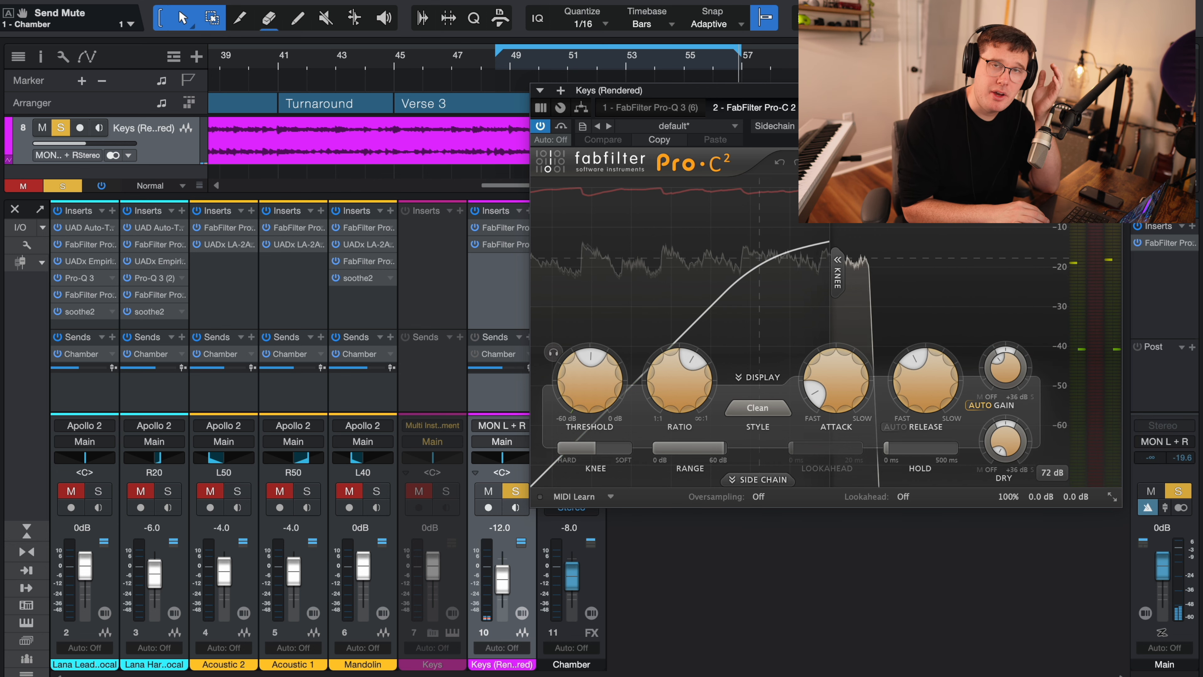
mouse_move(676, 379)
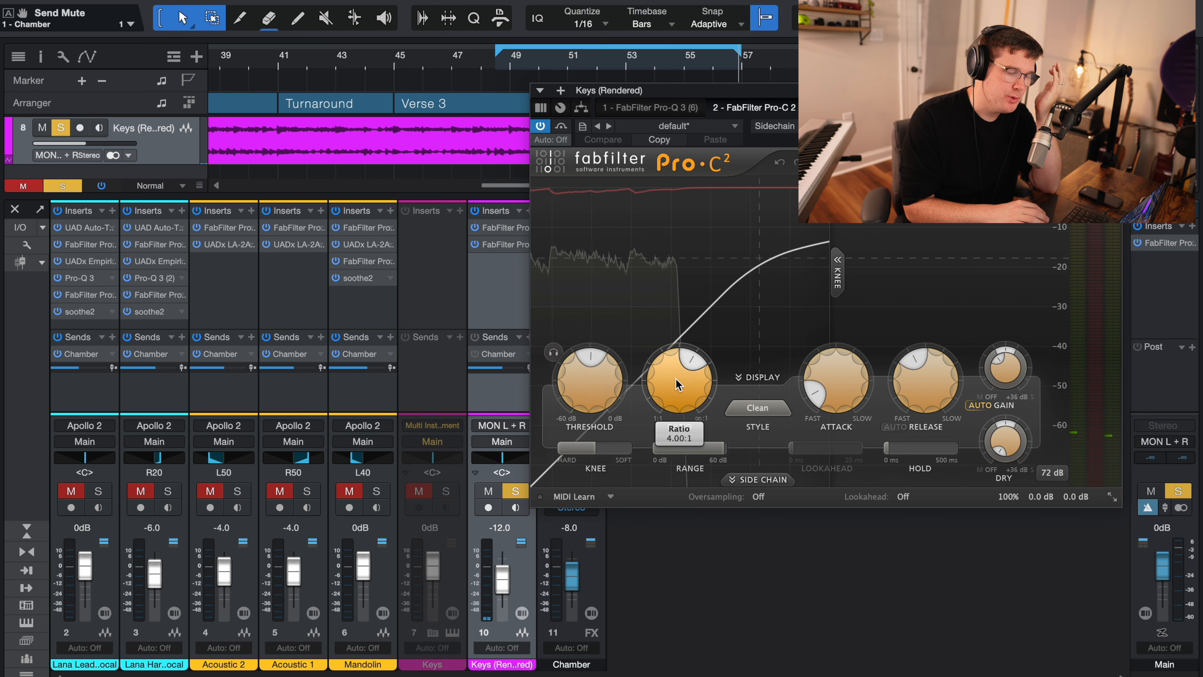
mouse_move(836, 375)
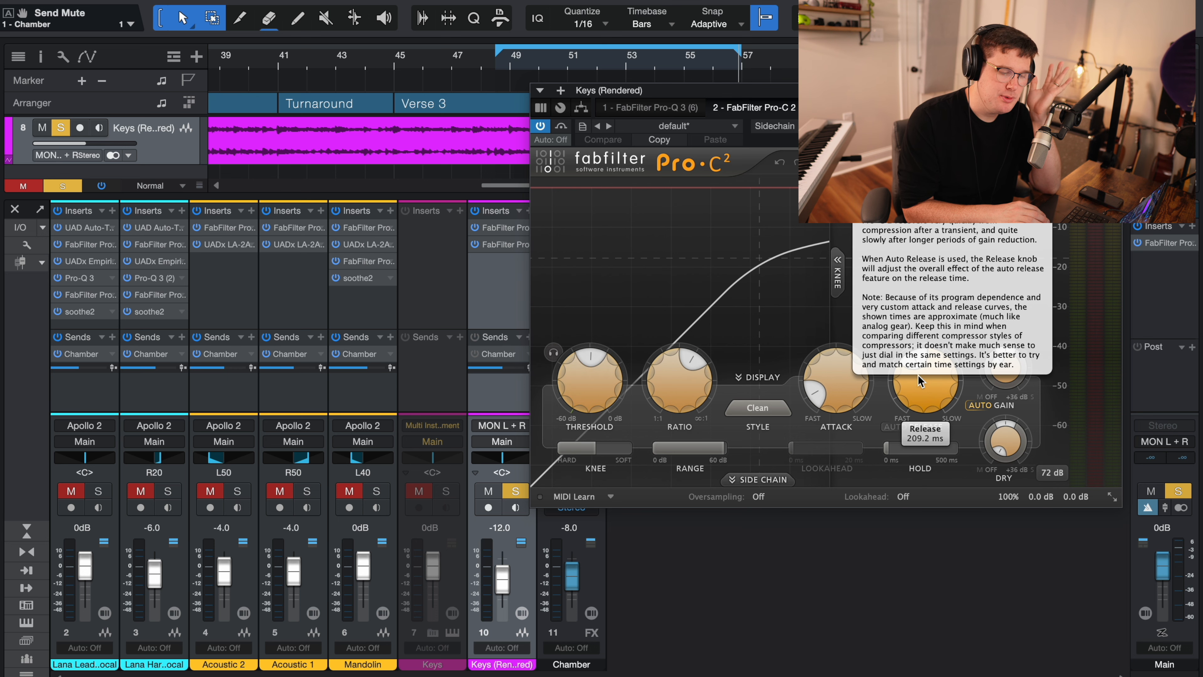
- Play the Keys from about bar 52 with the whole Pro-C 2 in view to watch its gain reduction, and close the window
left_click_drag(951, 137, 885, 225)
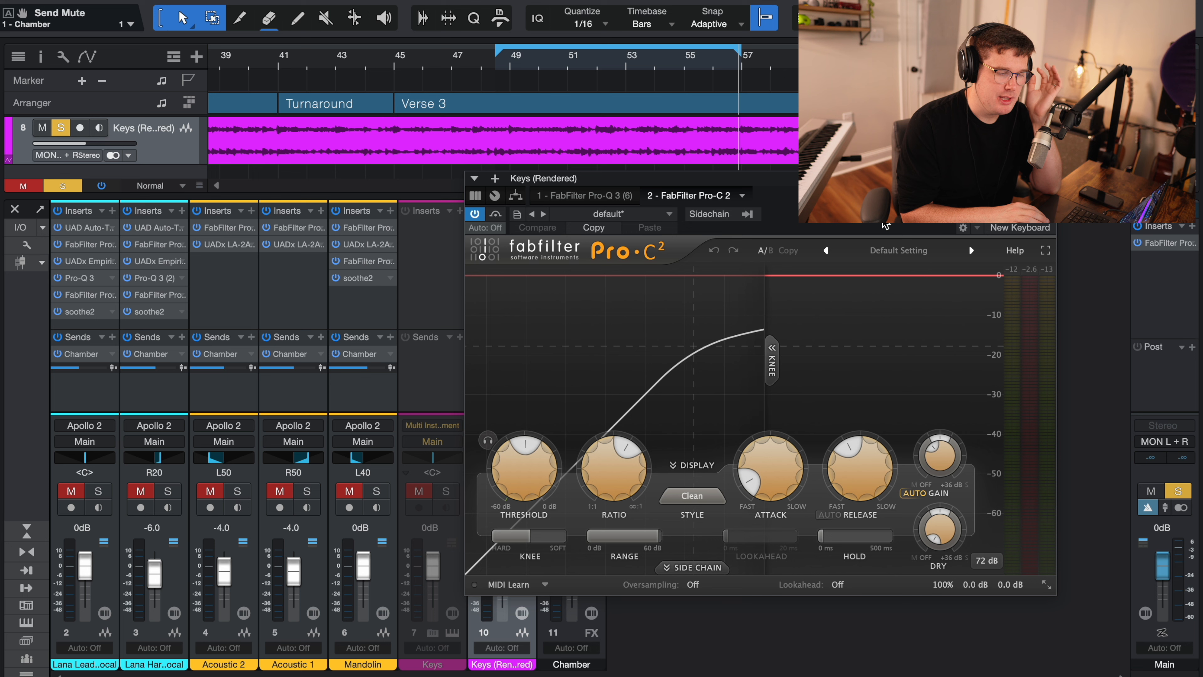
left_click(597, 61)
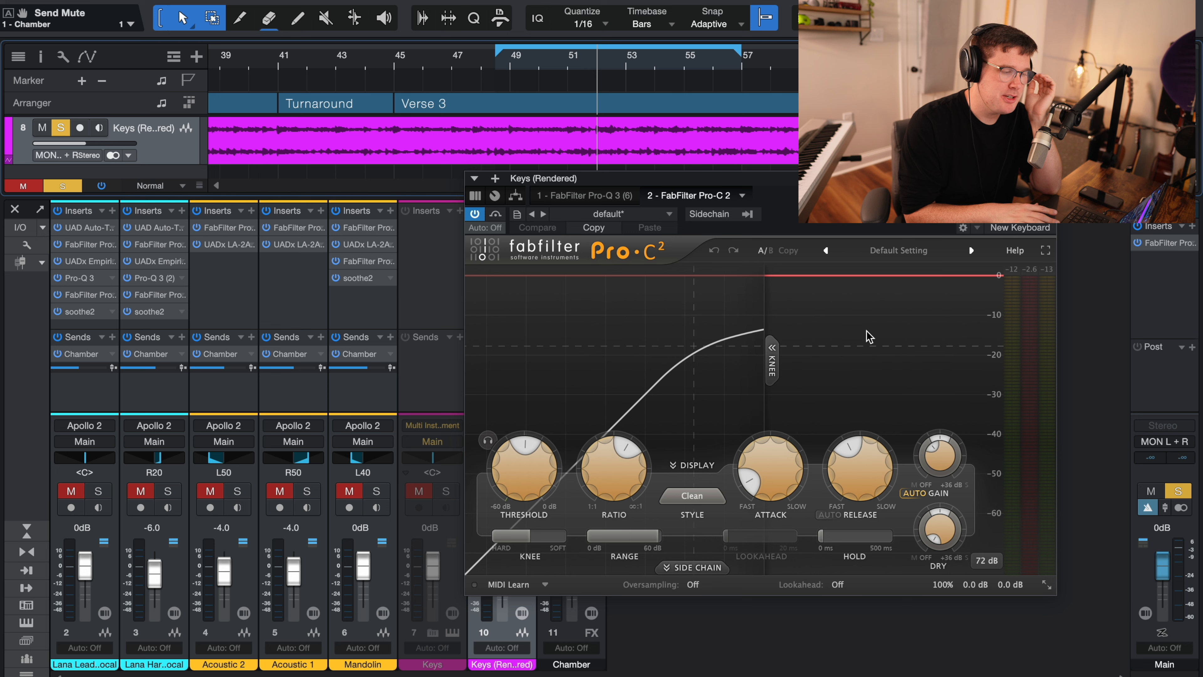
key("space")
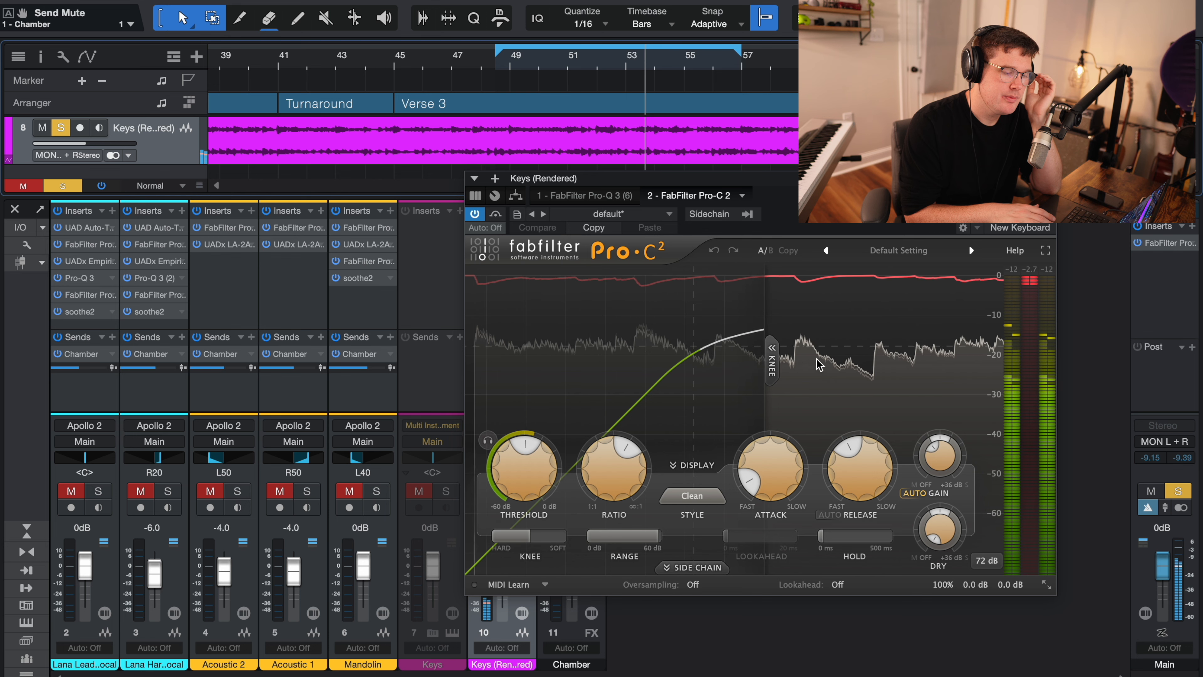
key("space")
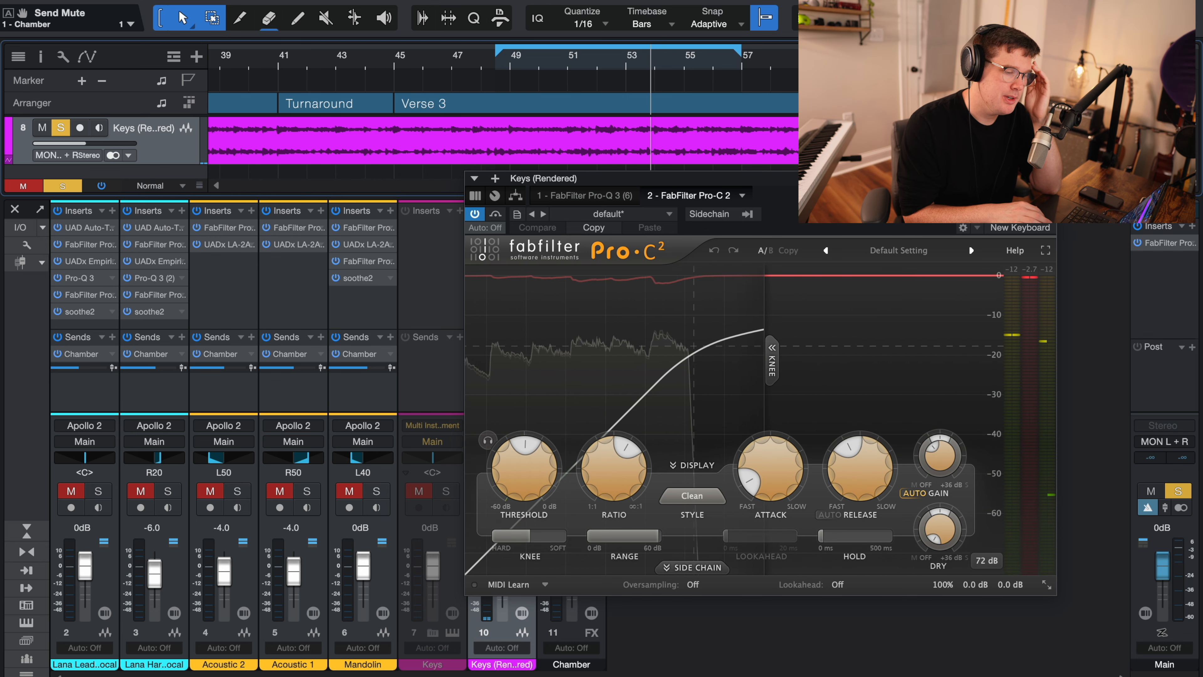
left_click(1048, 178)
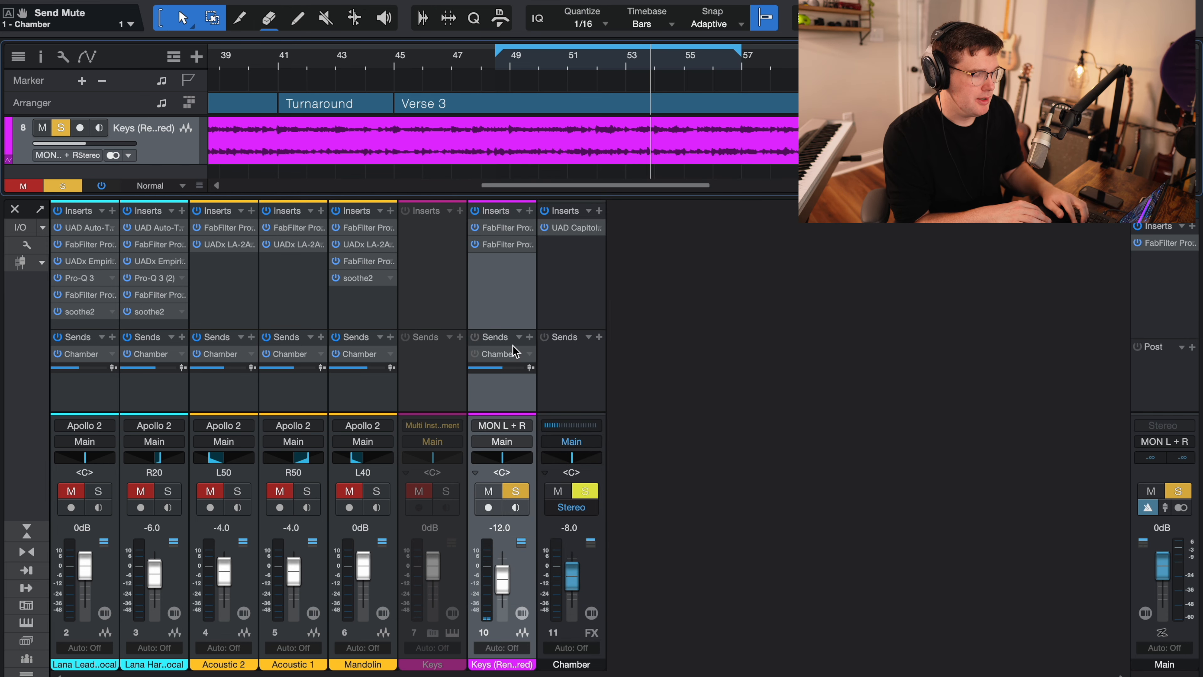
- Unsolo Keys (Rendered), bring up the Main channel's Pro-L 2, and move its window to show the gain control
key("s")
left_click(1162, 258)
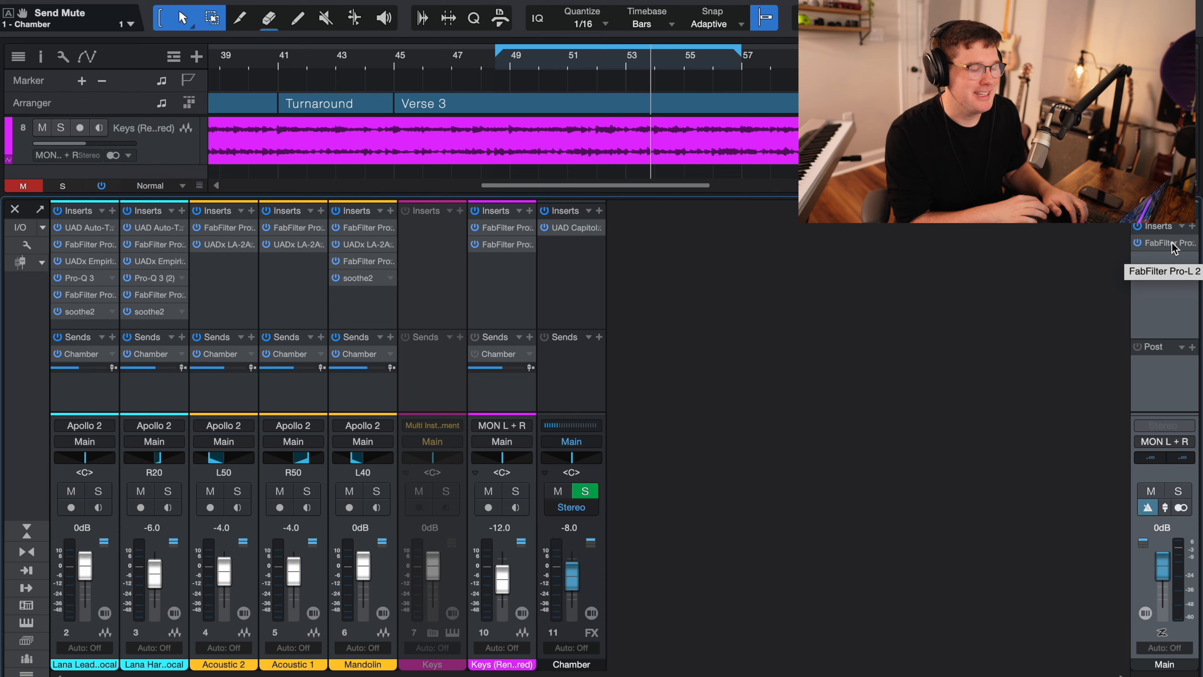
left_click(1169, 244)
left_click_drag(679, 10, 684, 93)
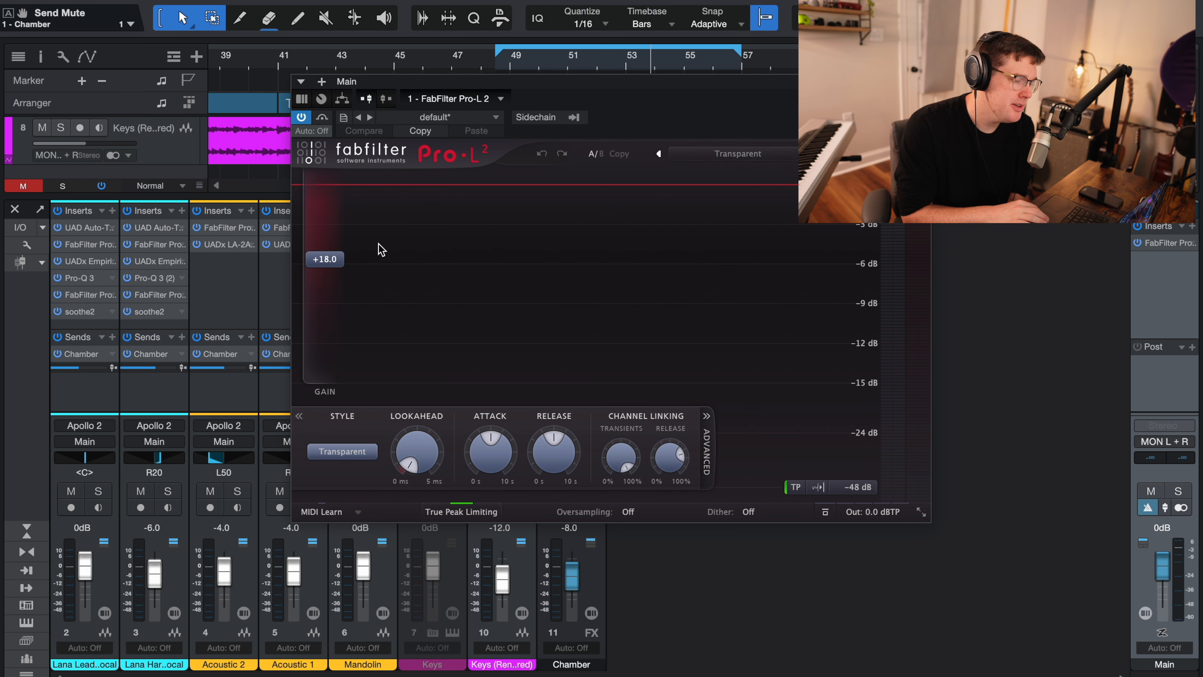
mouse_move(337, 263)
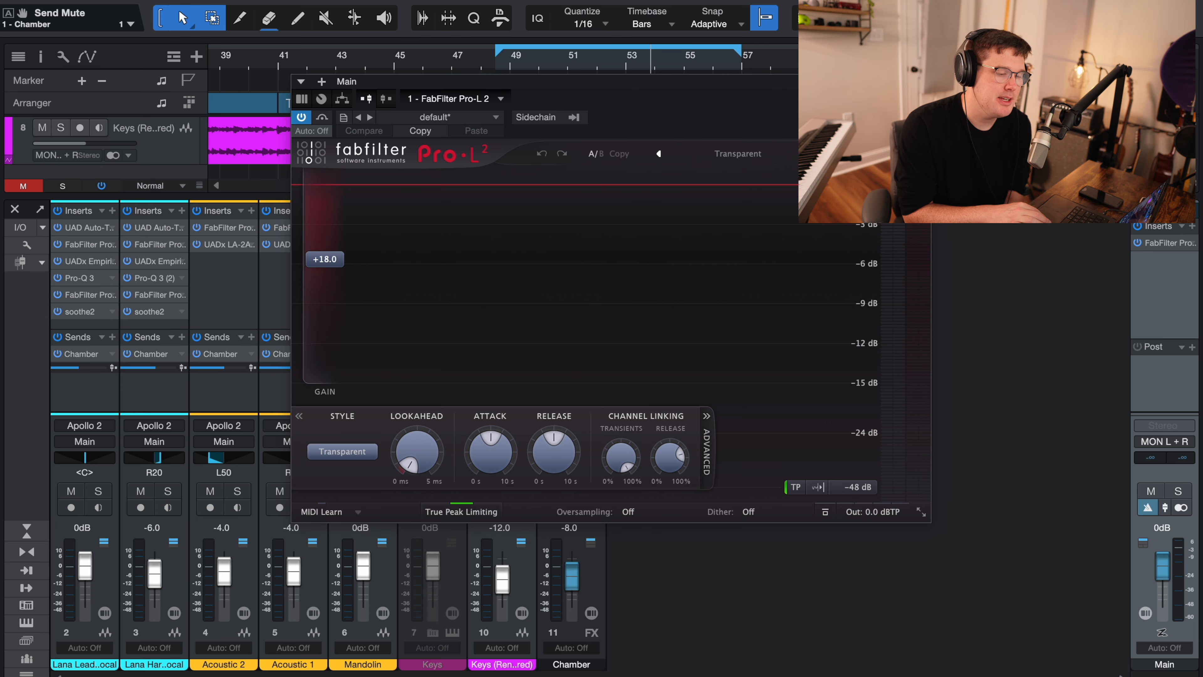
- Place the playhead midway between bars 49 and 50, and deactivate the Main channel's Pro-L 2 with its window open
left_click(922, 82)
left_click(531, 64)
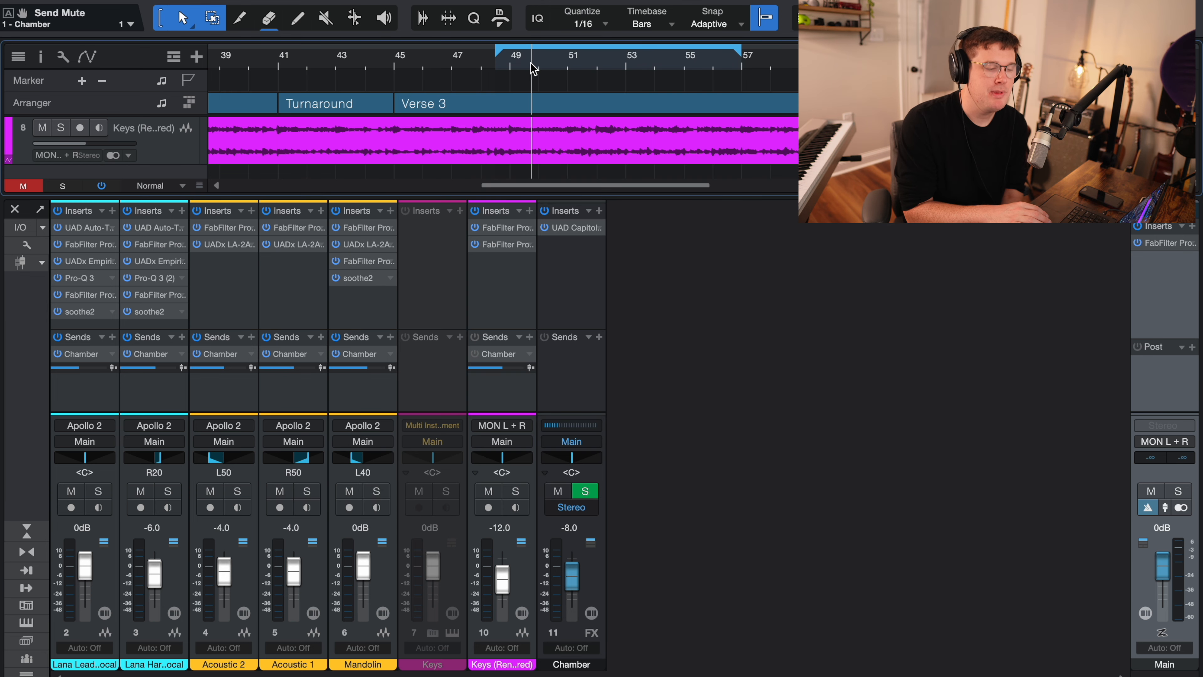
left_click(1140, 245)
left_click(301, 118)
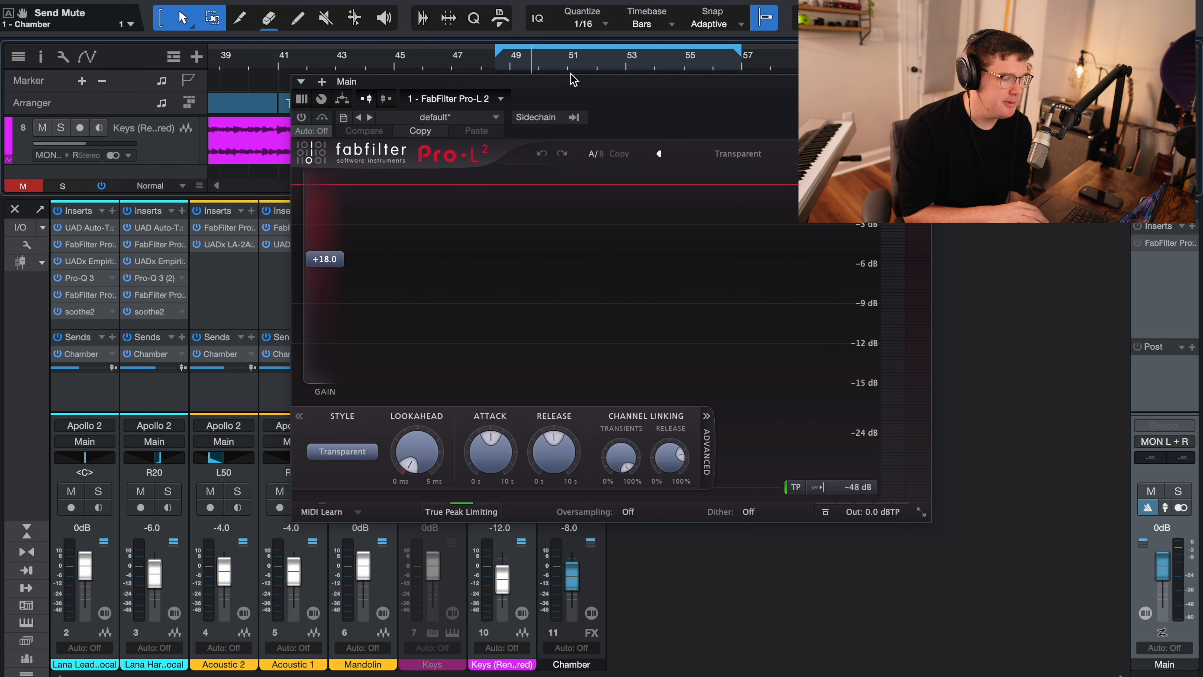
- Move the Pro-L 2 window aside, reactivate the Chamber send on Keys (Rendered), and move the window back over the mixer
left_click_drag(572, 90, 912, 324)
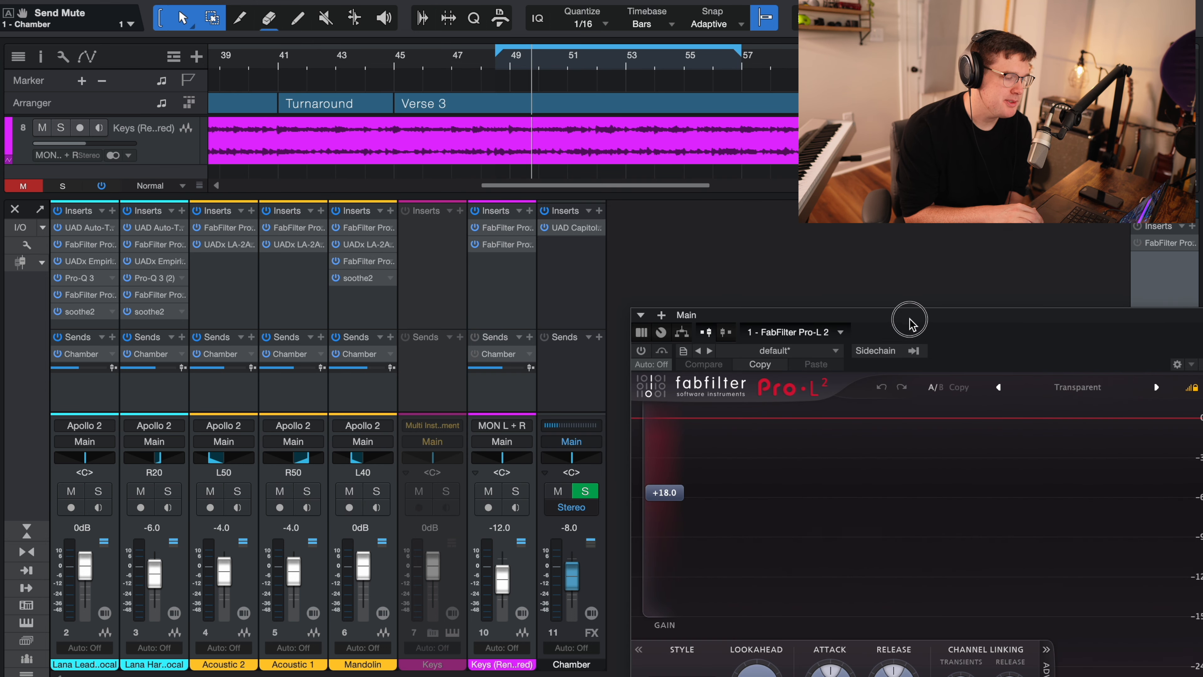
left_click(474, 354)
left_click_drag(912, 317, 569, 89)
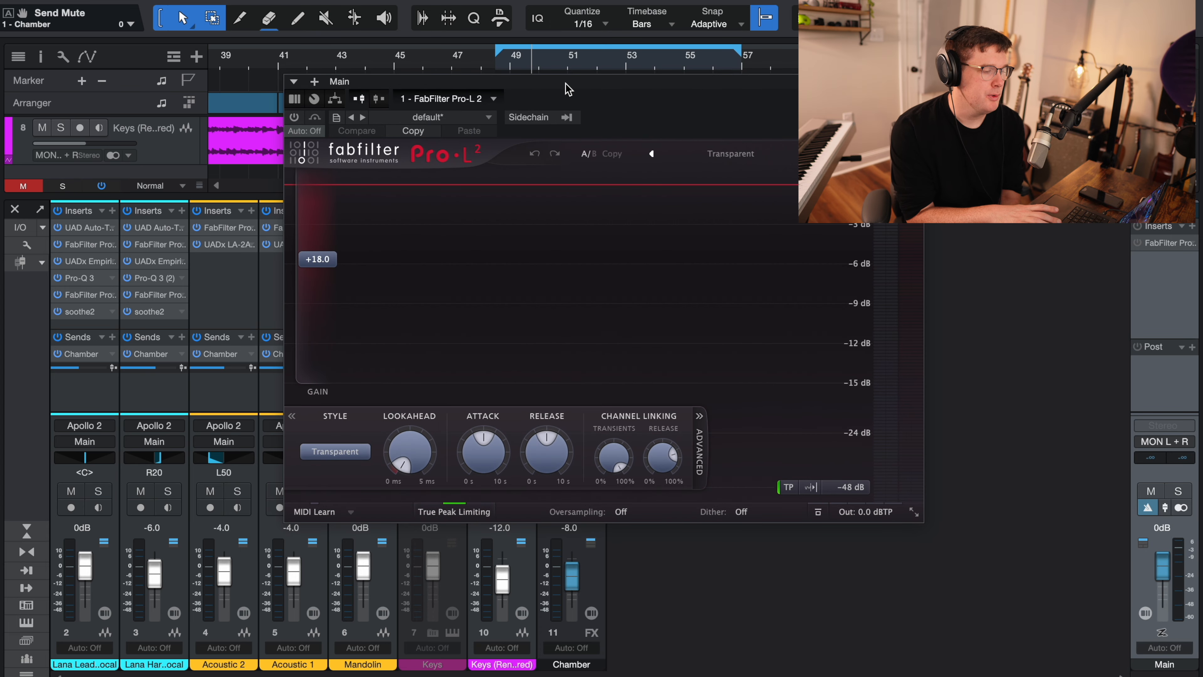
- Play the full mix with the Main Pro-L 2 bypassed, activate it during playback to compare, stop, and close its window
key("space")
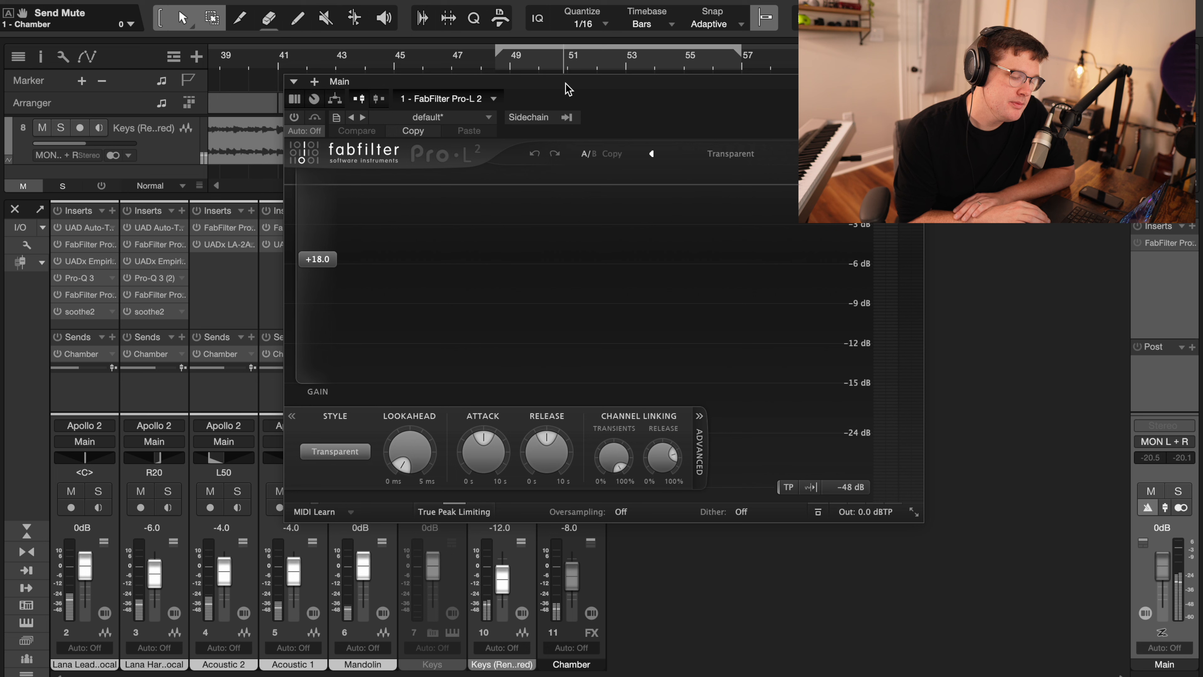
left_click(294, 118)
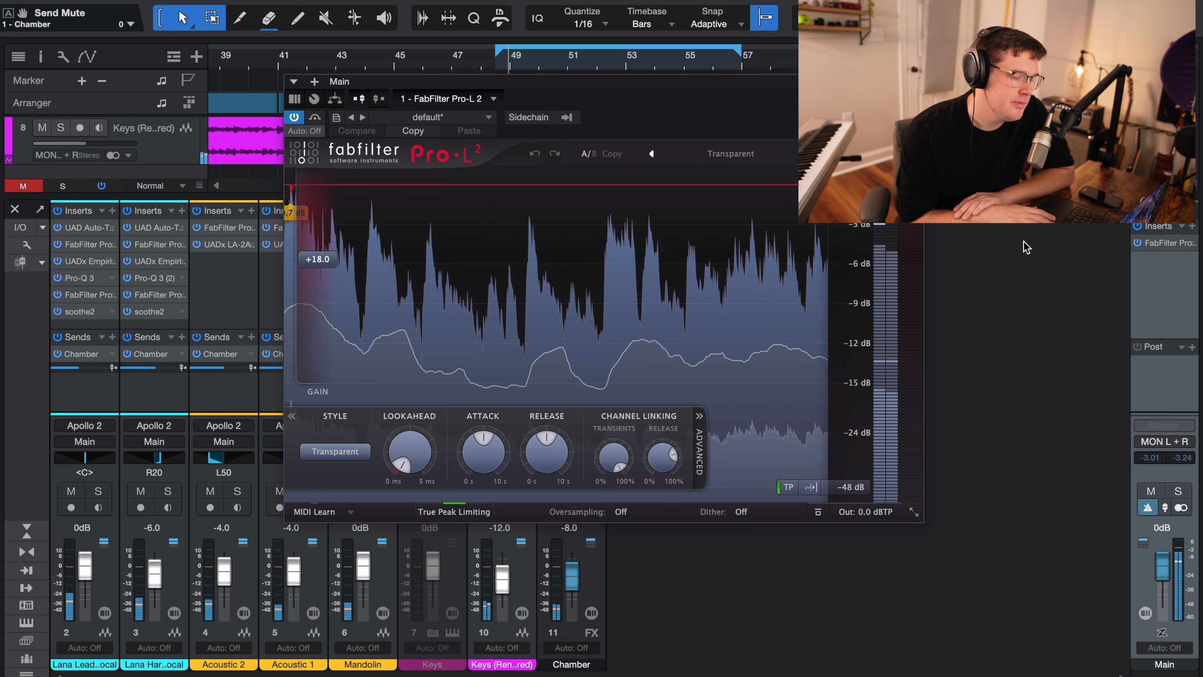
key("space")
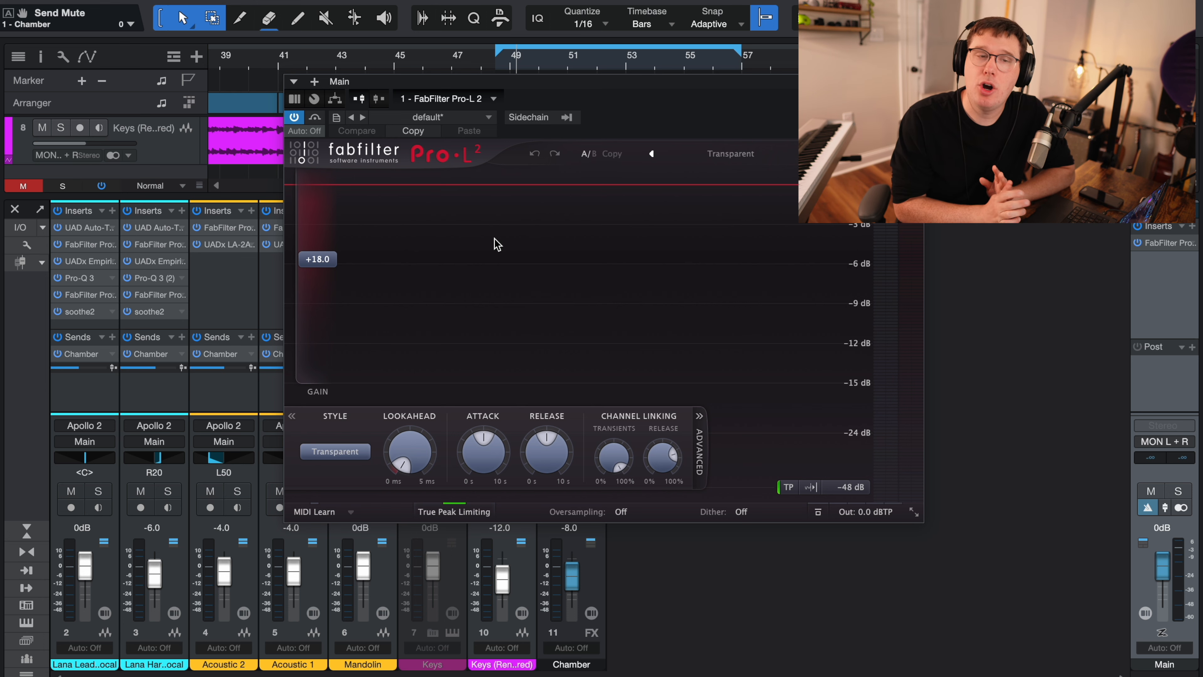
mouse_move(331, 263)
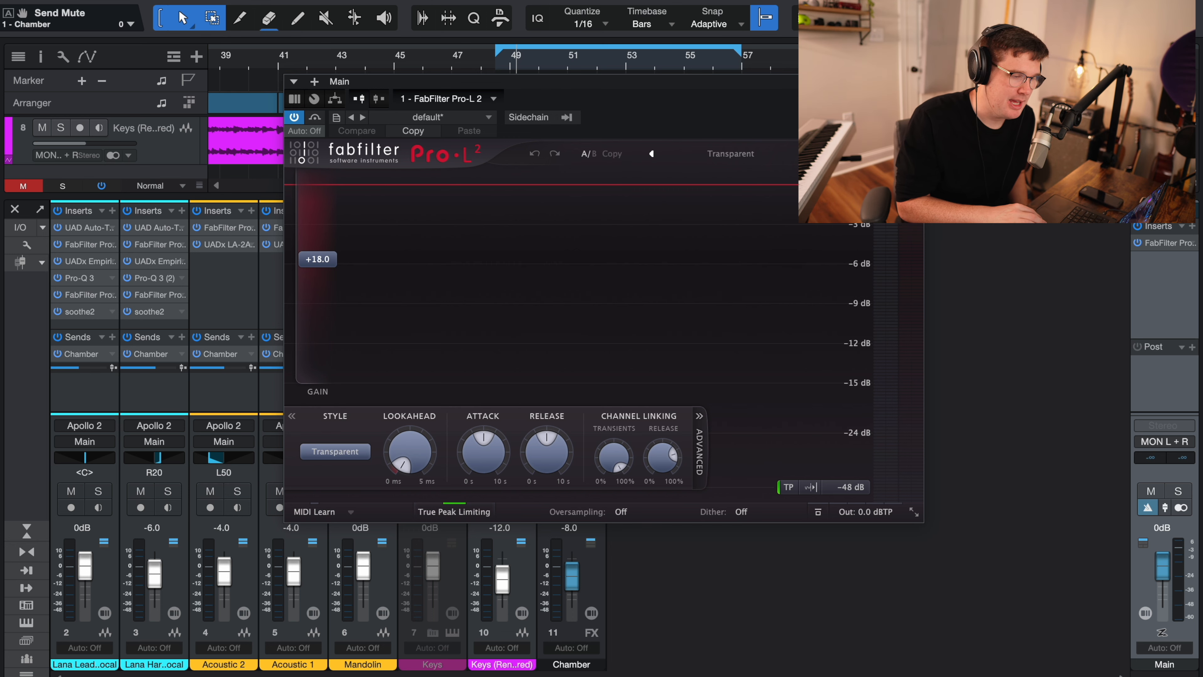
left_click(915, 81)
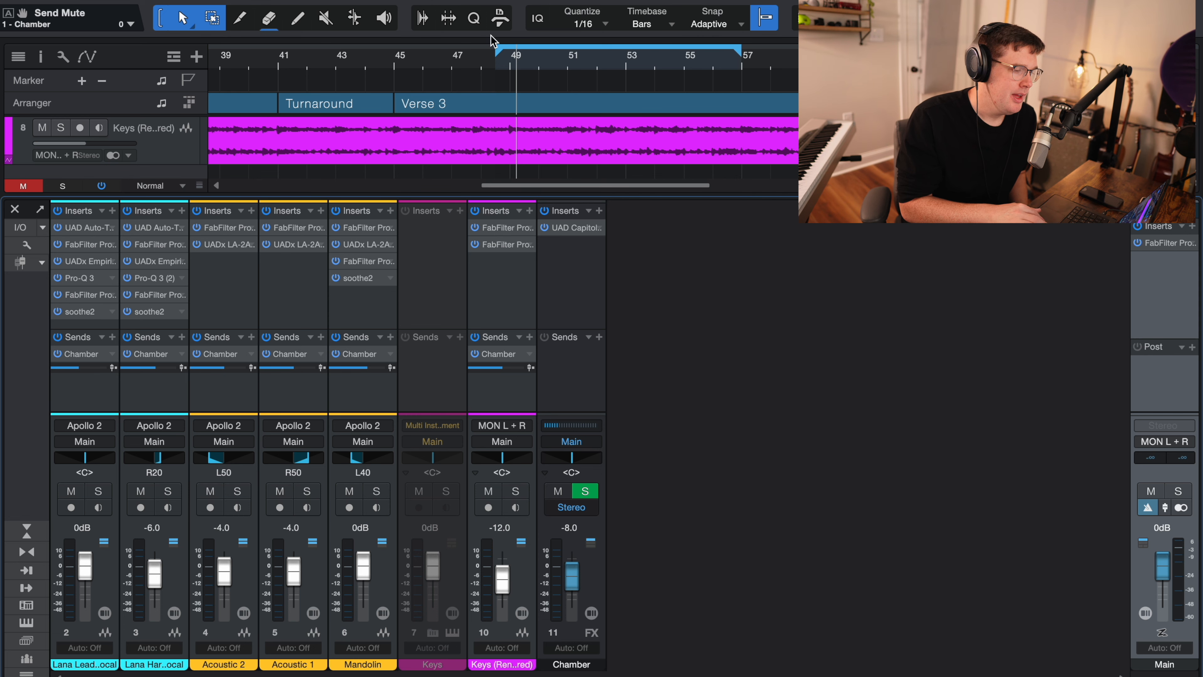
- Select the lead vocal, harmony, Acoustic 2, Acoustic 1, Mandolin and Keys (Rendered) channels in turn, and hide the mixer to show the whole arrangement
scroll(753, 143, "down", 8)
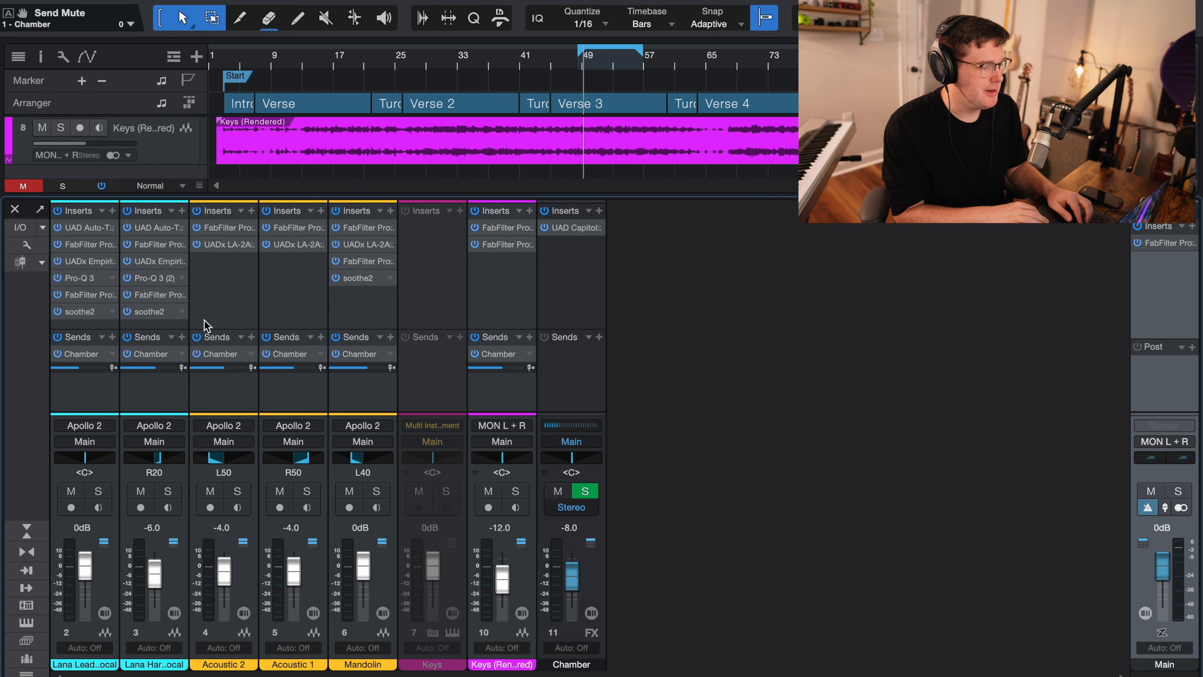
left_click(90, 391)
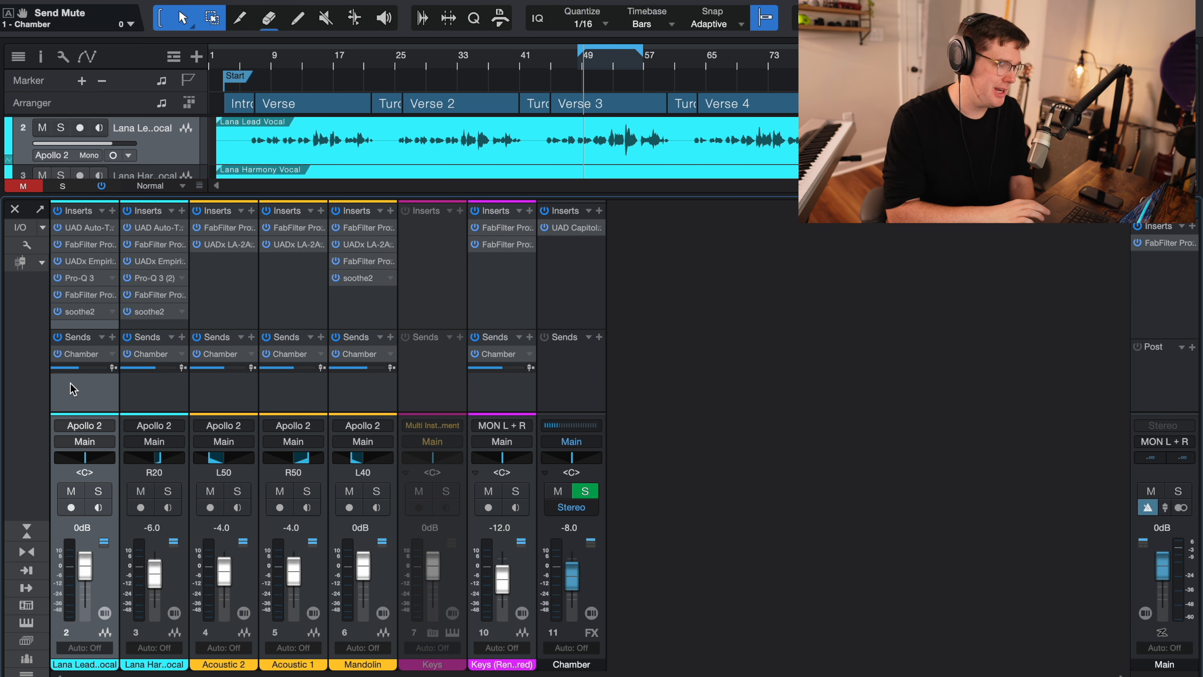
left_click(171, 405)
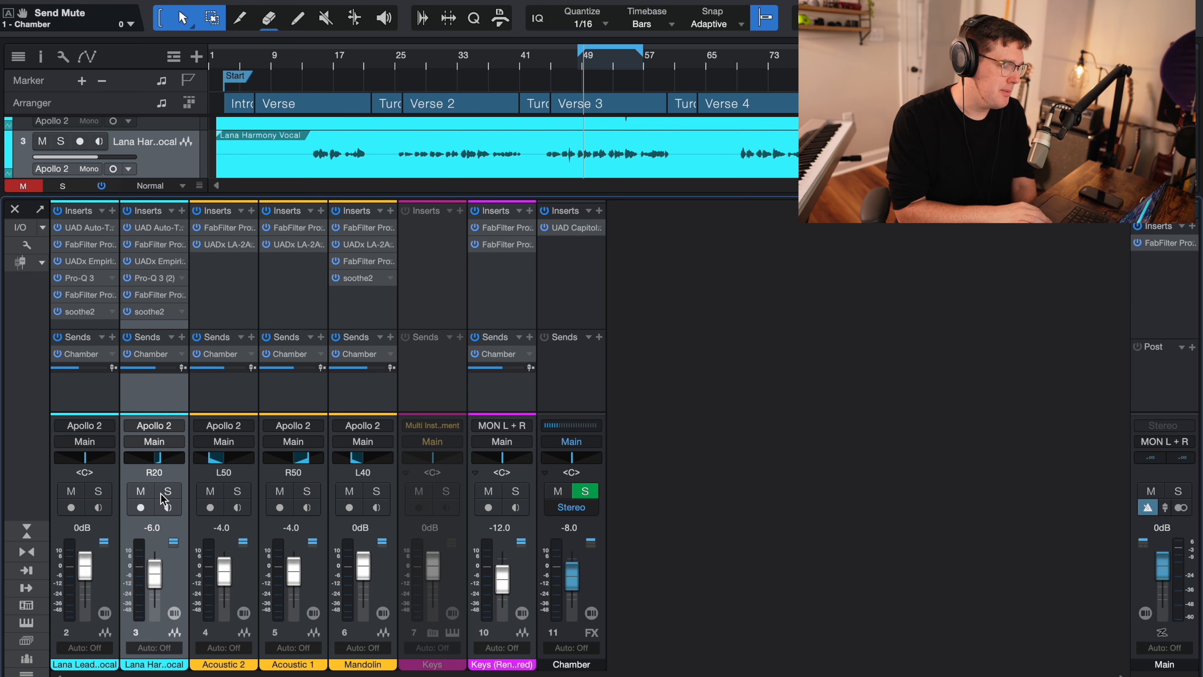
left_click(244, 409)
left_click(290, 402)
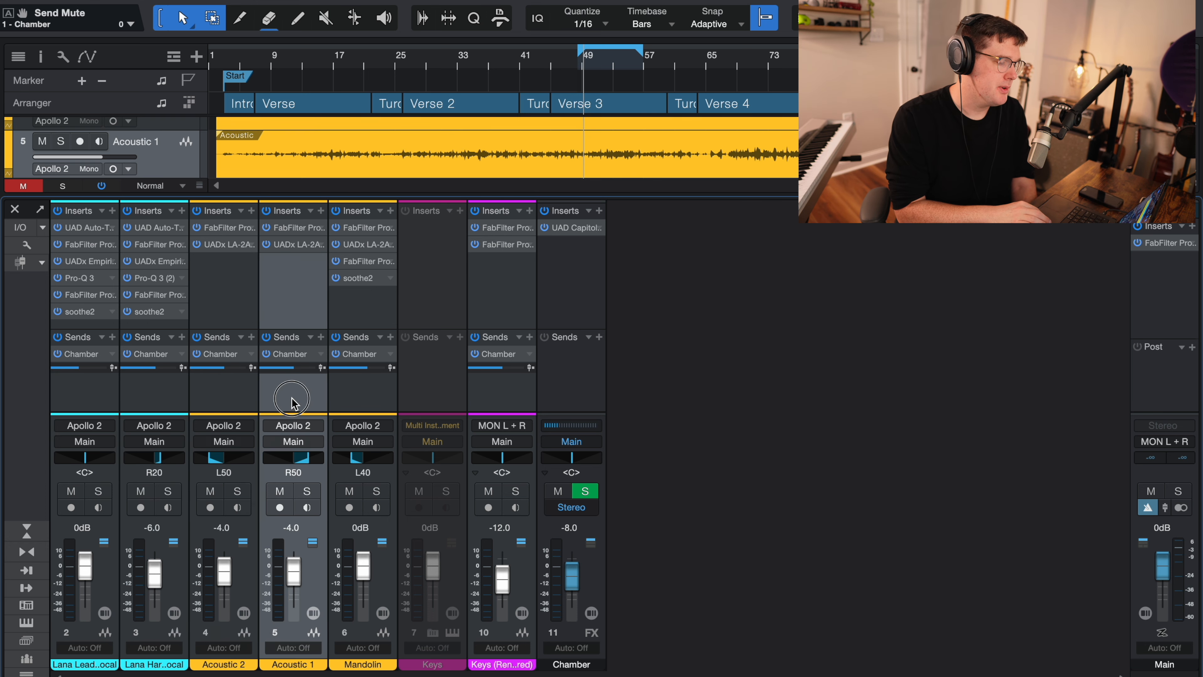
left_click(366, 393)
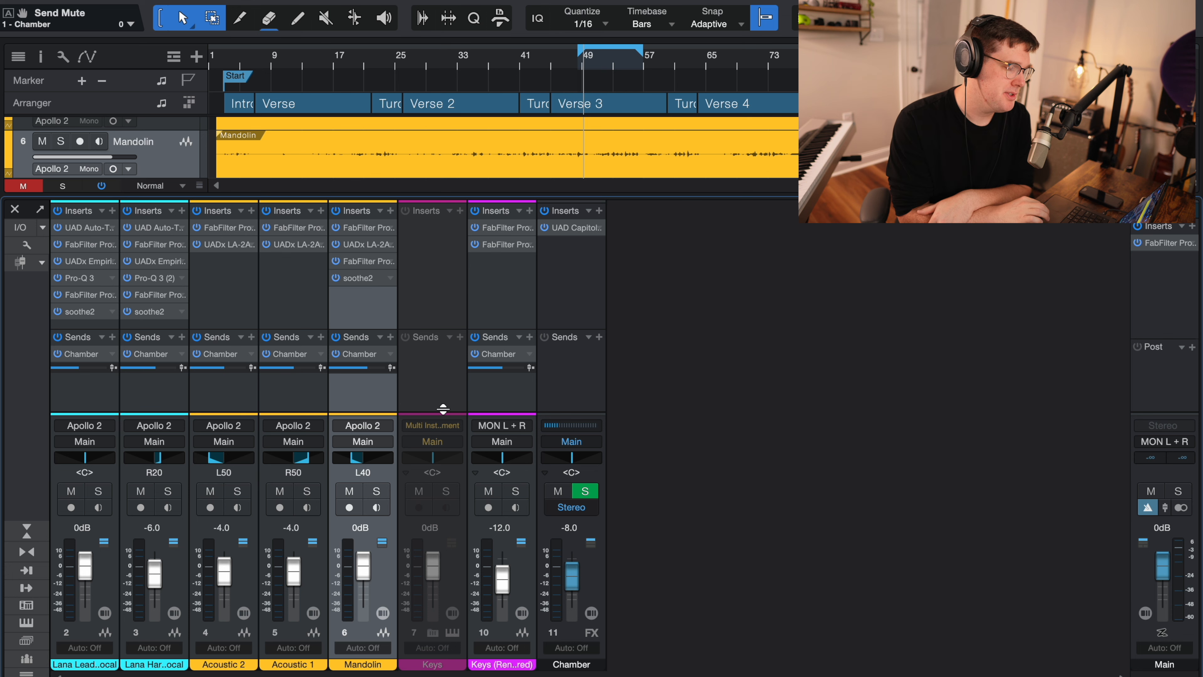
left_click(498, 391)
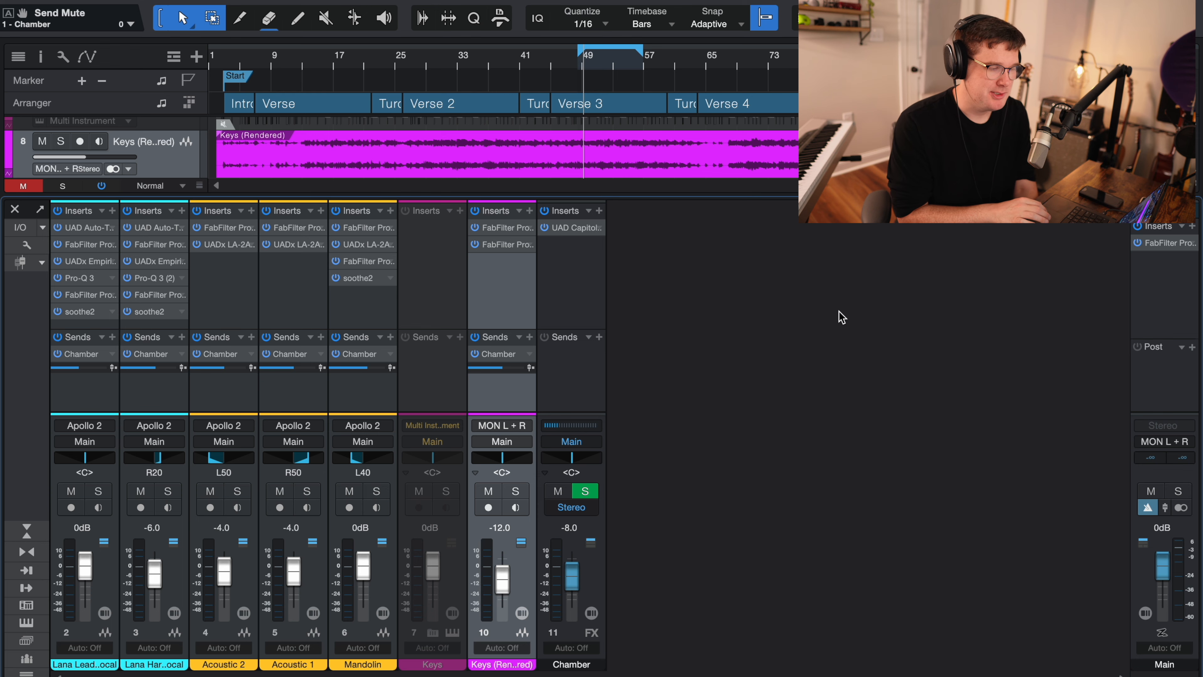
key("F3")
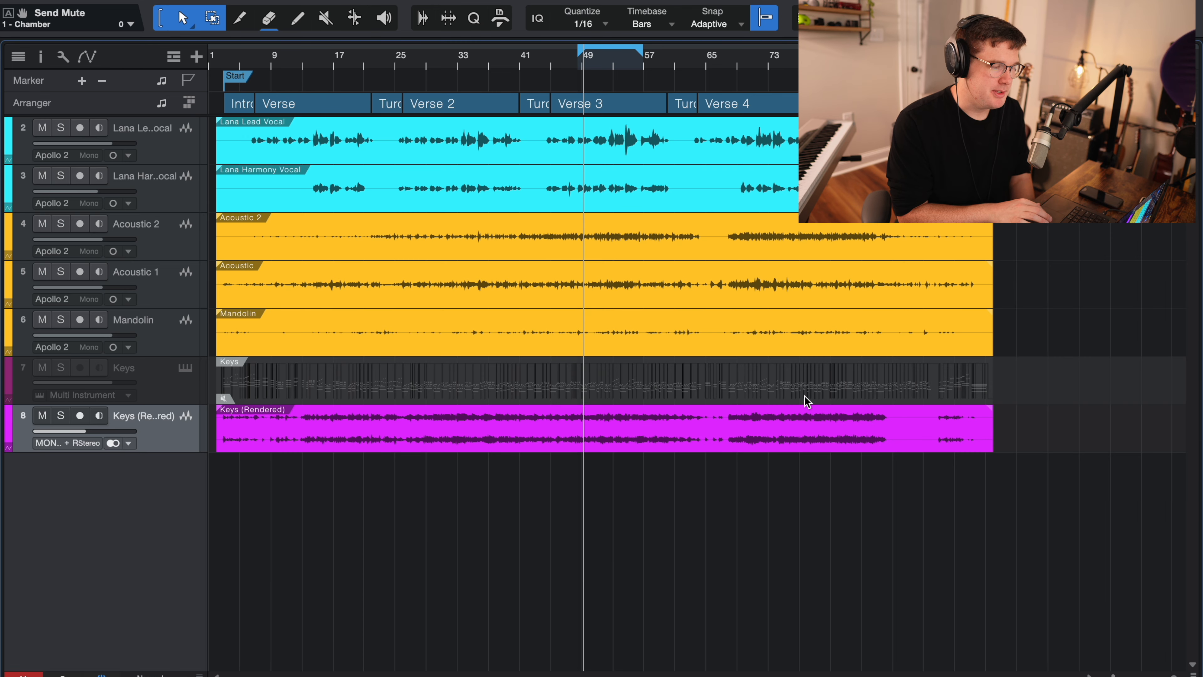